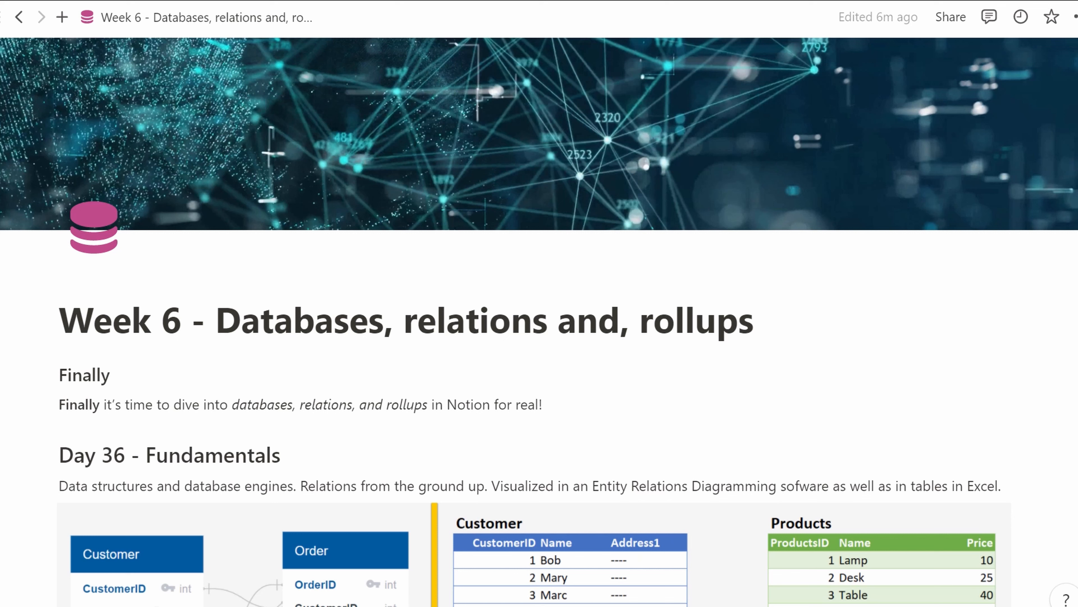
# - Add the line "Let's create a page to work on!" below the "Day 36 - Implementation in Notion" heading
pyautogui.scroll(-3, 539, 303)
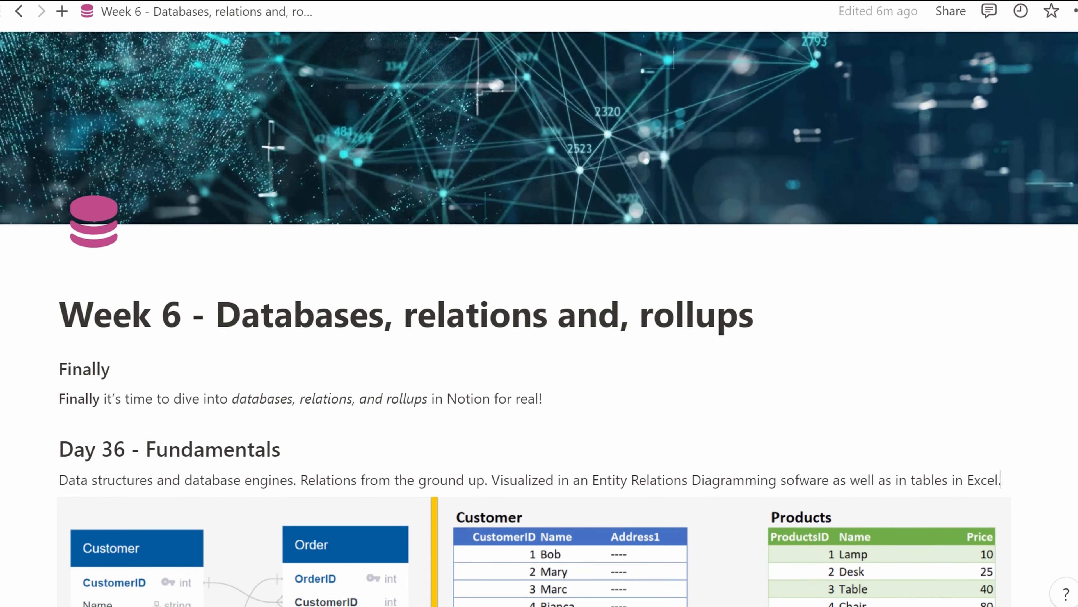
pyautogui.scroll(-5, 539, 303)
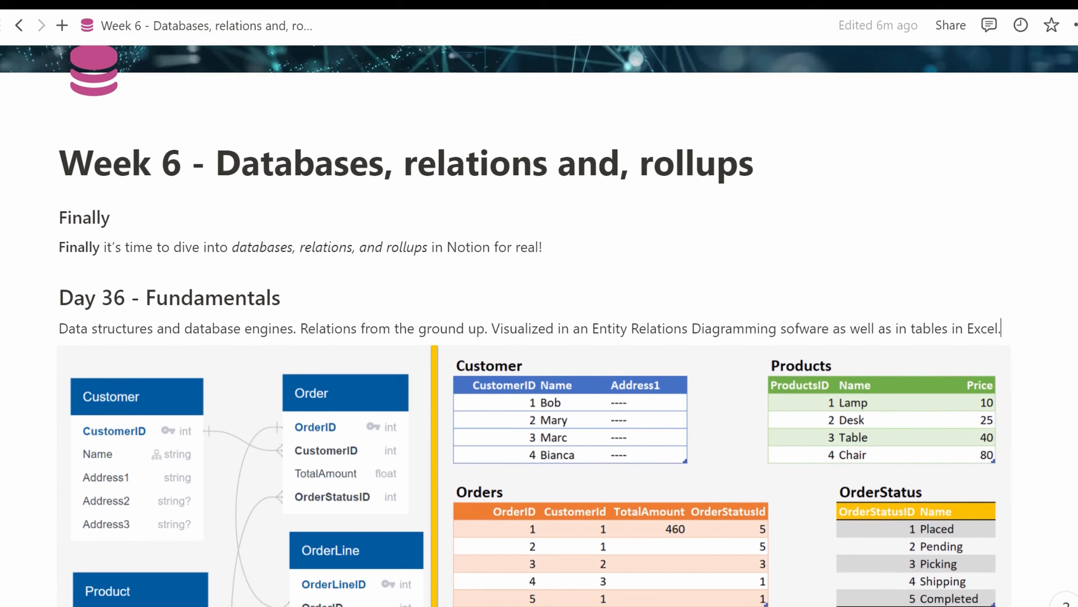
pyautogui.scroll(-5, 539, 303)
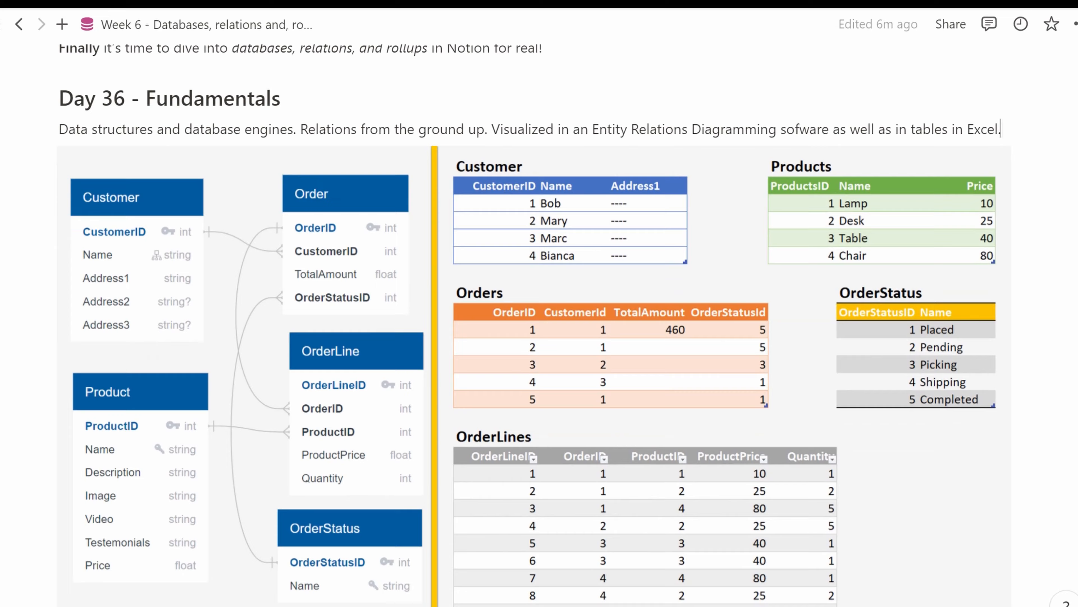
pyautogui.scroll(-1, 539, 303)
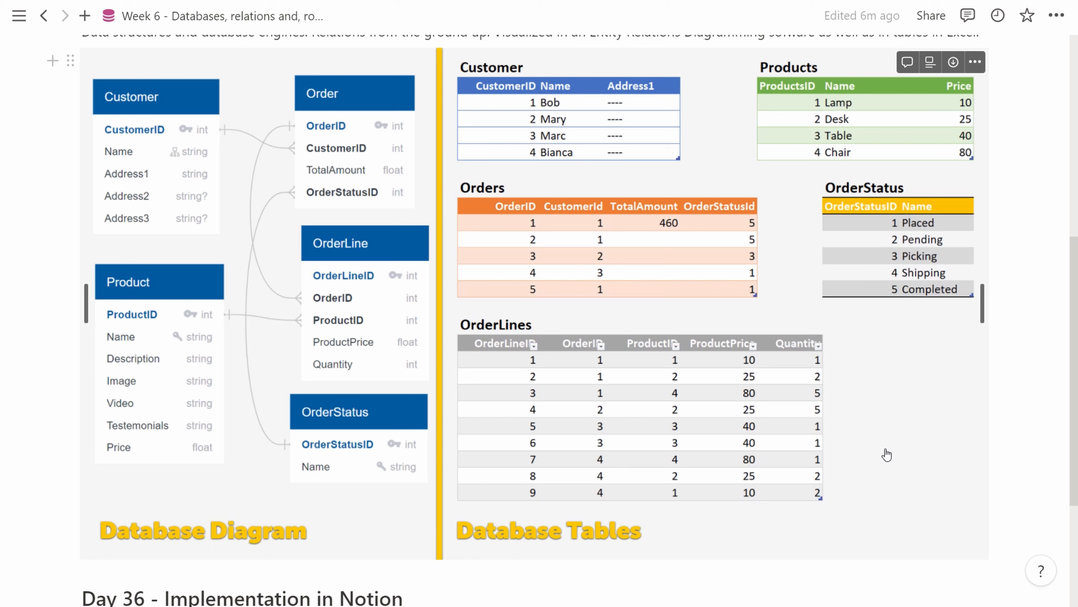
pyautogui.scroll(-5, 871, 395)
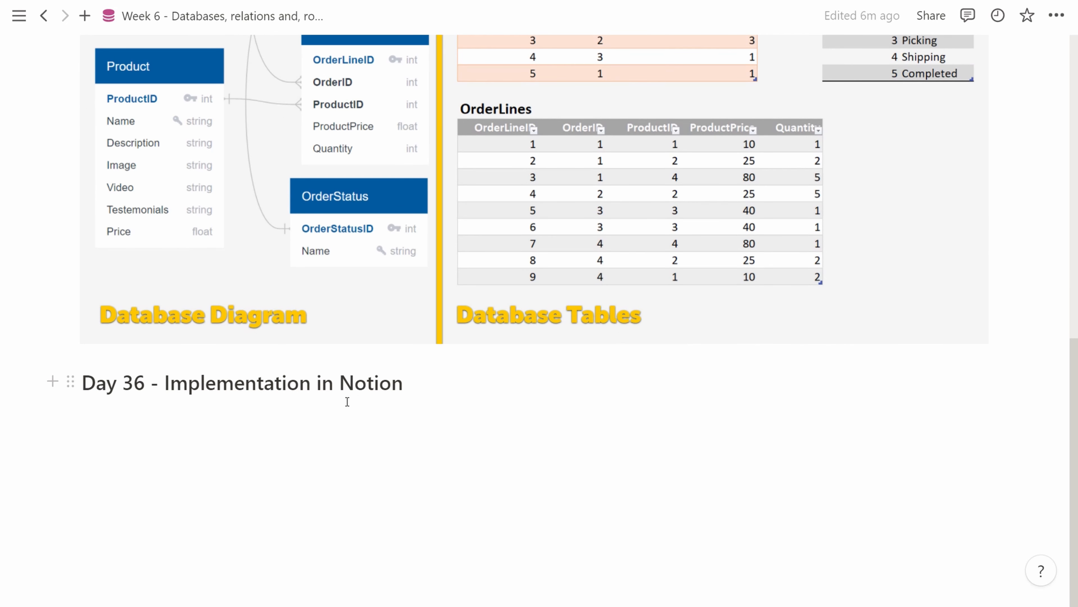
pyautogui.click(343, 418)
pyautogui.write("Let's cr")
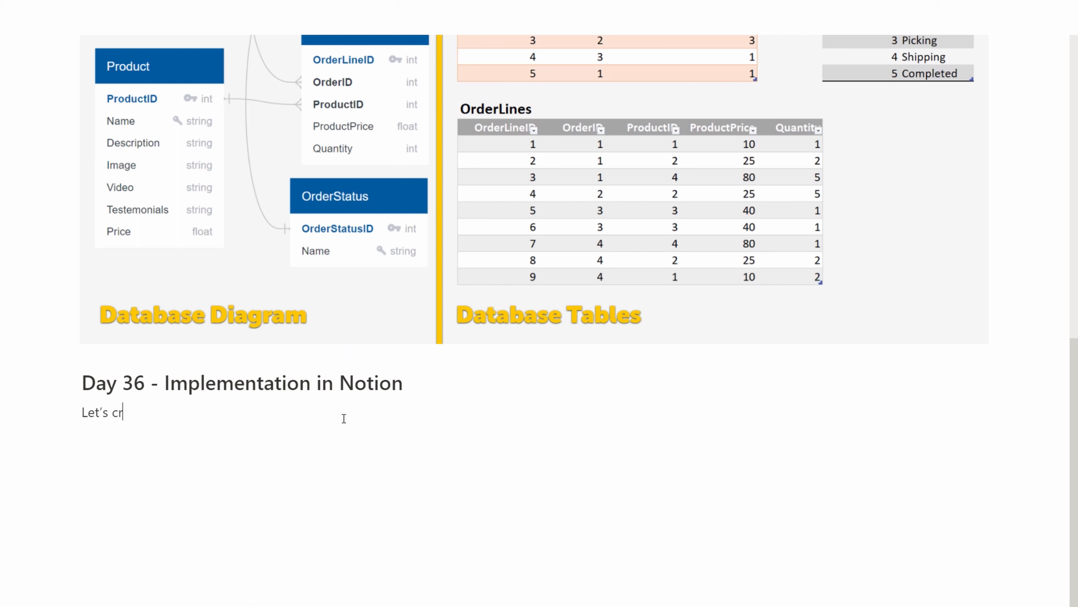
pyautogui.write('eate a page tow')
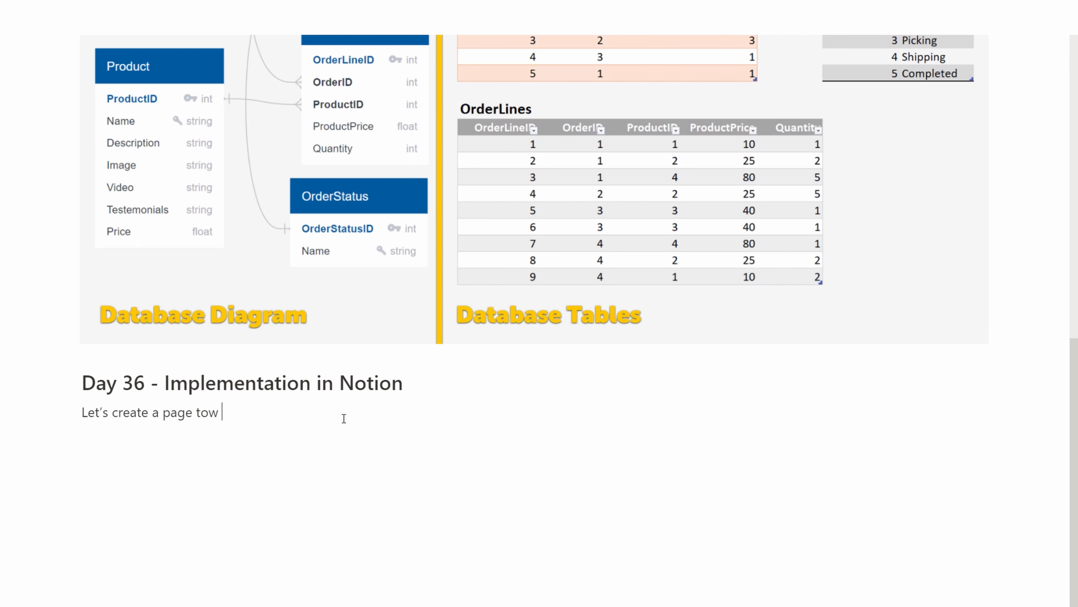
pyautogui.write('ork on!')
pyautogui.press('Return')
# - Create an empty sub-page titled "Customers, Products, and Orders" below the new line
pyautogui.write('/page')
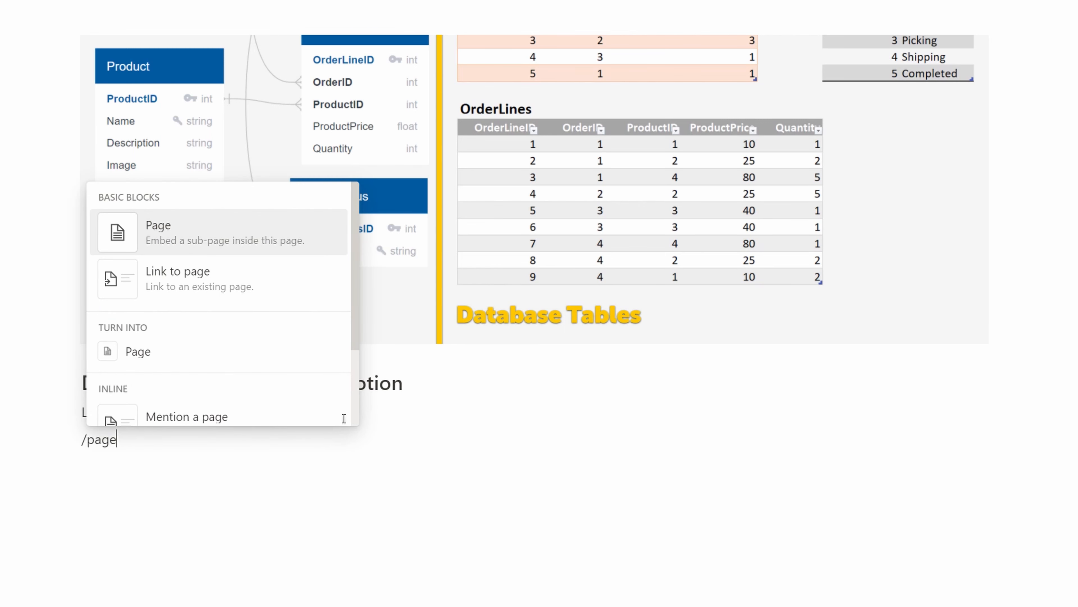
pyautogui.press('Return')
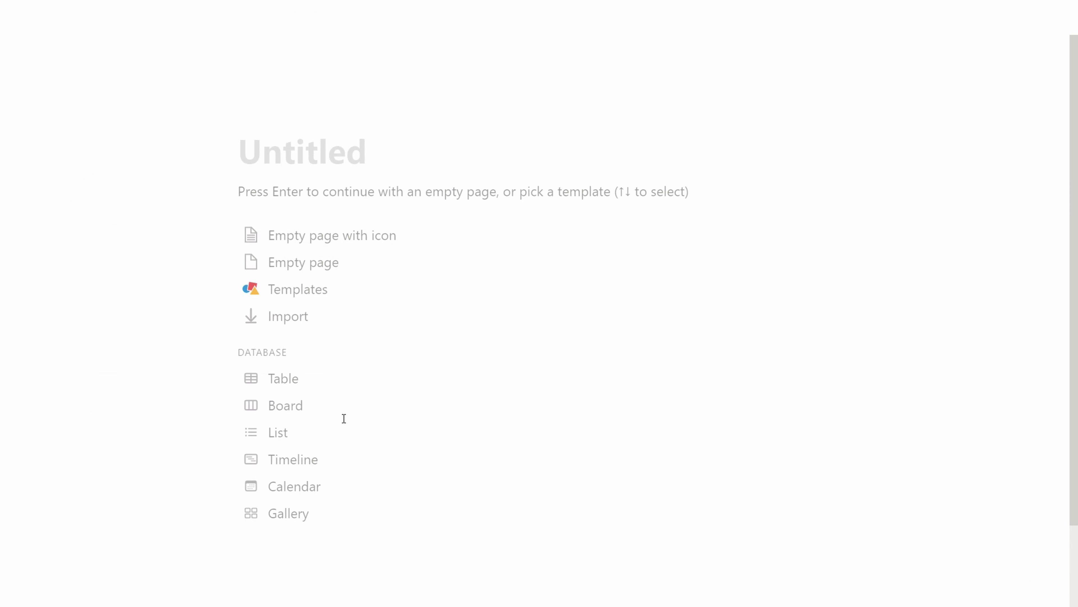
pyautogui.write('Cus')
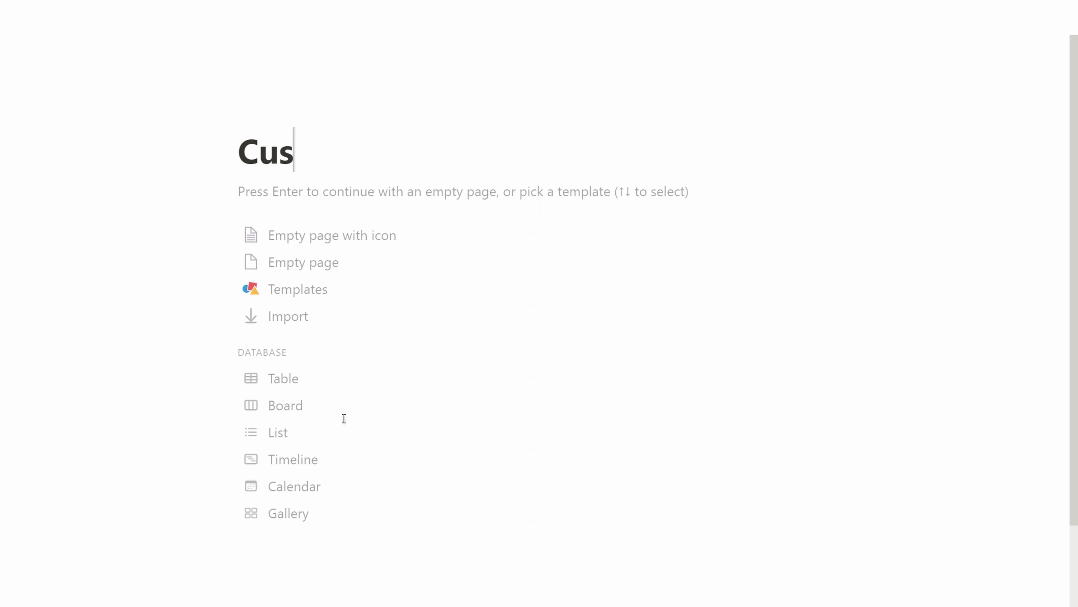
pyautogui.write('tomers, Produ')
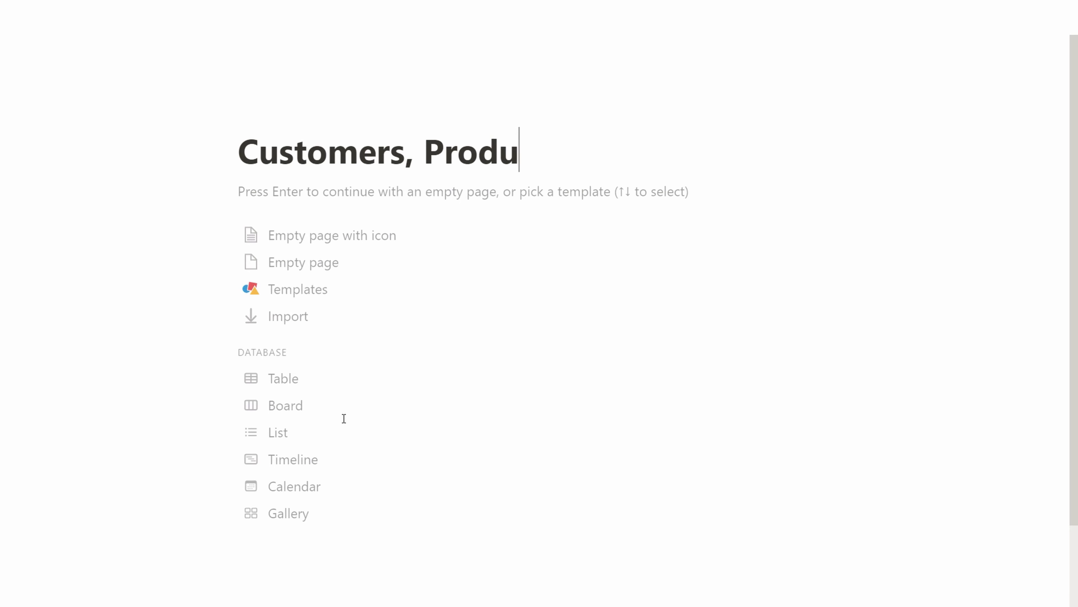
pyautogui.write('cts, and Orders')
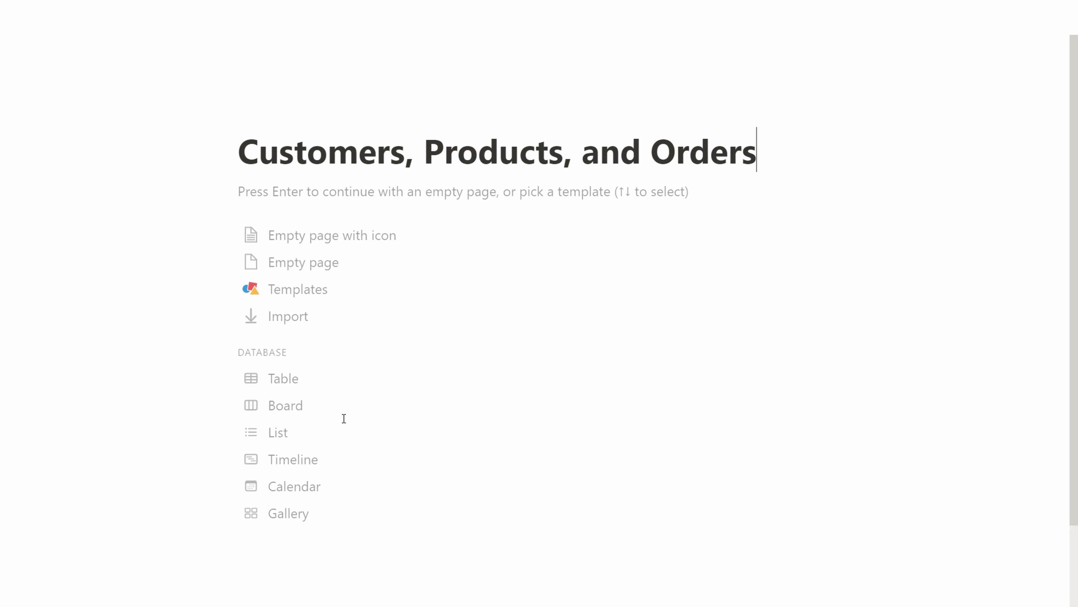
pyautogui.press('Return')
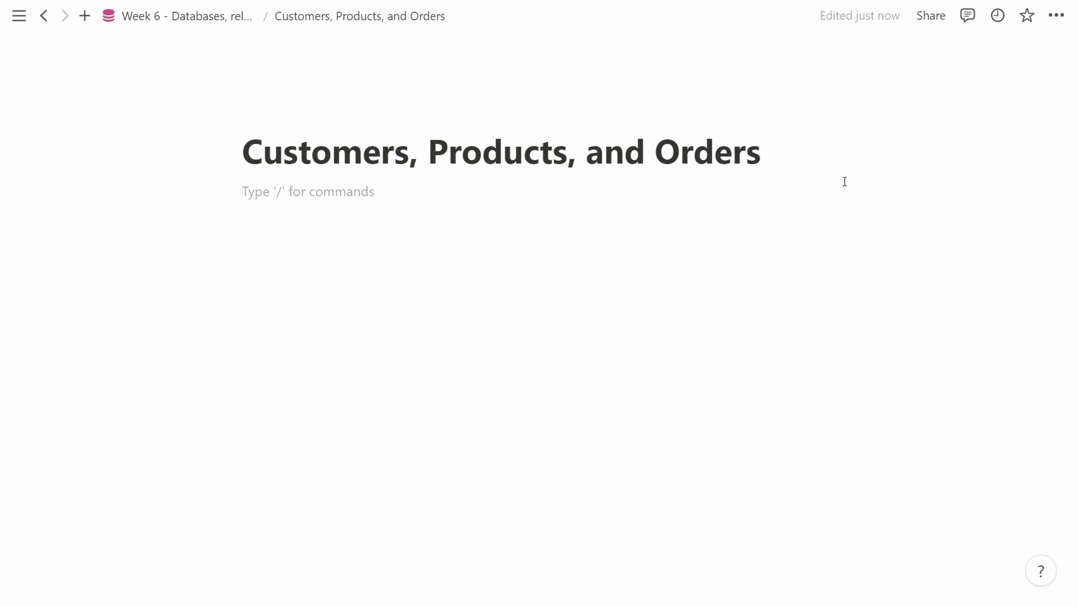
# - Set the new page to full width with small text
pyautogui.click(1061, 18)
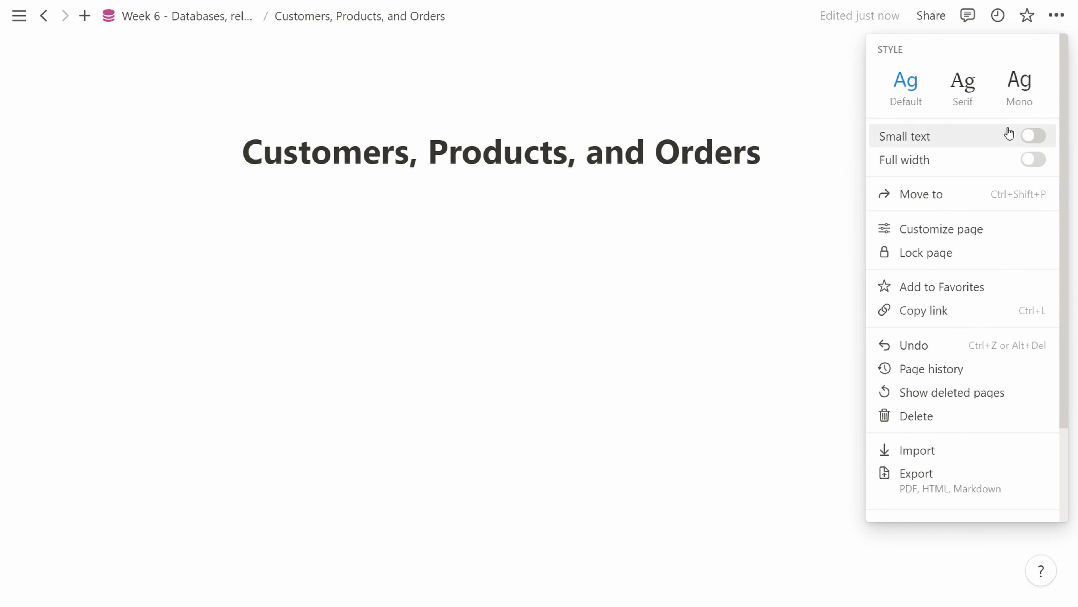
pyautogui.click(1033, 158)
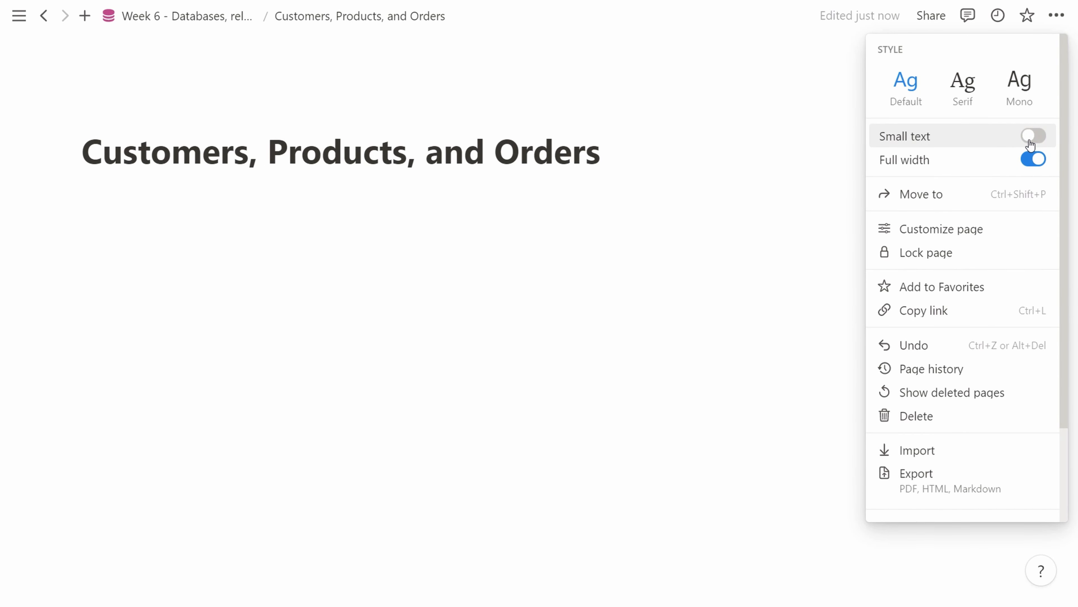
pyautogui.click(1033, 136)
pyautogui.click(405, 192)
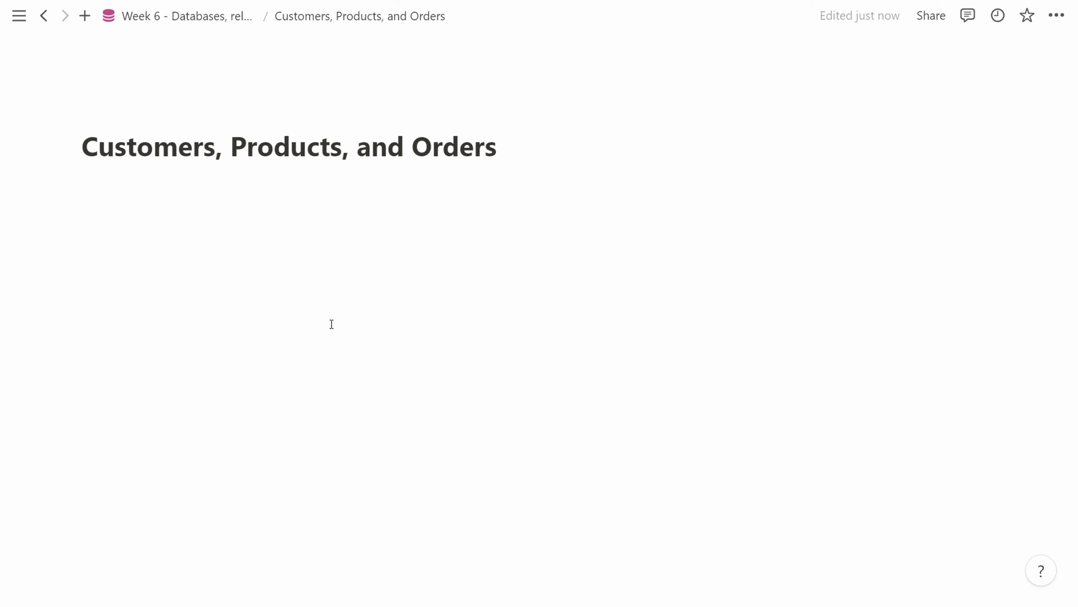
# - Add a second-level heading "Products" to the page and insert an inline database beneath it
pyautogui.click(331, 295)
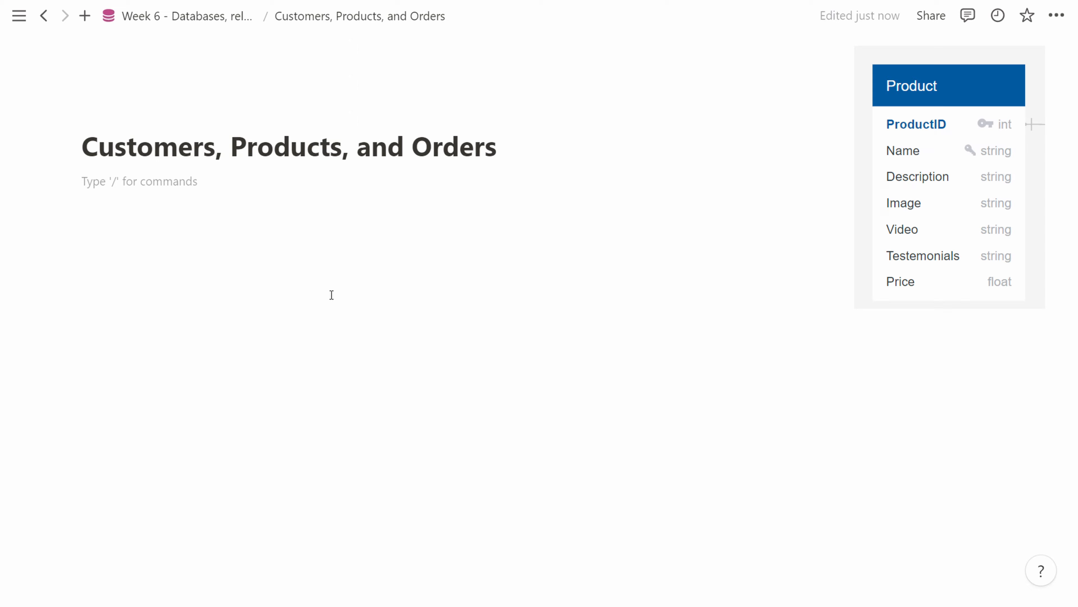
pyautogui.write('/')
pyautogui.press('BackSpace')
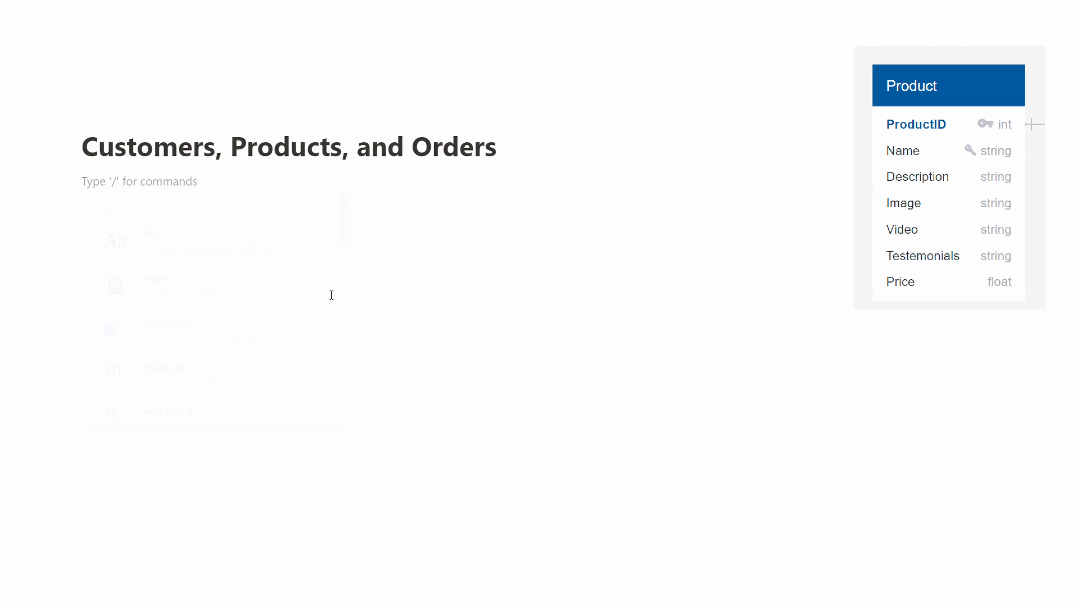
pyautogui.write('## Products')
pyautogui.press('Return')
pyautogui.write('/')
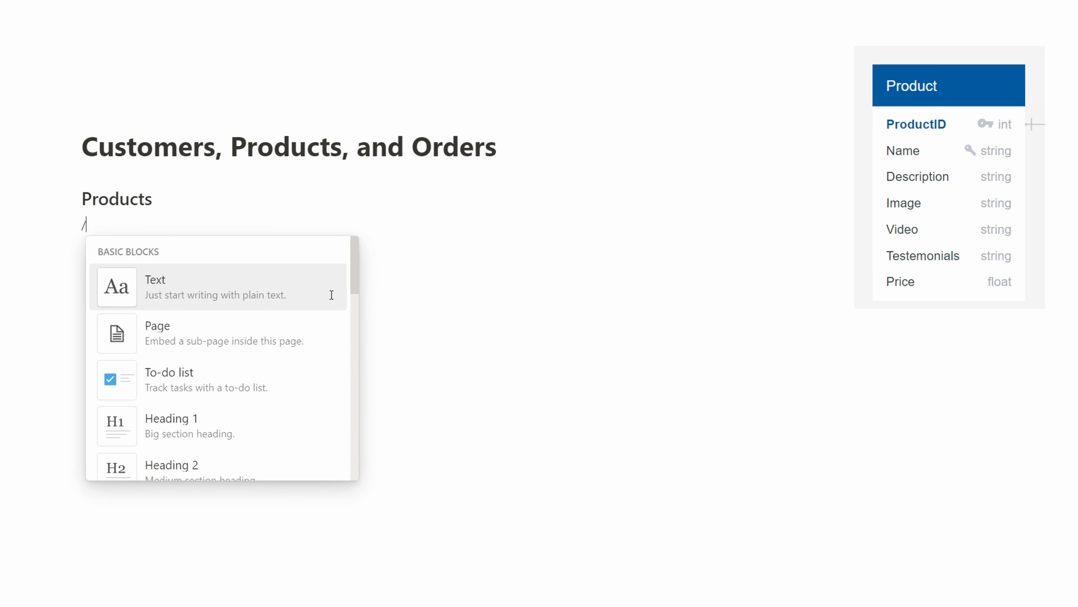
pyautogui.write('database')
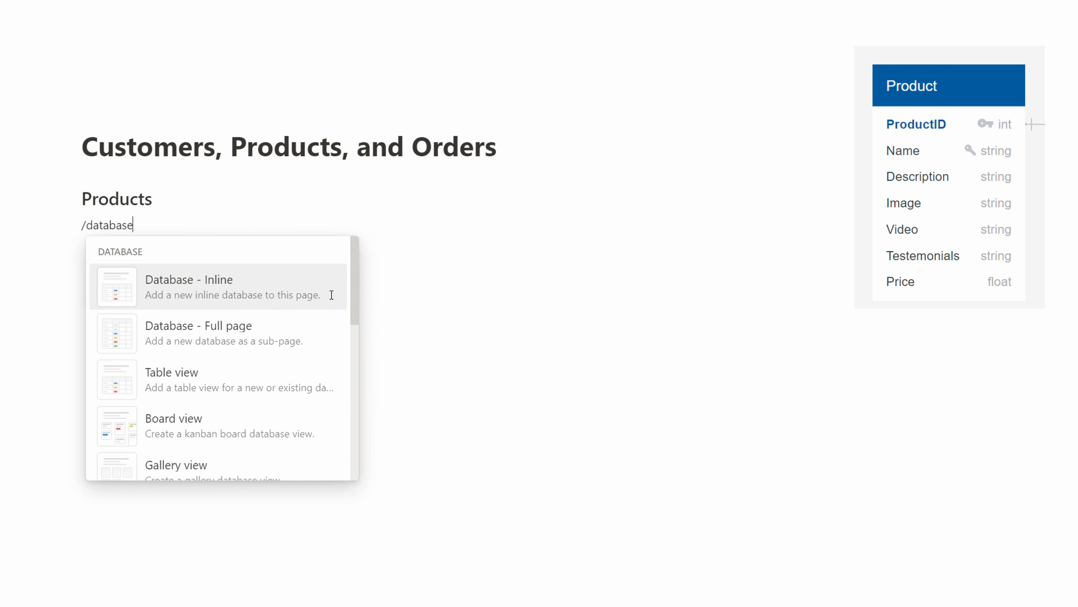
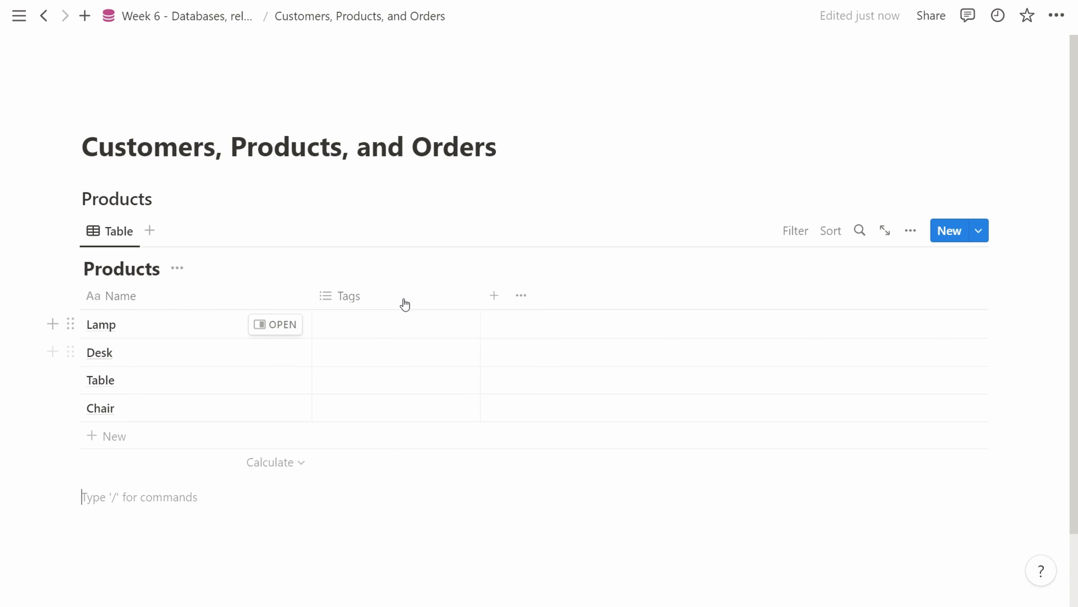
# - Delete the Tags property from the Products database
pyautogui.click(455, 295)
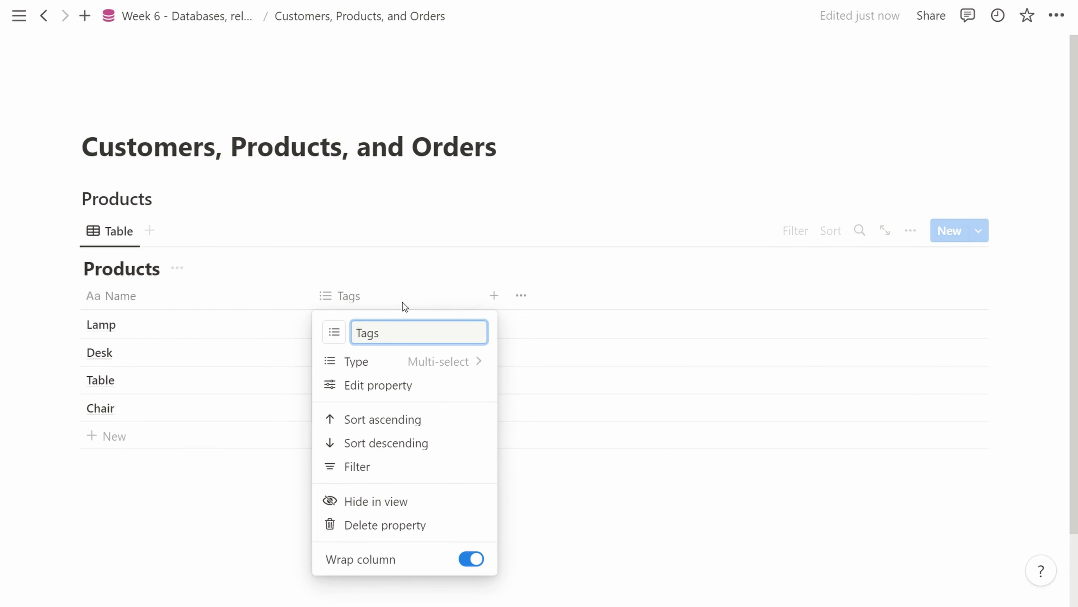
pyautogui.click(389, 391)
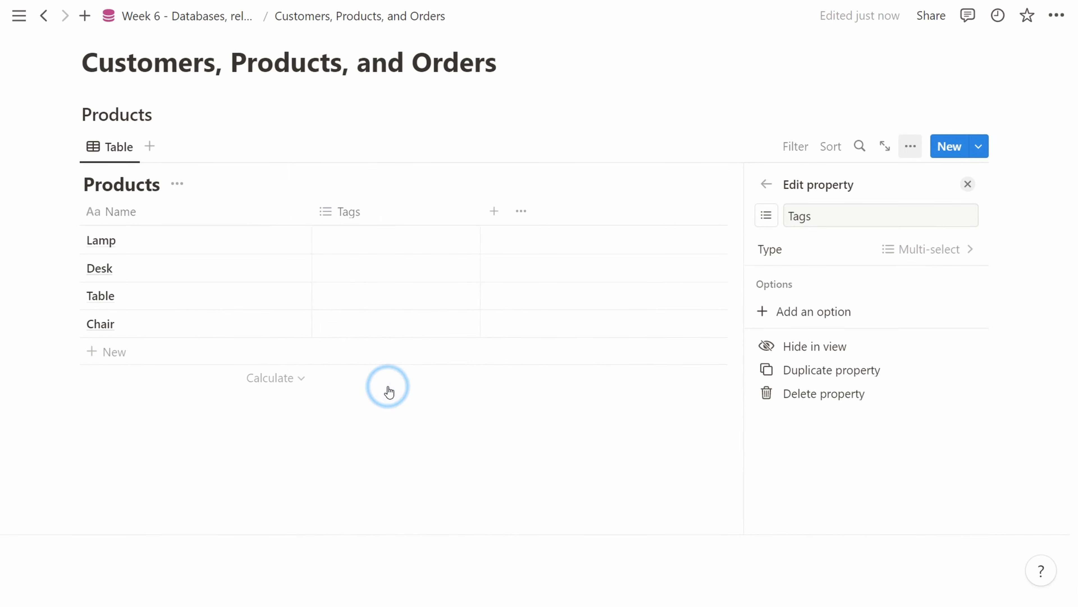
pyautogui.click(811, 393)
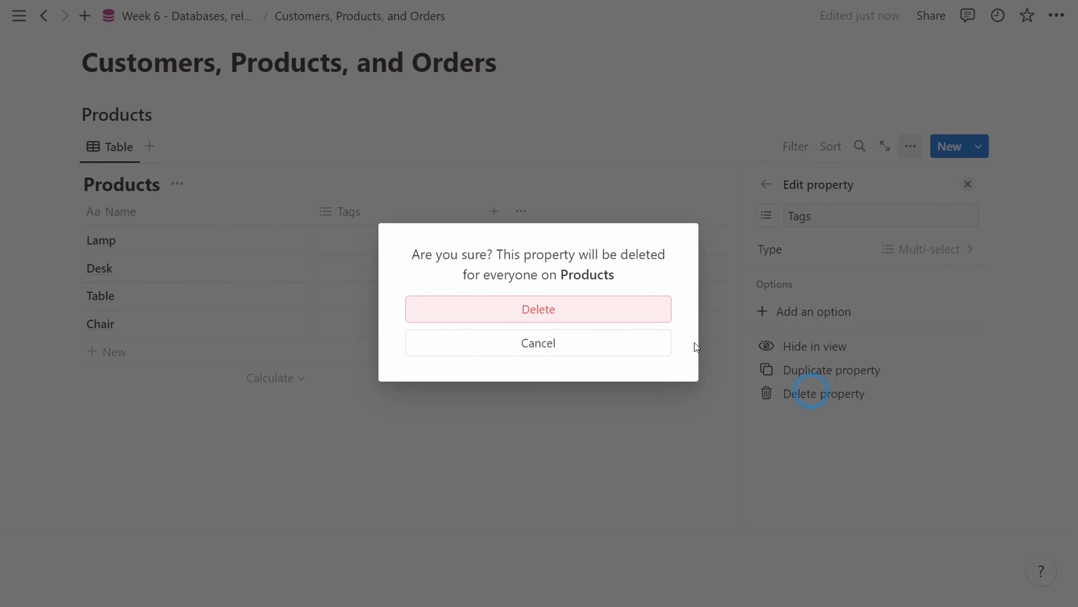
pyautogui.click(583, 315)
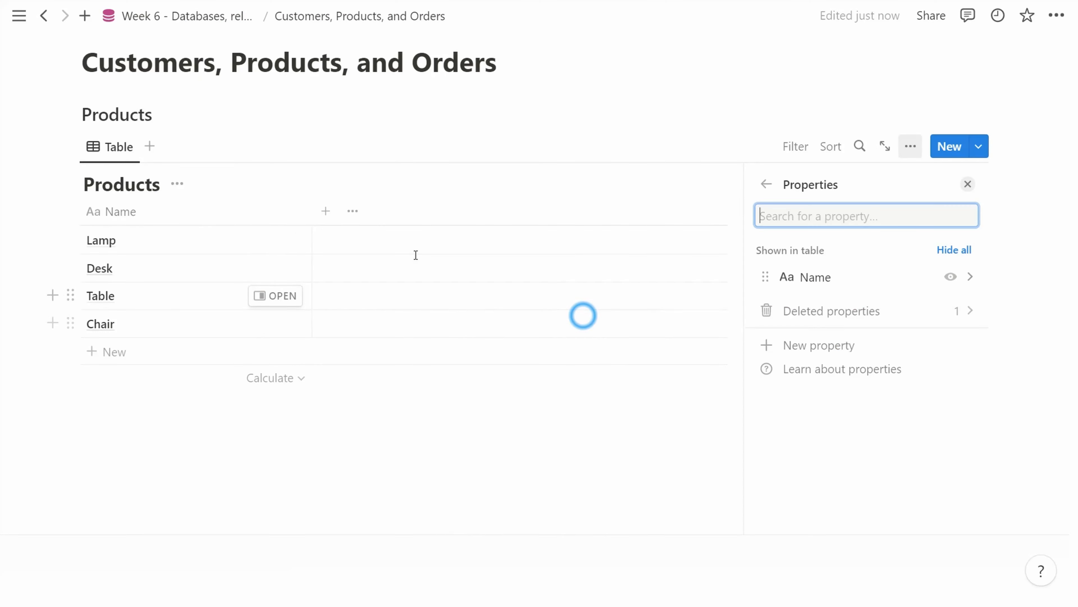
# - Add a number property named "Price" to the Products database
pyautogui.click(331, 213)
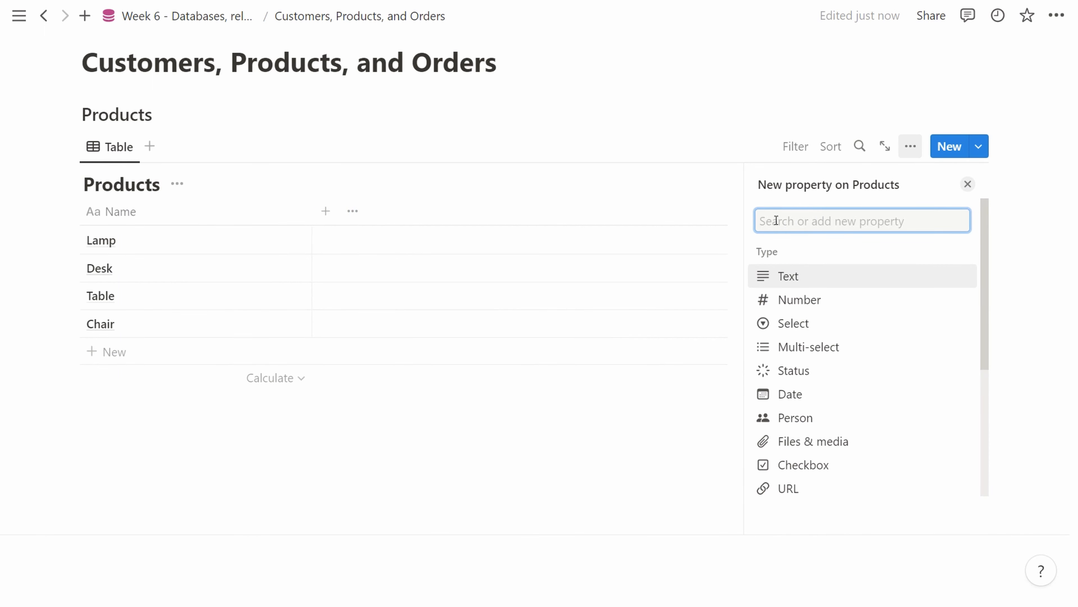
pyautogui.write('N')
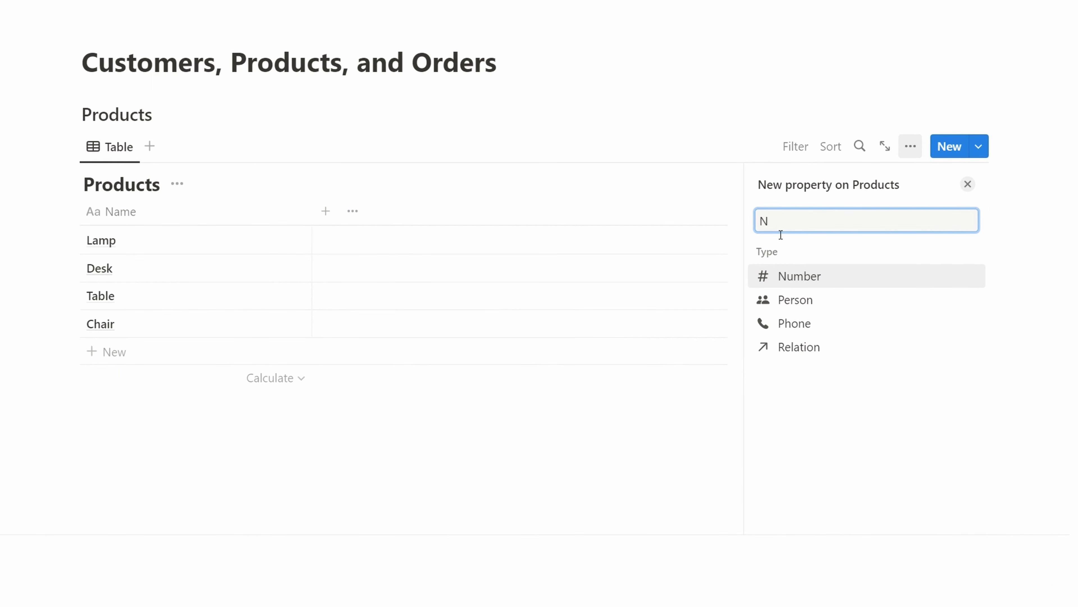
pyautogui.press('Return')
pyautogui.write('Price')
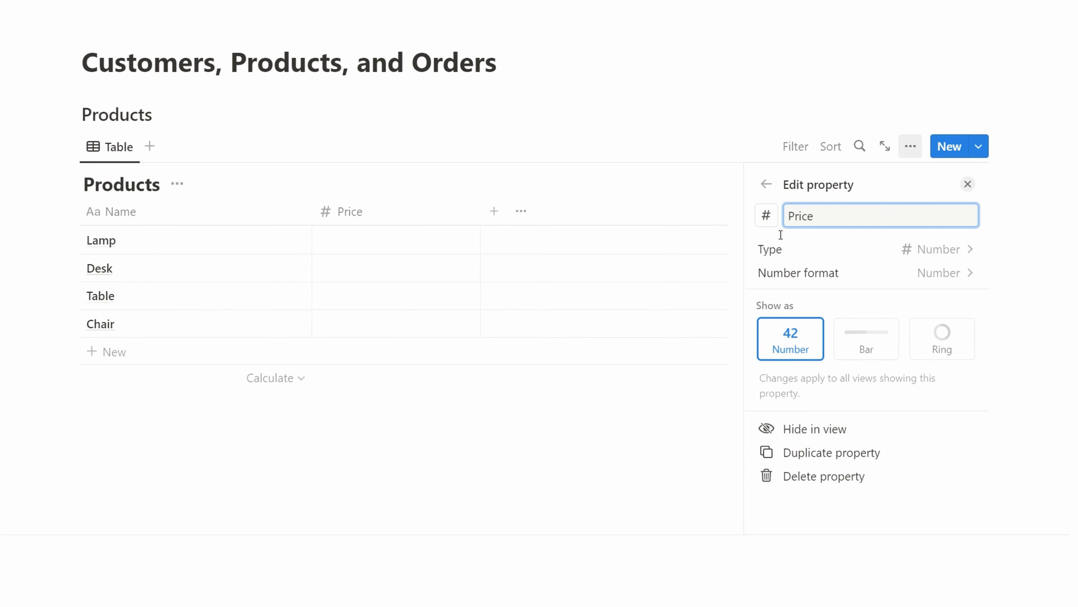
# - Enter the product prices: 10 for Lamp, 25 for Desk, 40 for Table and 80 for Chair
pyautogui.click(386, 239)
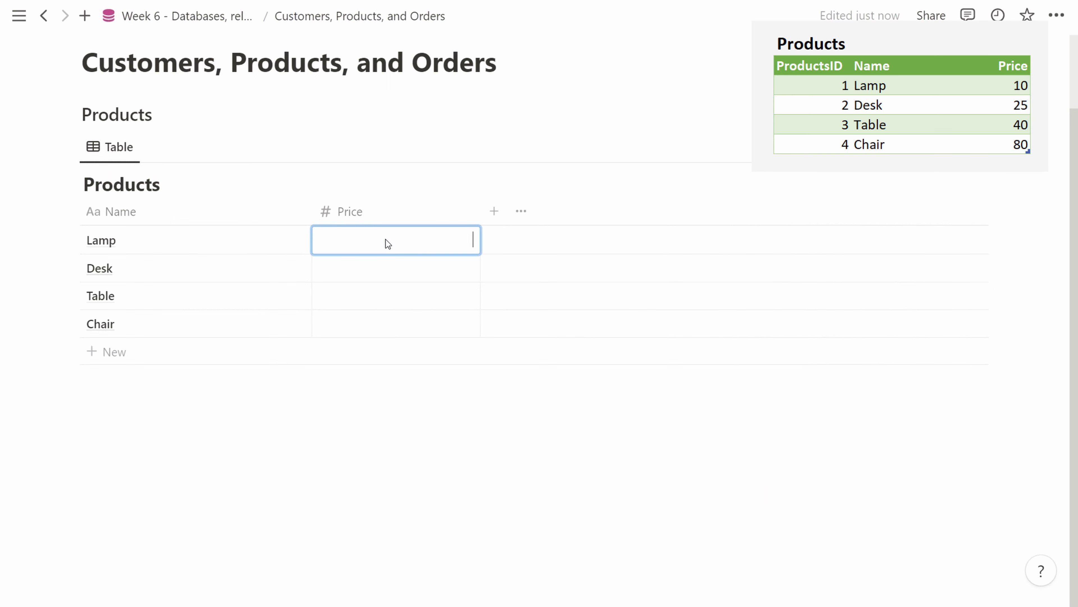
pyautogui.write('10')
pyautogui.press('Return')
pyautogui.write('25')
pyautogui.press('Return')
pyautogui.write('40')
pyautogui.press('Return')
pyautogui.write('80')
pyautogui.press('Return')
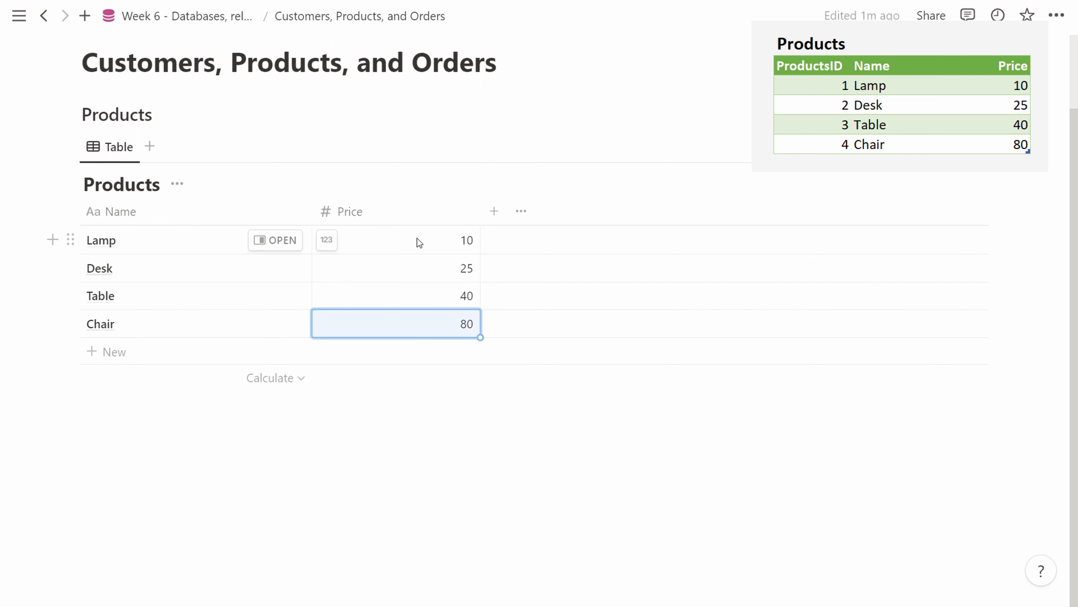
# - Hide the database title above the Products table
pyautogui.click(224, 417)
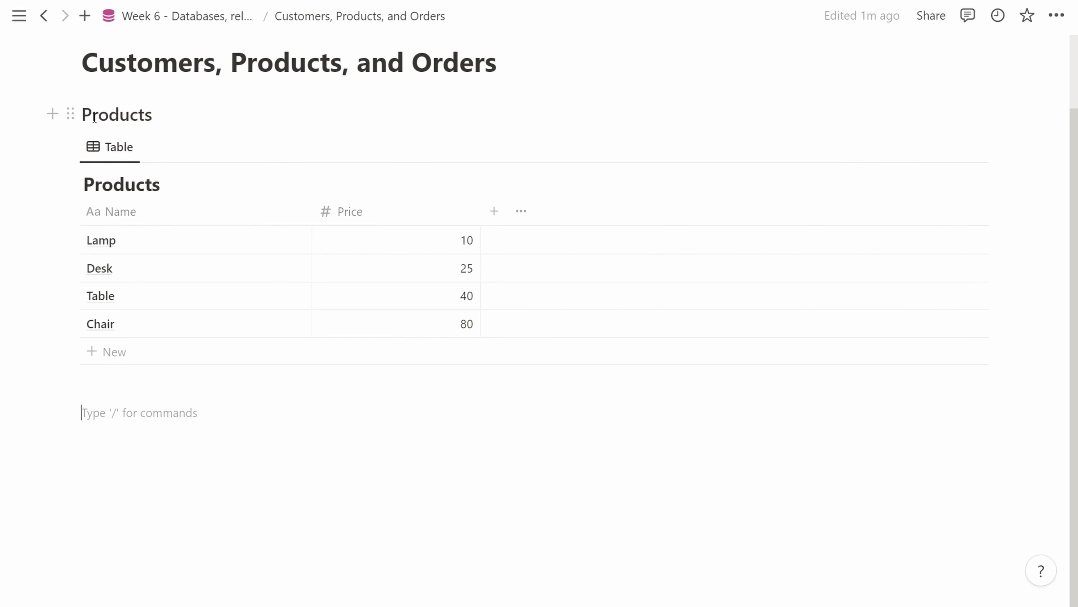
pyautogui.click(177, 184)
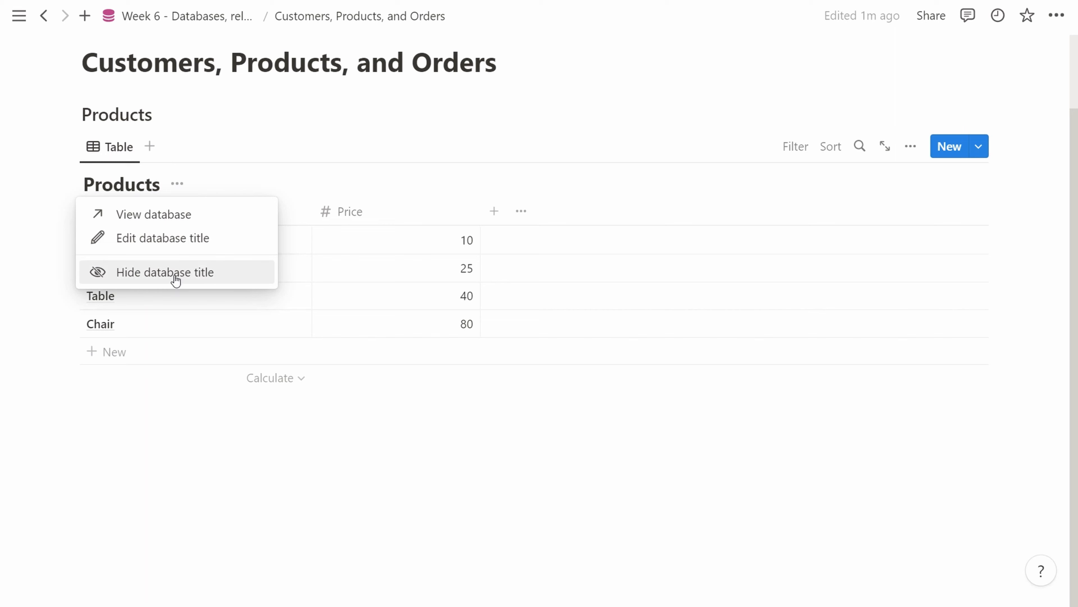
pyautogui.click(176, 279)
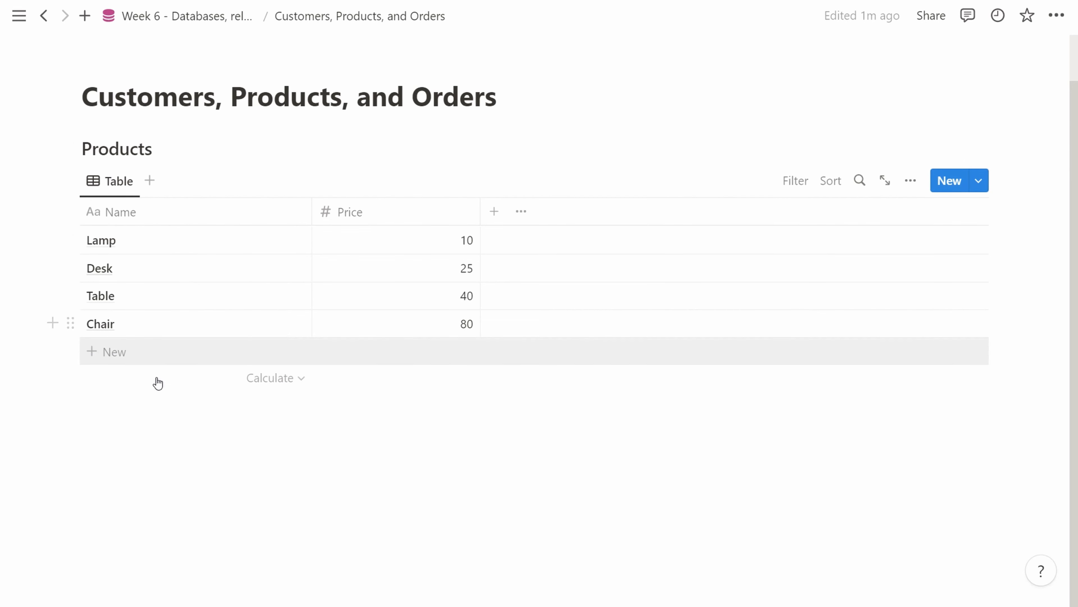
# - Add a second-level heading "Customers" below the Products table
pyautogui.click(152, 405)
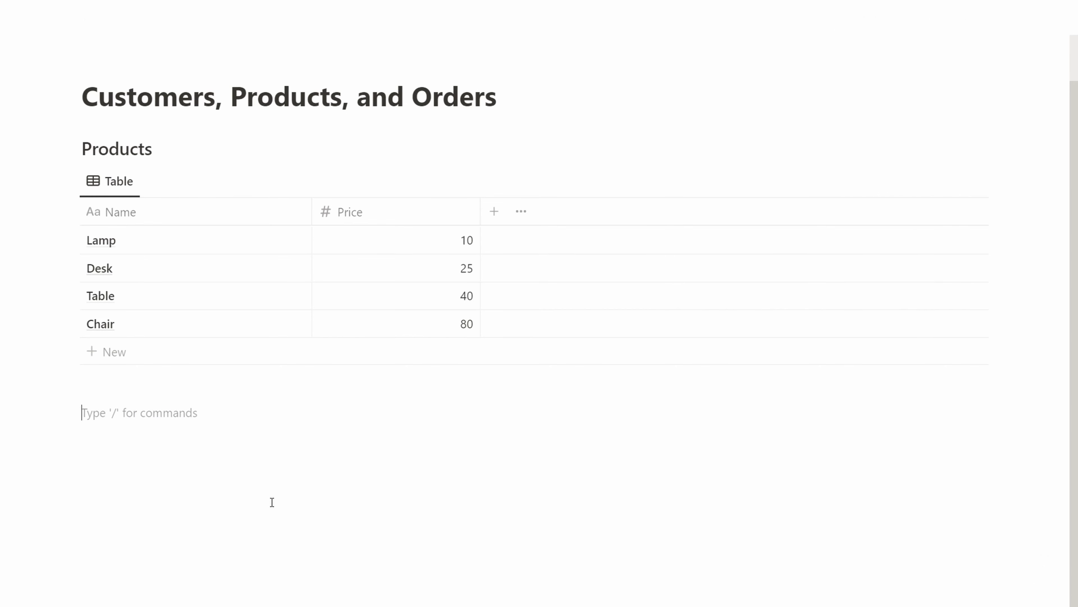
pyautogui.write('## Cus')
pyautogui.write('tomers')
pyautogui.press('Return')
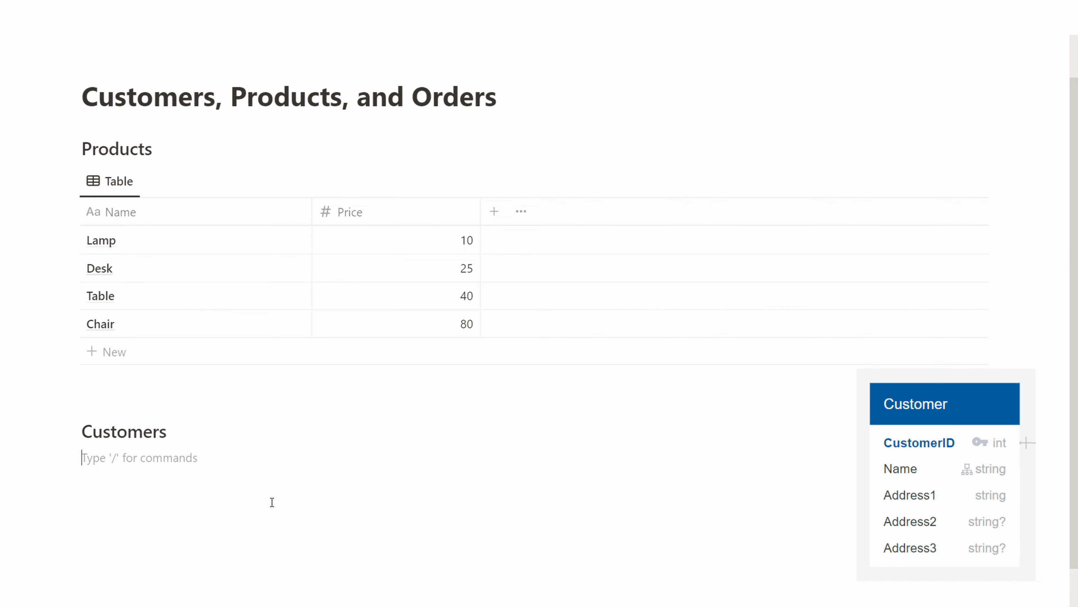
# - Insert an inline database under the Customers heading and title it "Customers"
pyautogui.write('/da')
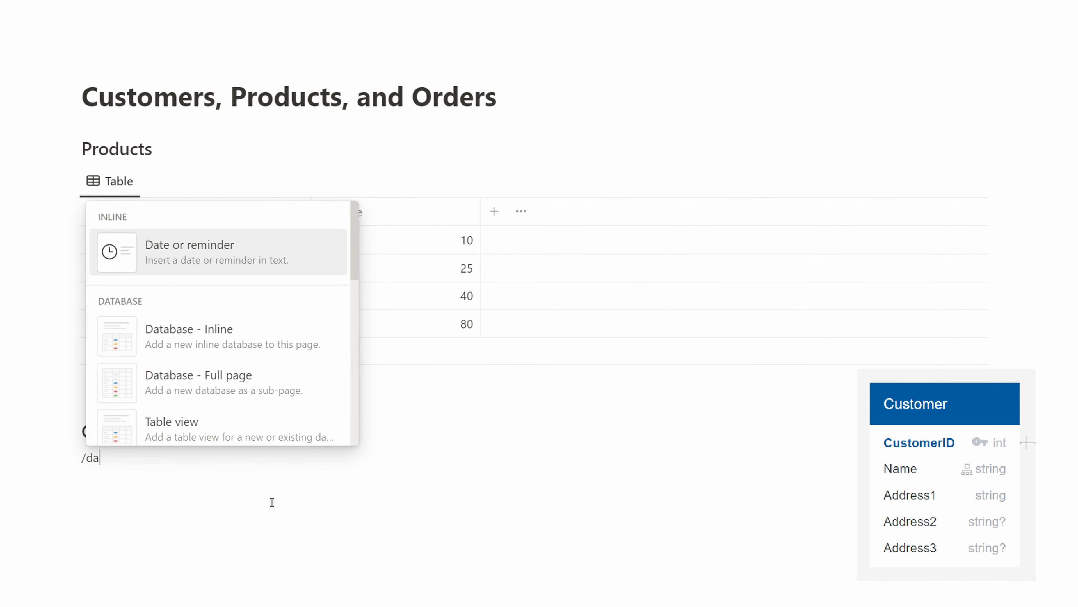
pyautogui.press('Down')
pyautogui.press('Down')
pyautogui.press('Up')
pyautogui.press('Return')
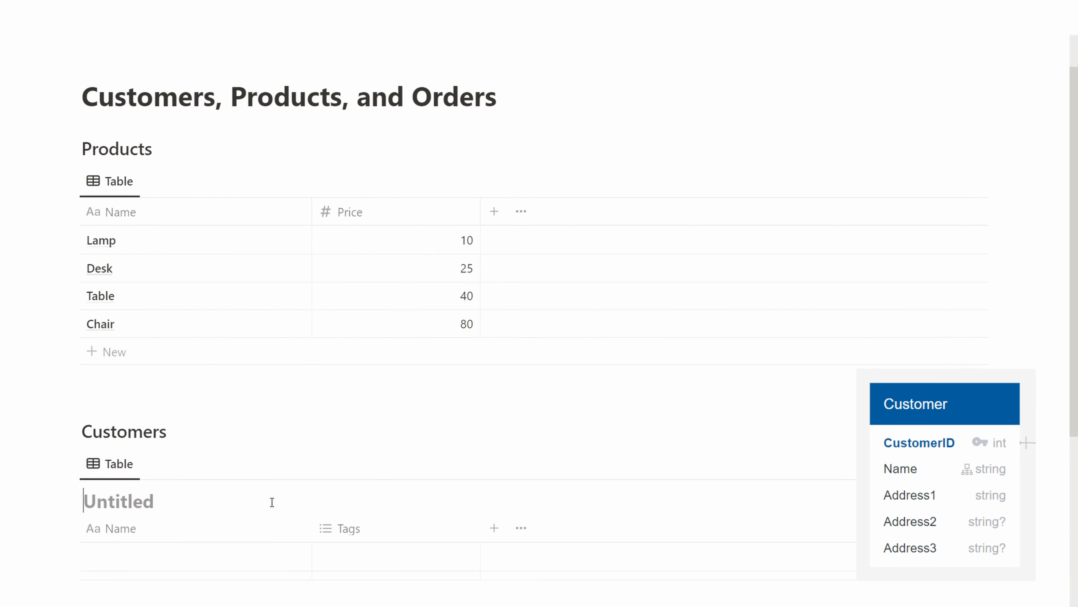
pyautogui.write('Customers')
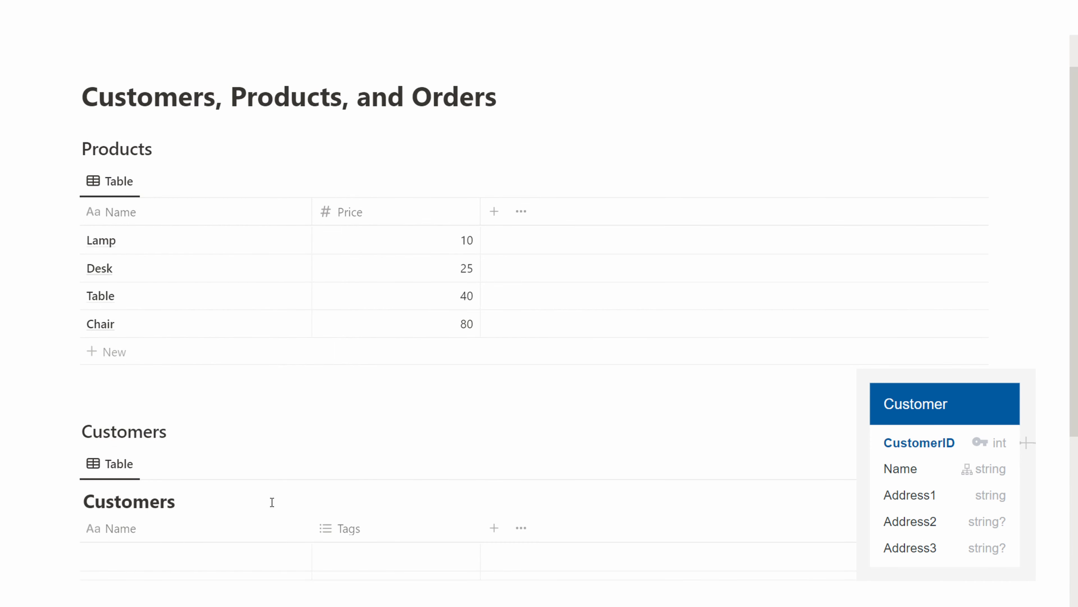
# - Hide the database title above the Customers table
pyautogui.scroll(-4, 234, 473)
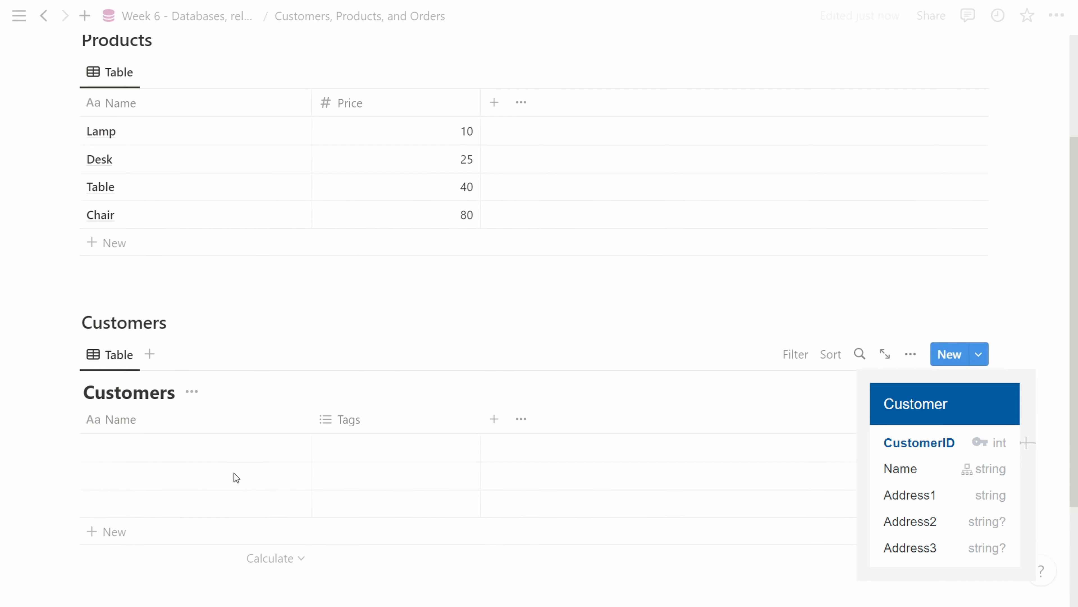
pyautogui.click(193, 331)
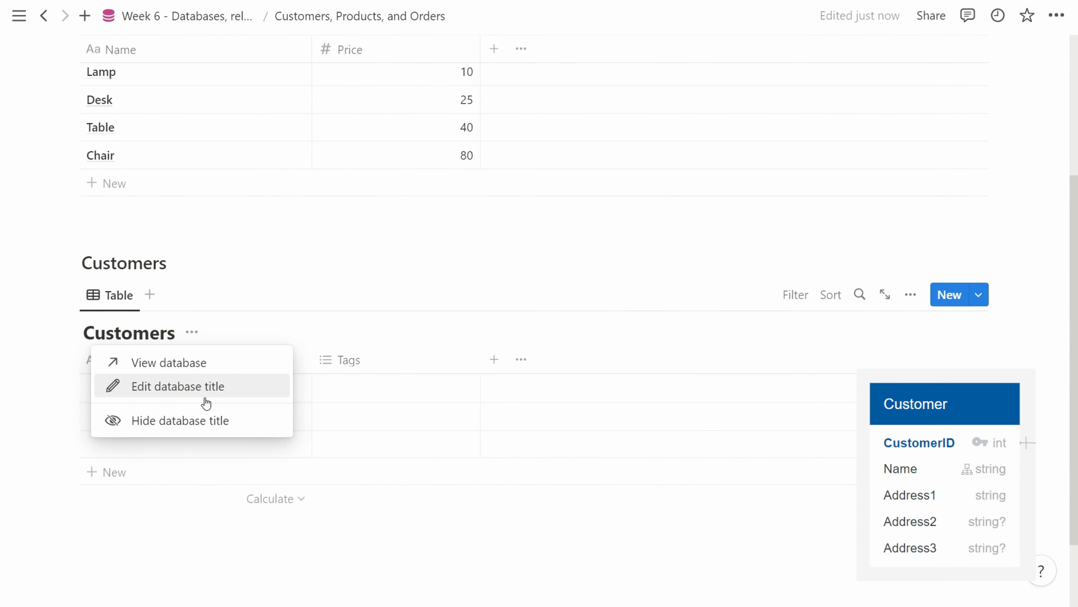
pyautogui.click(202, 420)
# - Enter the four customers' first names from the sample Customer table in the Name column of the Customers database
pyautogui.click(137, 363)
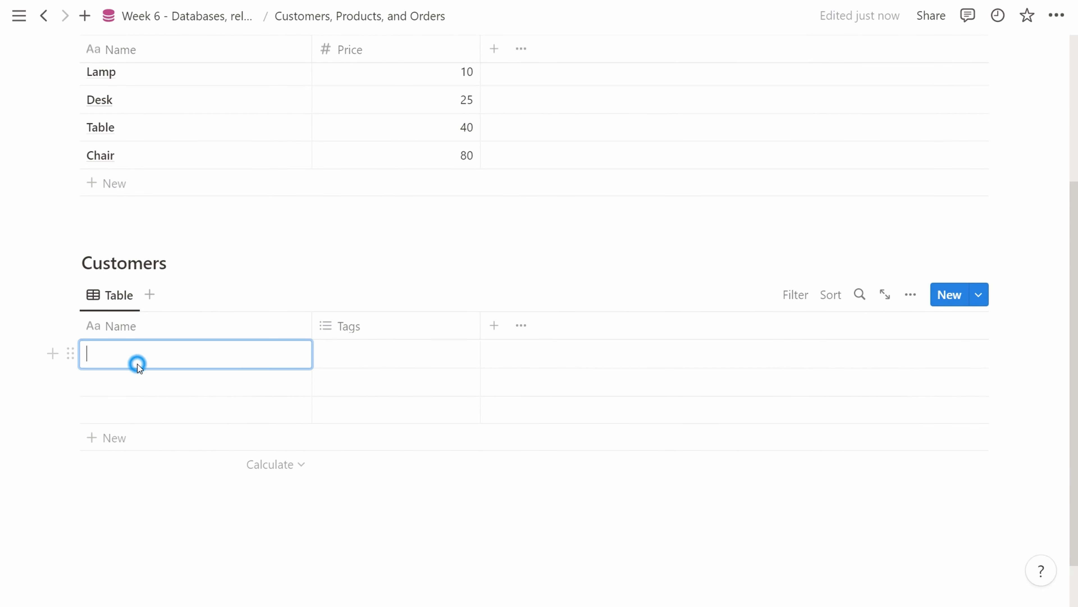
pyautogui.write('Bob')
pyautogui.press('Return')
pyautogui.write('Mary')
pyautogui.press('Return')
pyautogui.write('M')
pyautogui.press('Escape')
pyautogui.press('Return')
pyautogui.write('Bianca')
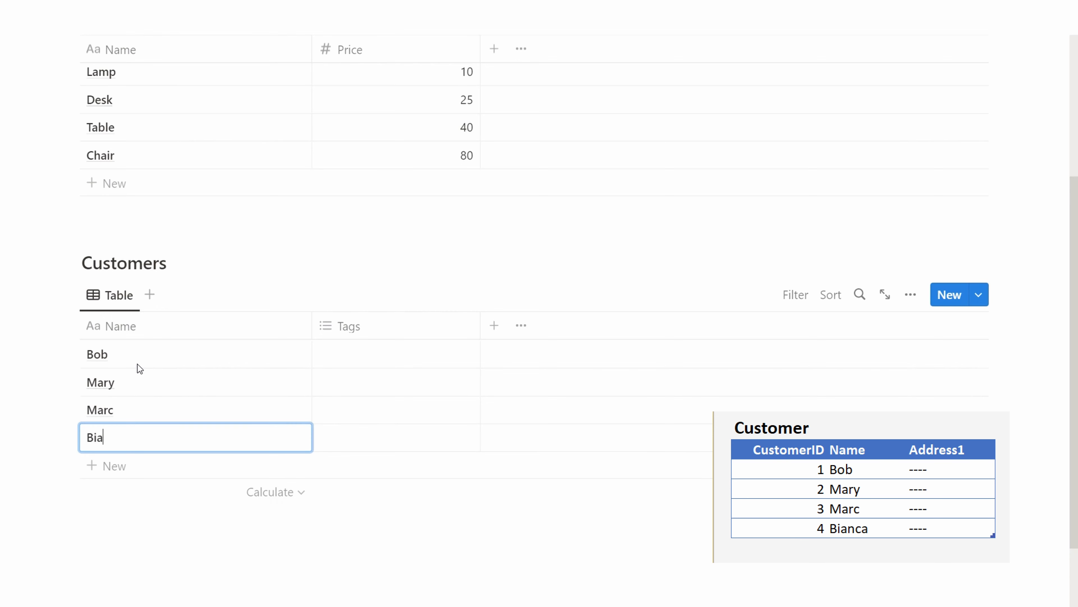
pyautogui.press('Escape')
# - Delete the Tags property from the Customers database
pyautogui.click(413, 318)
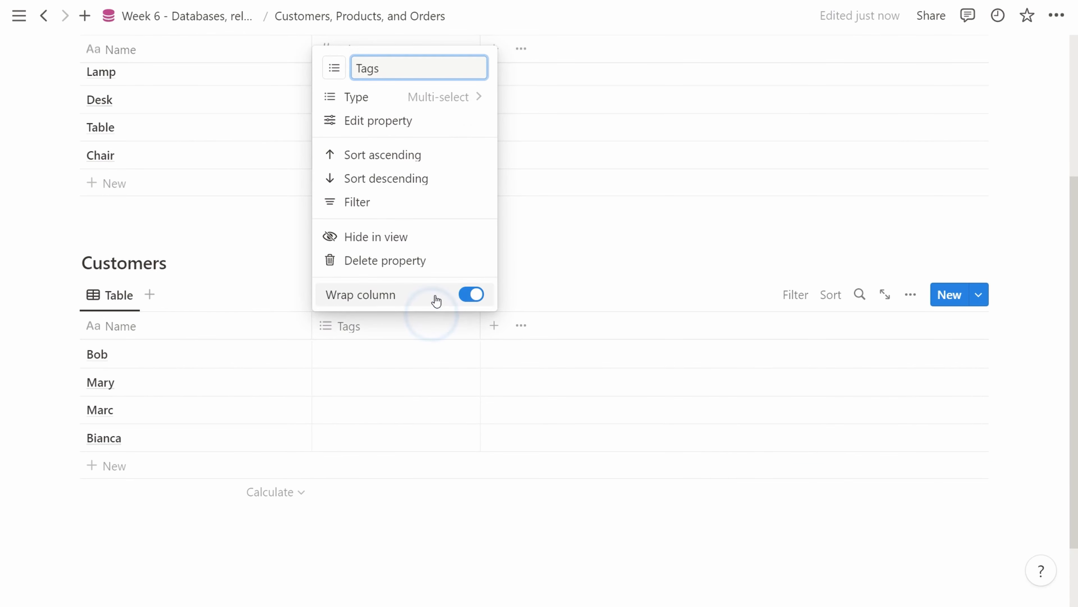
pyautogui.click(397, 260)
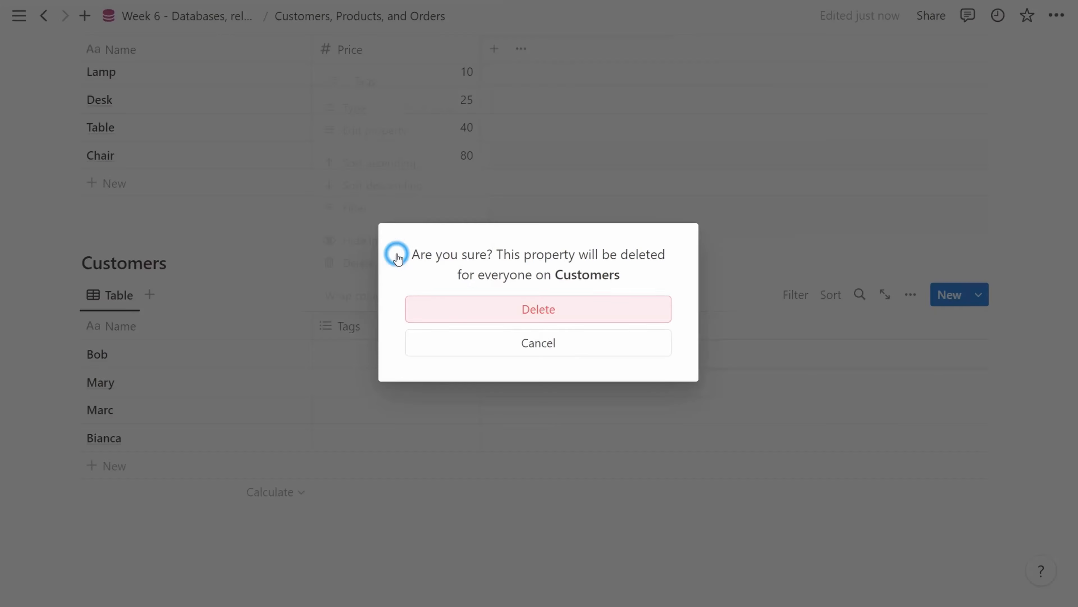
pyautogui.click(482, 314)
# - Add a text property named "Adress 1" to the Customers database
pyautogui.click(326, 326)
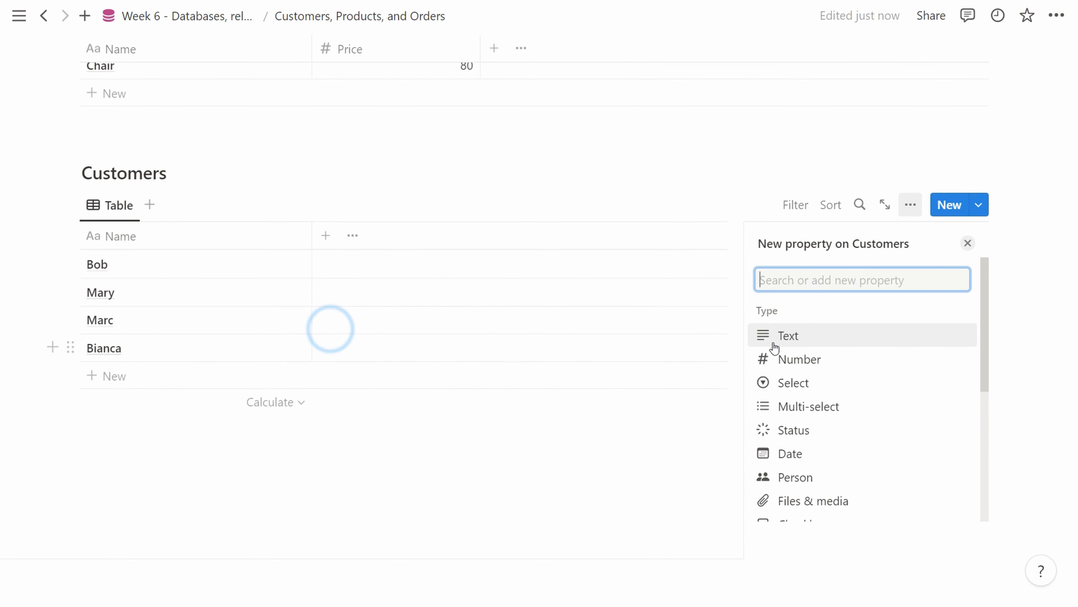
pyautogui.click(792, 336)
pyautogui.write('Adress 1')
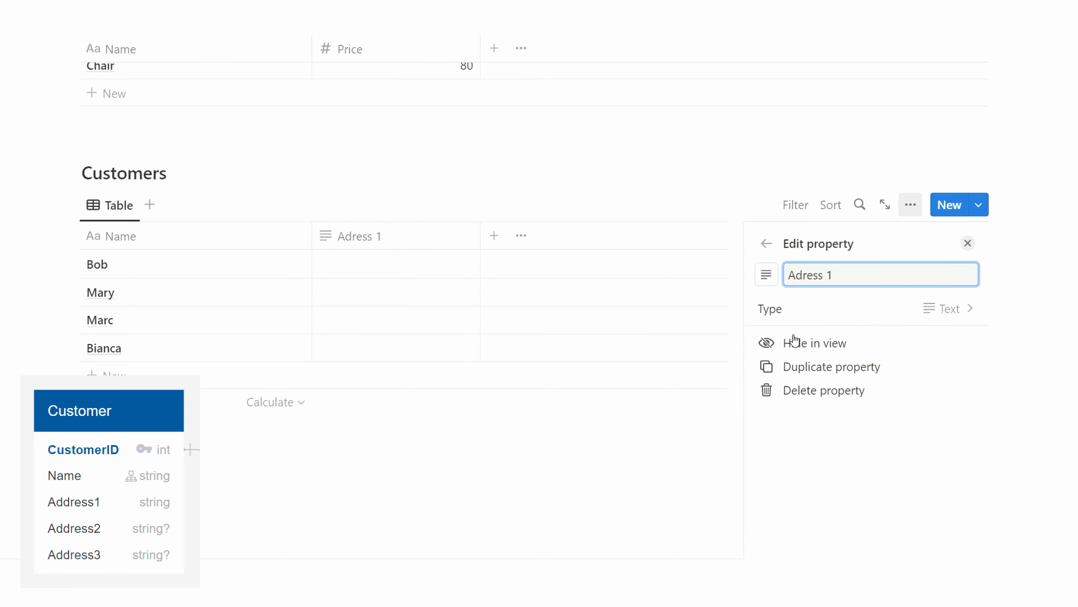
# - Add a text property named "Address 2" to the Customers database
pyautogui.click(495, 238)
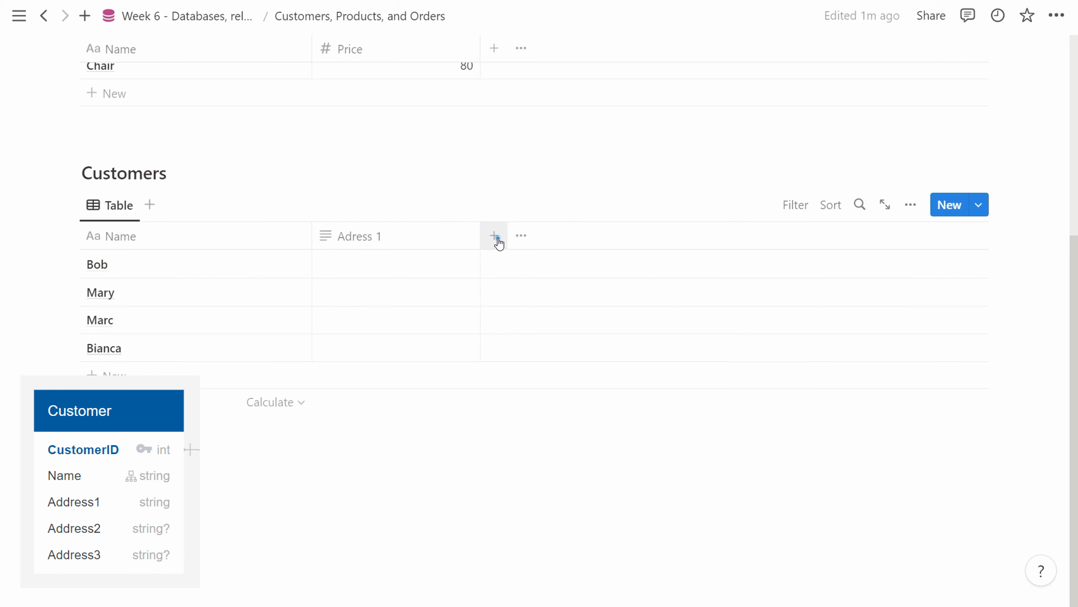
pyautogui.click(494, 236)
pyautogui.click(777, 336)
pyautogui.write('Address 2')
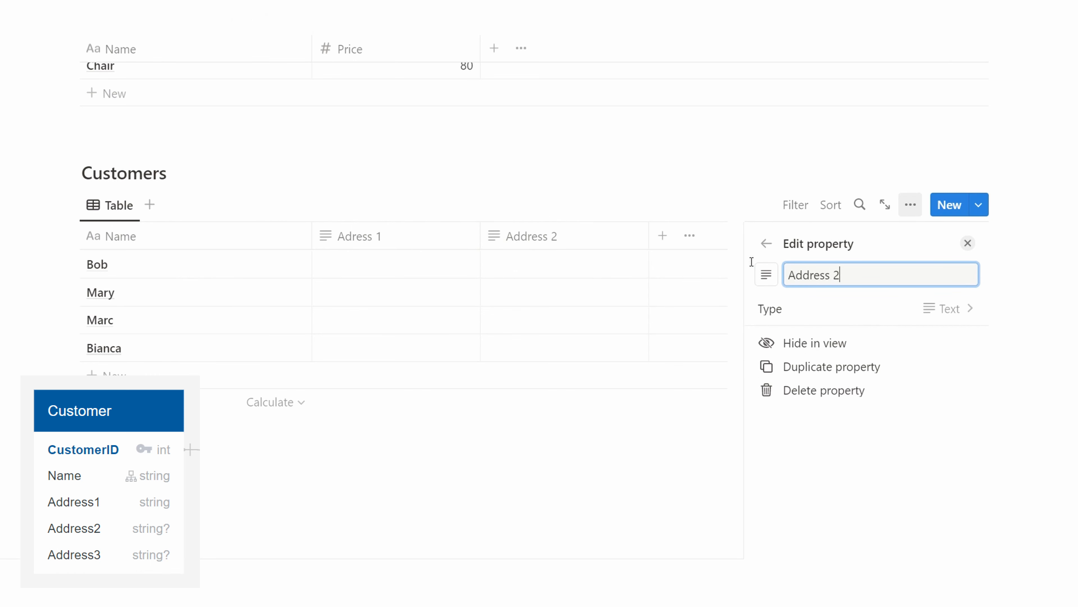
# - Add a text property named "Address 3" to the Customers database
pyautogui.click(662, 237)
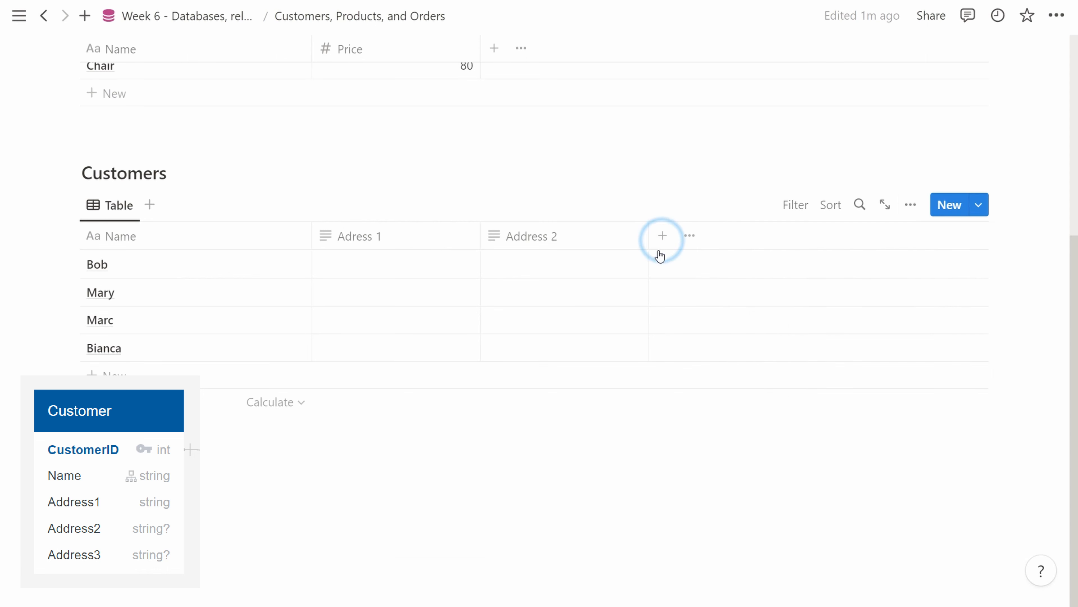
pyautogui.click(662, 237)
pyautogui.write('Address 3')
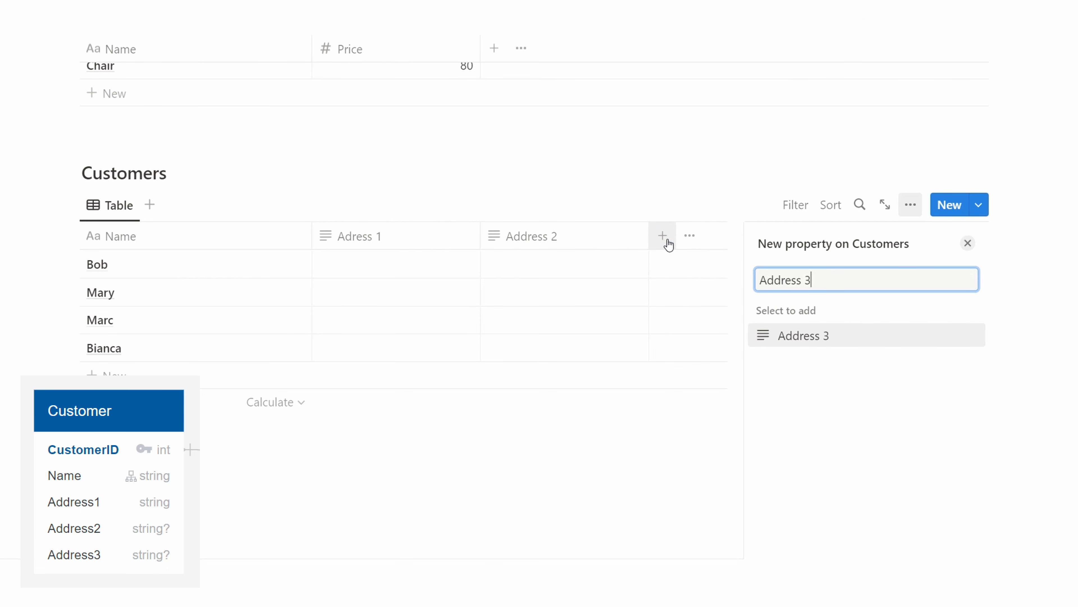
pyautogui.press('Return')
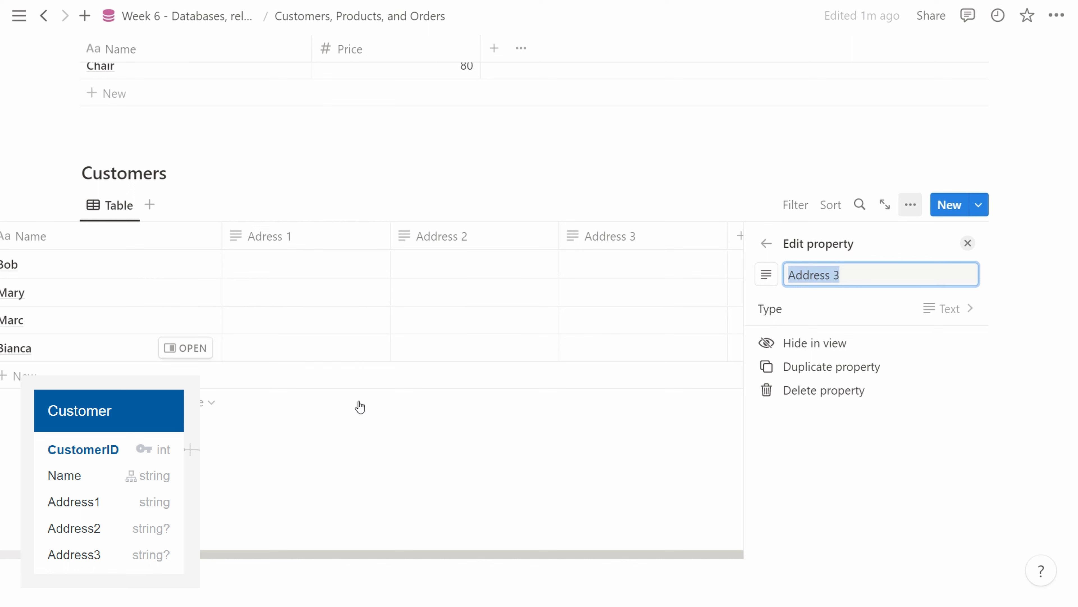
# - Narrow the three address columns and the Name column of the Customers table to fit close to their headers
pyautogui.click(364, 557)
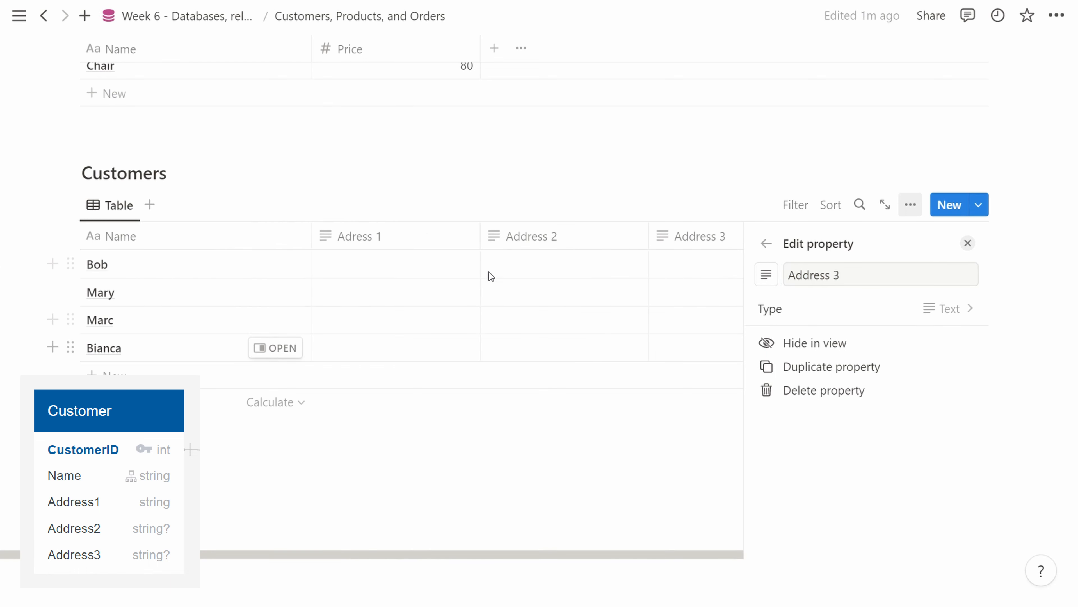
pyautogui.moveTo(477, 235); pyautogui.dragTo(429, 242)
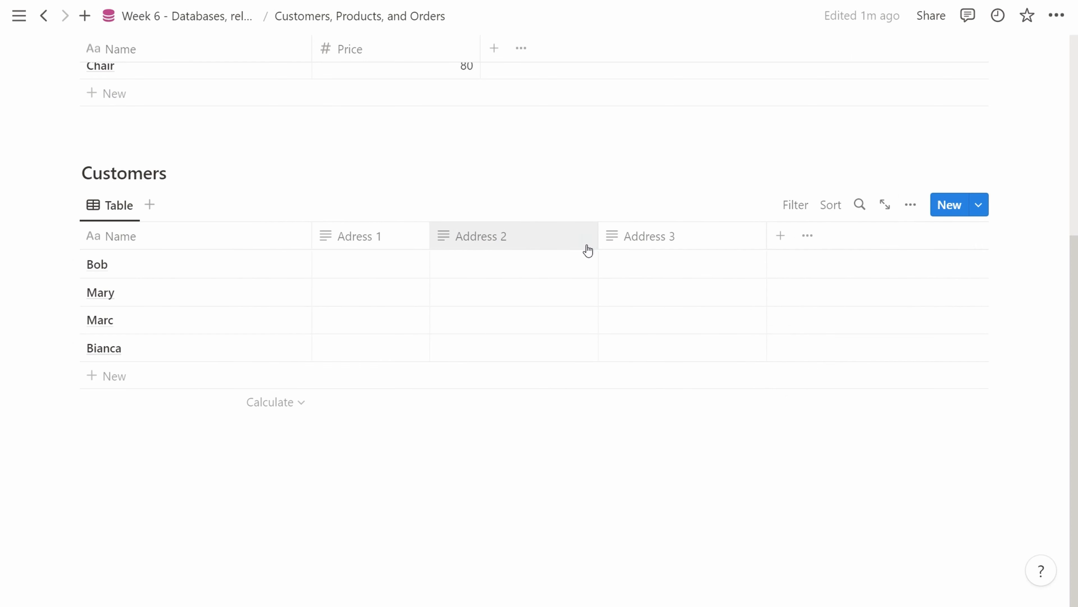
pyautogui.moveTo(598, 247); pyautogui.dragTo(531, 244)
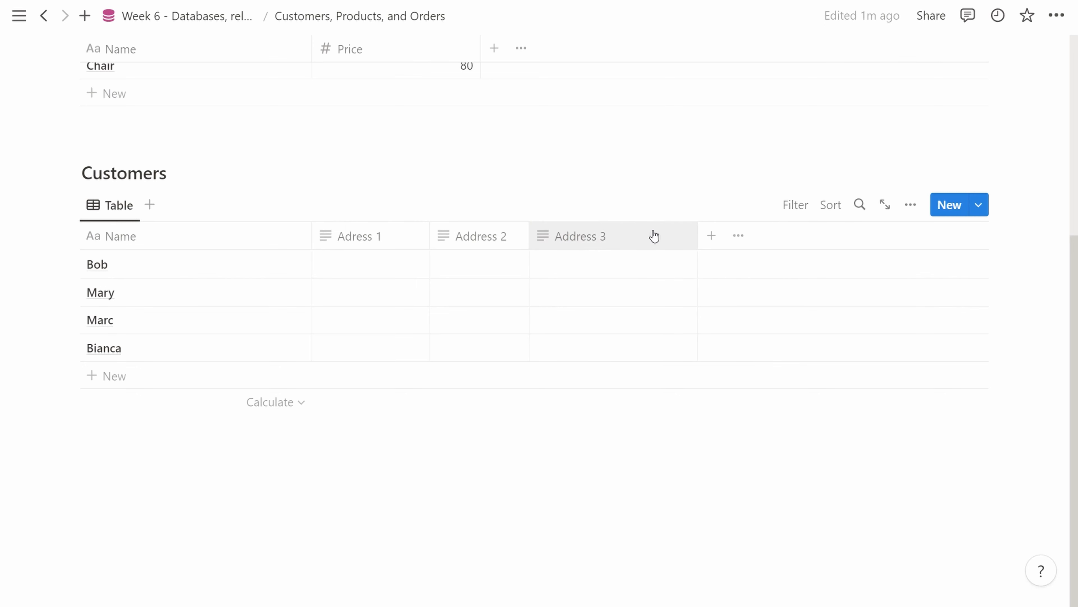
pyautogui.moveTo(701, 237); pyautogui.dragTo(614, 238)
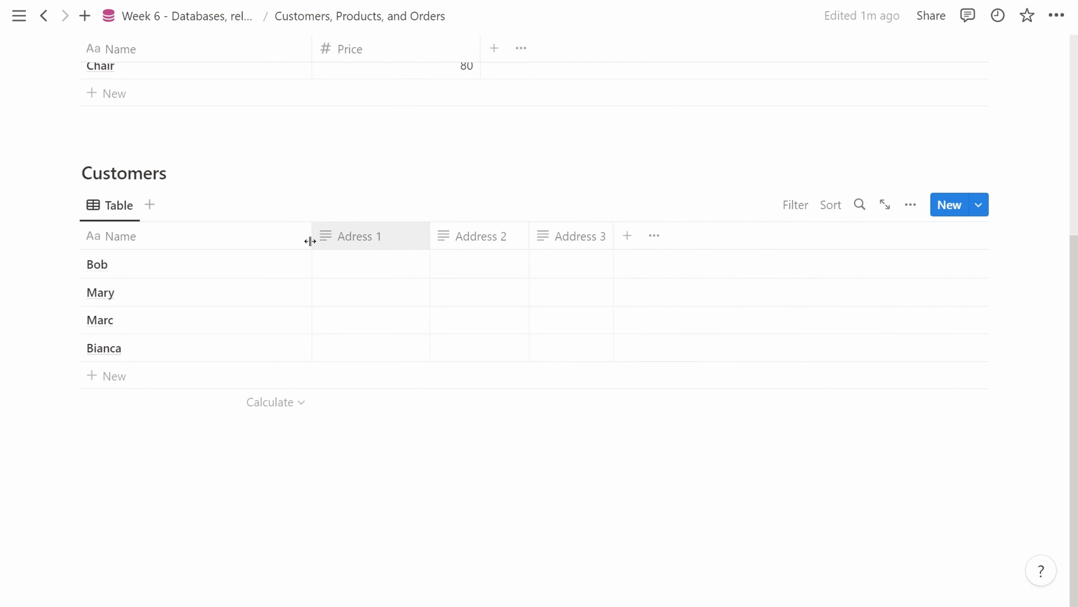
pyautogui.moveTo(310, 241); pyautogui.dragTo(152, 245)
# - Add a second-level heading "Orders" below the Customers table
pyautogui.click(163, 439)
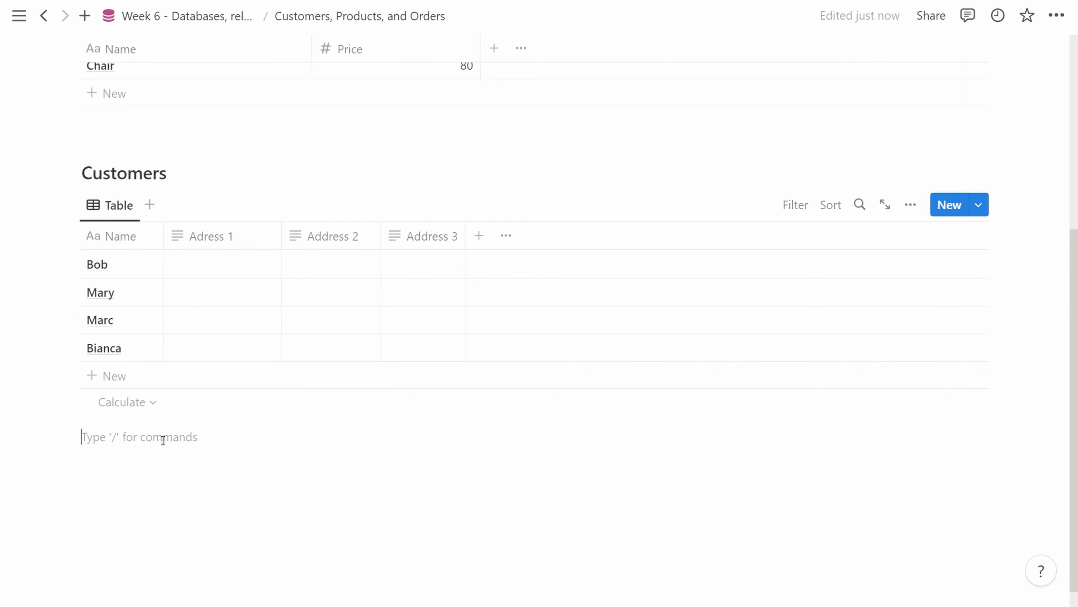
pyautogui.write('# Orders')
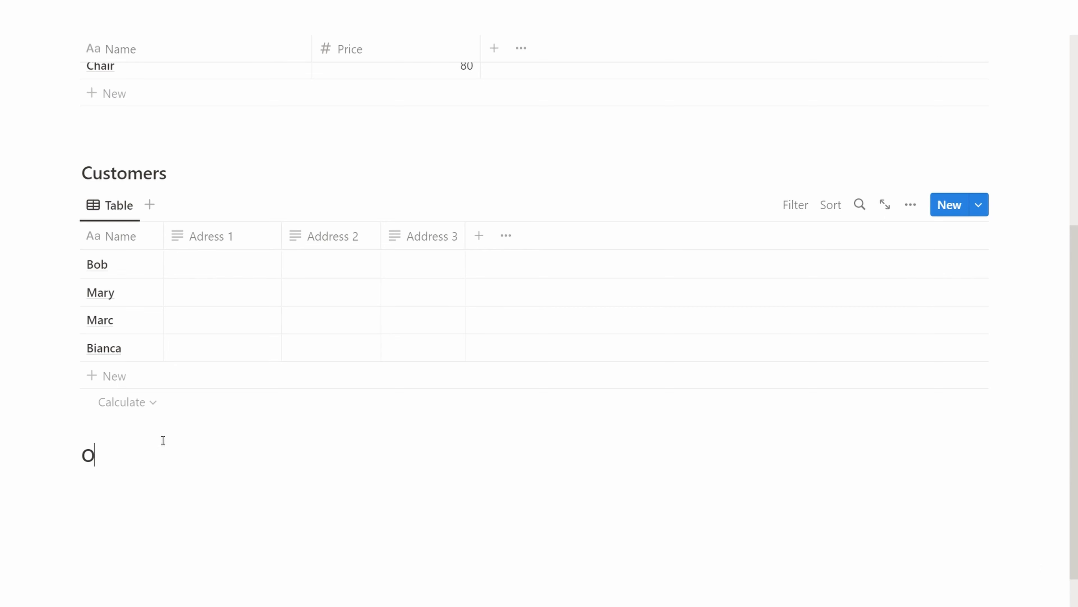
pyautogui.press('Return')
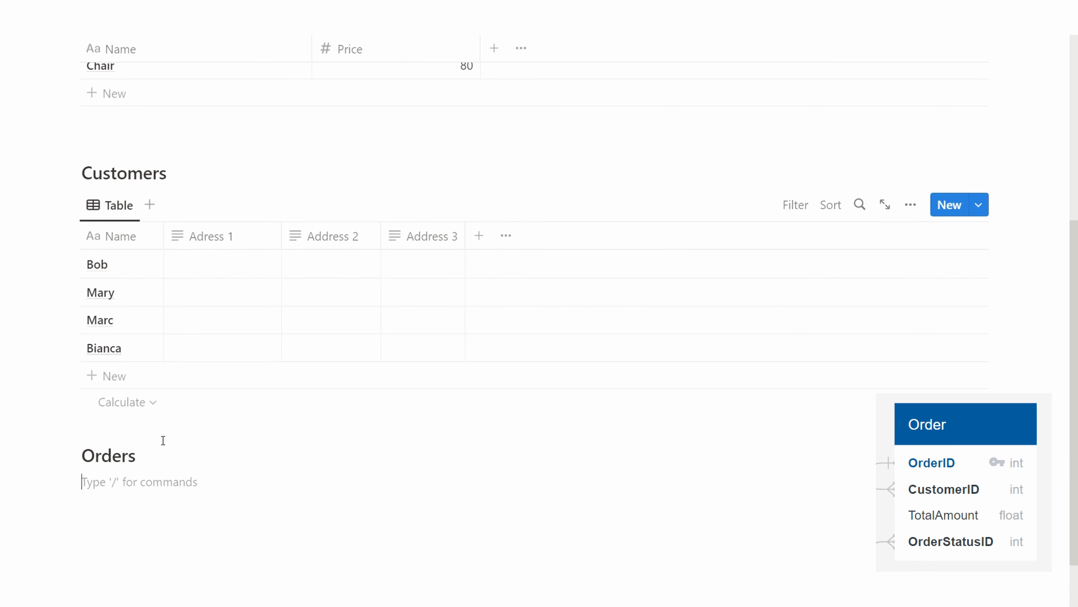
# - Insert an inline database titled "Orders" under the Orders heading and hide its database title
pyautogui.write('/datab')
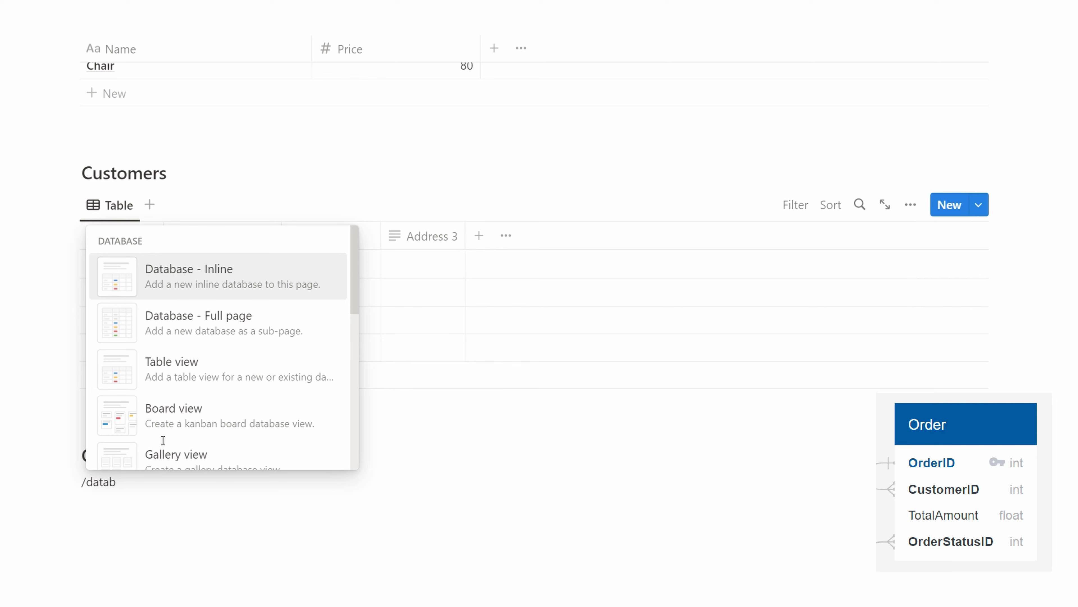
pyautogui.press('Return')
pyautogui.write('Orders')
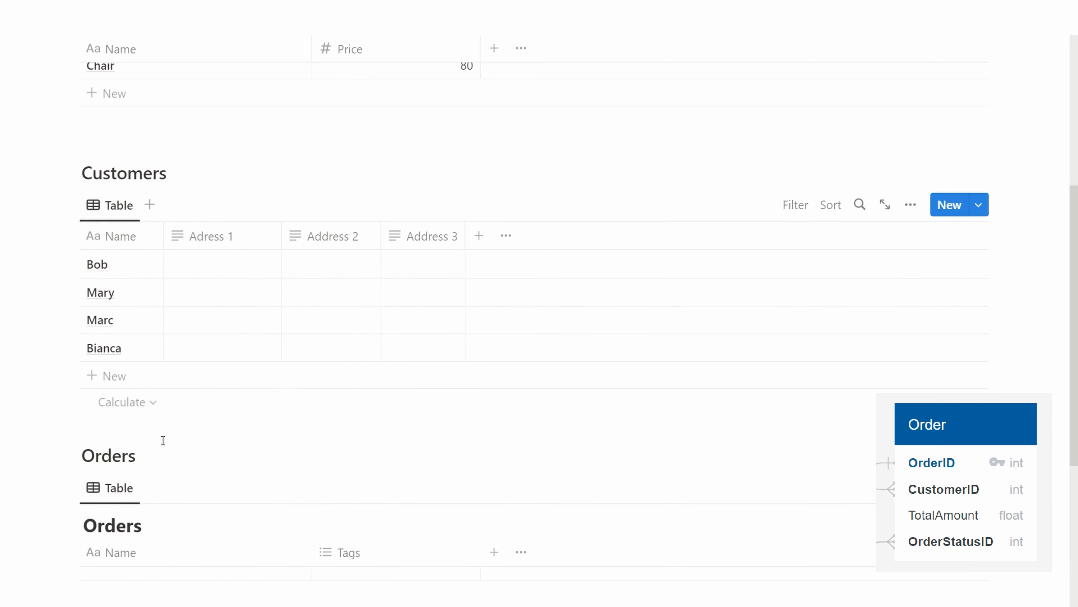
pyautogui.click(152, 524)
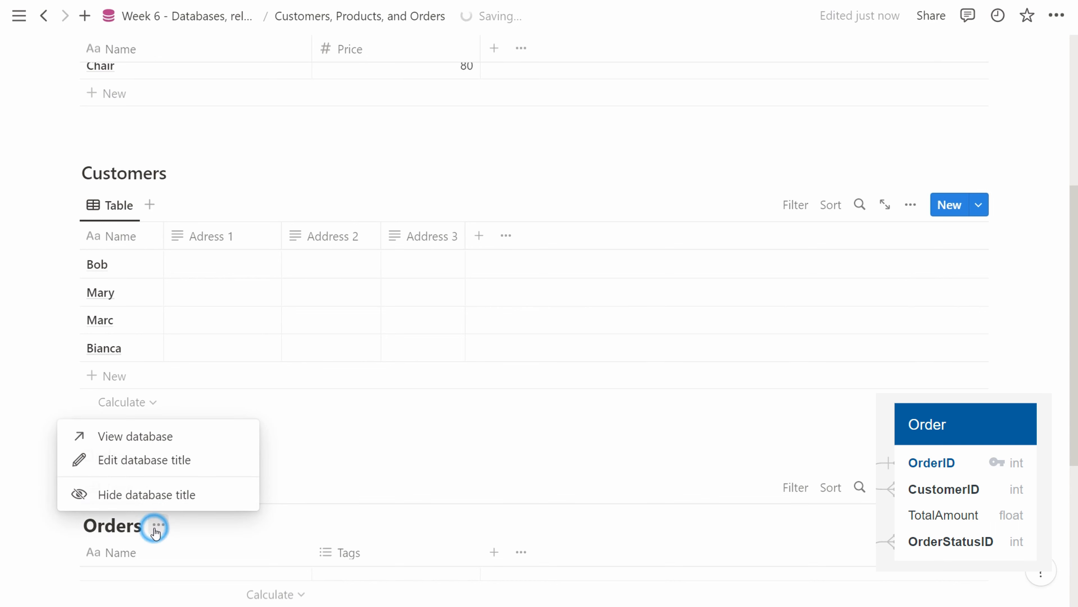
pyautogui.click(147, 494)
# - Try to change the type of the Name property in the Orders database
pyautogui.scroll(-3, 150, 501)
pyautogui.click(143, 439)
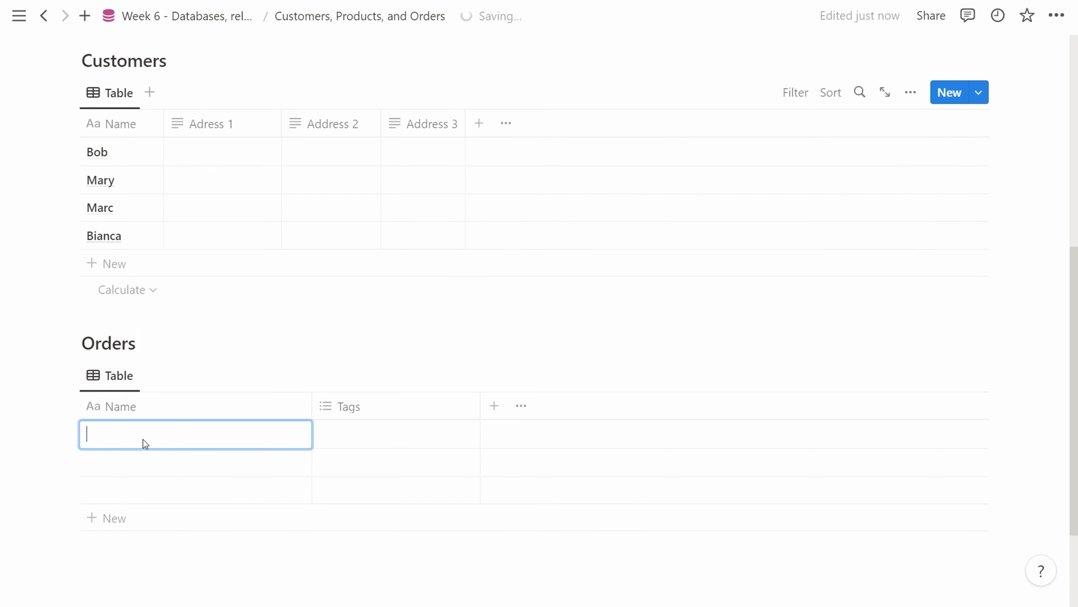
pyautogui.press('Escape')
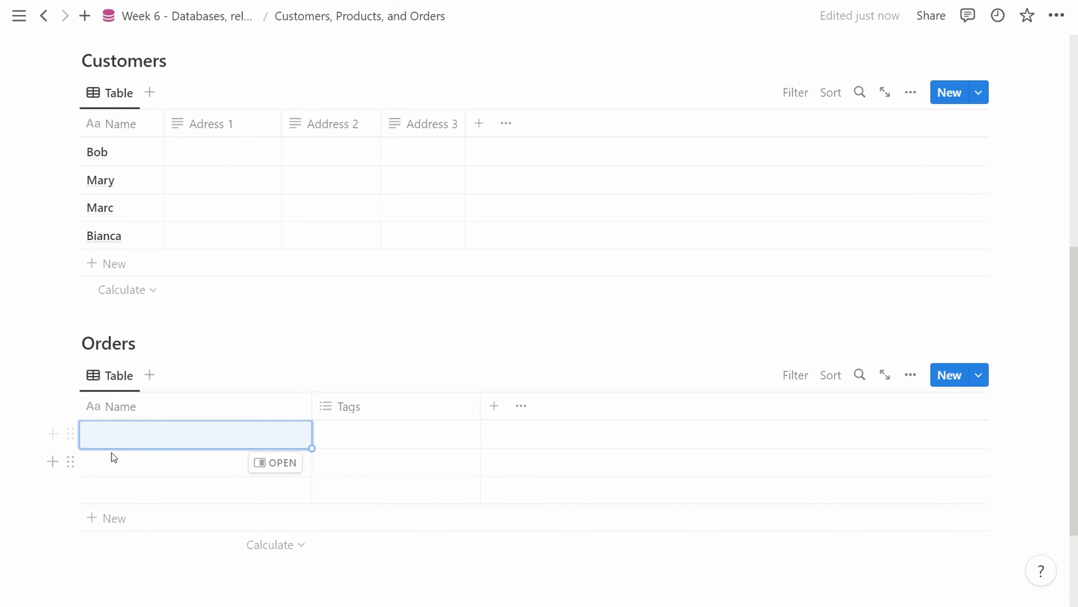
pyautogui.click(95, 410)
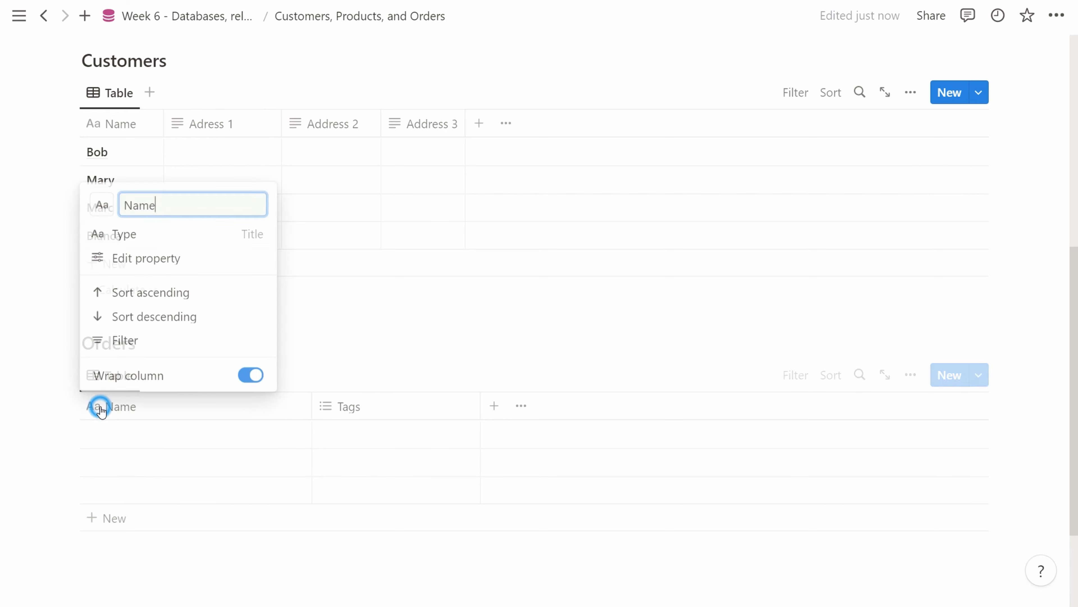
pyautogui.click(144, 263)
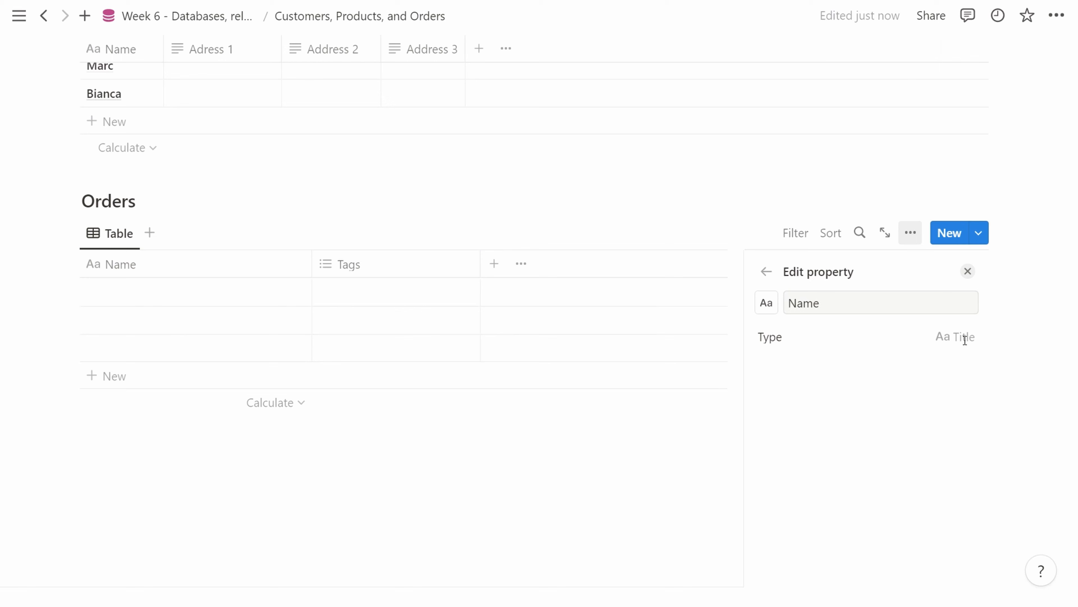
pyautogui.click(945, 336)
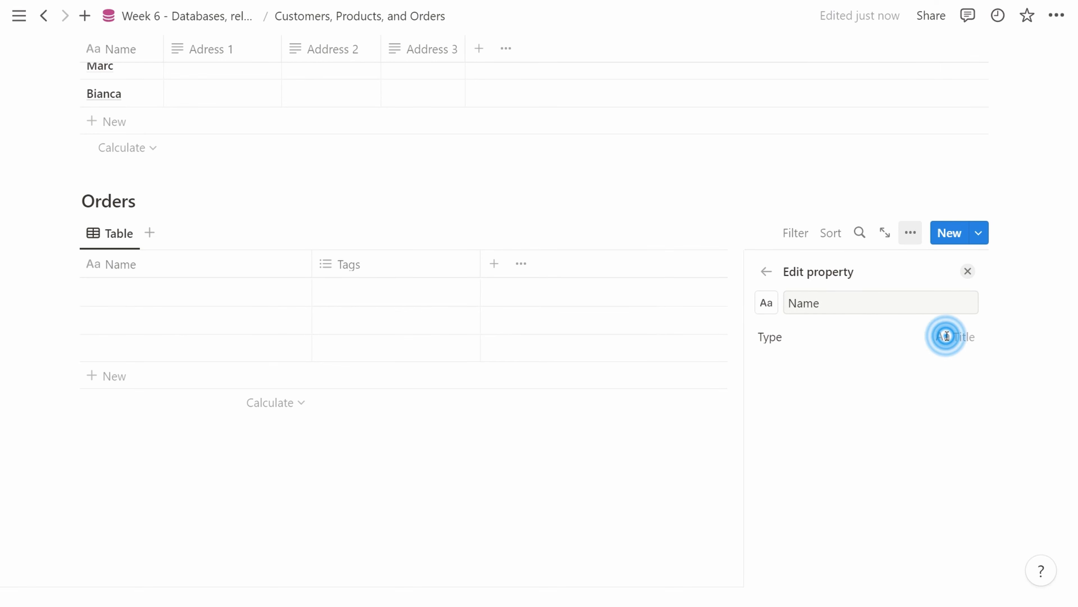
# - Try to add a new "title" property to the Orders database
pyautogui.click(493, 263)
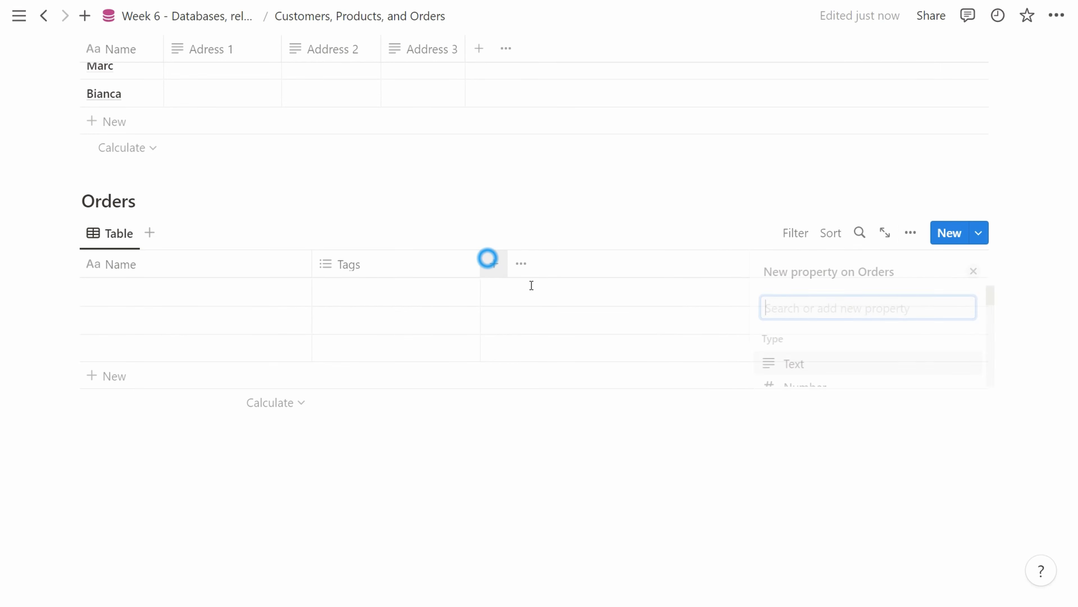
pyautogui.click(684, 306)
pyautogui.click(494, 263)
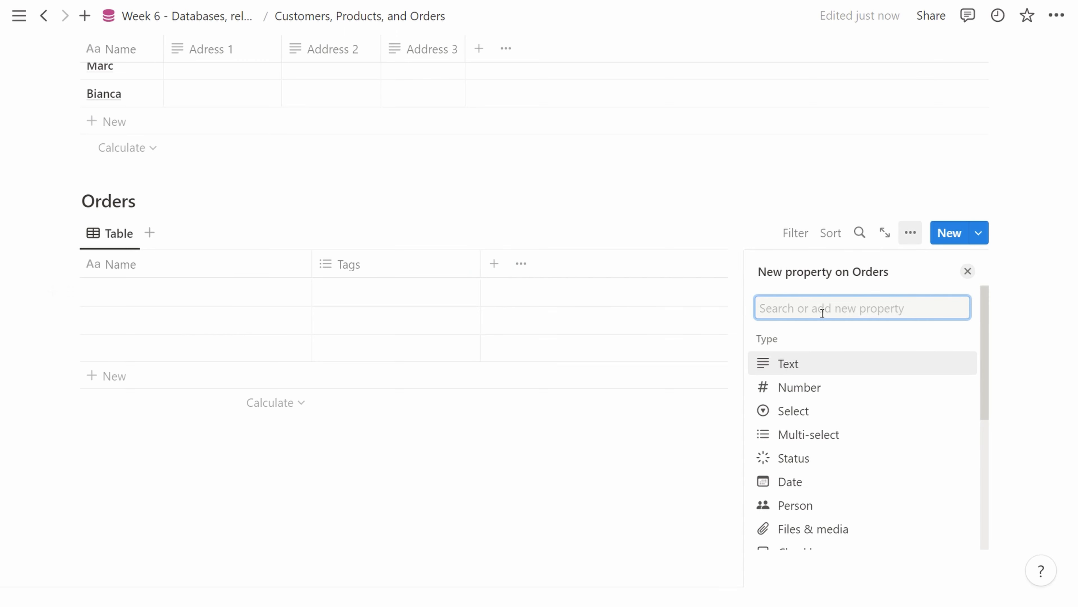
pyautogui.write('title')
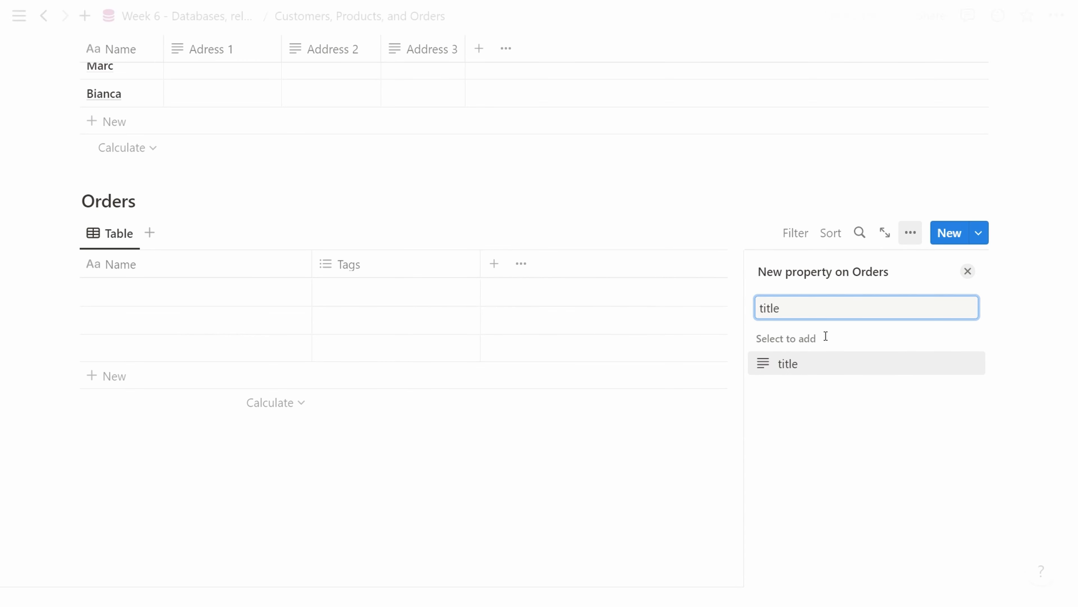
pyautogui.click(999, 269)
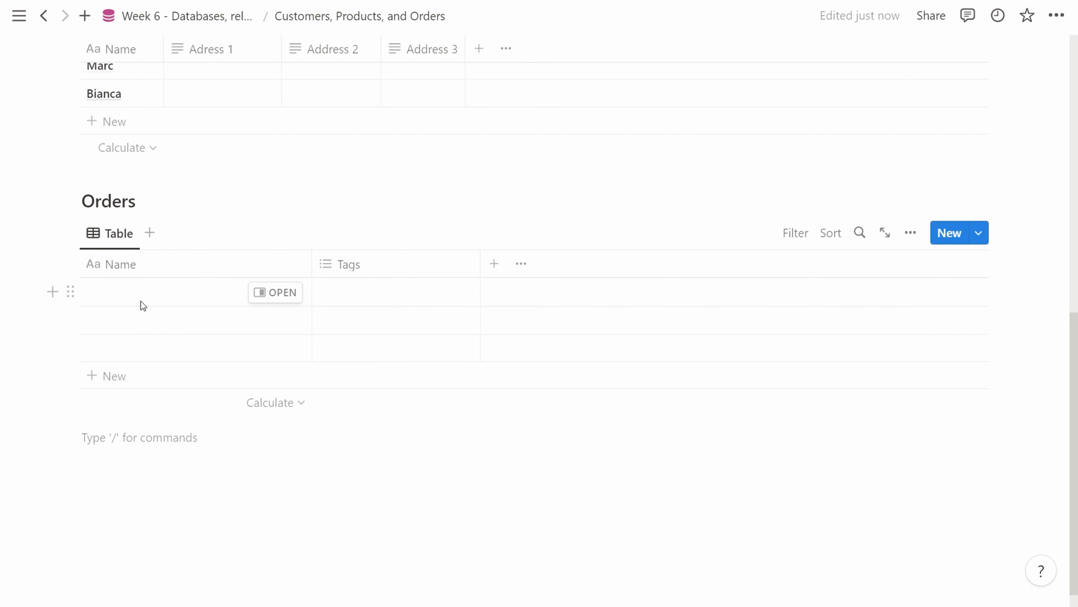
# - Enter "Order 1" as the name of each of the three rows in the Orders database
pyautogui.click(132, 292)
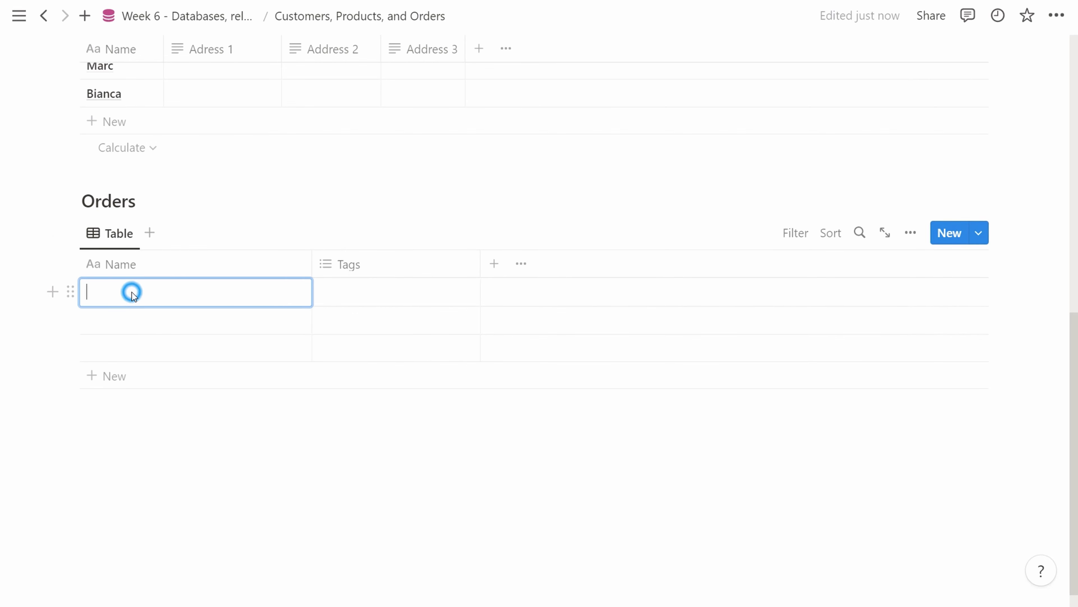
pyautogui.write('N')
pyautogui.press('BackSpace')
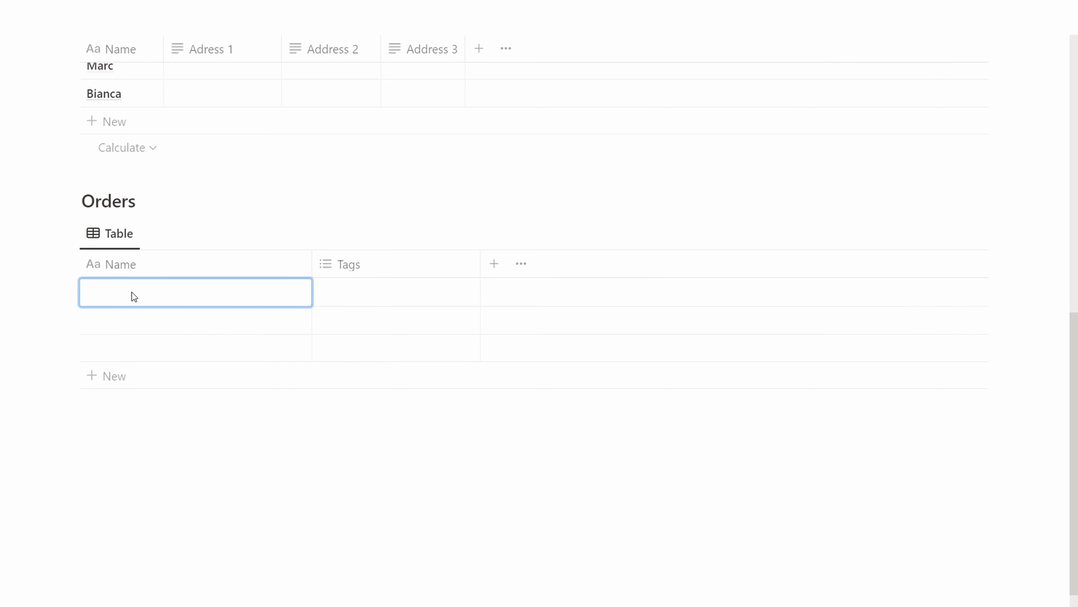
pyautogui.write('Order 1')
pyautogui.press('Return')
pyautogui.write('Order 2')
pyautogui.press('BackSpace')
pyautogui.write('1')
pyautogui.press('Return')
pyautogui.write('Order 1')
pyautogui.press('Escape')
pyautogui.click(147, 445)
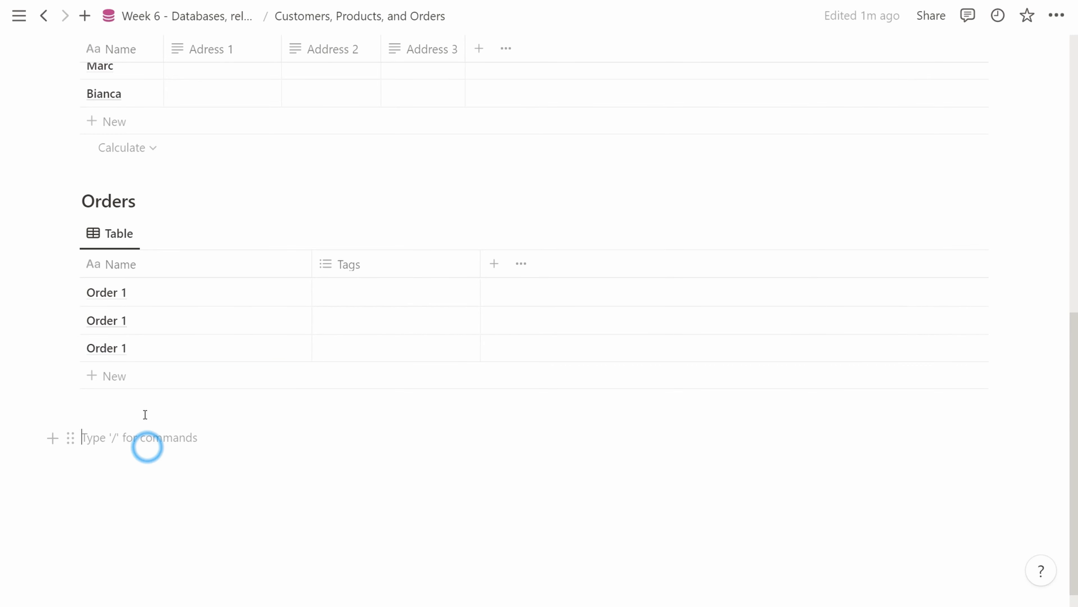
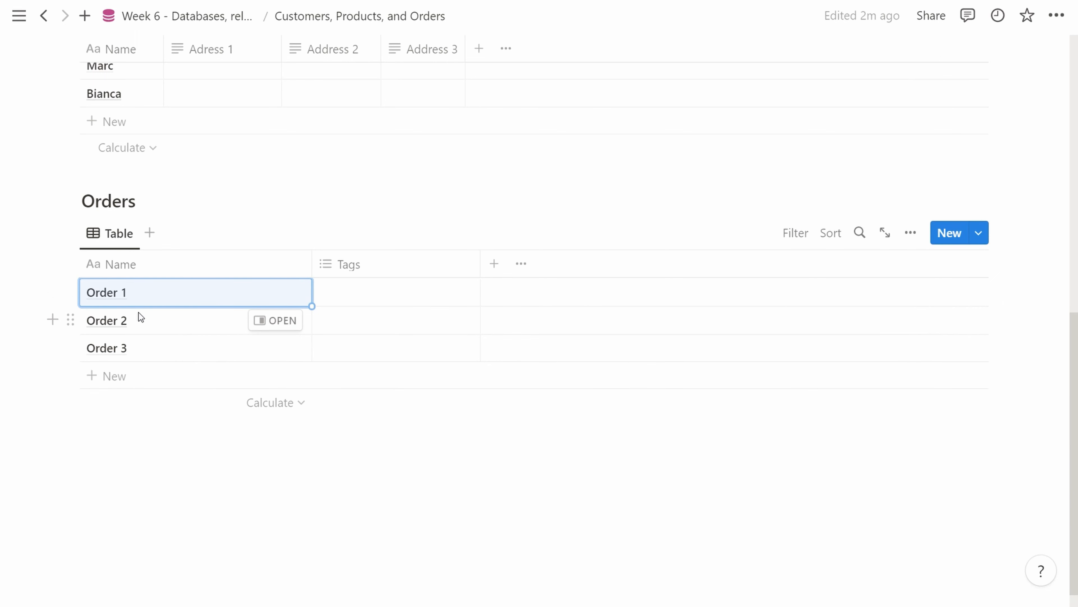
# - Delete the Tags property from the Orders database
pyautogui.click(465, 272)
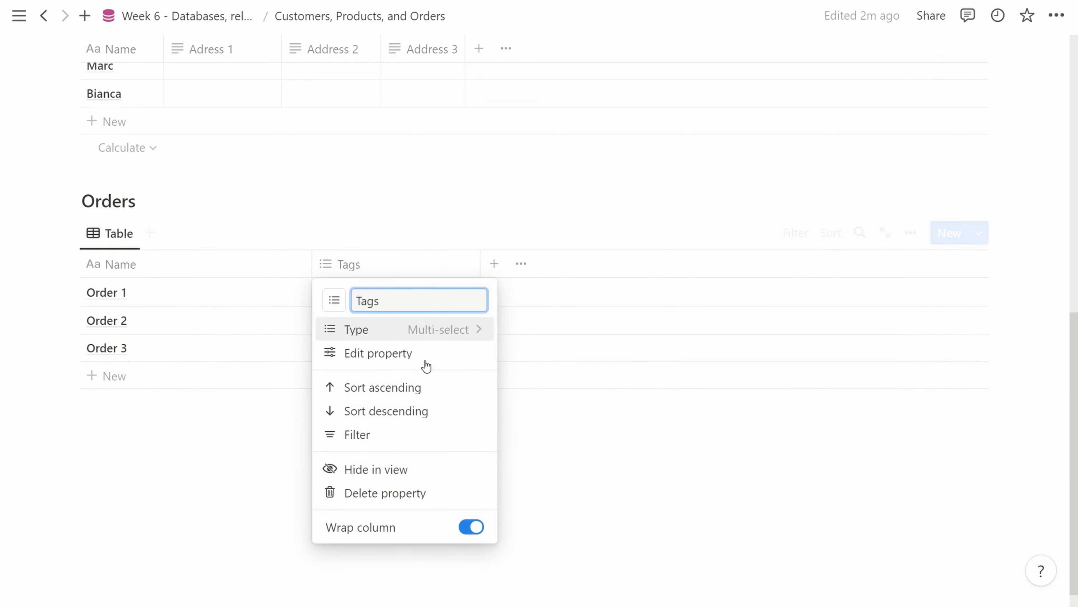
pyautogui.click(410, 493)
pyautogui.click(491, 316)
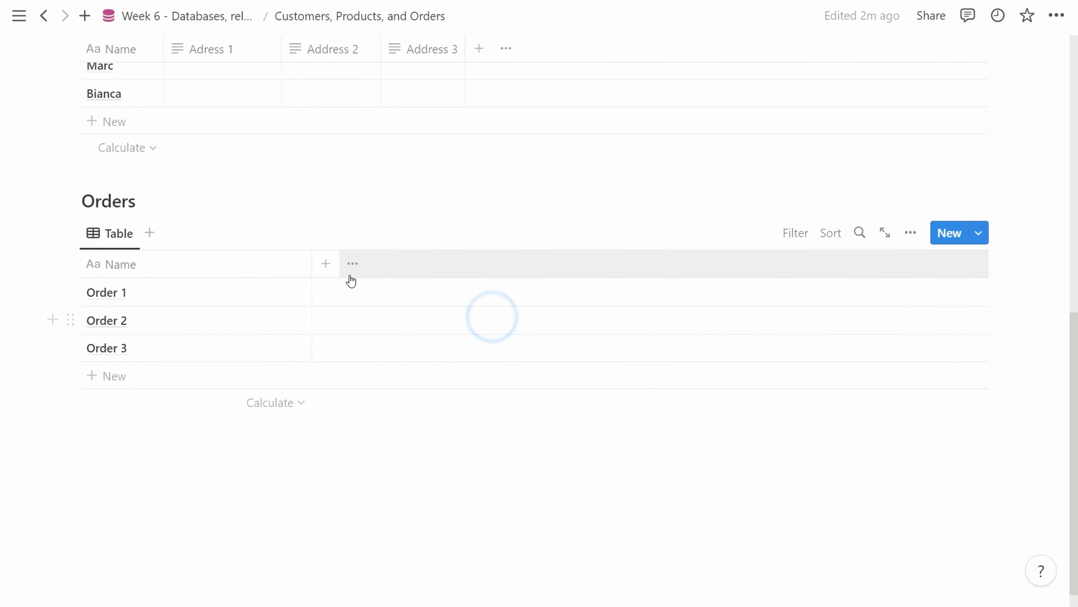
# - Add two text properties named "CustomerID" and "TotalAmount" to the Orders database
pyautogui.click(334, 268)
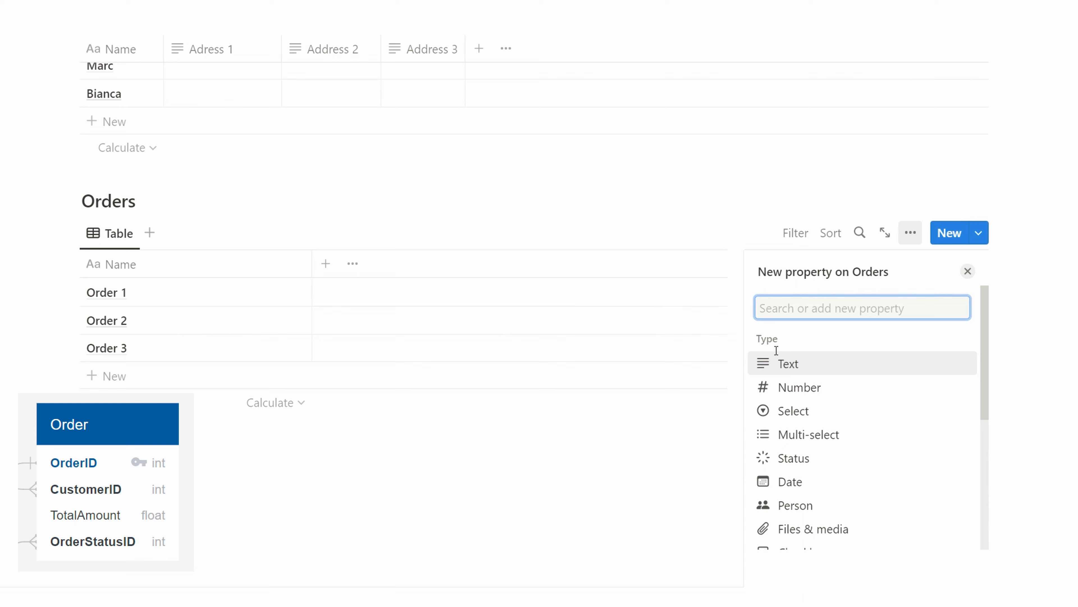
pyautogui.write('CustomerID')
pyautogui.press('Return')
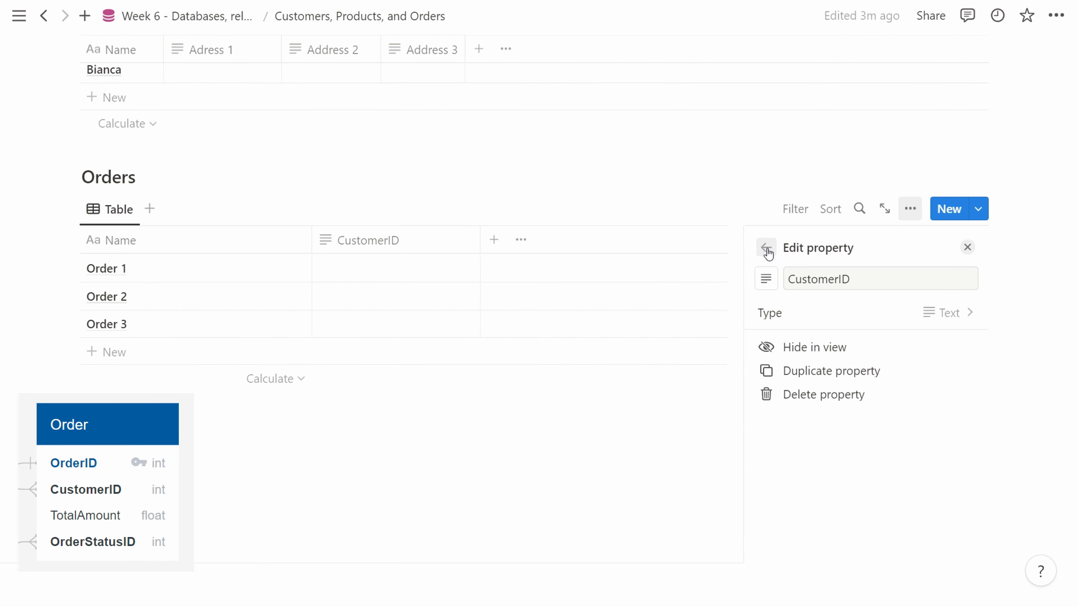
pyautogui.click(766, 248)
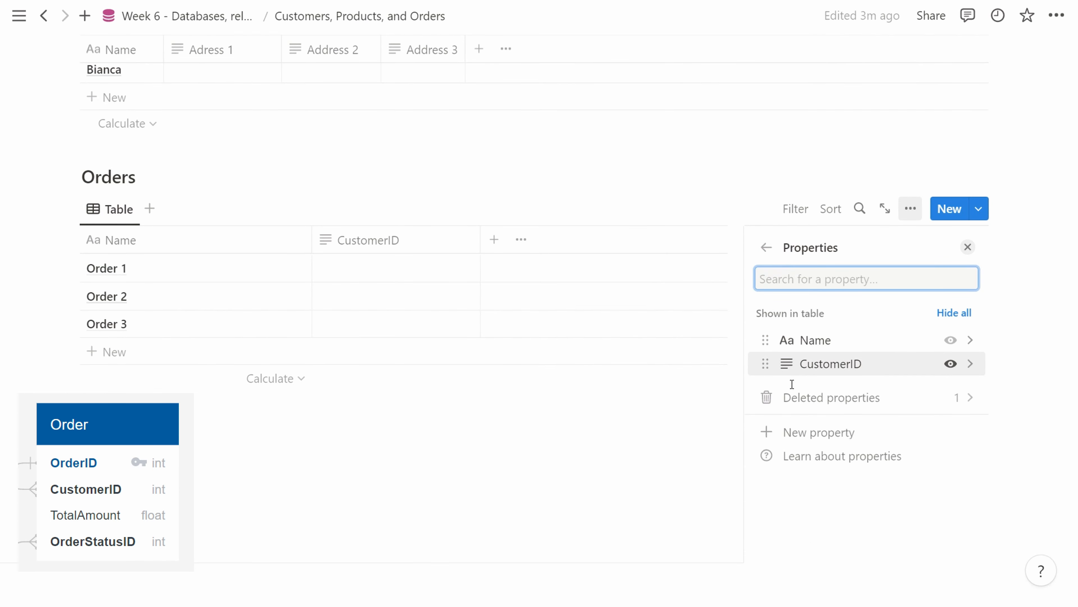
pyautogui.click(797, 438)
pyautogui.write('Tota')
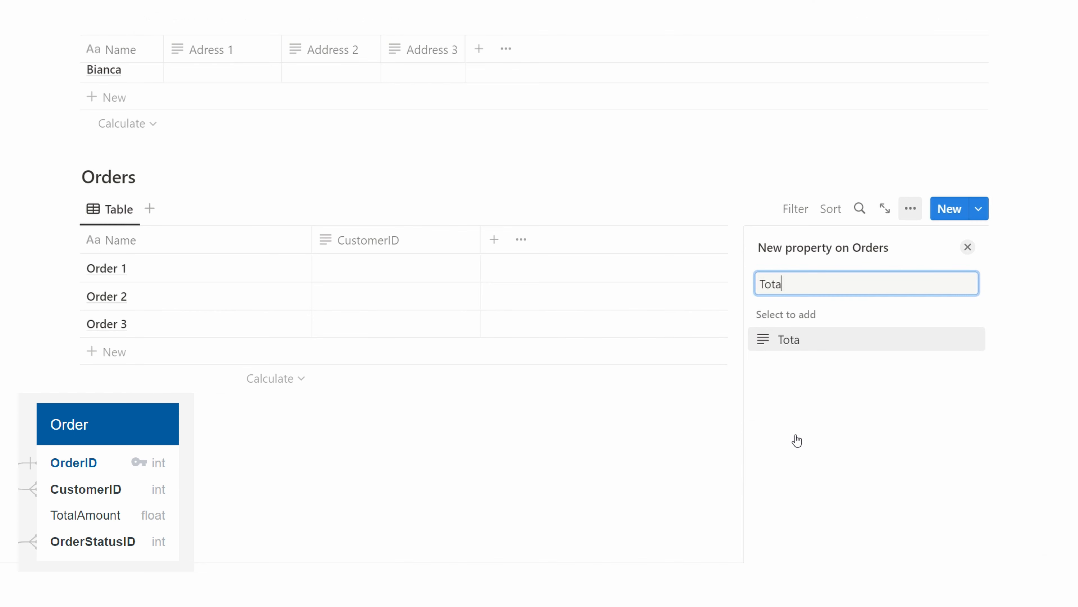
pyautogui.write('lAmount')
pyautogui.press('Return')
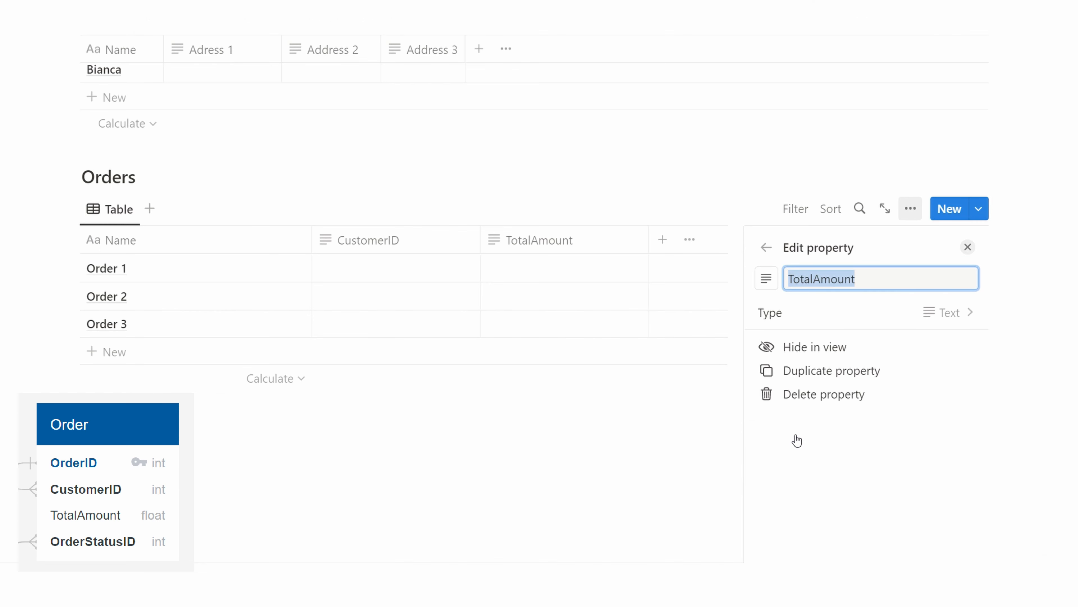
# - Add a text property named "OrderStatusID" to the Orders database
pyautogui.click(766, 248)
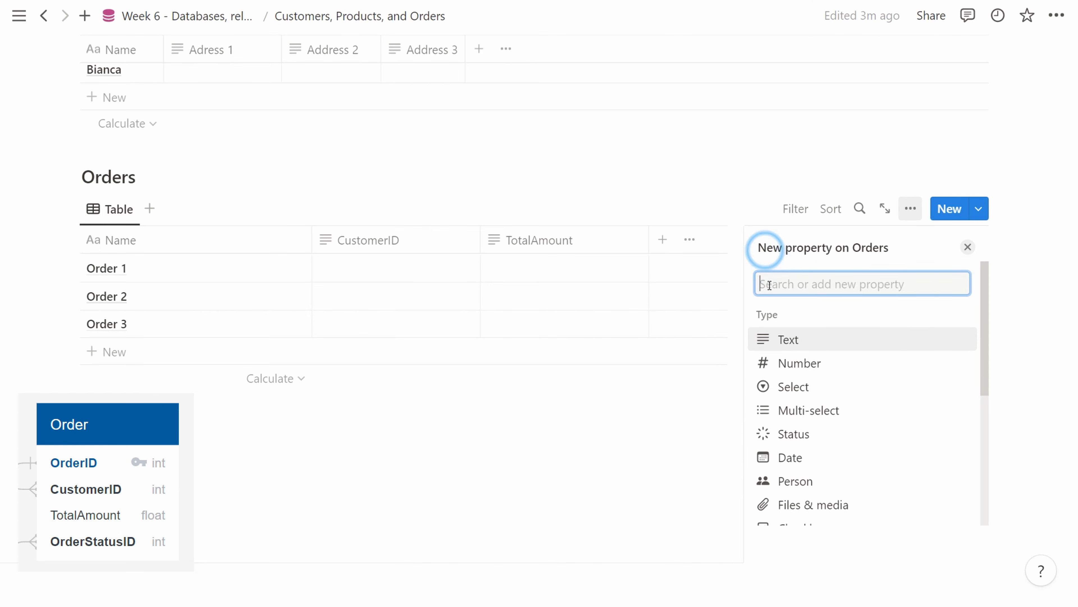
pyautogui.write('OrderStatusID')
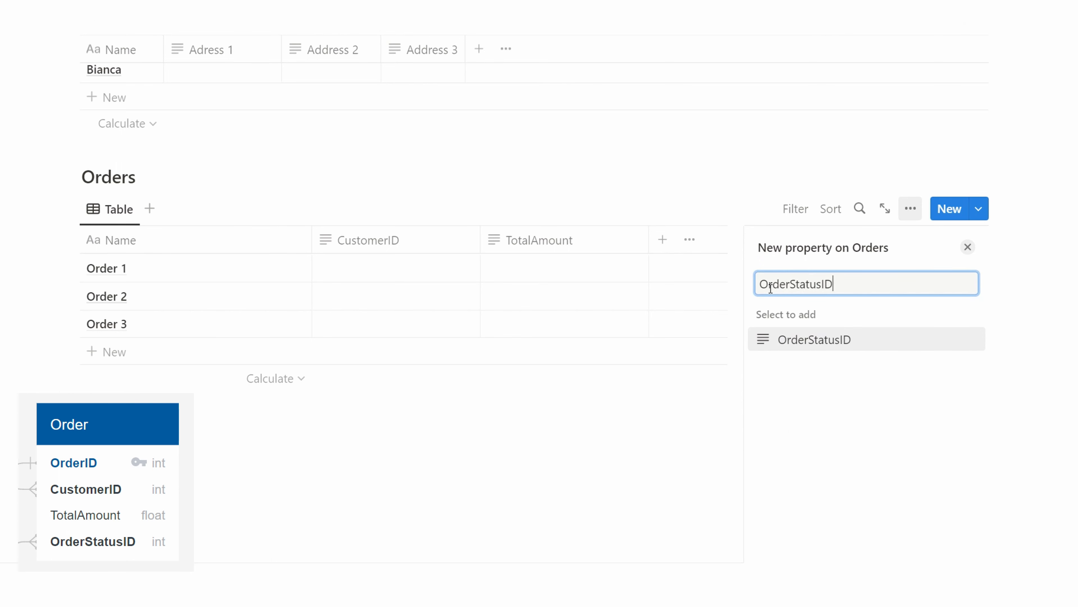
pyautogui.press('Return')
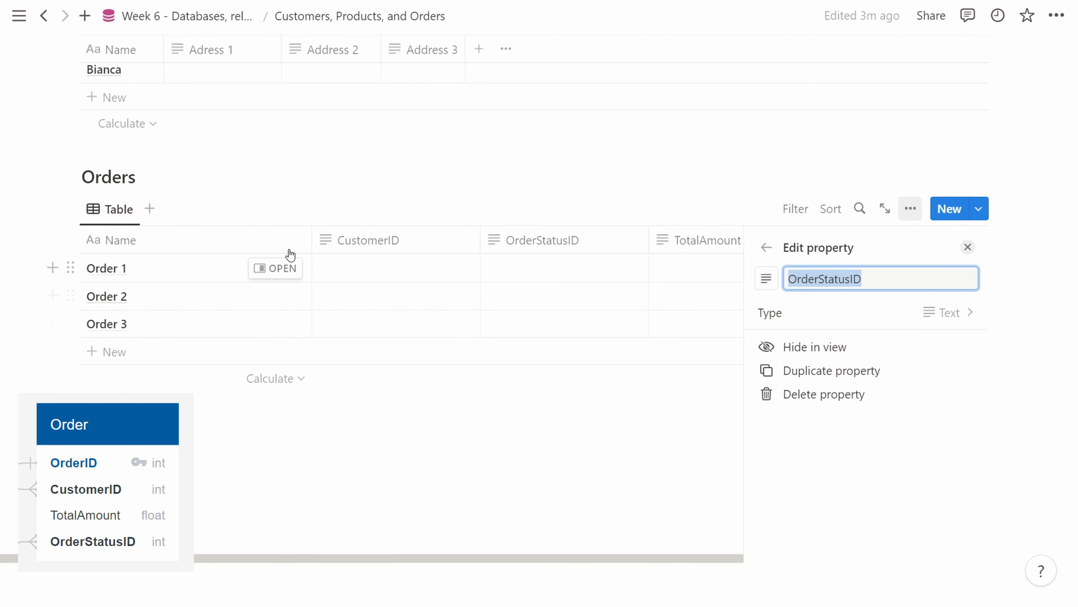
pyautogui.press('Return')
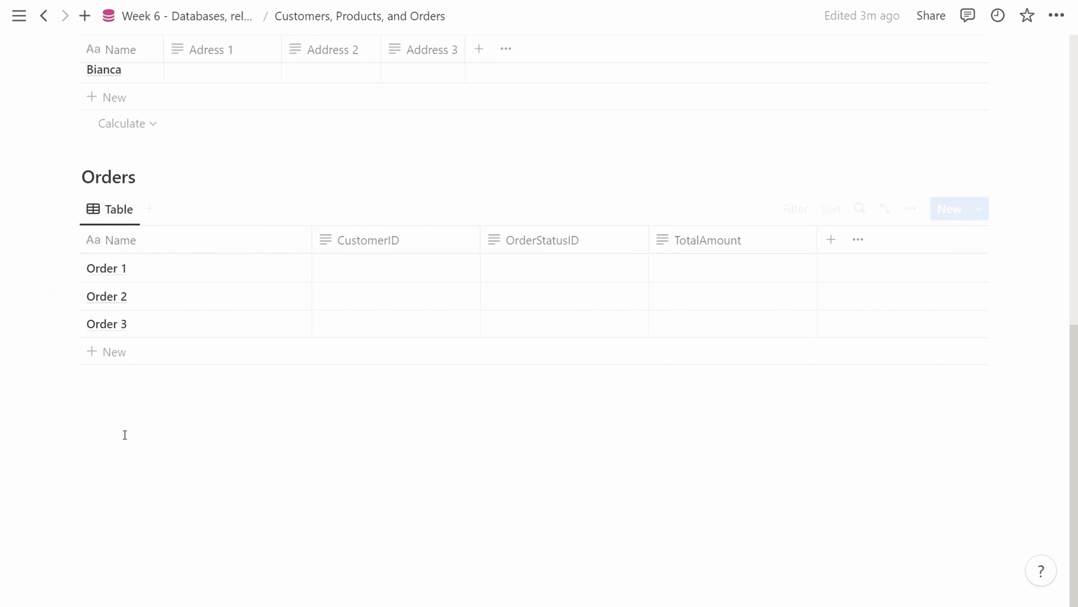
# - Add a second-level heading "Order lines" below the Orders table
pyautogui.click(122, 402)
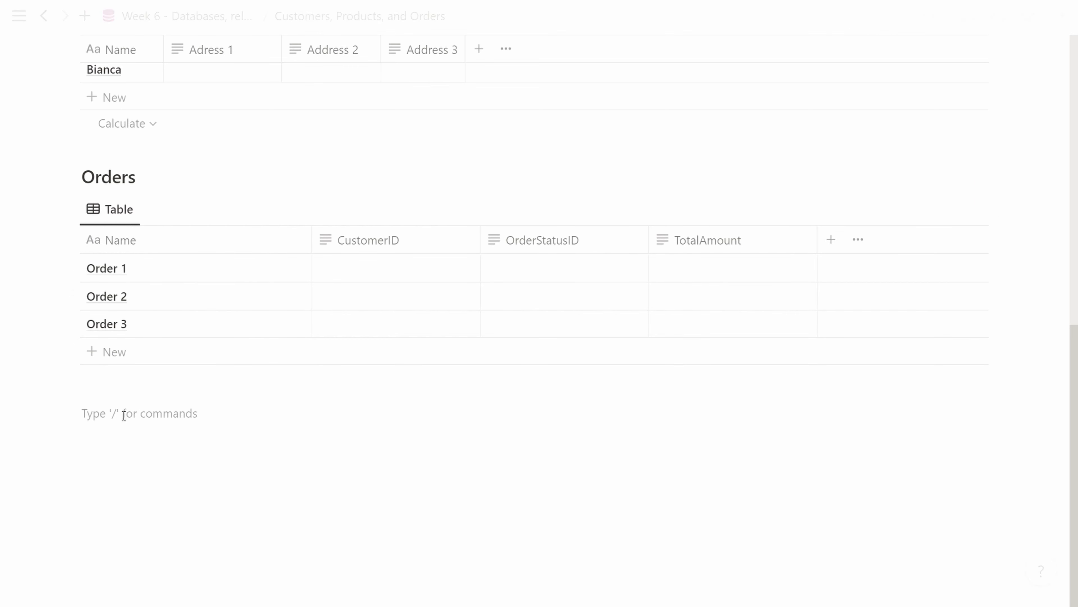
pyautogui.write('## Or')
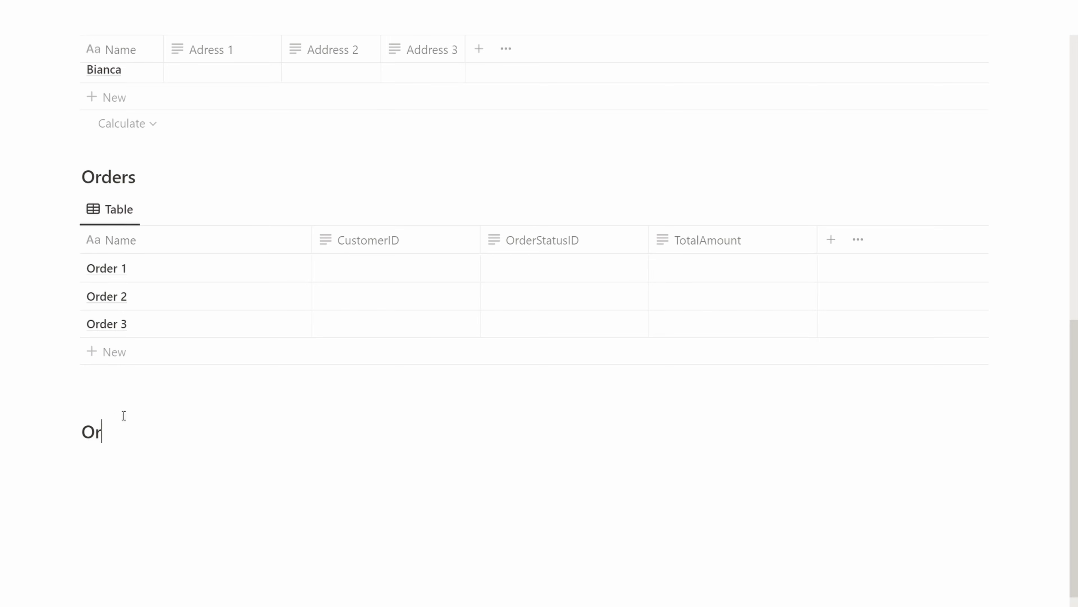
pyautogui.write('der lines')
pyautogui.press('Return')
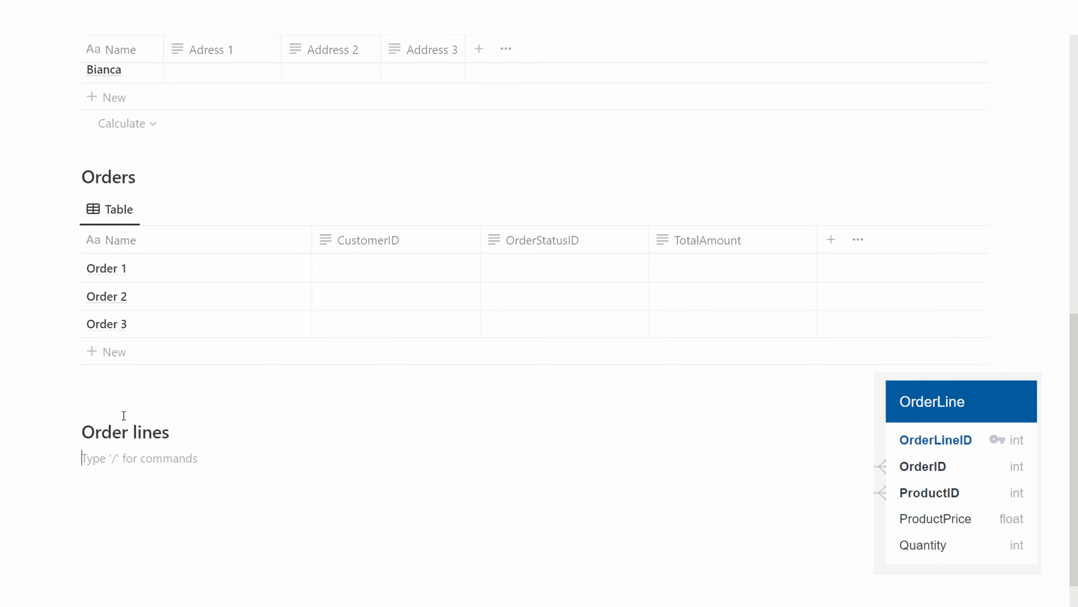
# - Insert an inline database titled "Order lines" under the Order lines heading
pyautogui.write('/data')
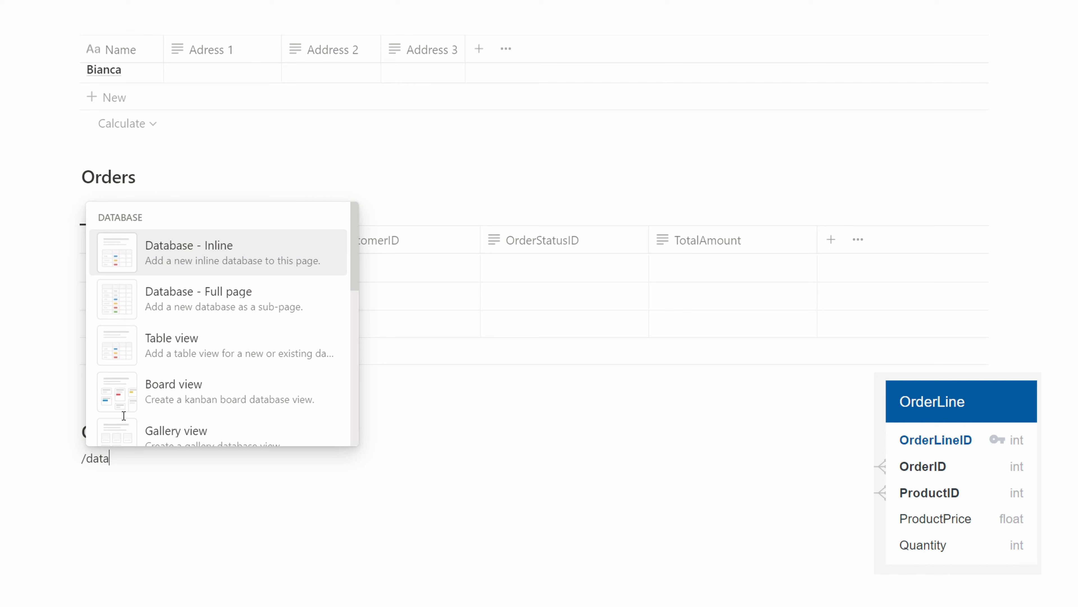
pyautogui.press('Return')
pyautogui.write('Order lines')
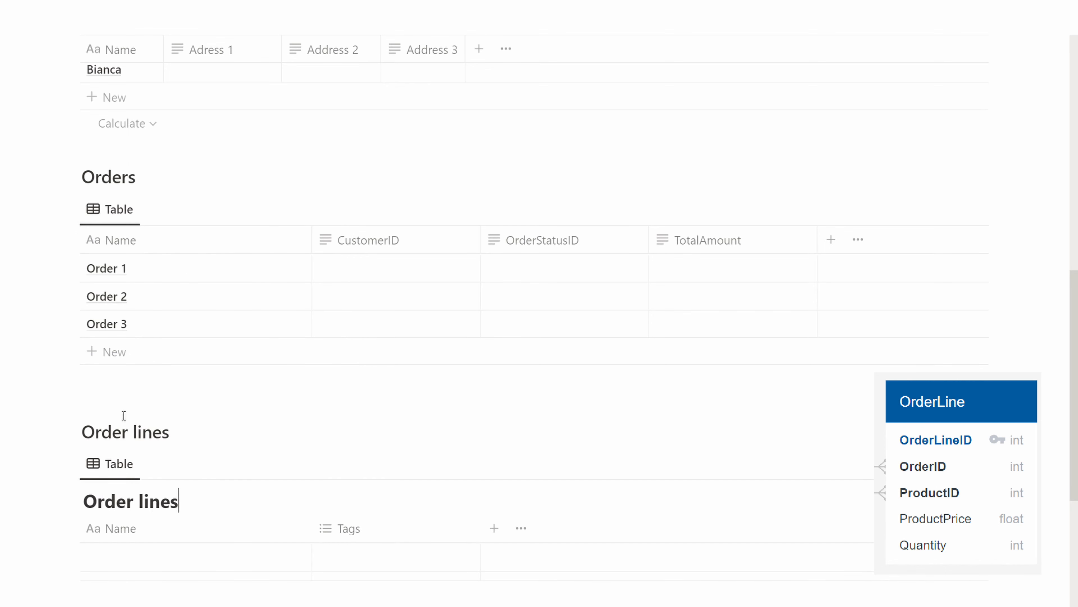
# - Fill the Name column of the Order lines database with six rows, "Order line 1" through "Order line 6"
pyautogui.scroll(-4, 123, 415)
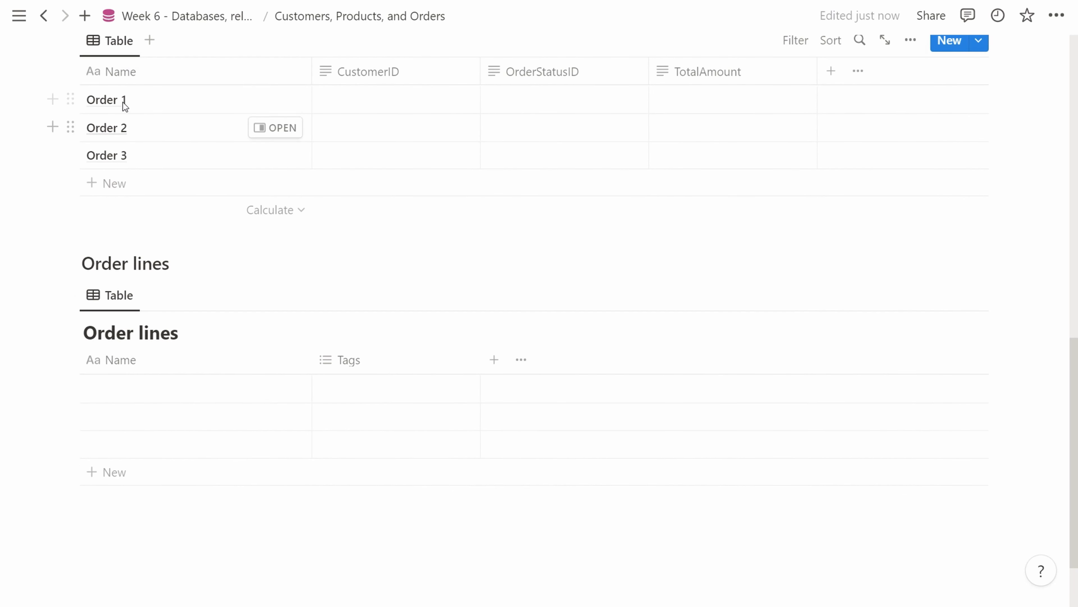
pyautogui.click(188, 379)
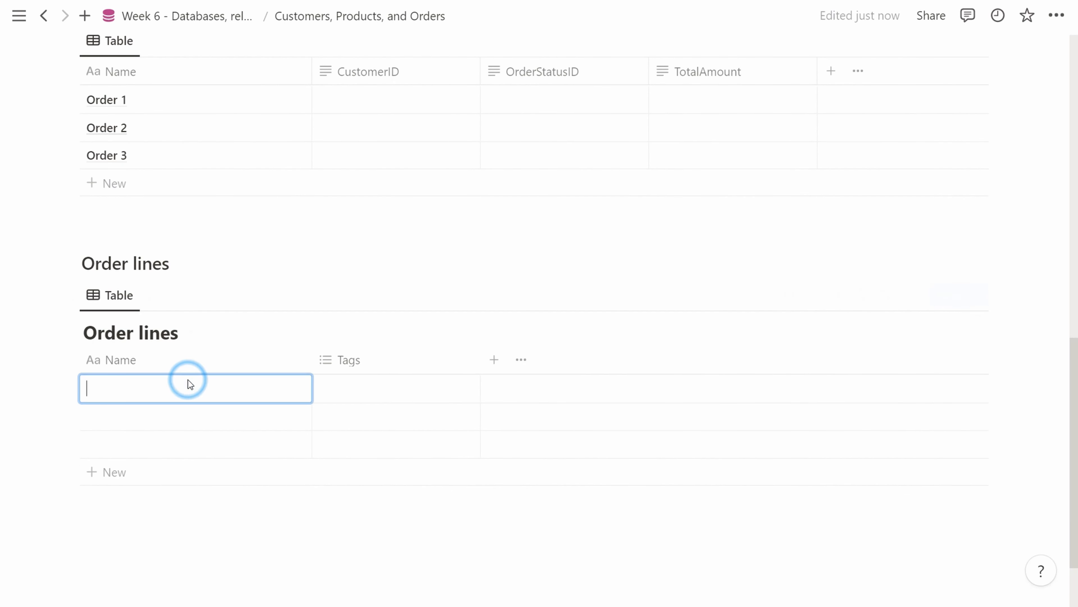
pyautogui.write('Order')
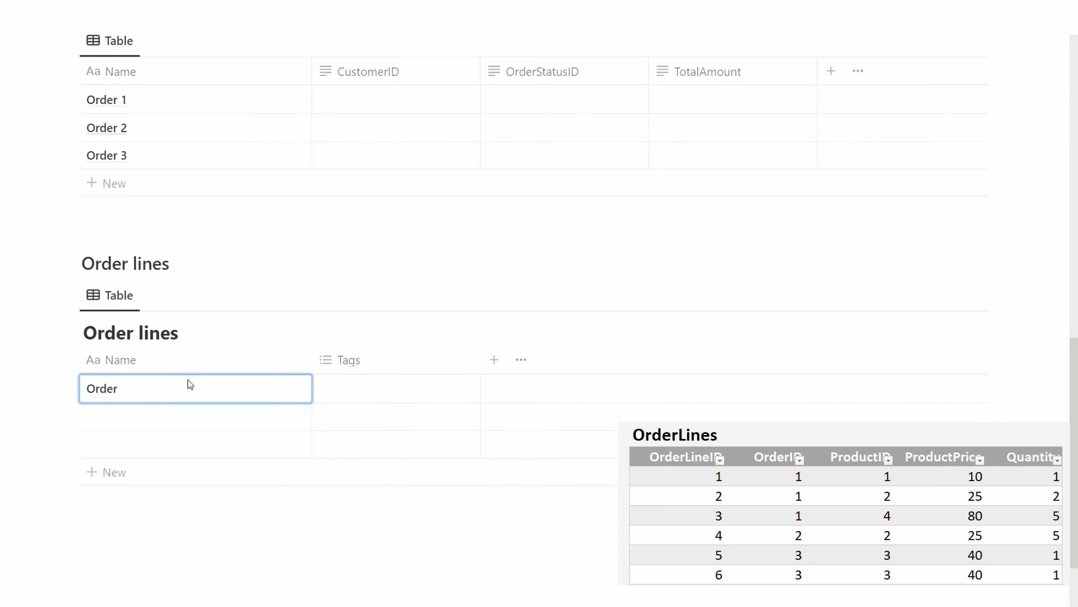
pyautogui.write(' line 1')
pyautogui.press('Return')
pyautogui.write('Order line 2')
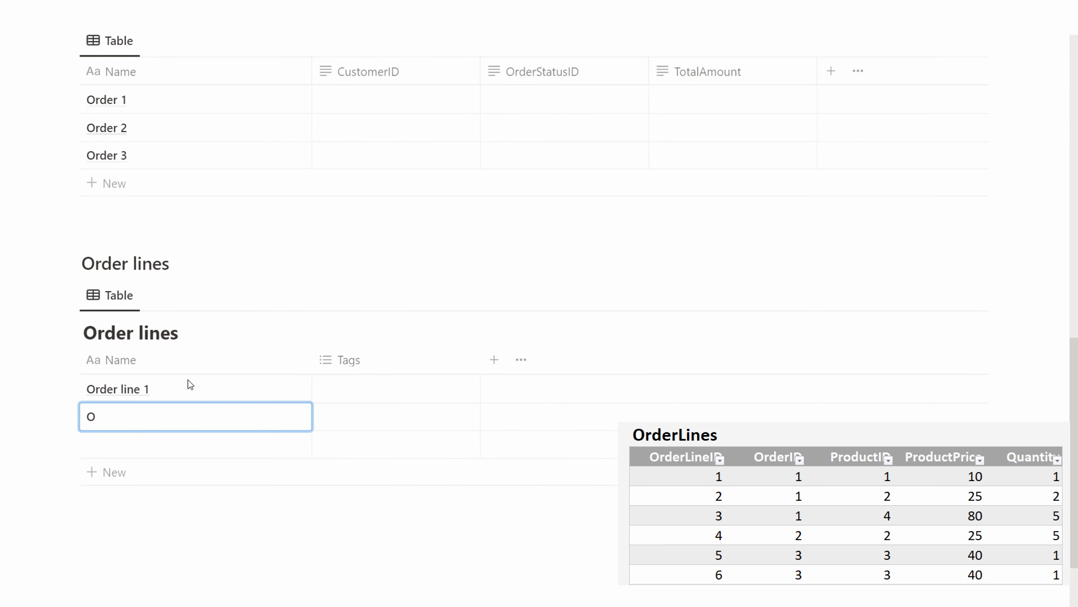
pyautogui.press('Return')
pyautogui.write('Order line 3')
pyautogui.press('Return')
pyautogui.write('Order line 4')
pyautogui.press('Return')
pyautogui.write('Order line 5')
pyautogui.press('Return')
pyautogui.write('Order line 6')
# - Delete the Tags property from the Order lines database
pyautogui.click(363, 362)
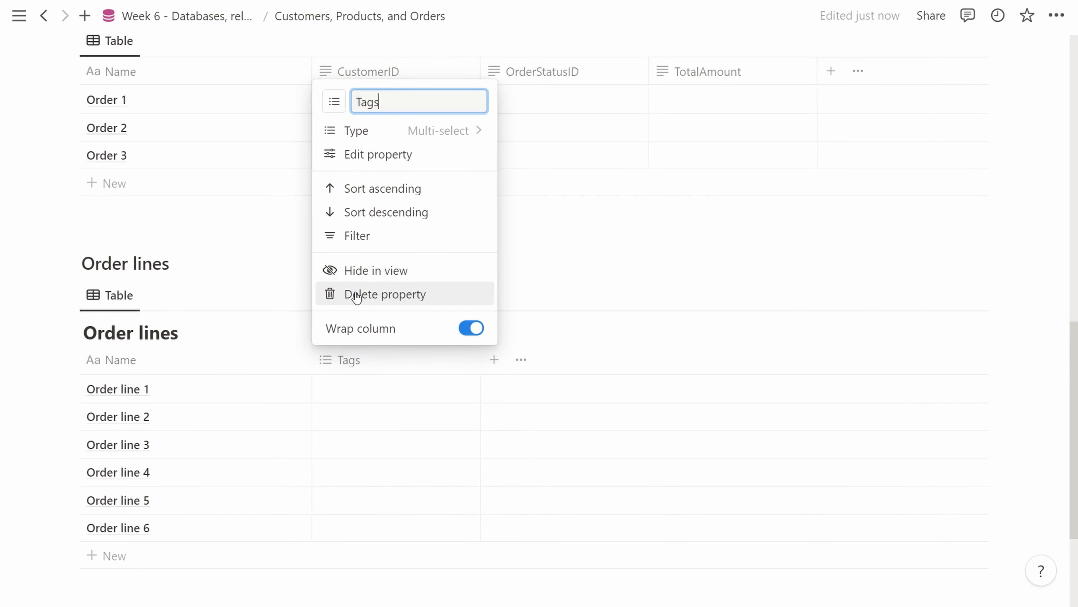
pyautogui.click(357, 294)
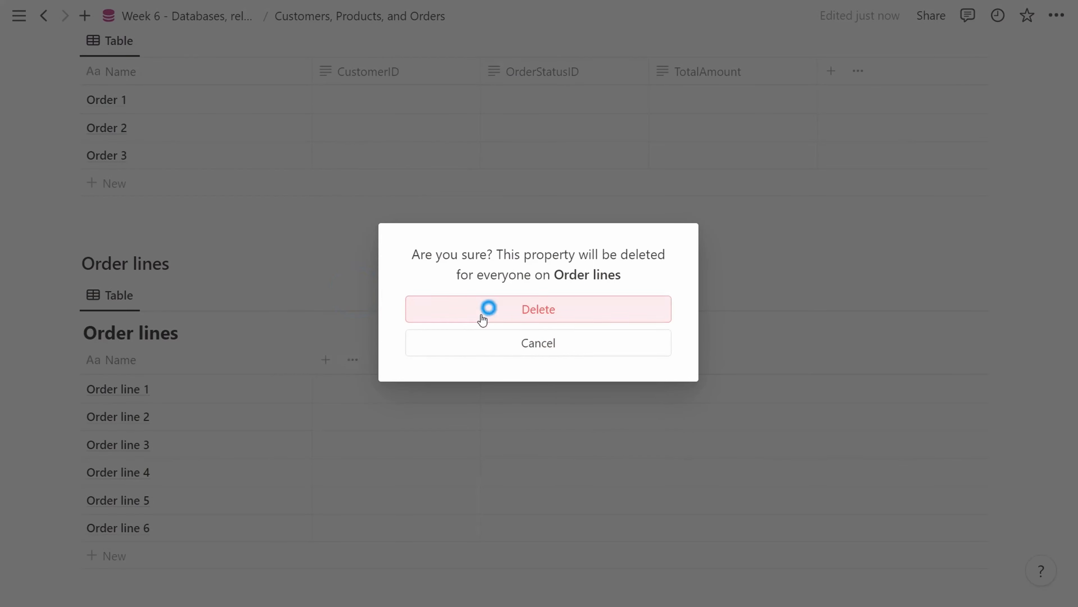
pyautogui.click(483, 318)
# - Add two text properties named "OrderId" and "ProductID" to the Order lines database
pyautogui.click(324, 360)
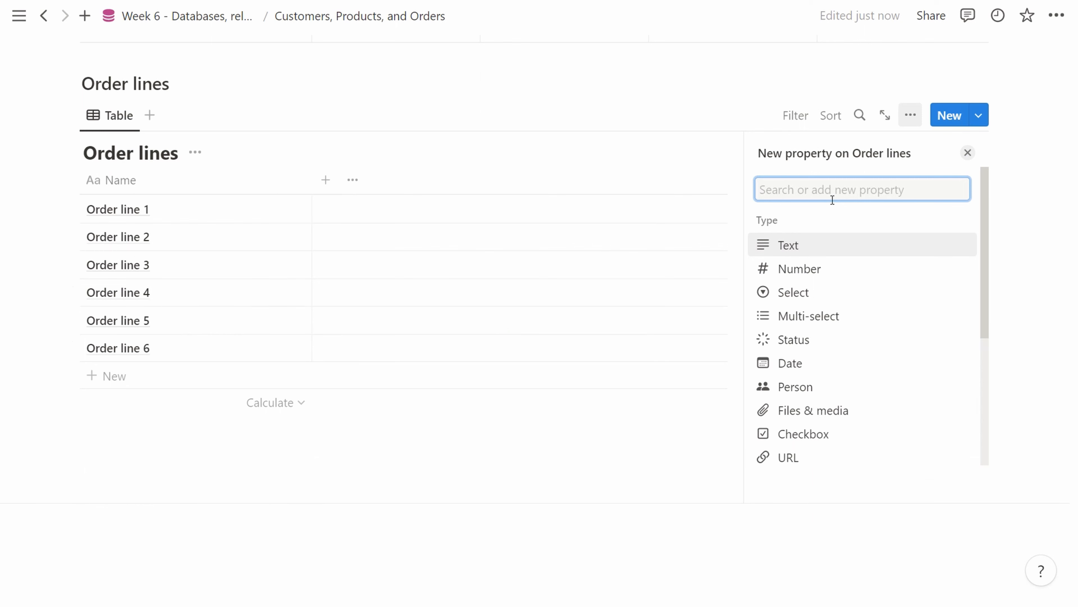
pyautogui.write('Orde')
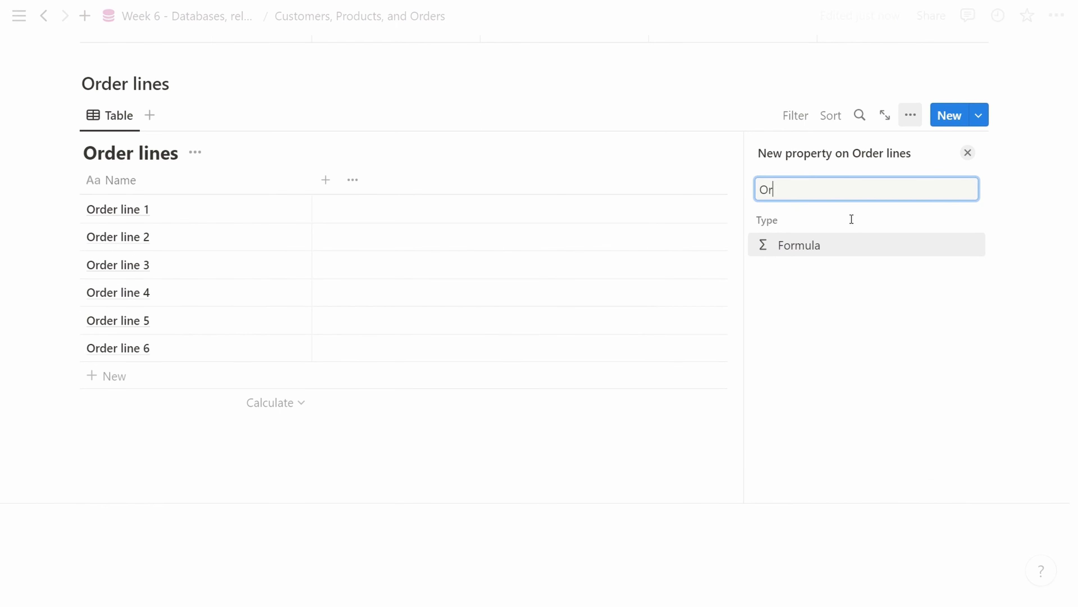
pyautogui.write('rId')
pyautogui.press('Return')
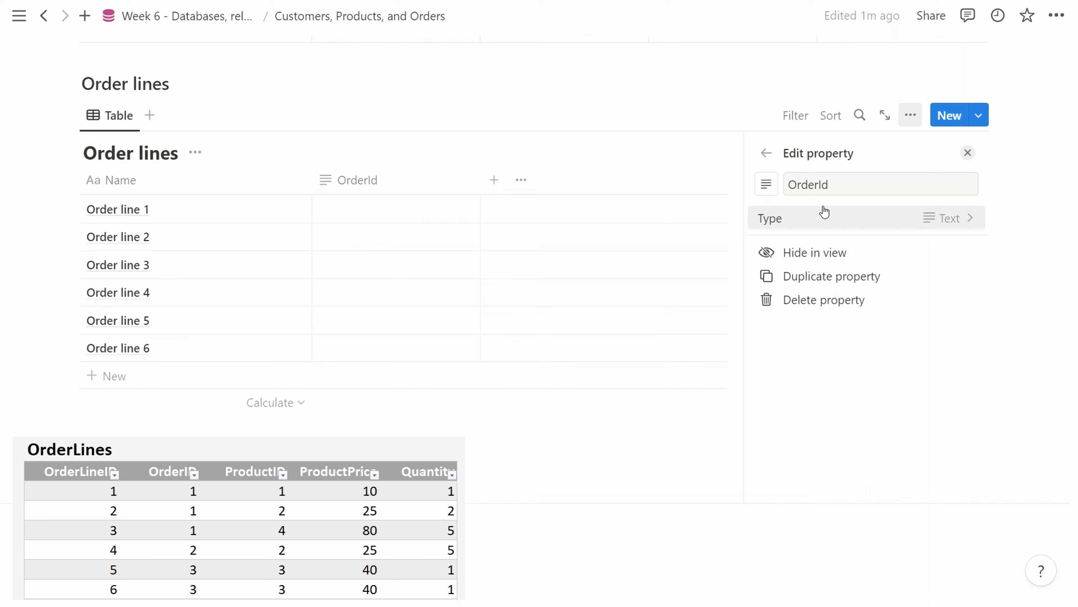
pyautogui.click(764, 152)
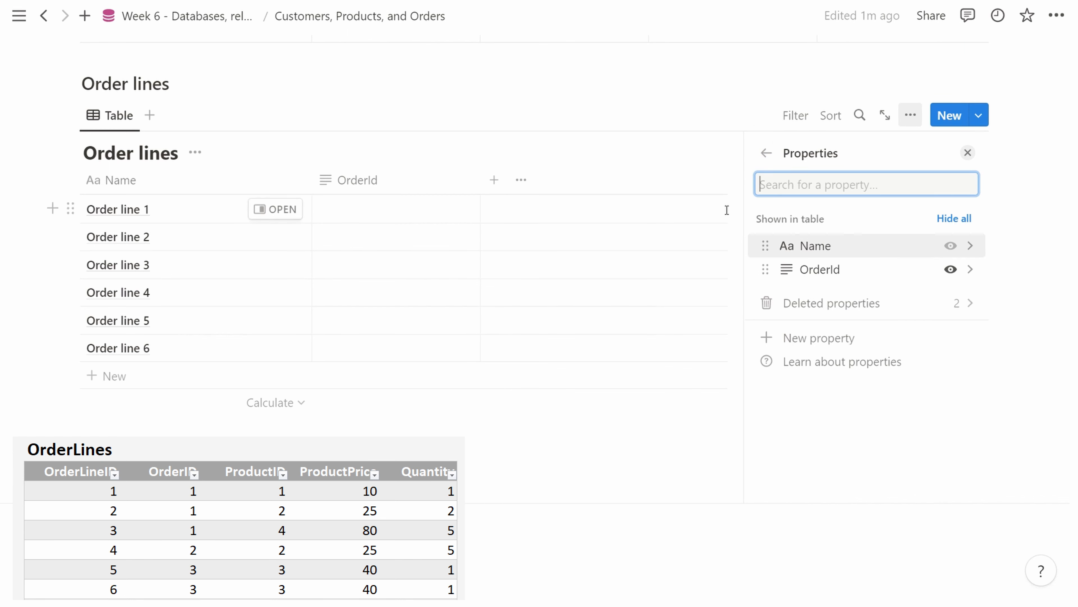
pyautogui.click(819, 338)
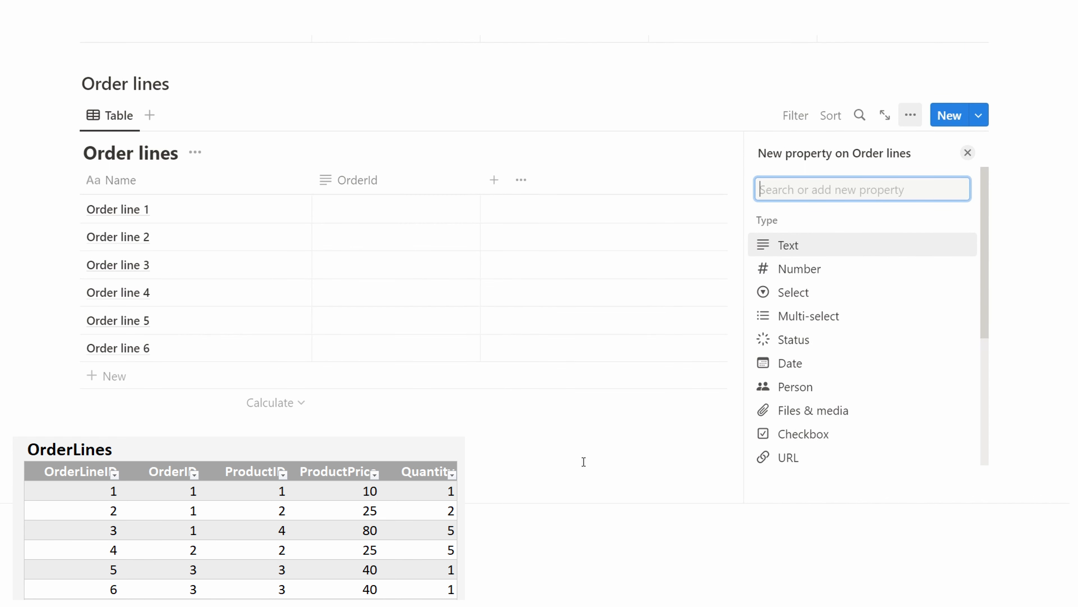
pyautogui.write('Produc')
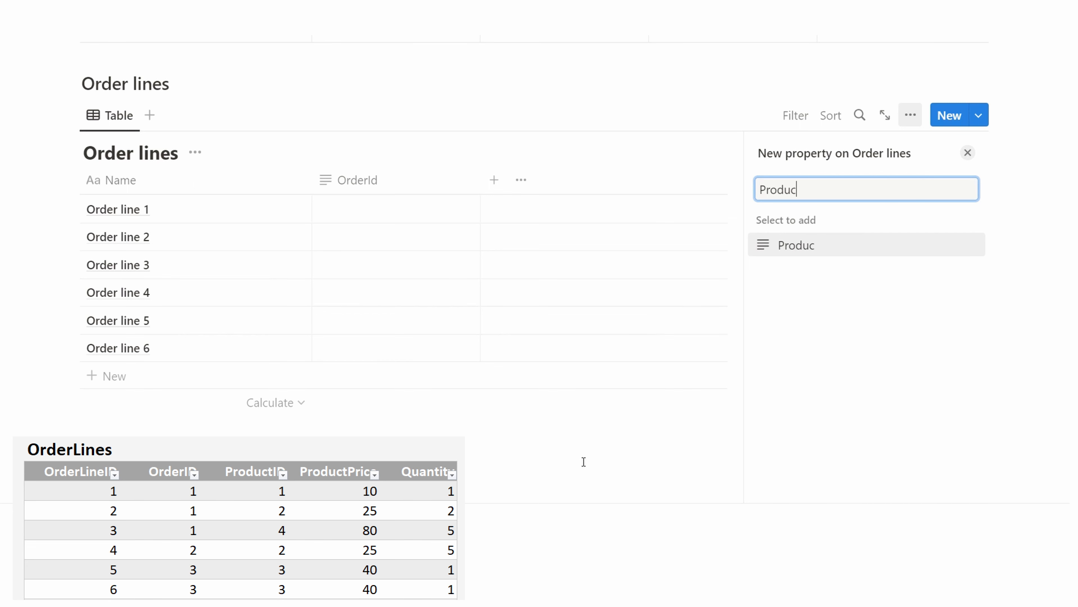
pyautogui.press('Return')
# - Add a number property named "ProductPrice" to the Order lines database
pyautogui.click(766, 154)
pyautogui.click(853, 321)
pyautogui.scroll(1, 853, 321)
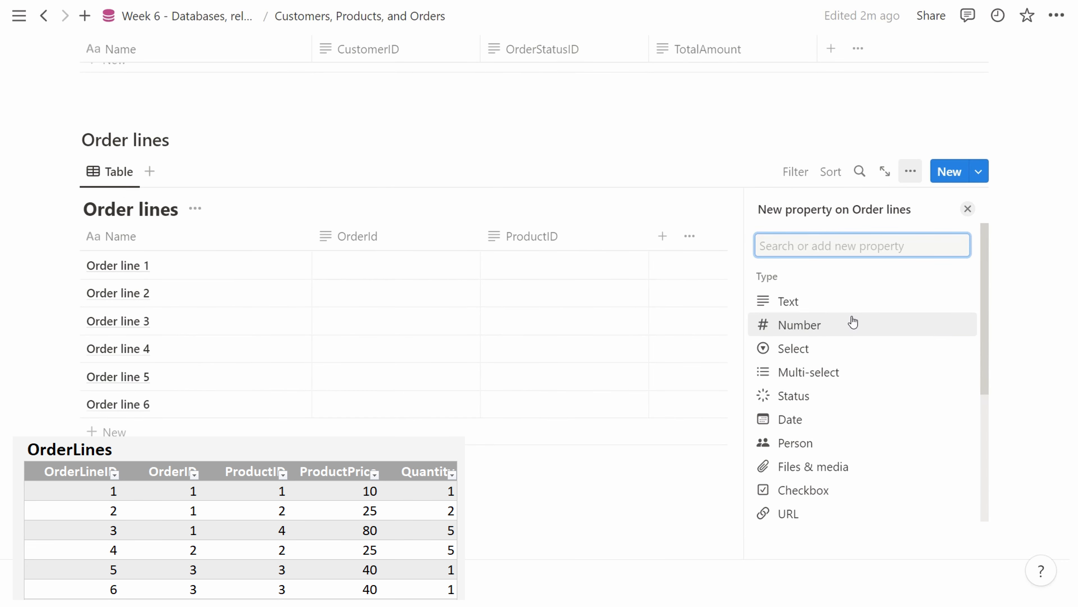
pyautogui.click(845, 324)
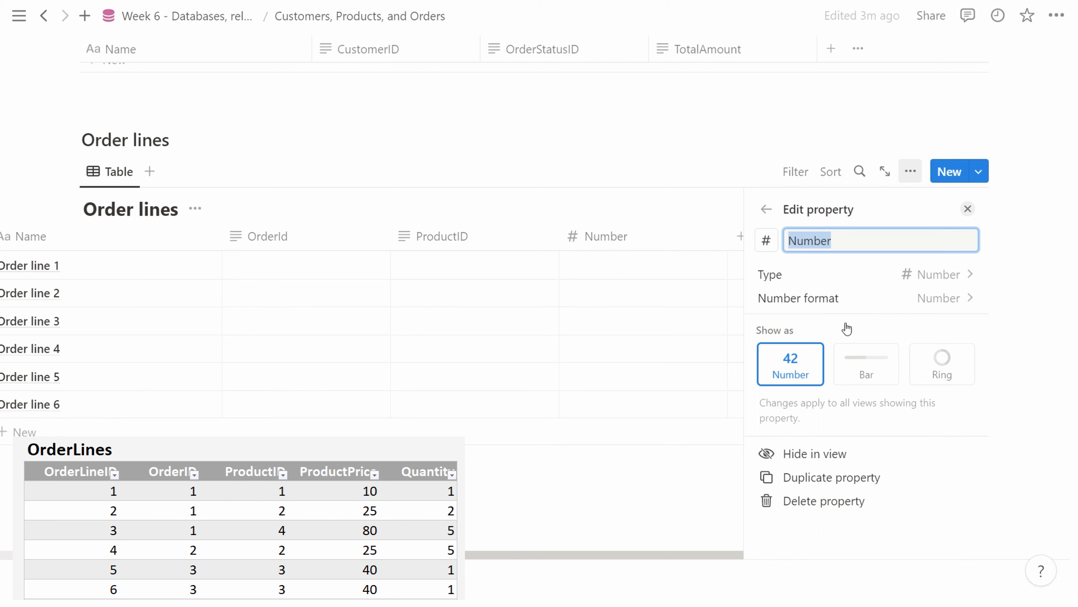
pyautogui.write('ProductPrice')
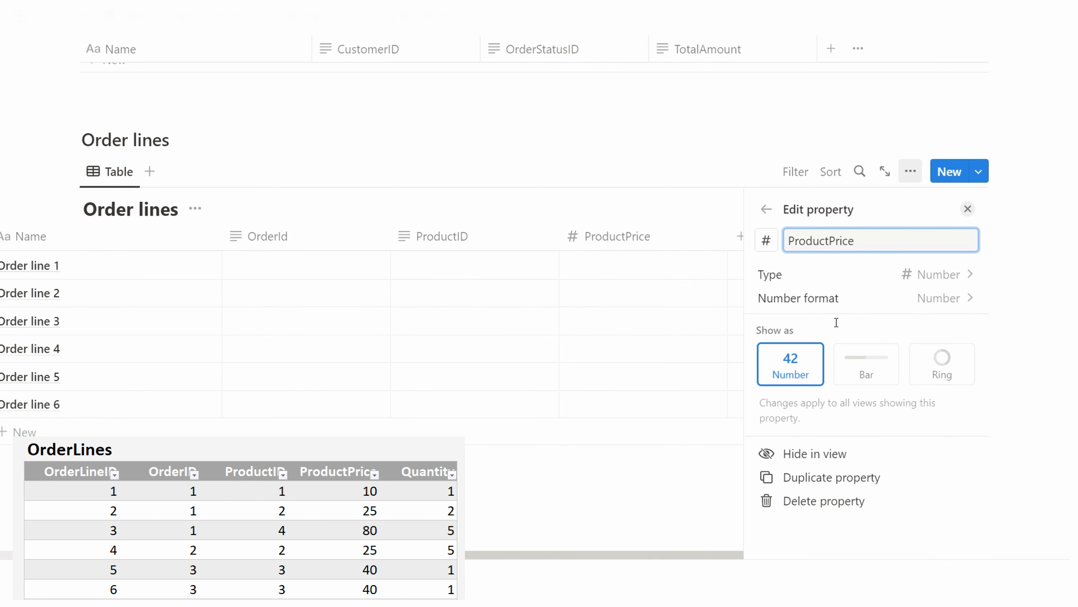
# - Add a number property named "Quantity" to the Order lines database
pyautogui.press('Return')
pyautogui.click(967, 209)
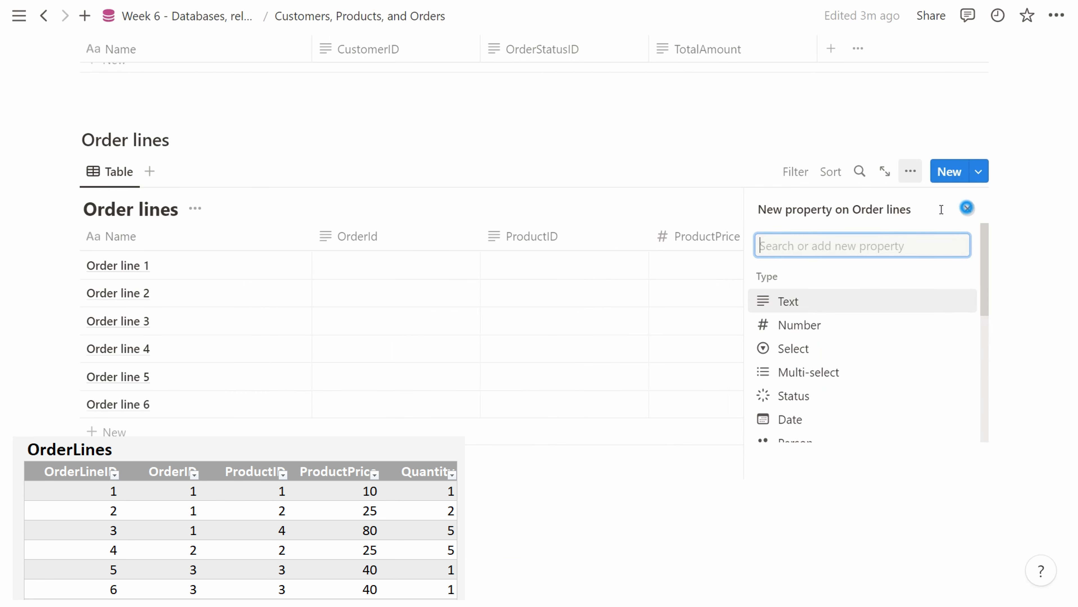
pyautogui.click(834, 233)
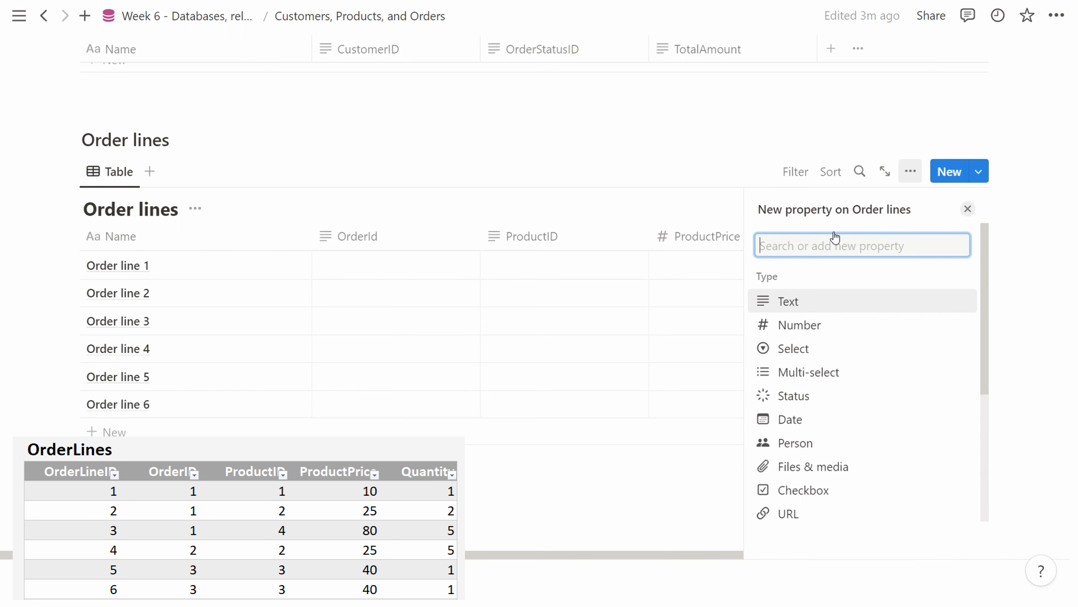
pyautogui.click(889, 322)
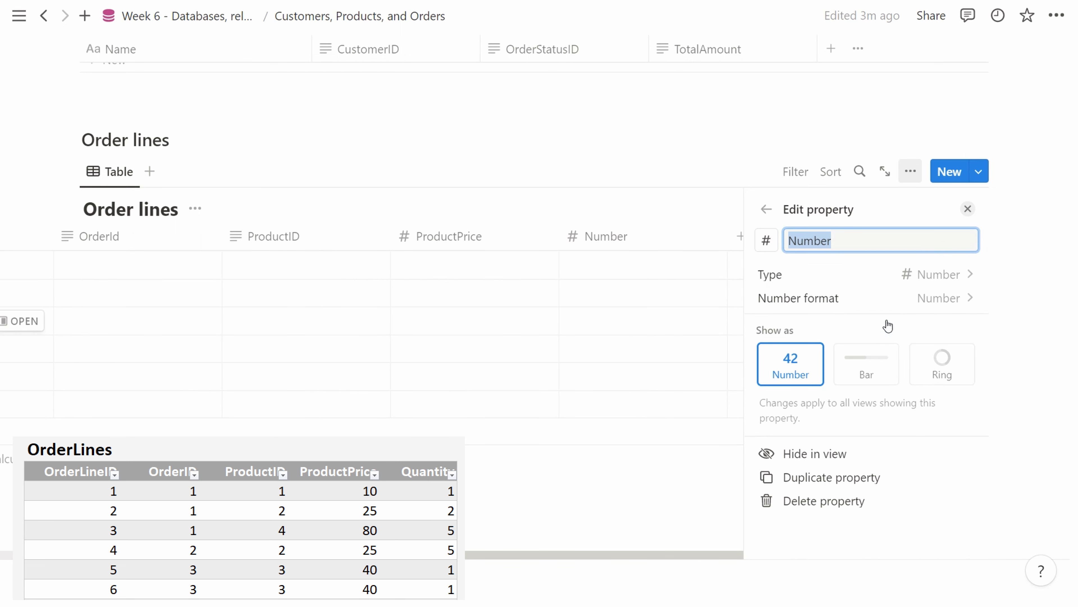
pyautogui.write('Quantity')
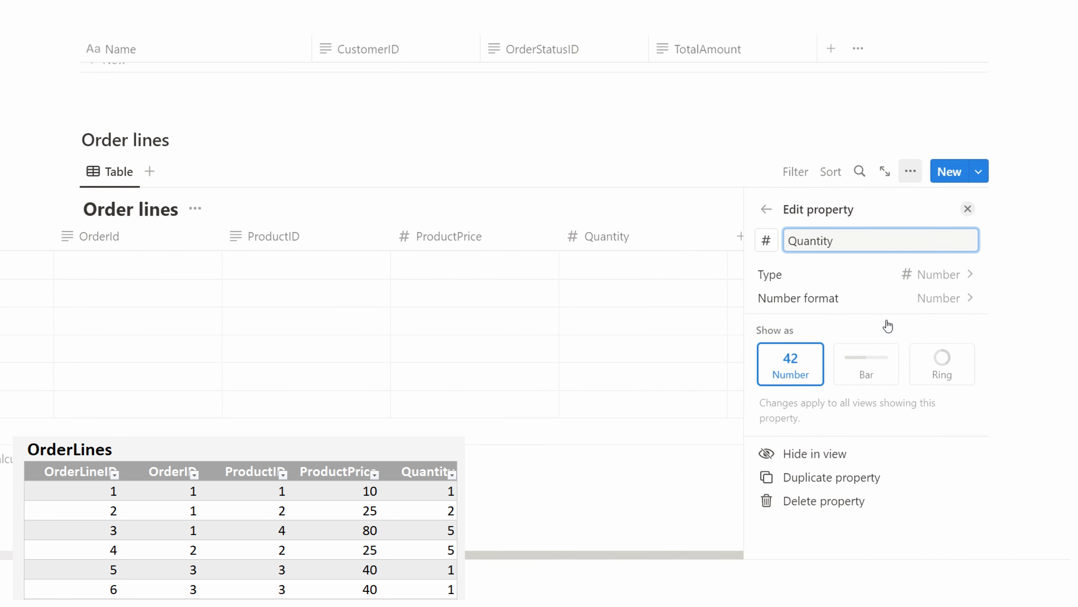
pyautogui.click(968, 208)
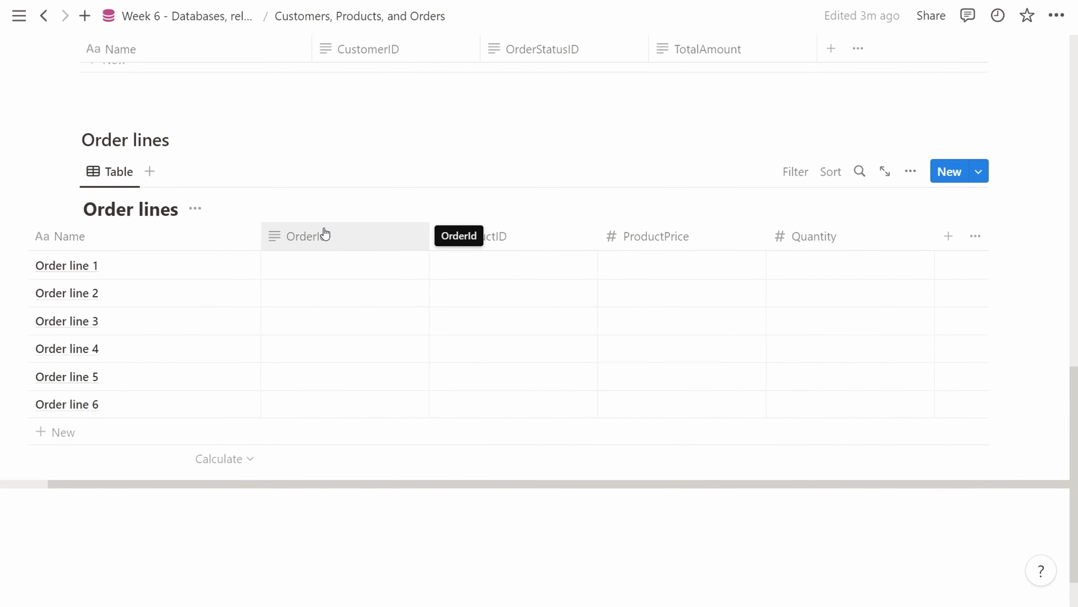
# - Arrange the Customers and Products headings and tables side by side in two columns, with Customers first
pyautogui.scroll(10, 332, 243)
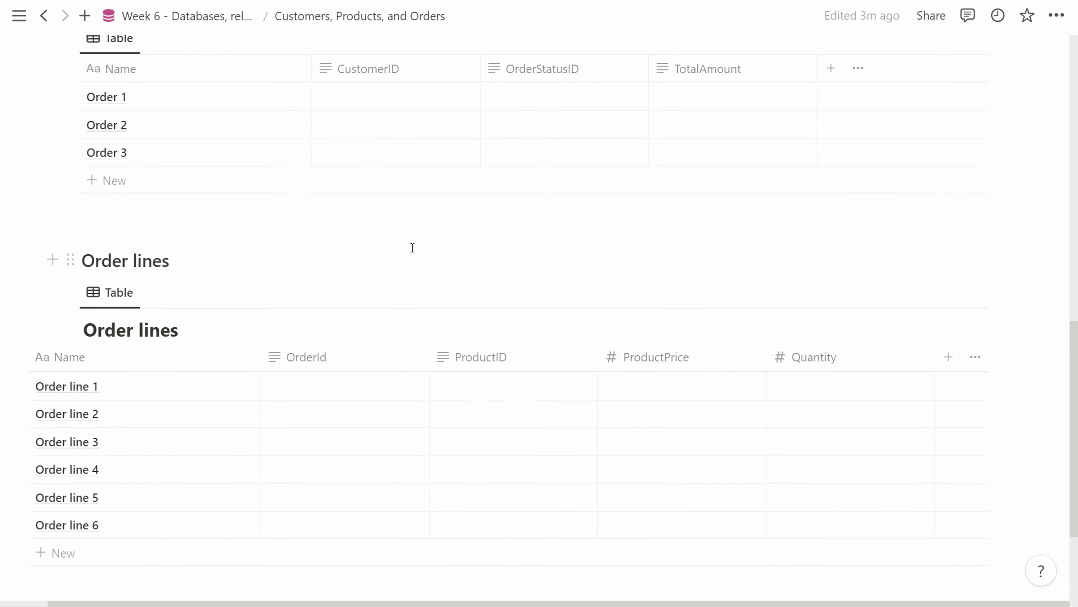
pyautogui.scroll(8, 420, 258)
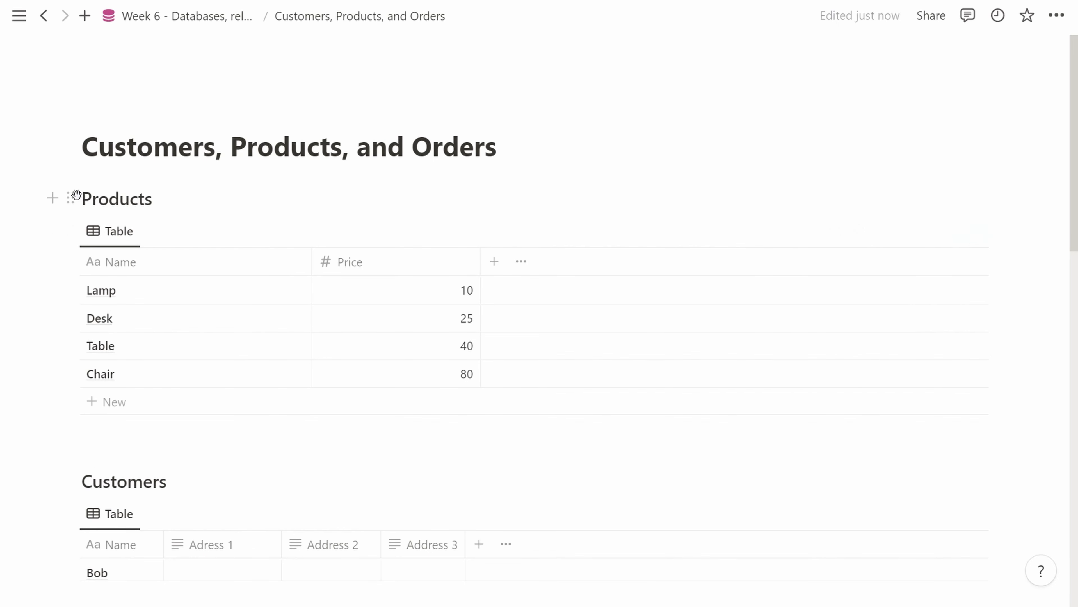
pyautogui.moveTo(74, 195); pyautogui.dragTo(993, 481)
pyautogui.moveTo(993, 481); pyautogui.dragTo(1006, 294)
pyautogui.moveTo(71, 305); pyautogui.dragTo(83, 279)
pyautogui.scroll(5, 82, 280)
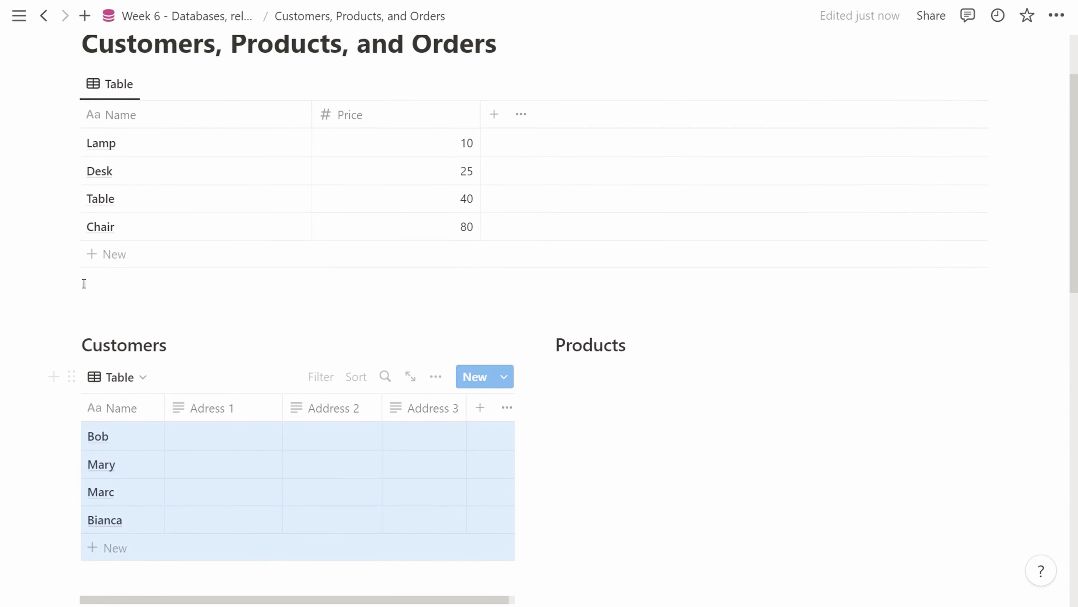
pyautogui.moveTo(67, 192); pyautogui.dragTo(711, 547)
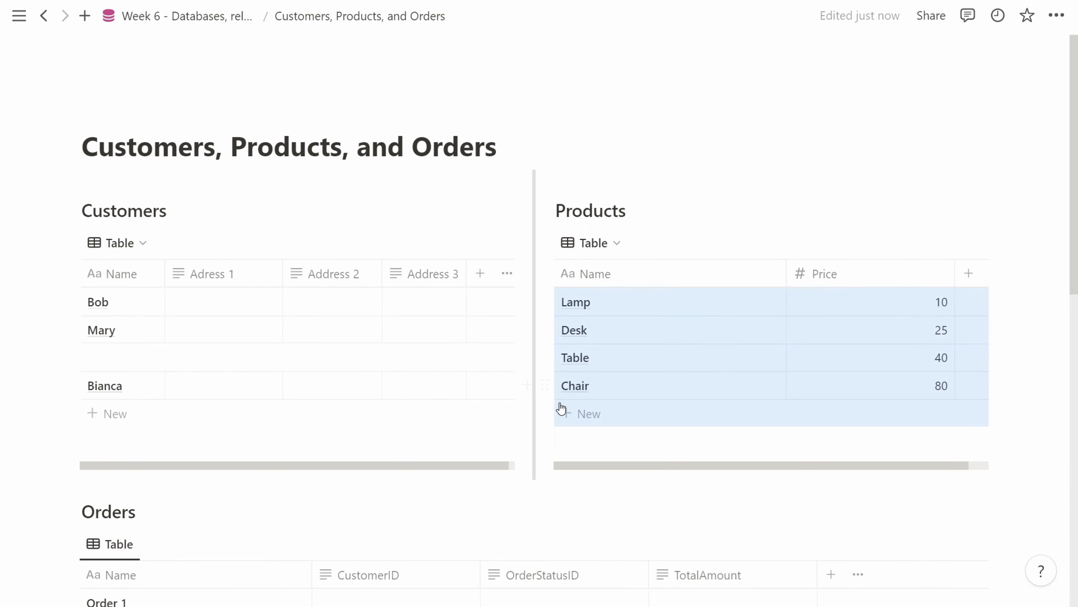
pyautogui.click(373, 488)
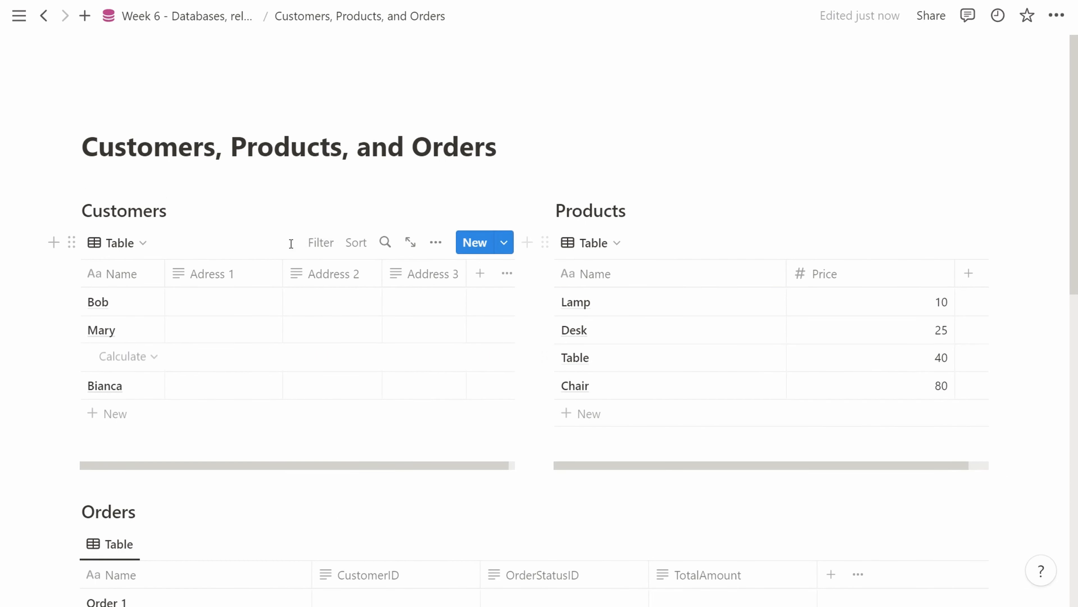
# - Widen the Customers table's Name column and narrow its Adress 1 column and the Products table's Name column
pyautogui.moveTo(163, 267); pyautogui.dragTo(192, 267)
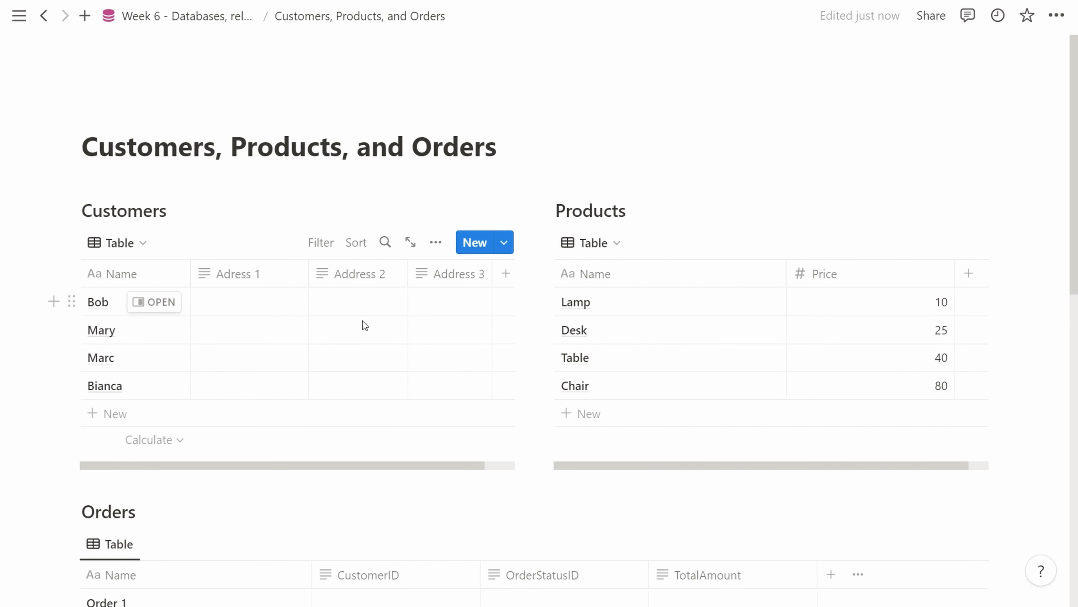
pyautogui.moveTo(306, 272); pyautogui.dragTo(275, 276)
pyautogui.moveTo(785, 271); pyautogui.dragTo(694, 273)
# - Arrange the Orders and Order lines headings and tables side by side in two columns, with Orders first
pyautogui.scroll(-5, 505, 297)
pyautogui.scroll(1, 500, 300)
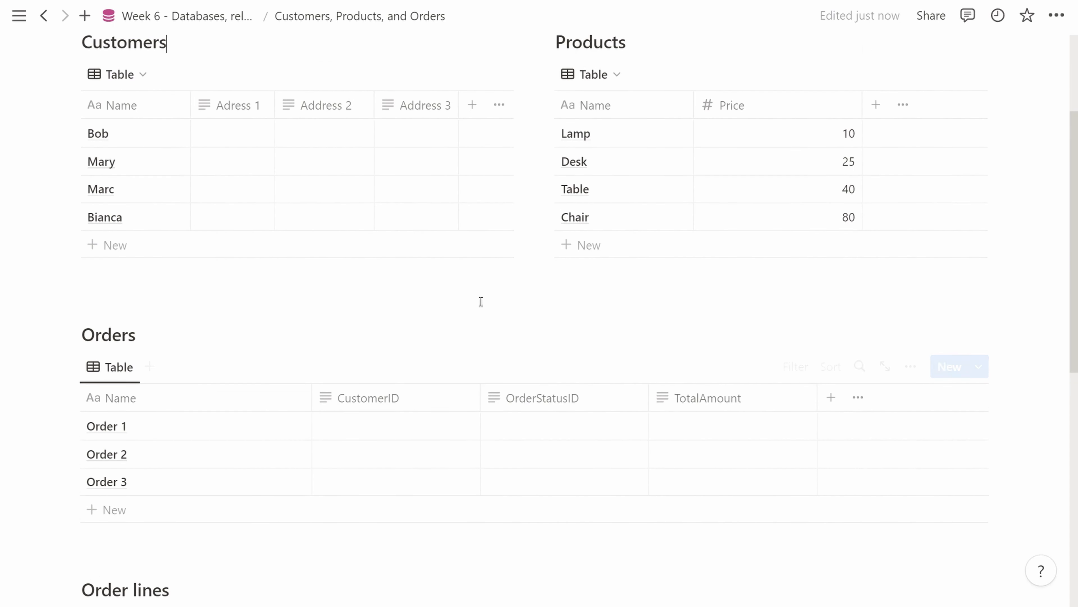
pyautogui.scroll(-1, 475, 301)
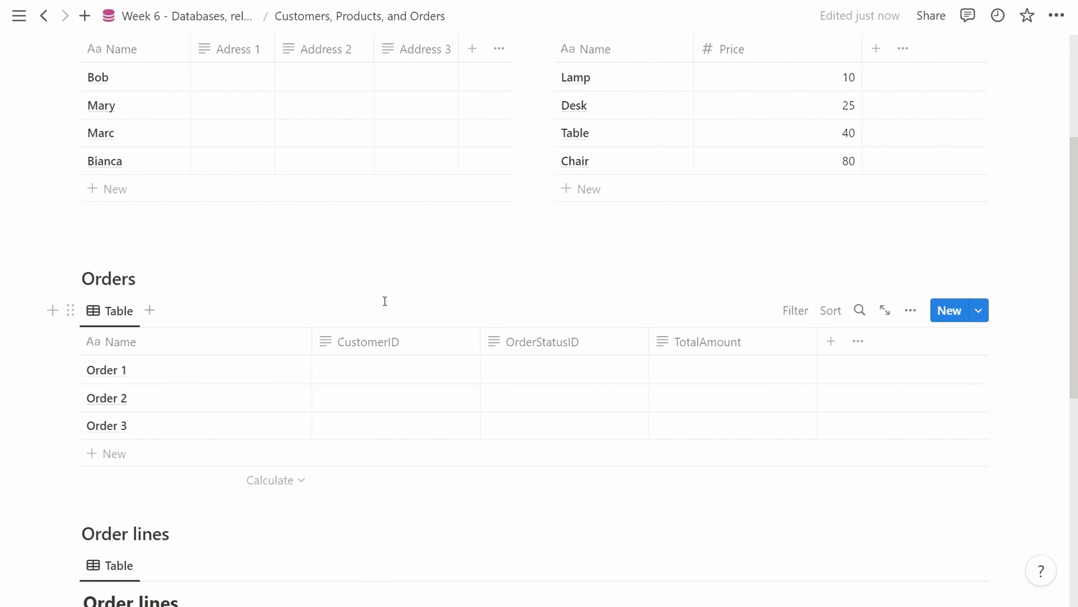
pyautogui.scroll(-2, 340, 295)
pyautogui.scroll(1, 325, 293)
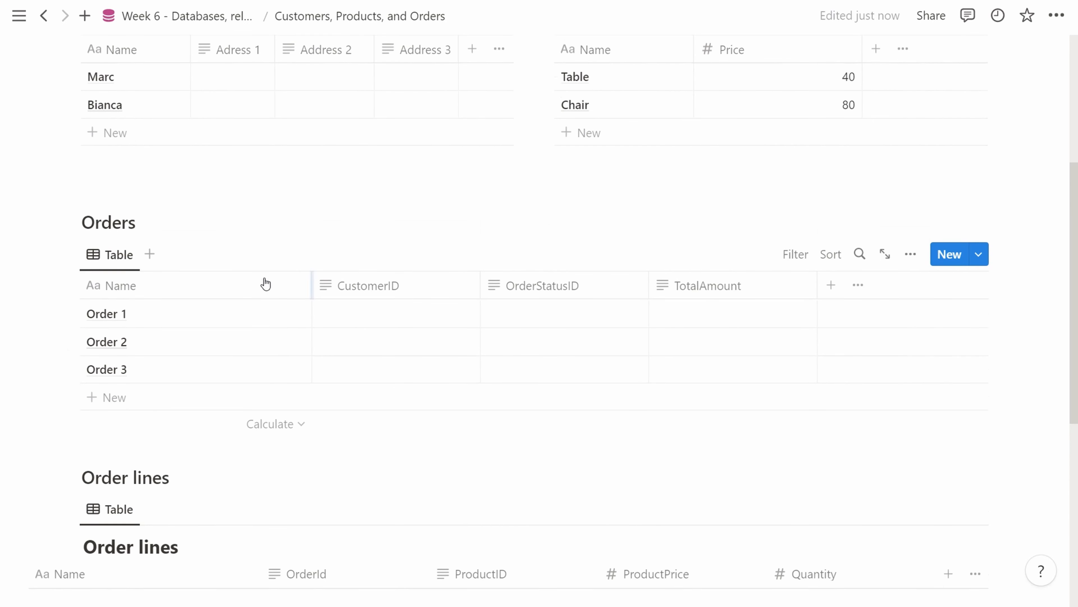
pyautogui.scroll(-2, 147, 242)
pyautogui.scroll(2, 146, 256)
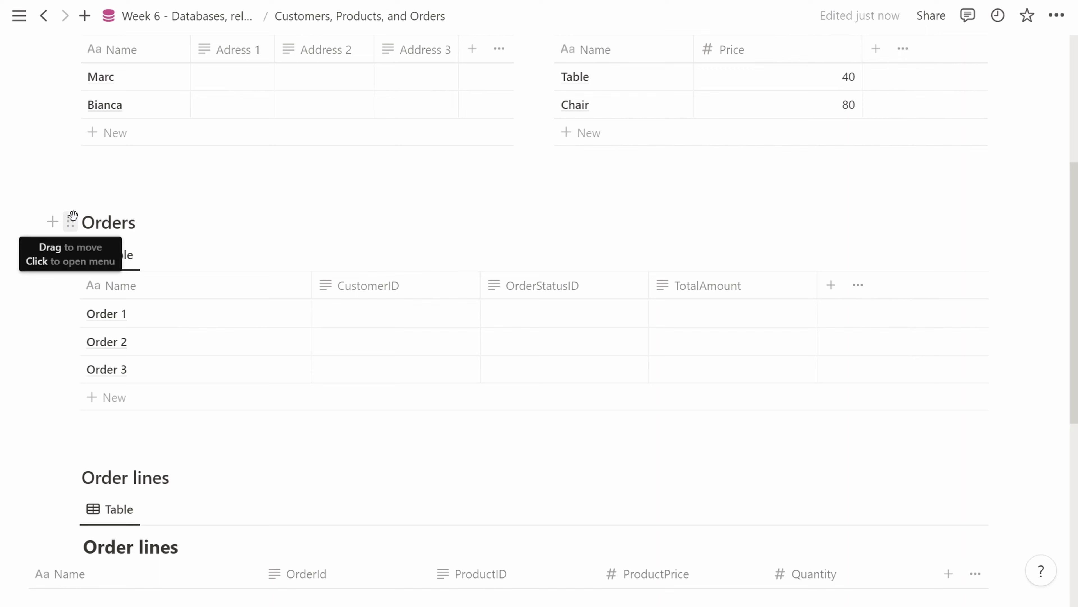
pyautogui.moveTo(70, 471); pyautogui.dragTo(995, 218)
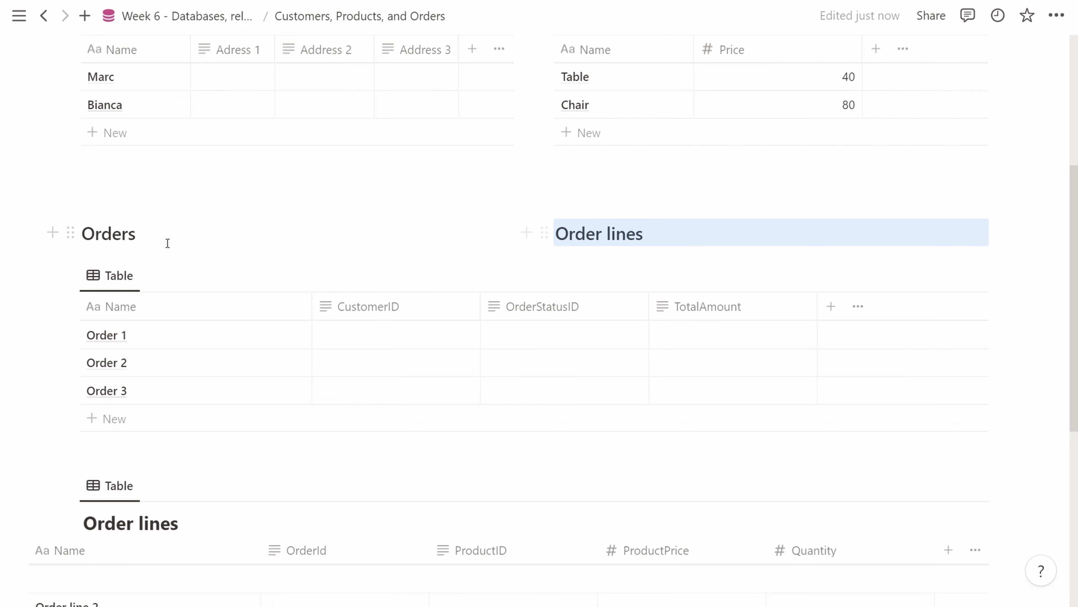
pyautogui.moveTo(73, 274); pyautogui.dragTo(84, 246)
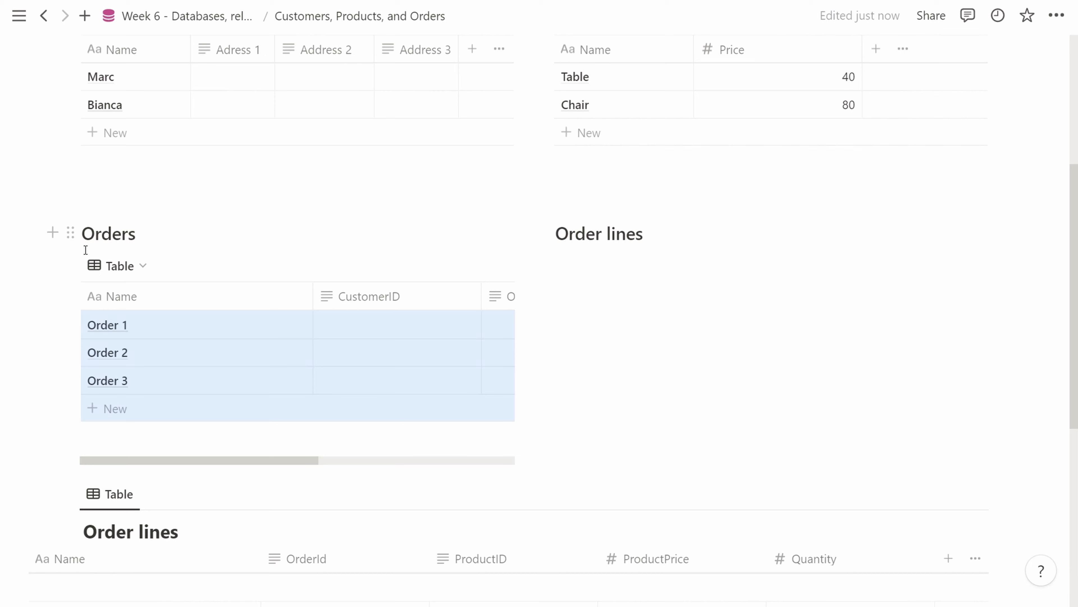
pyautogui.moveTo(72, 487); pyautogui.dragTo(577, 266)
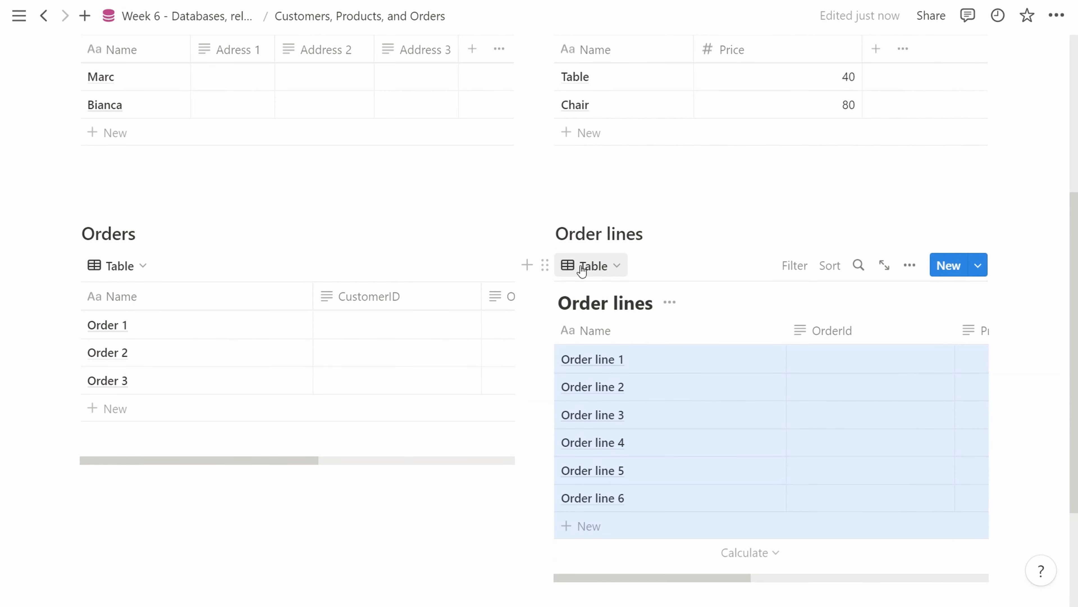
# - Narrow the Name, CustomerID and OrderStatusID columns of the Orders table
pyautogui.doubleClick(311, 301)
pyautogui.moveTo(344, 290); pyautogui.dragTo(317, 294)
pyautogui.moveTo(485, 292); pyautogui.dragTo(441, 296)
pyautogui.moveTo(315, 296); pyautogui.dragTo(302, 295)
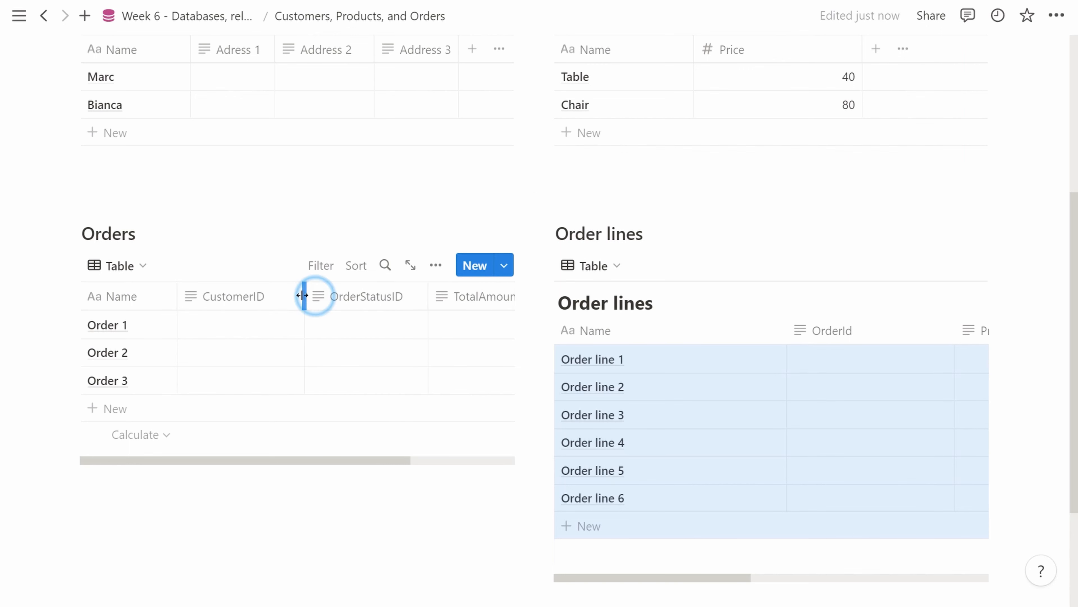
# - Narrow the Name, OrderId and ProductID columns of the Order lines table
pyautogui.scroll(-3, 603, 319)
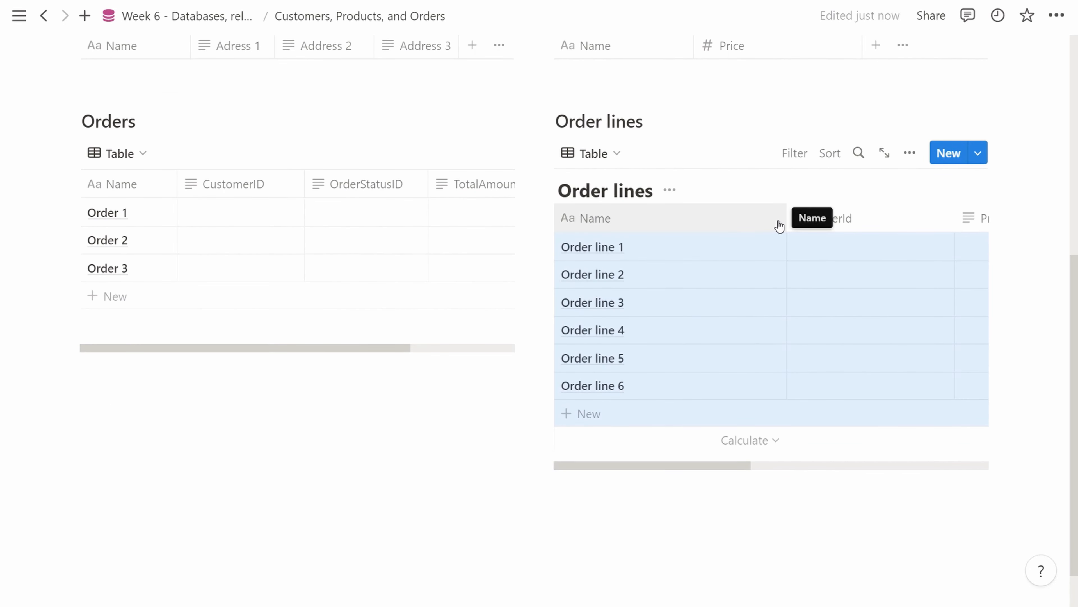
pyautogui.moveTo(786, 226); pyautogui.dragTo(767, 229)
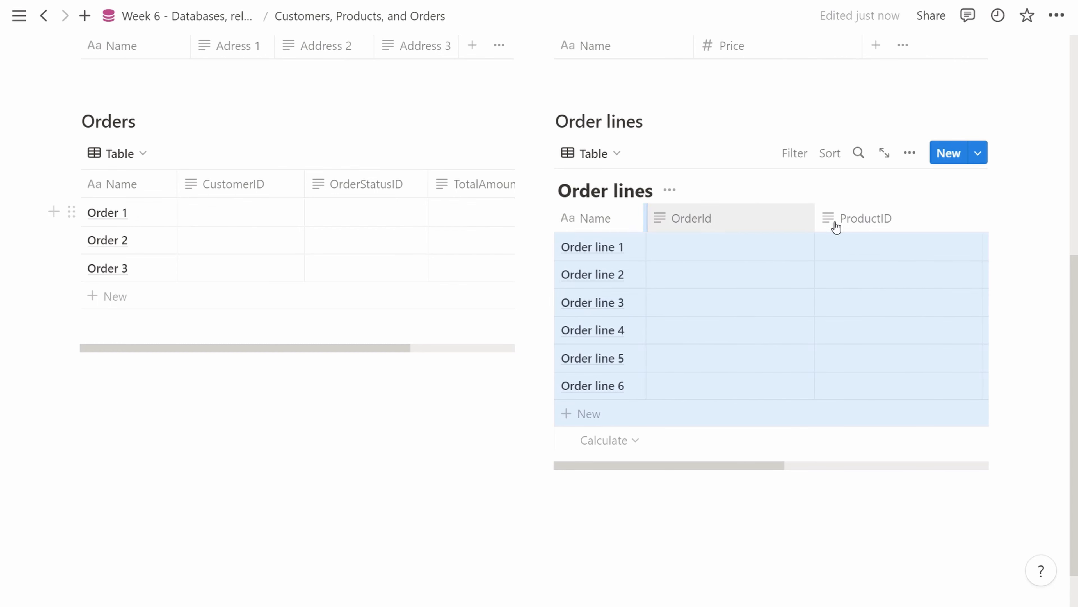
pyautogui.moveTo(813, 217); pyautogui.dragTo(755, 214)
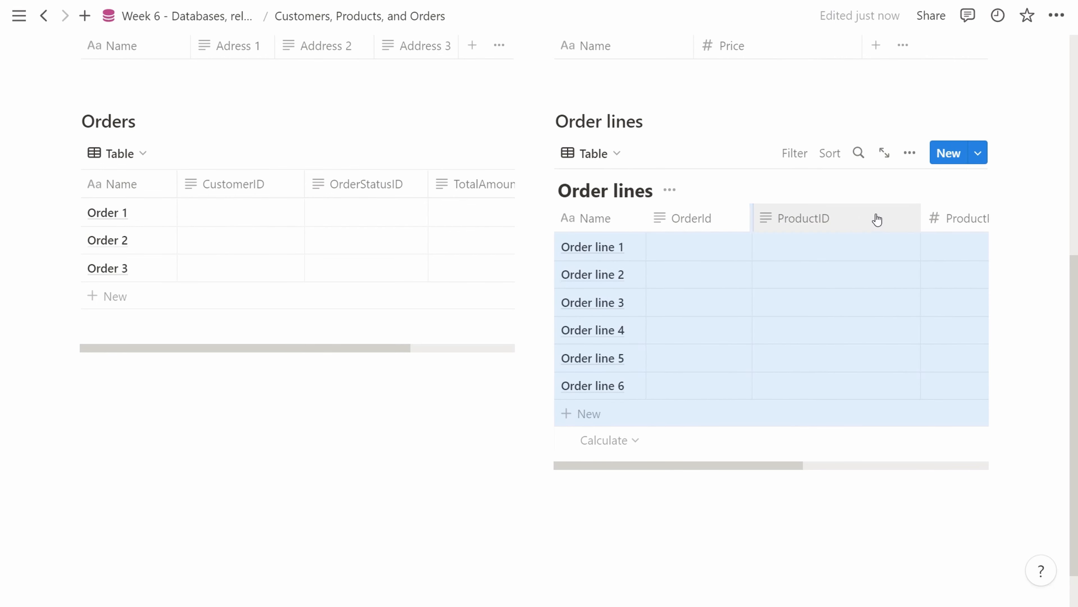
pyautogui.moveTo(921, 217); pyautogui.dragTo(834, 221)
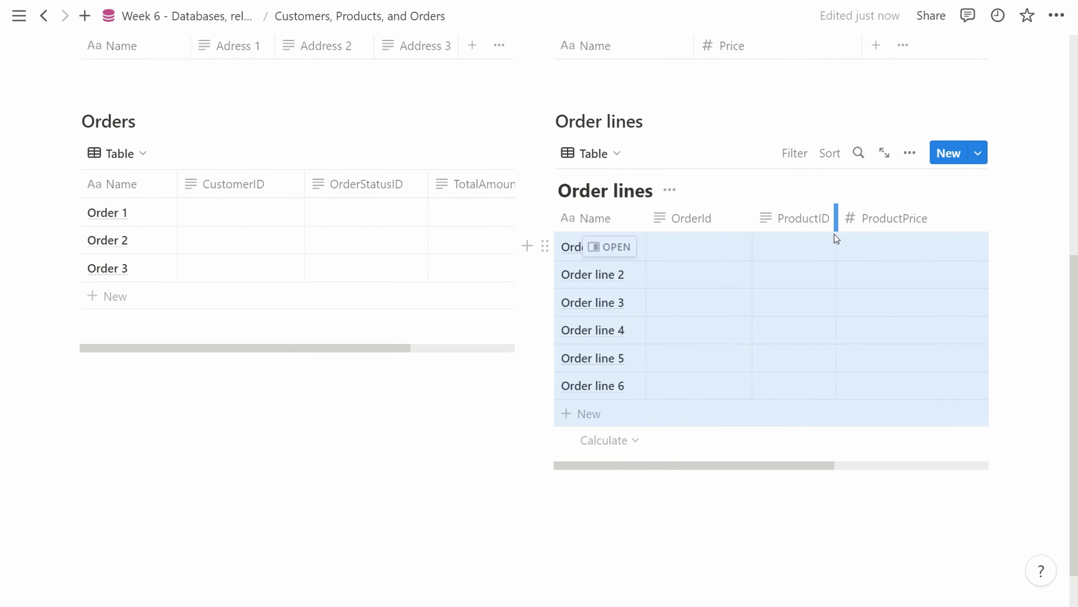
# - Narrow the CustomerID column of the Orders table further so the TotalAmount header fits
pyautogui.scroll(6, 740, 310)
pyautogui.scroll(-1, 739, 316)
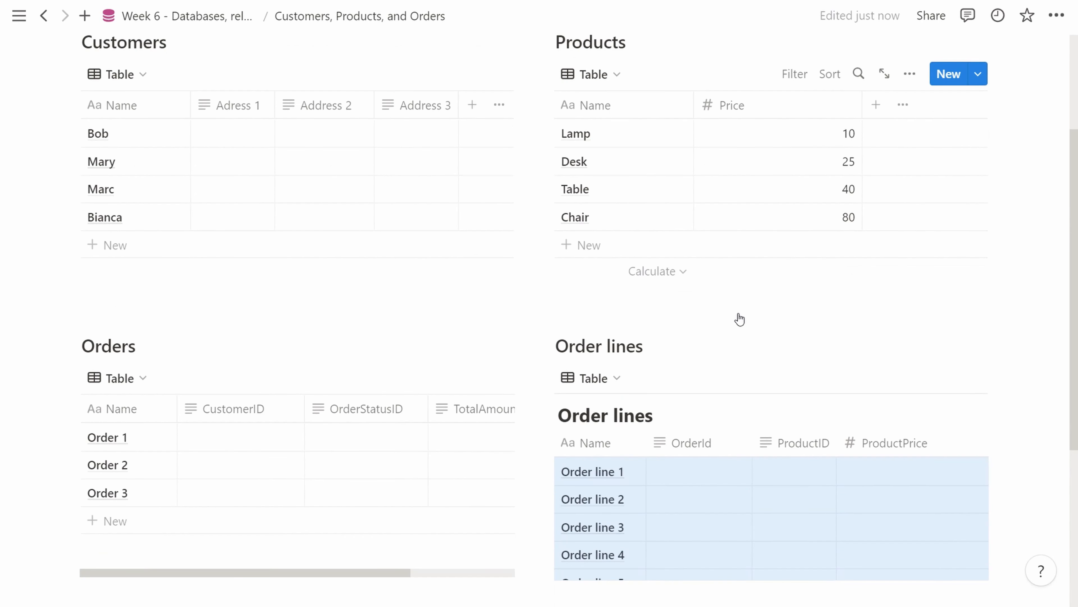
pyautogui.click(400, 322)
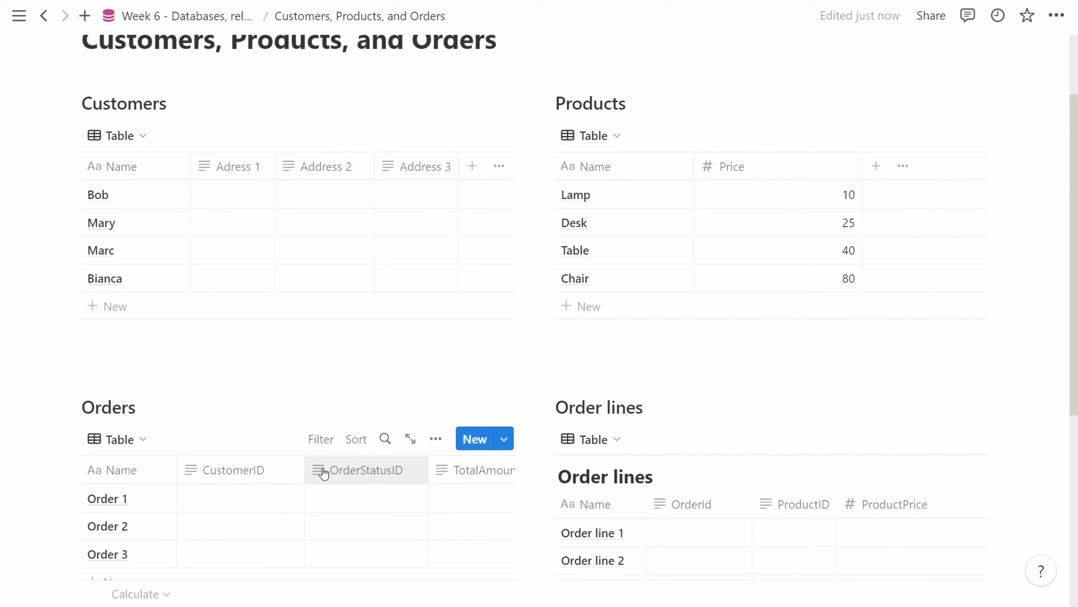
pyautogui.moveTo(304, 470); pyautogui.dragTo(282, 470)
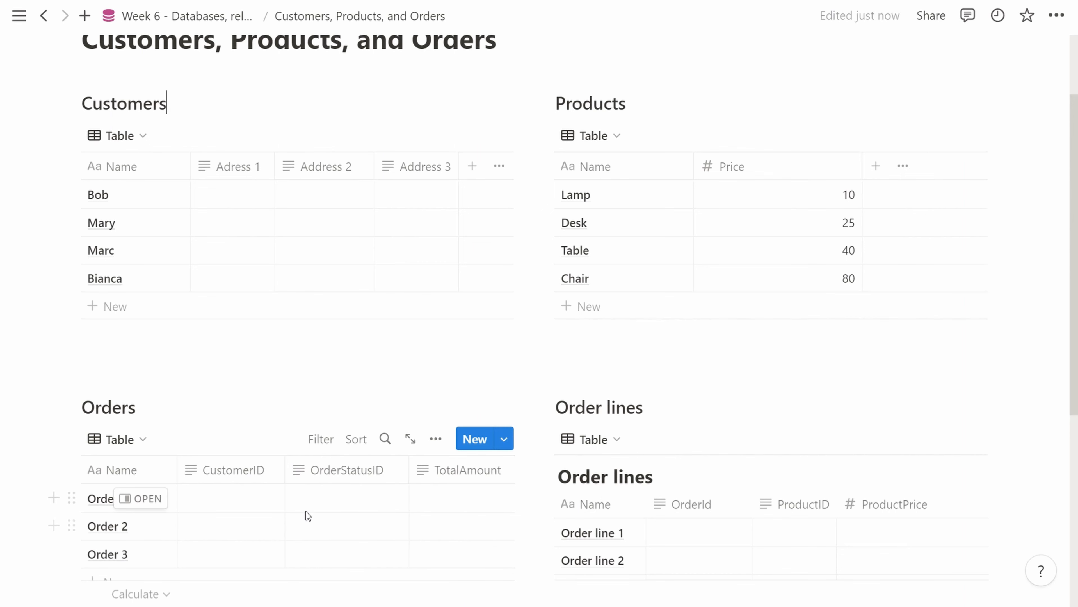
# - Rename the CustomerID property of the Orders database to "Customer"
pyautogui.scroll(-2, 300, 505)
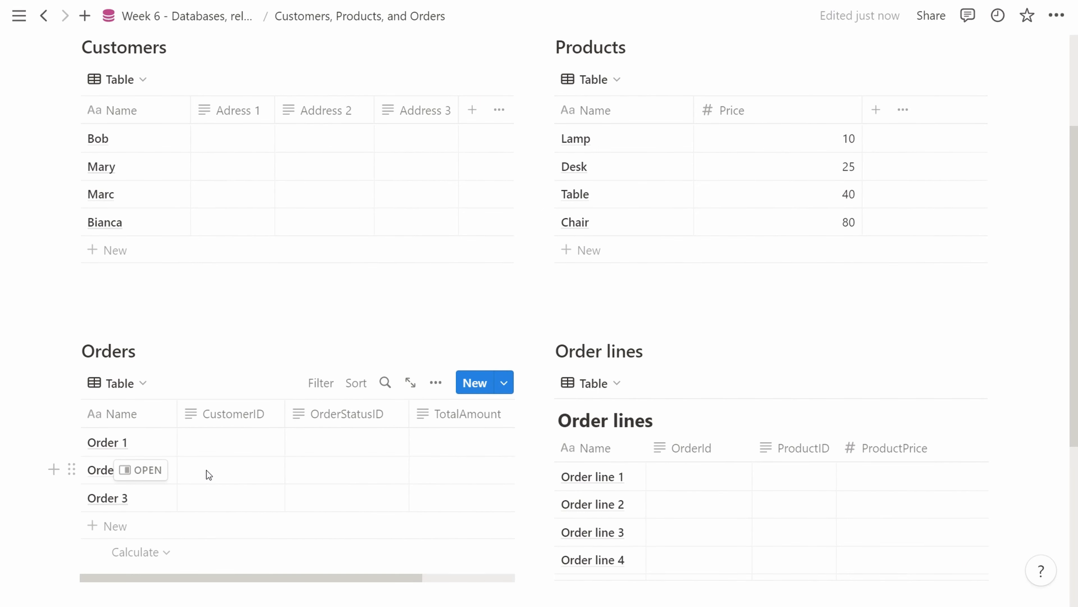
pyautogui.scroll(2, 207, 470)
pyautogui.click(212, 476)
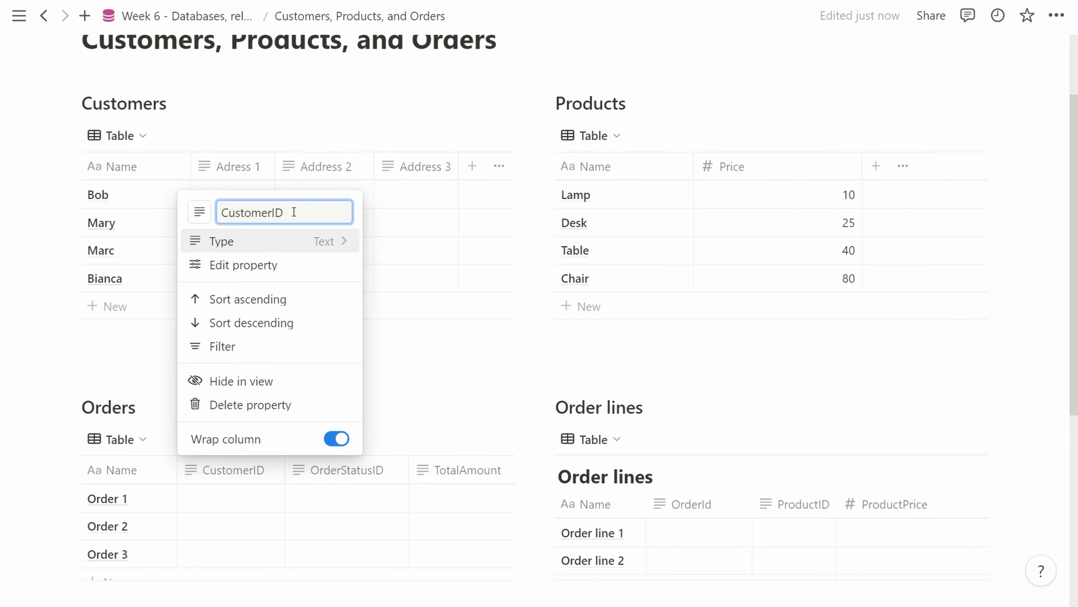
pyautogui.press('BackSpace')
# - Change the Customer property's type to Relation and relate it to the Customers database
pyautogui.click(321, 241)
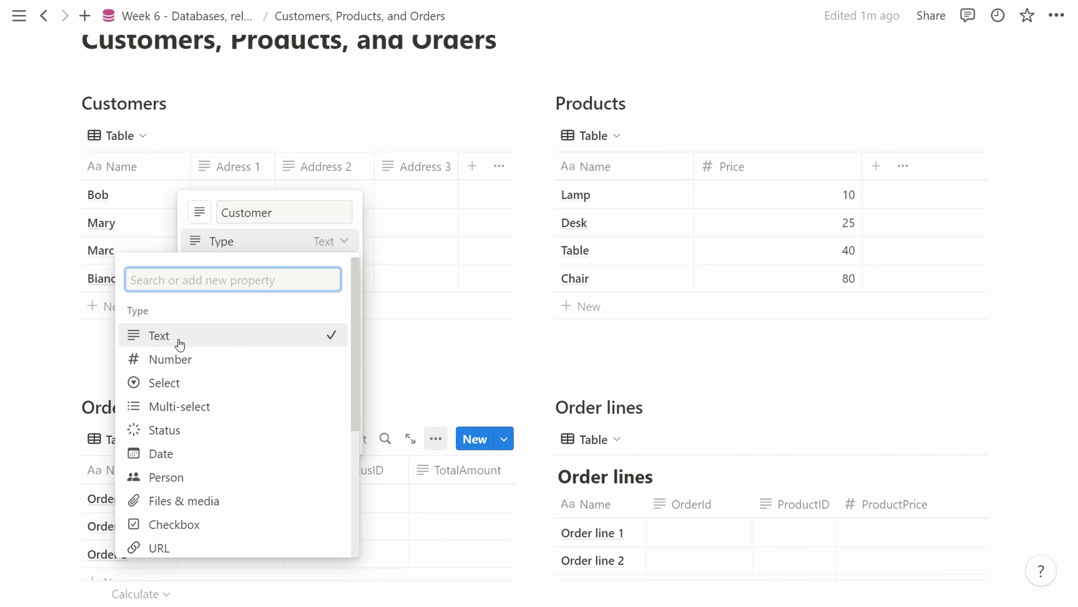
pyautogui.scroll(-3, 237, 373)
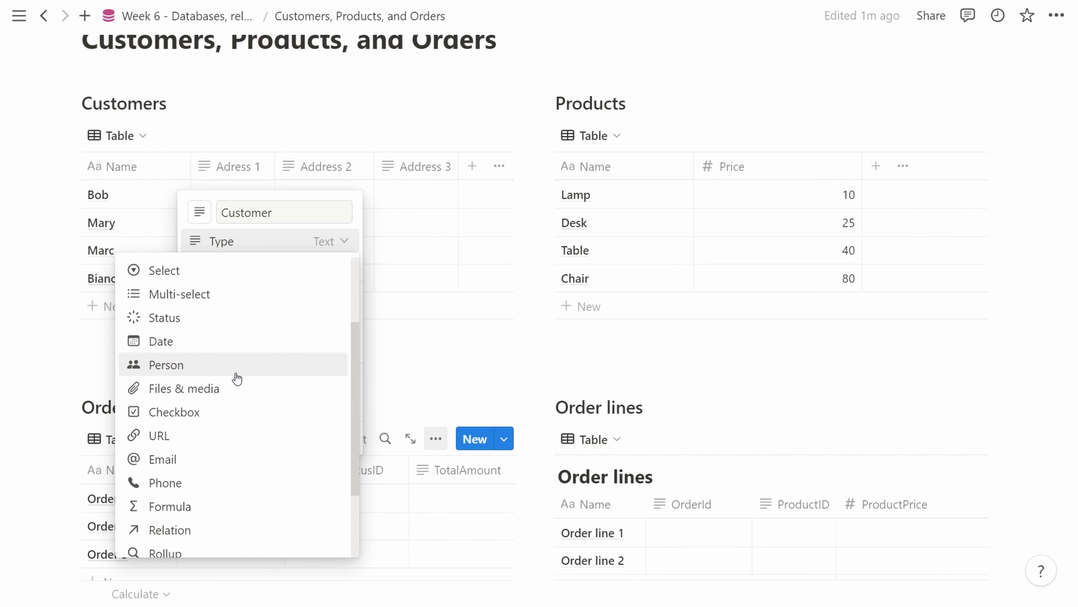
pyautogui.scroll(-2, 237, 378)
pyautogui.click(205, 422)
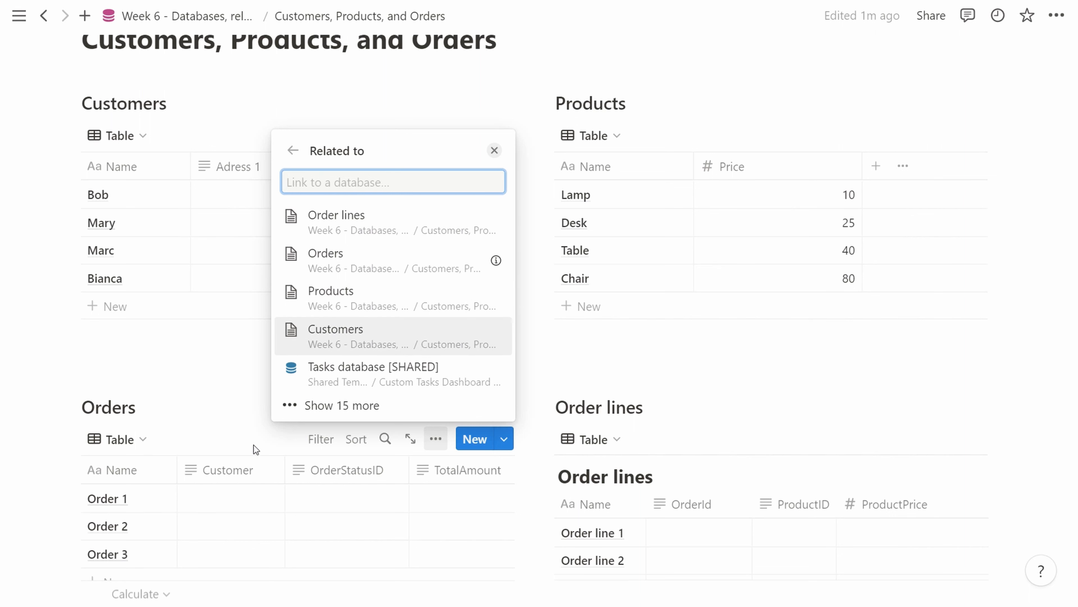
pyautogui.click(330, 335)
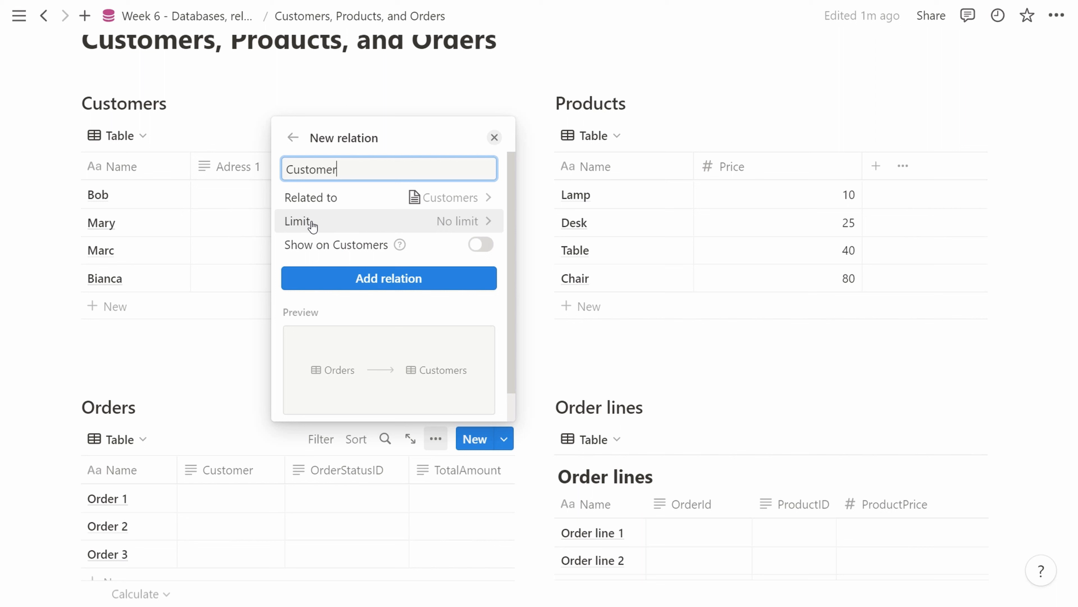
# - Limit the new Customer relation to 1 page and enable showing it on Customers
pyautogui.click(442, 223)
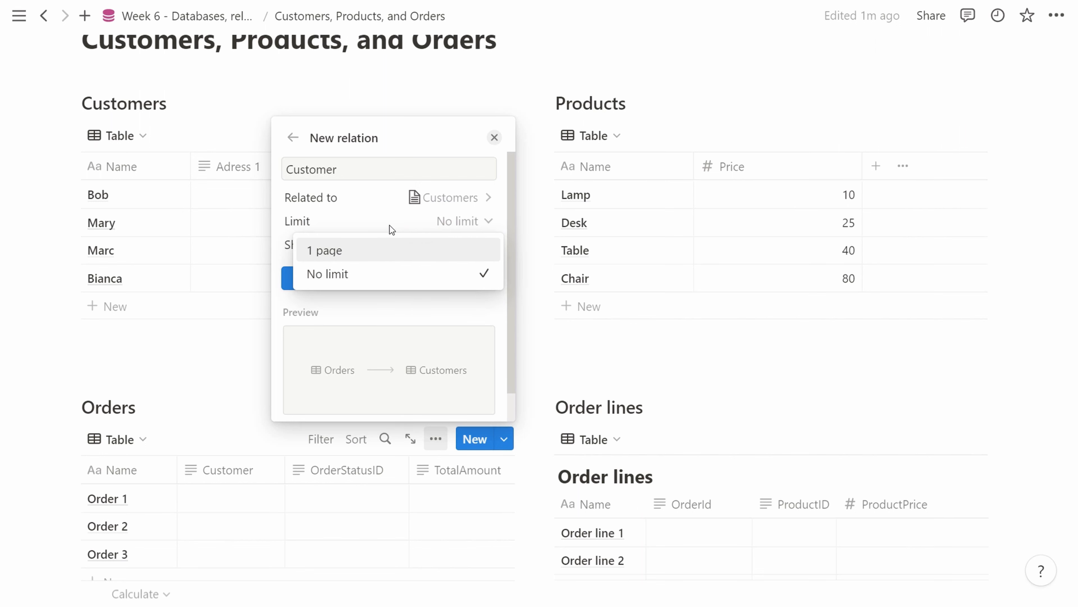
pyautogui.click(341, 252)
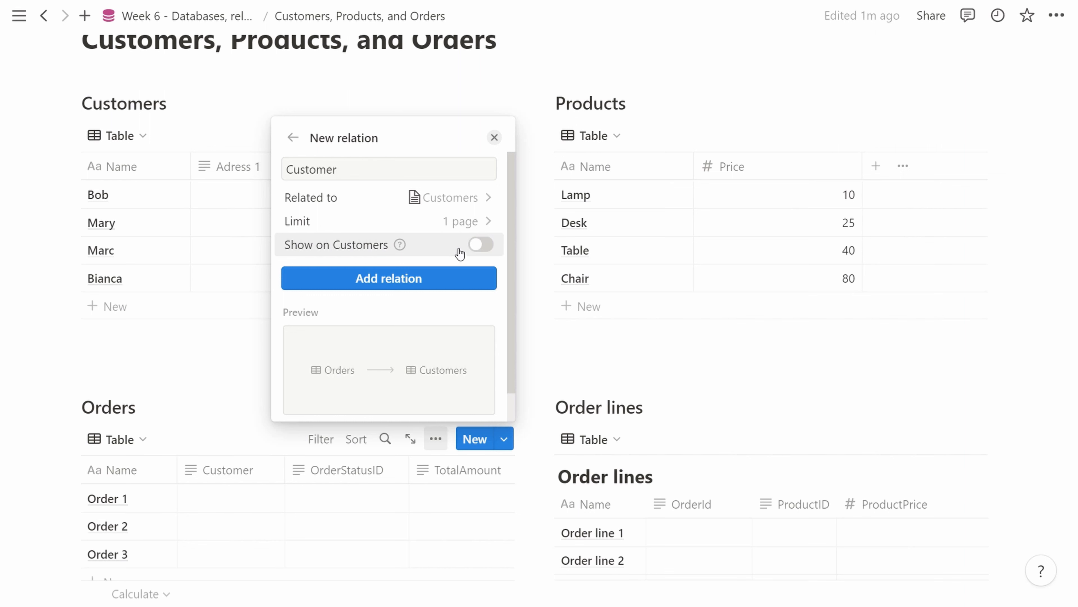
pyautogui.click(480, 246)
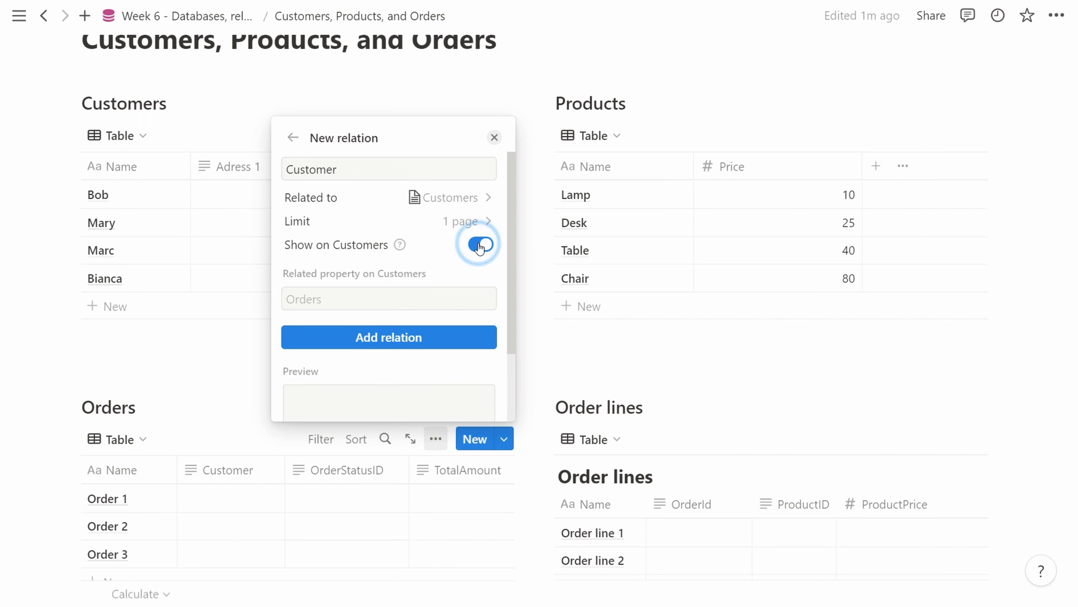
# - Add the Customer relation from Orders to Customers and finish editing the property
pyautogui.scroll(-2, 446, 283)
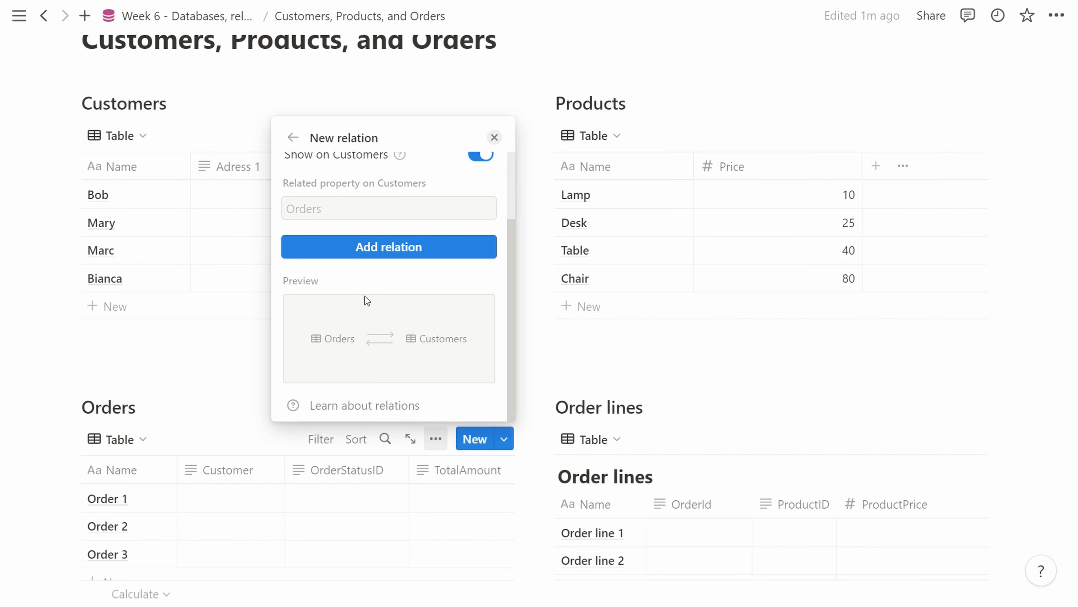
pyautogui.scroll(3, 331, 341)
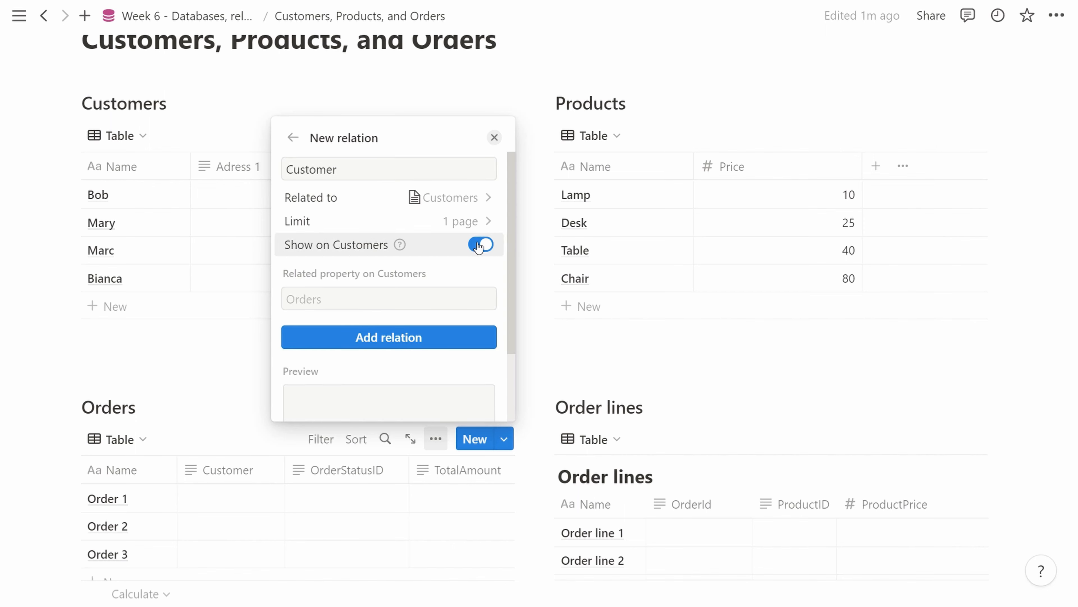
pyautogui.scroll(-2, 450, 272)
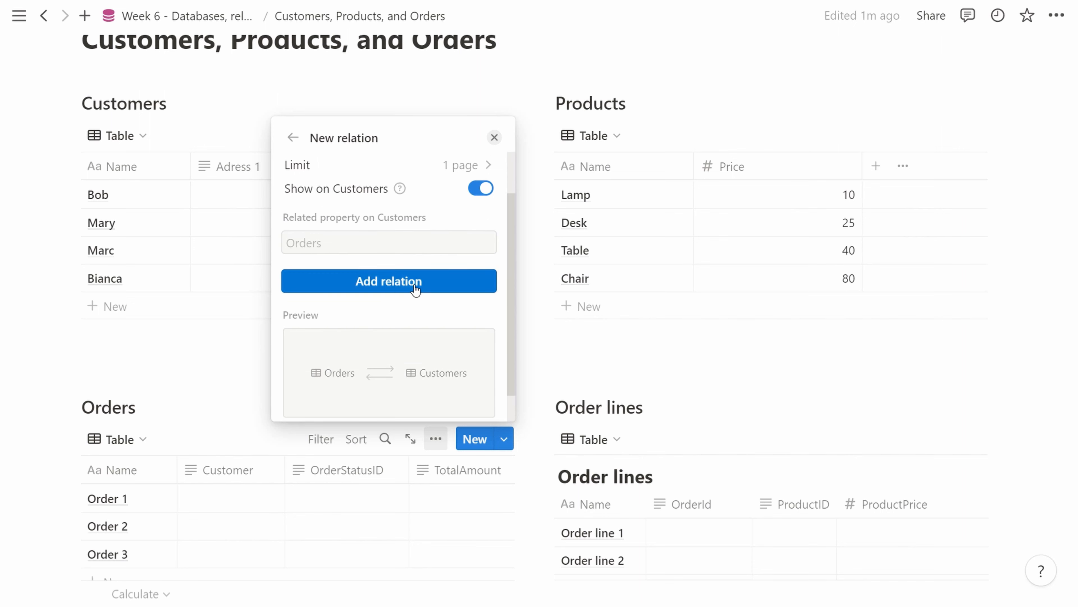
pyautogui.click(395, 285)
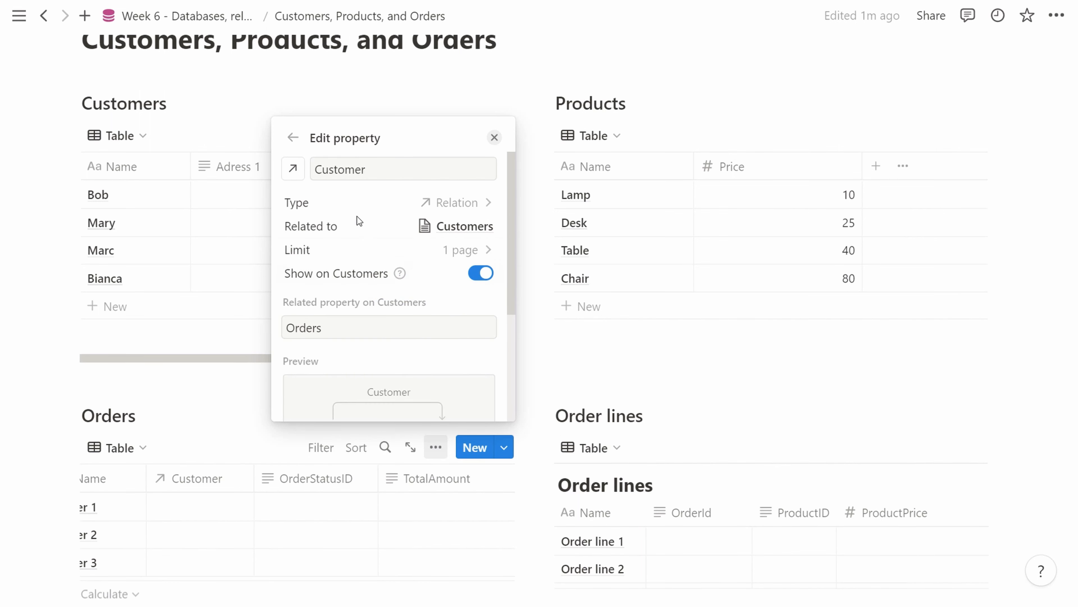
pyautogui.click(492, 143)
# - Narrow the Customer column of the Orders table slightly
pyautogui.scroll(-4, 330, 273)
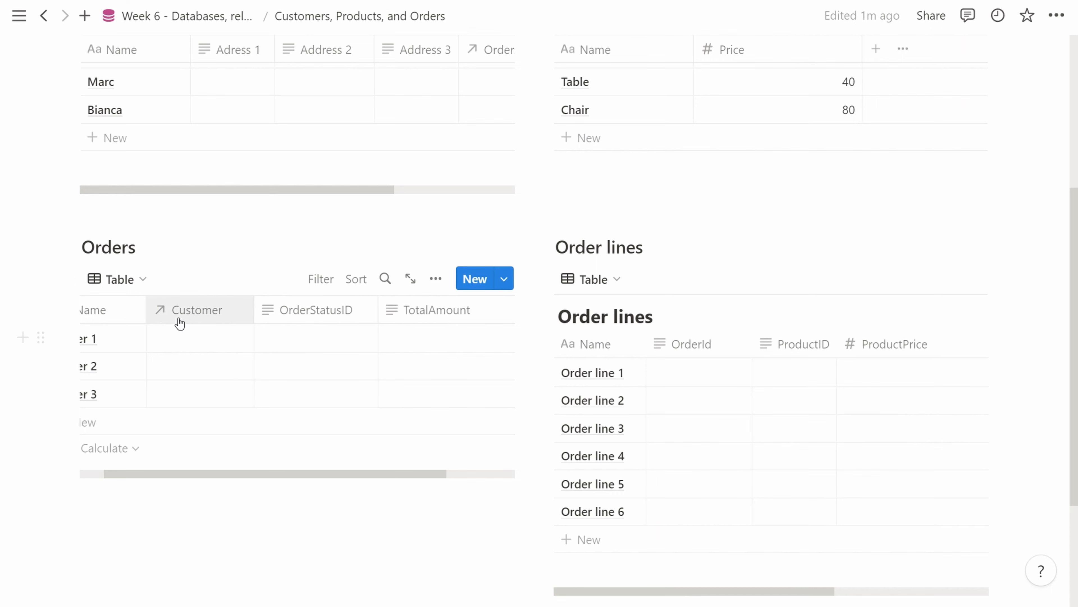
pyautogui.scroll(2, 161, 315)
pyautogui.scroll(1, 166, 319)
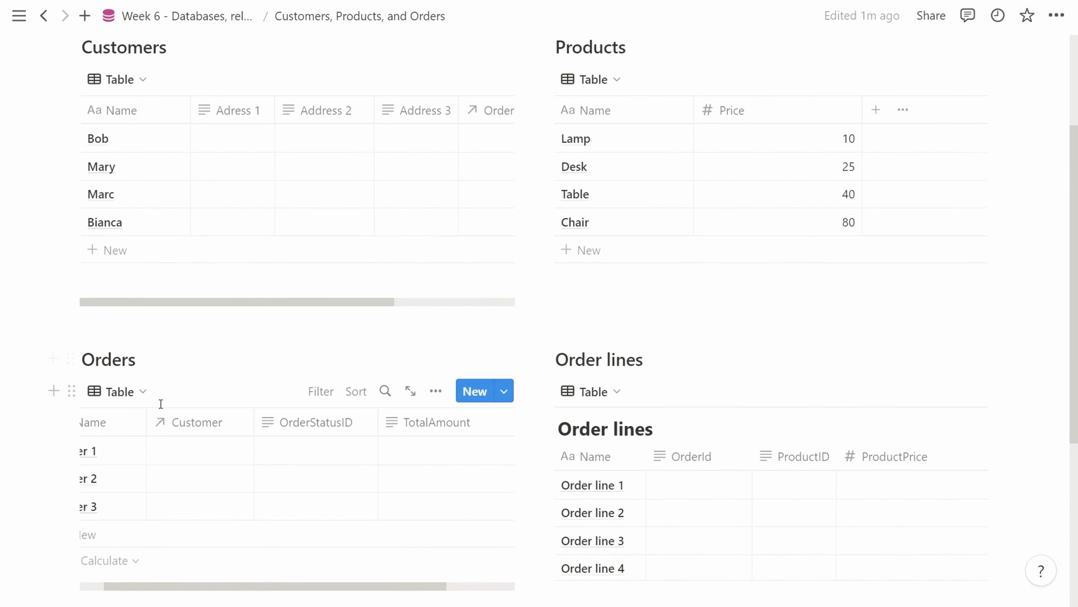
pyautogui.hscroll(-2, 157, 584)
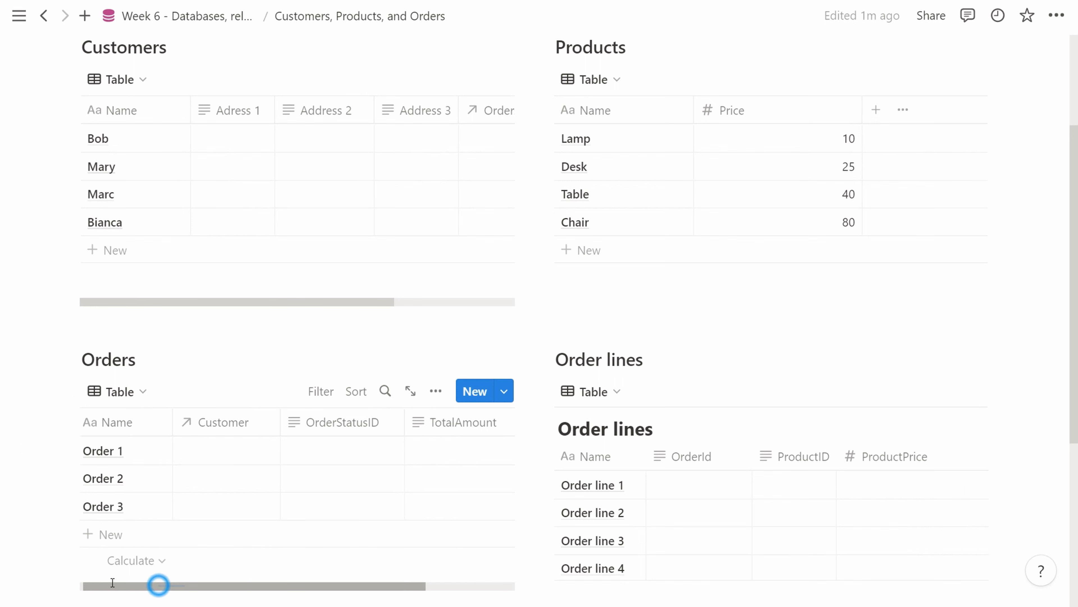
pyautogui.moveTo(284, 427); pyautogui.dragTo(269, 427)
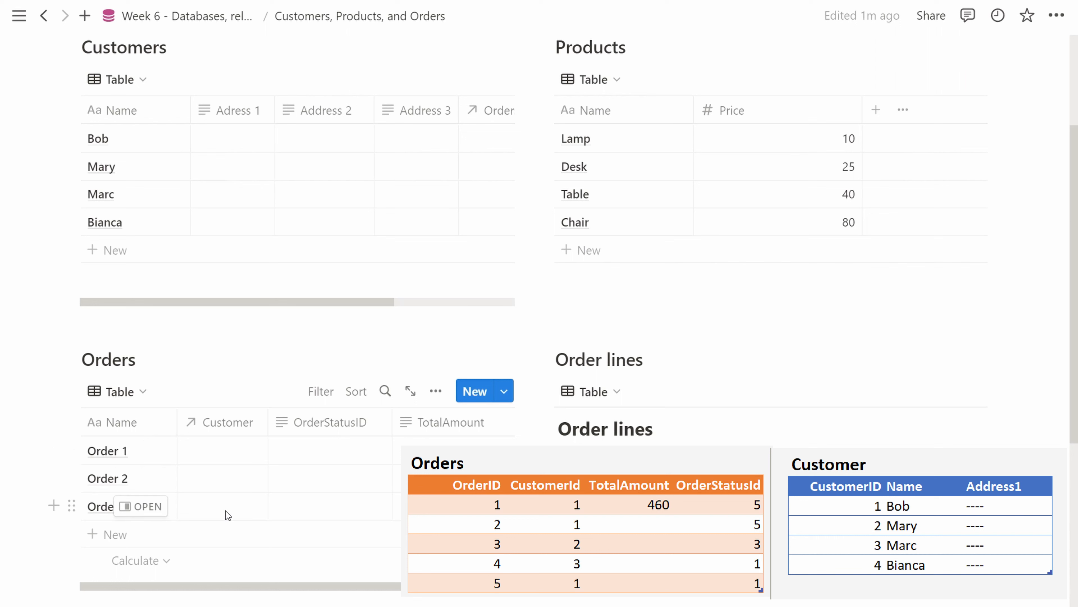
# - Link Order 1 and Order 2 to the first customer and Order 3 to the second customer in the Customer column
pyautogui.click(225, 451)
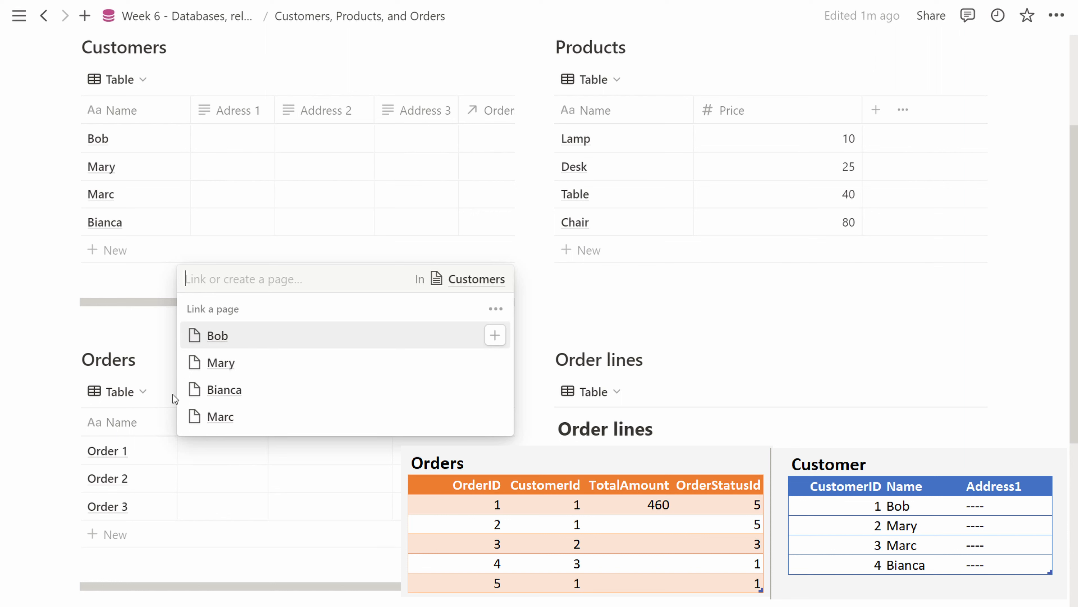
pyautogui.click(201, 345)
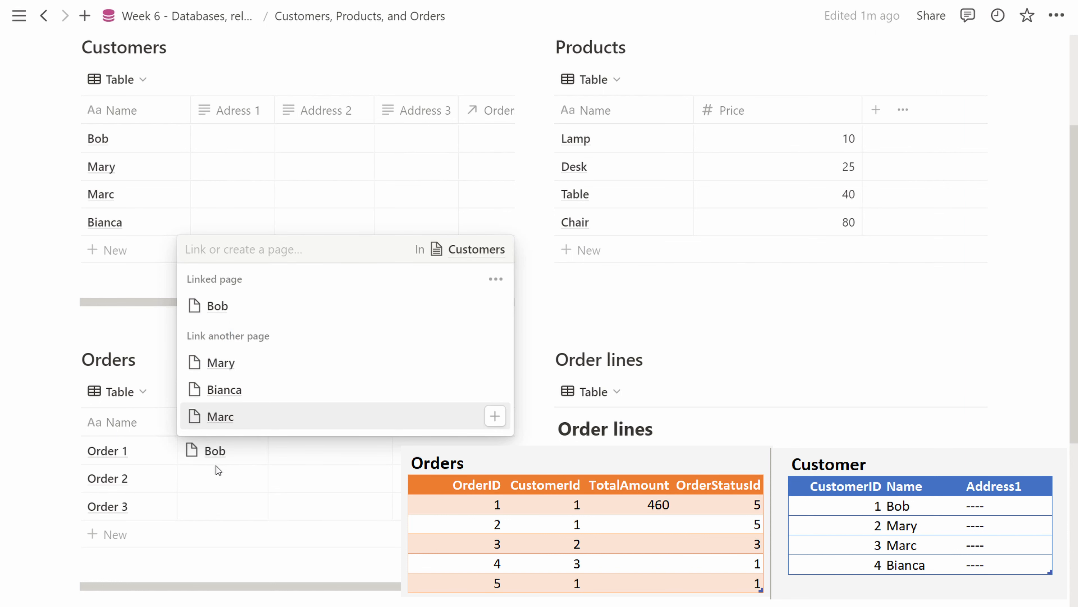
pyautogui.click(216, 480)
pyautogui.click(216, 481)
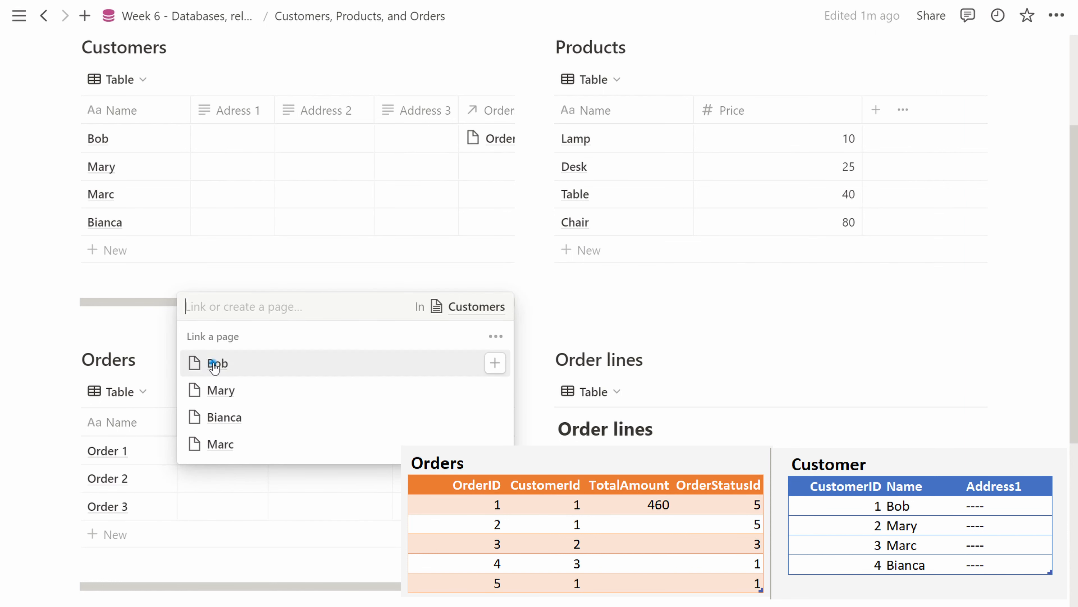
pyautogui.click(212, 362)
pyautogui.click(215, 507)
pyautogui.click(213, 510)
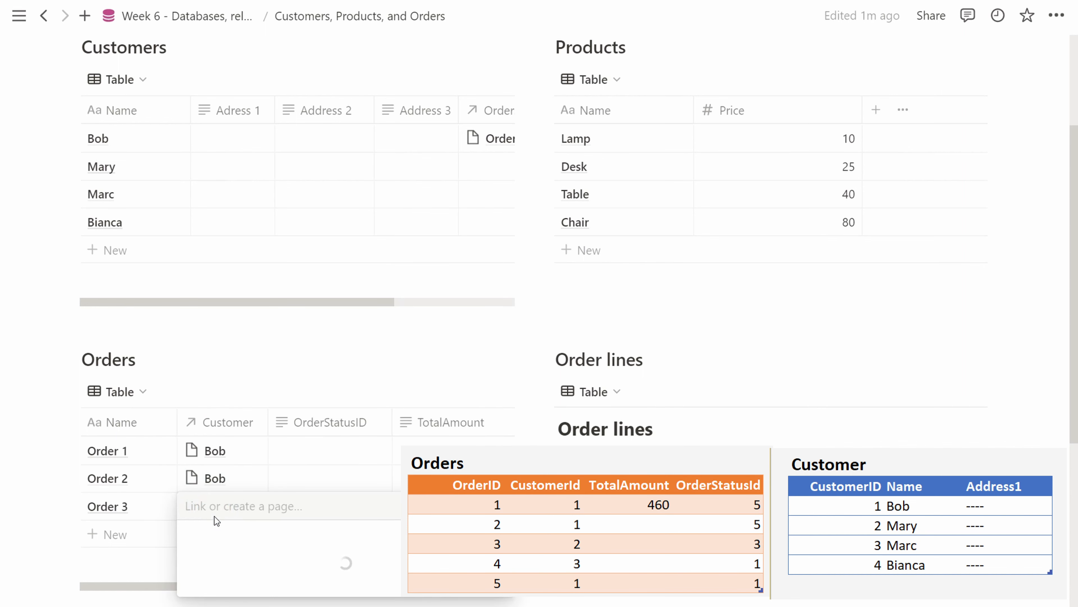
pyautogui.click(224, 416)
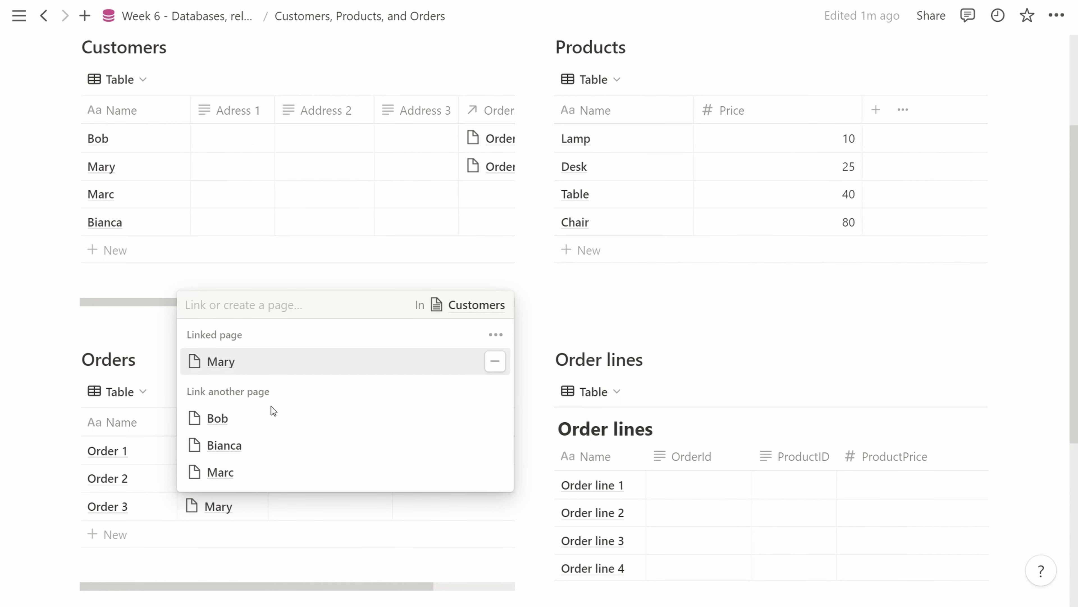
# - Switch Order 3's linked customer through the other customers and back to the second customer
pyautogui.click(259, 446)
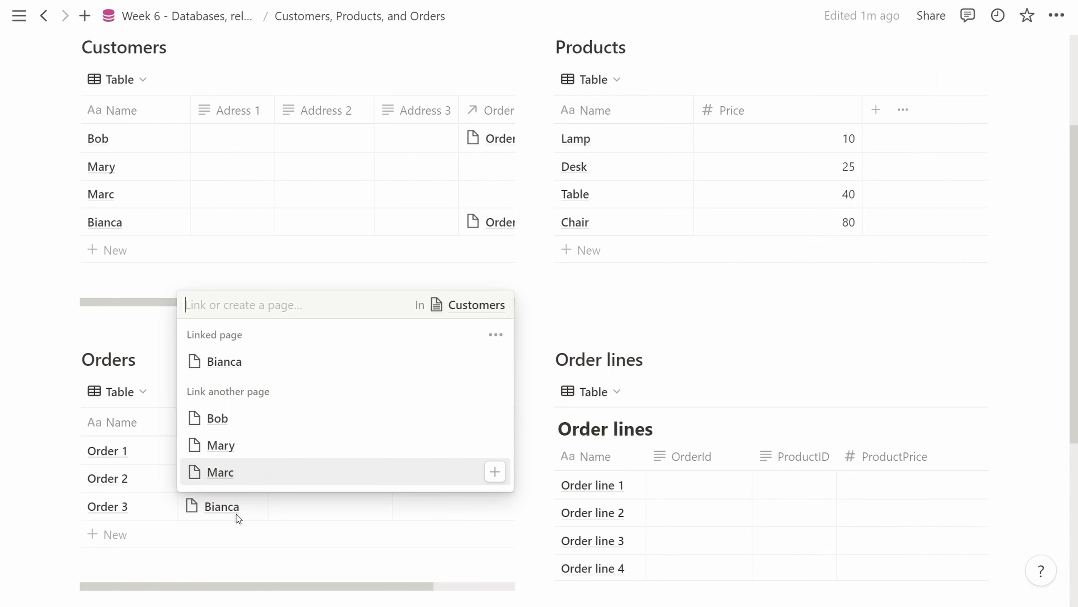
pyautogui.click(230, 445)
pyautogui.click(225, 471)
pyautogui.click(235, 446)
pyautogui.click(233, 465)
pyautogui.click(224, 444)
pyautogui.click(227, 418)
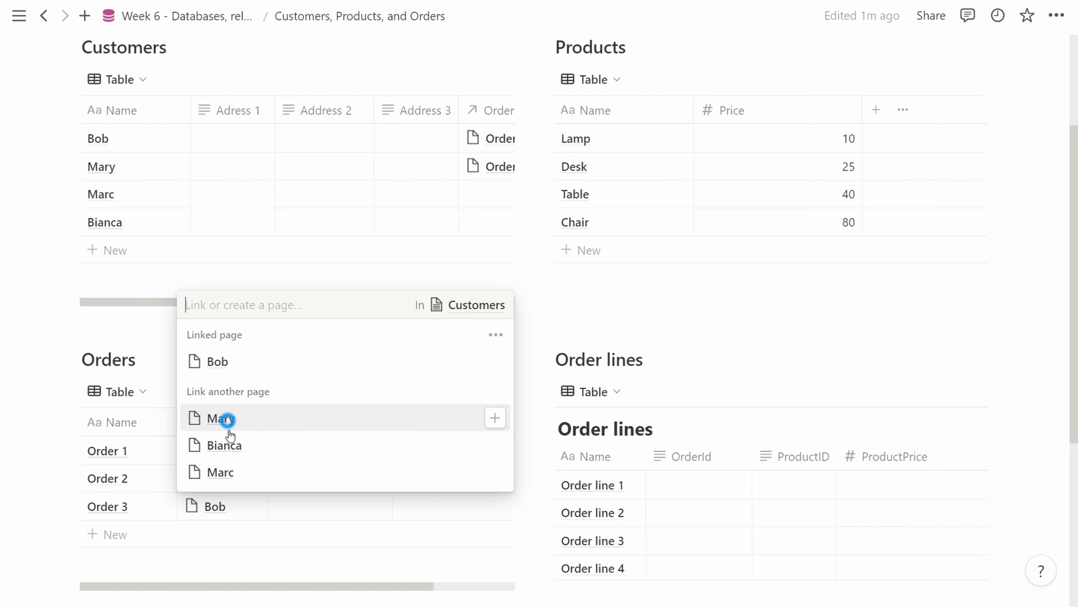
pyautogui.click(229, 419)
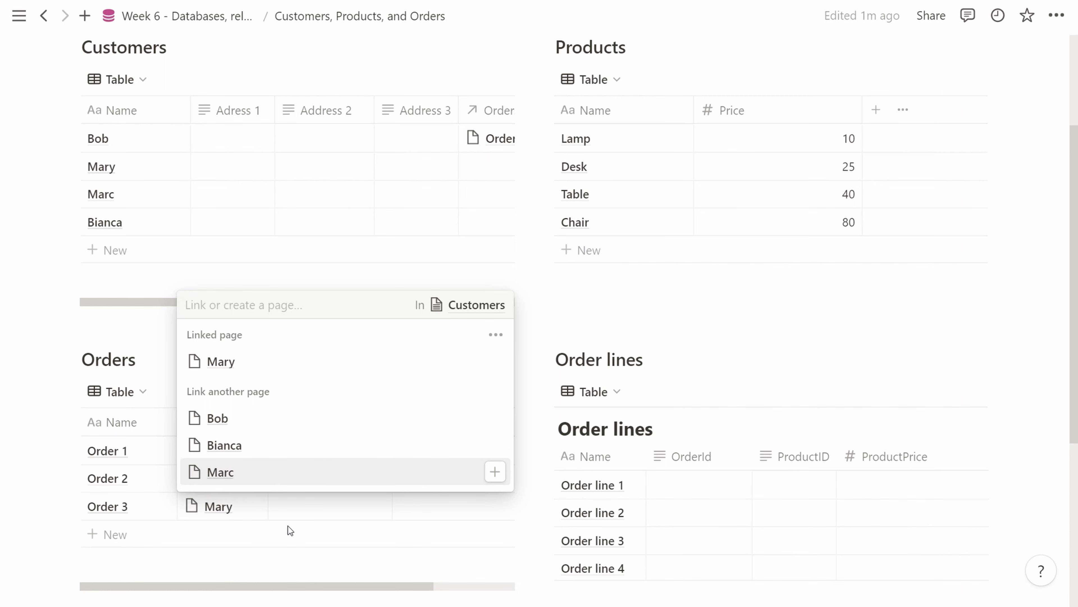
pyautogui.click(276, 525)
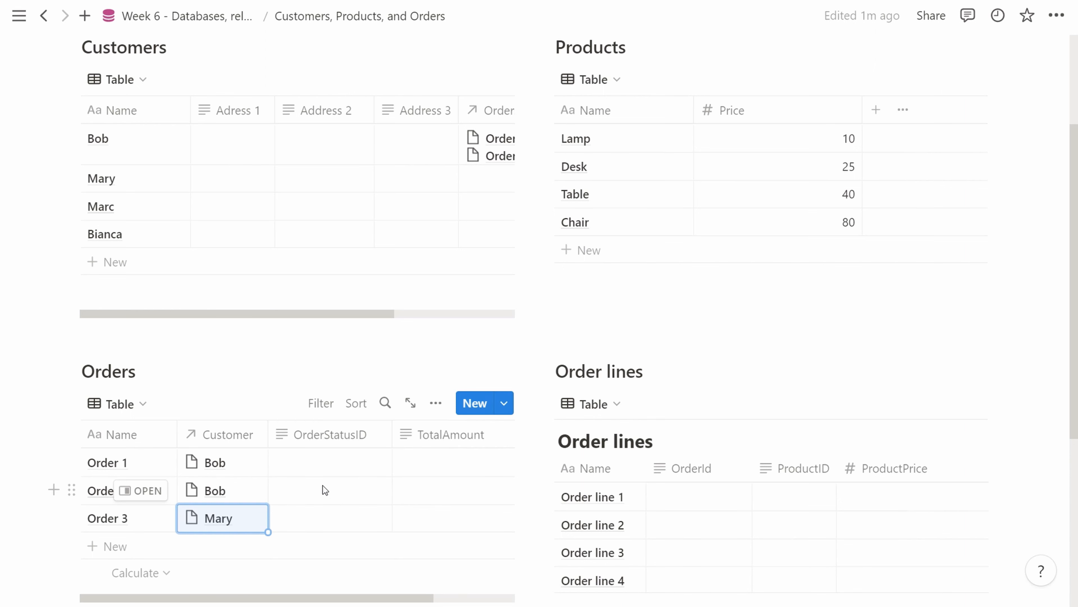
# - Change the OrderStatusID property of the Orders database to the Select type and rename it "OrderStatus"
pyautogui.click(346, 436)
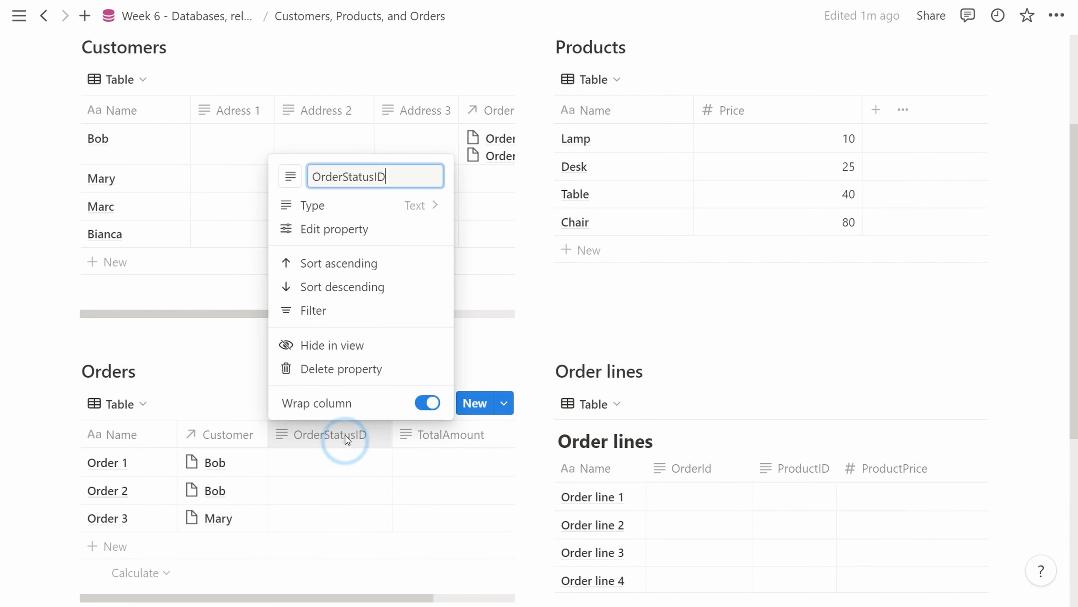
pyautogui.click(437, 206)
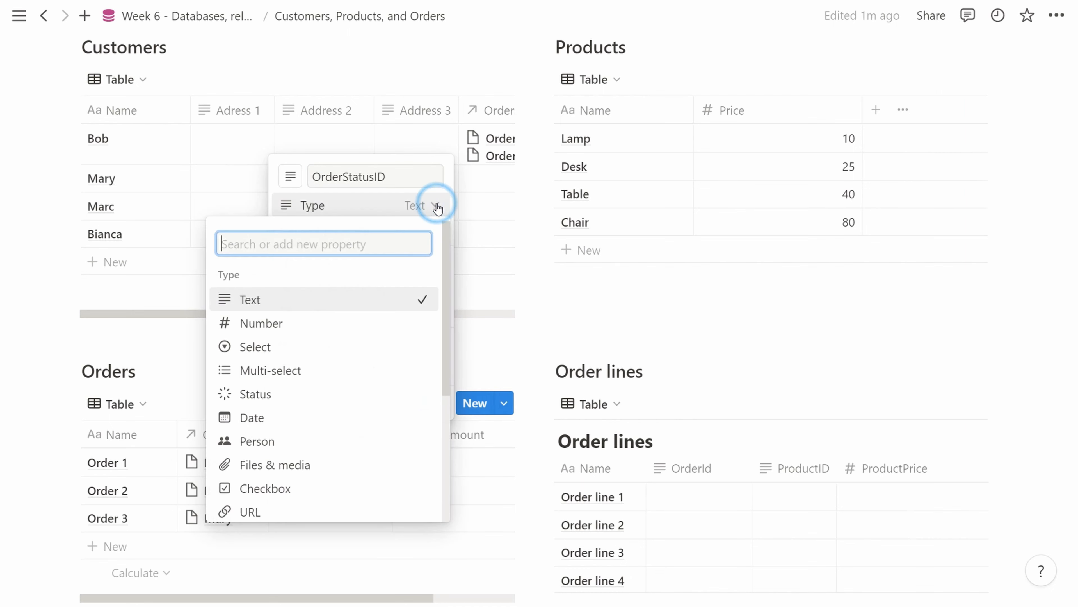
pyautogui.click(347, 348)
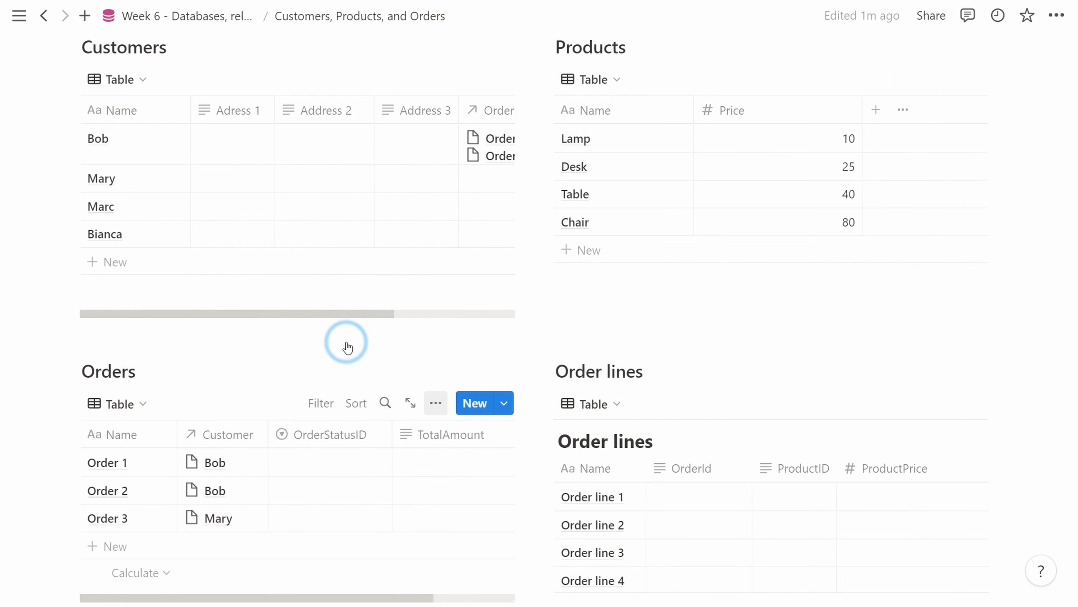
pyautogui.click(342, 441)
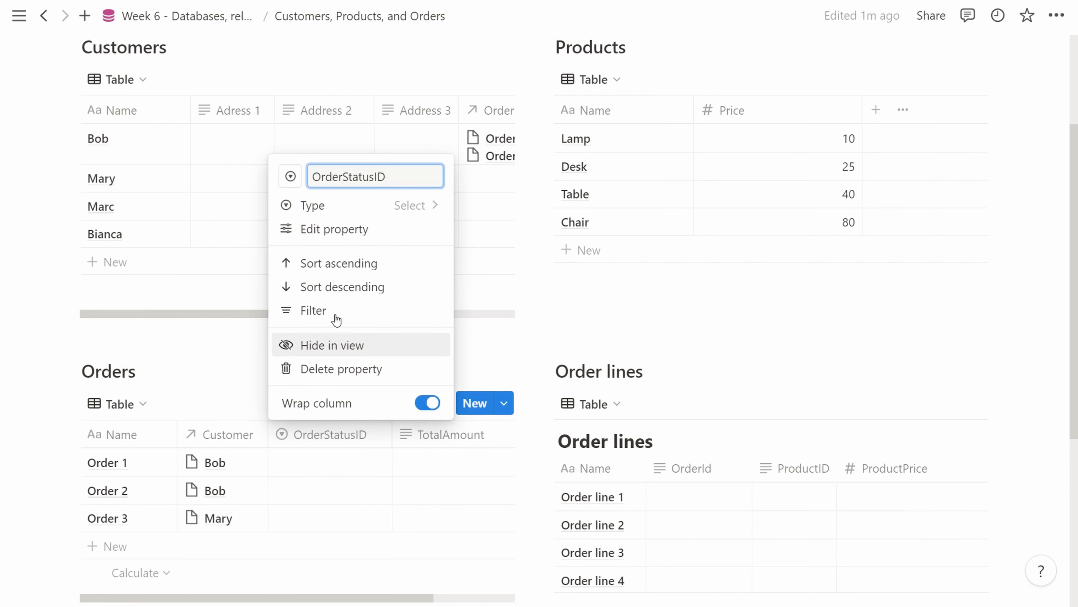
pyautogui.press('BackSpace')
pyautogui.press('BackSpace')
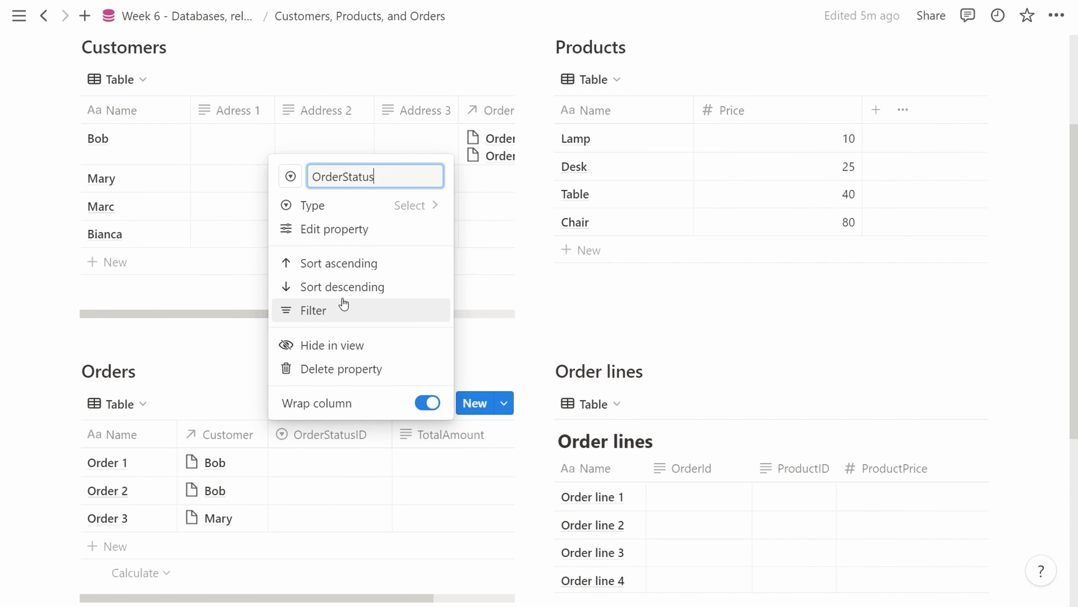
# - Add the options Placed, Pending, Picking, Shipping and Completed to the OrderStatus property
pyautogui.click(335, 236)
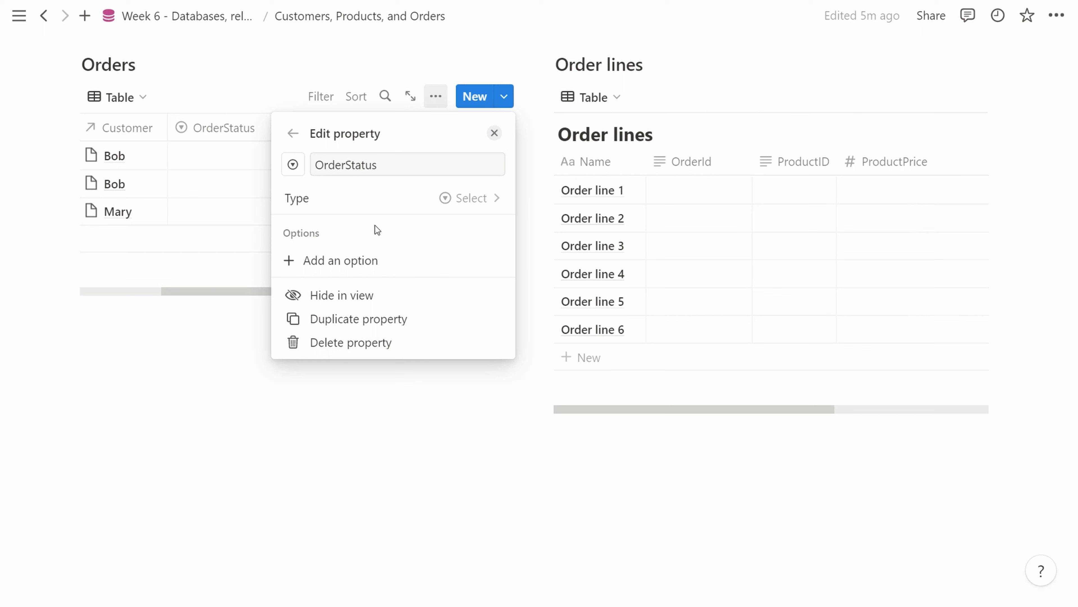
pyautogui.click(349, 266)
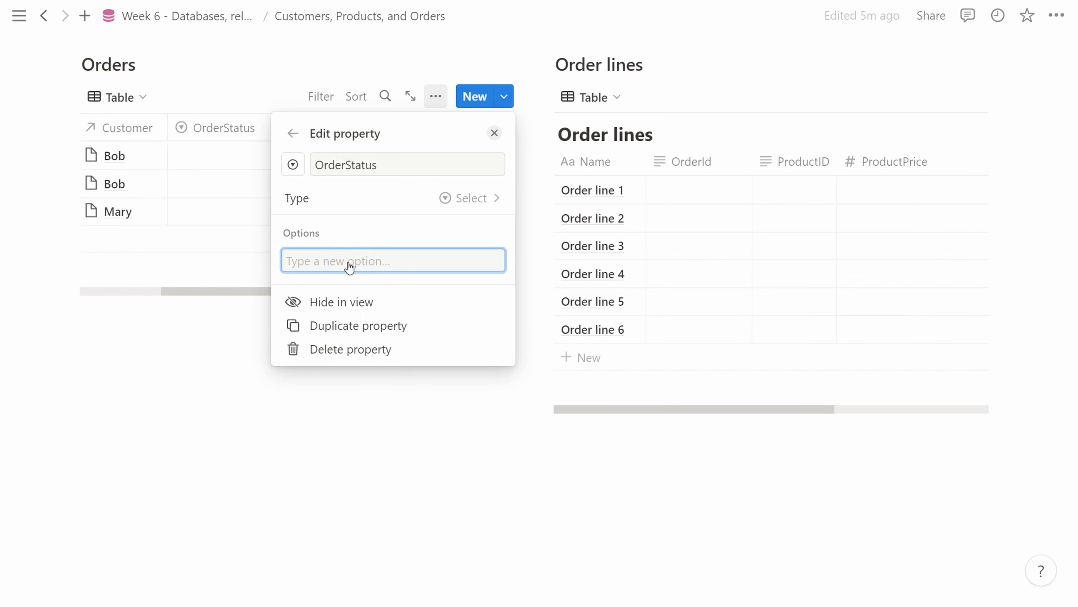
pyautogui.write('Placed')
pyautogui.press('Return')
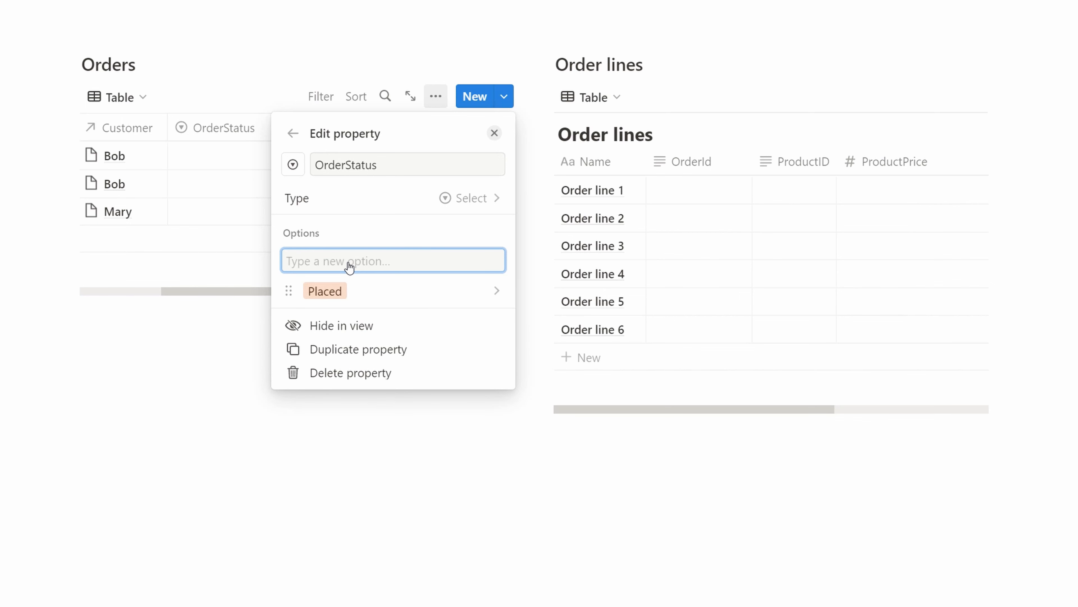
pyautogui.write('Pending')
pyautogui.press('Return')
pyautogui.write('Picking')
pyautogui.press('Return')
pyautogui.write('Shipping')
pyautogui.press('Return')
pyautogui.write('Completed')
pyautogui.press('Return')
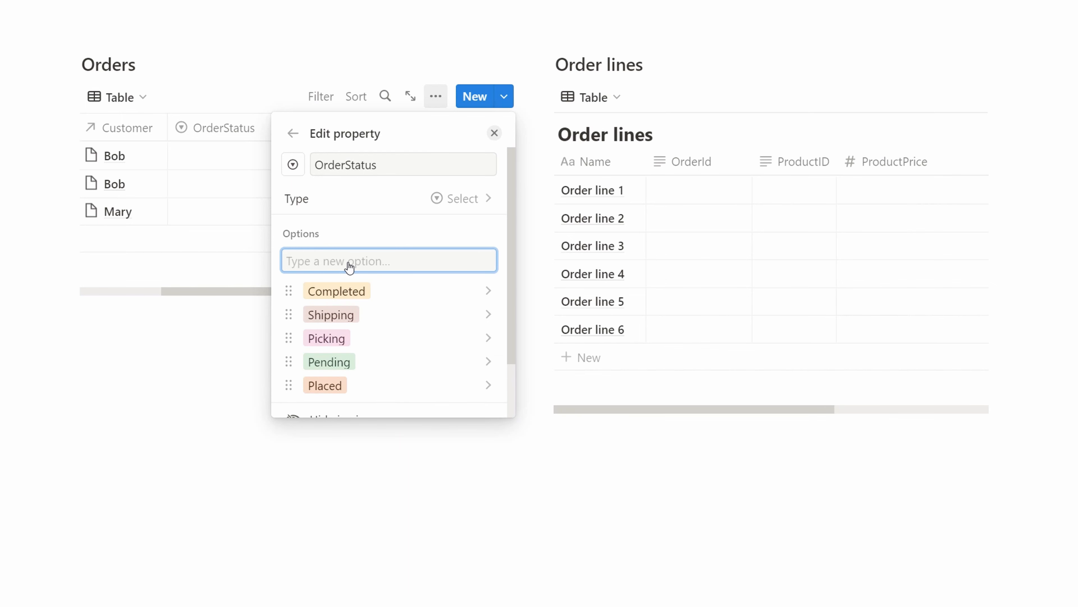
pyautogui.click(229, 460)
# - Set the OrderStatus of Order 1 and Order 2 to Completed and of Order 3 to Picking
pyautogui.scroll(1, 217, 276)
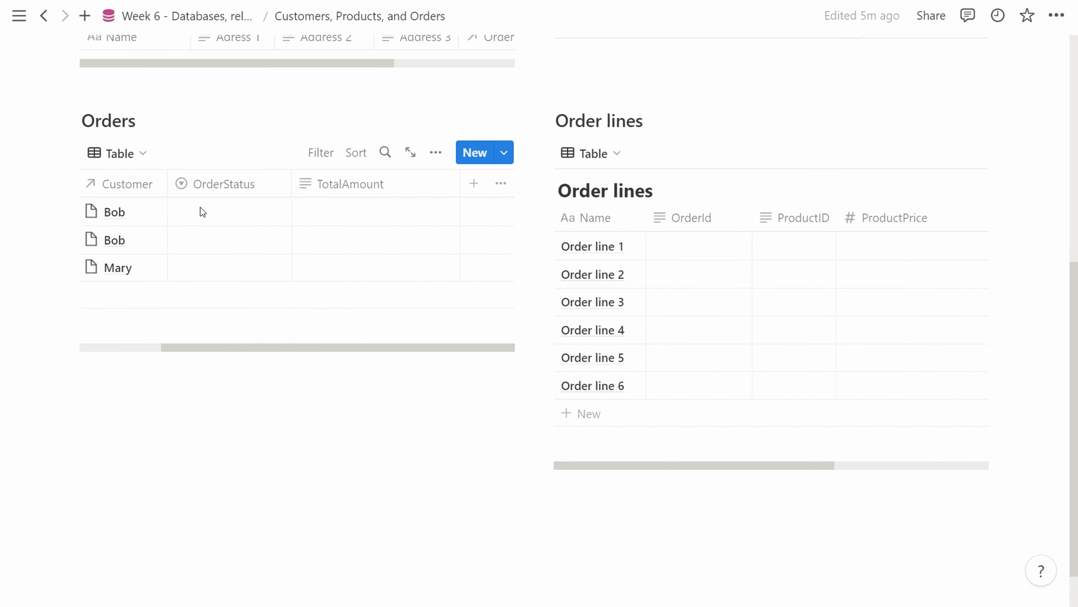
pyautogui.moveTo(228, 348); pyautogui.dragTo(136, 340)
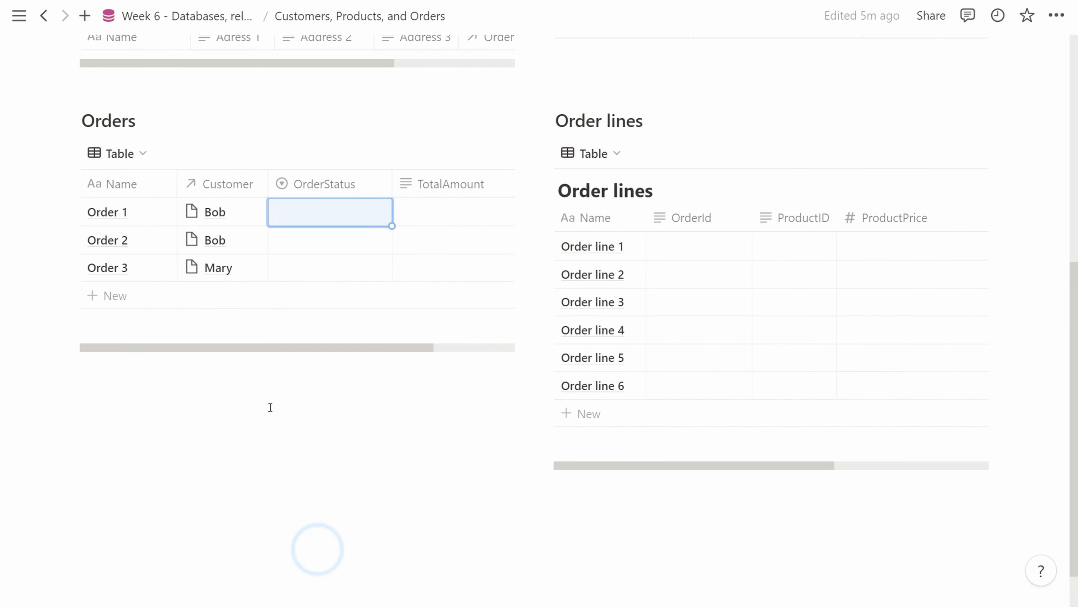
pyautogui.click(315, 215)
pyautogui.click(328, 261)
pyautogui.click(322, 240)
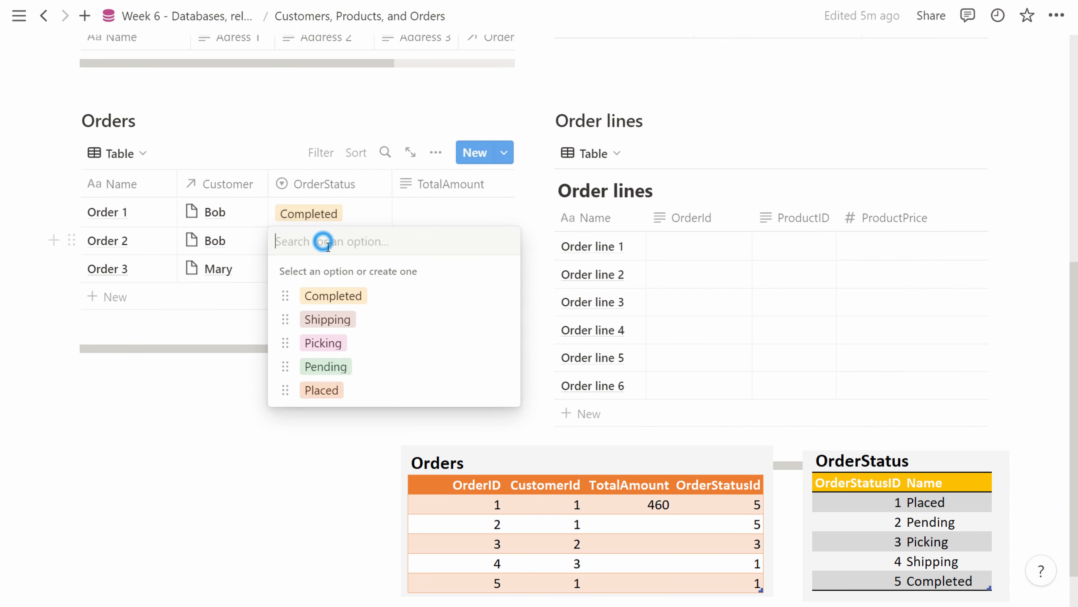
pyautogui.click(333, 291)
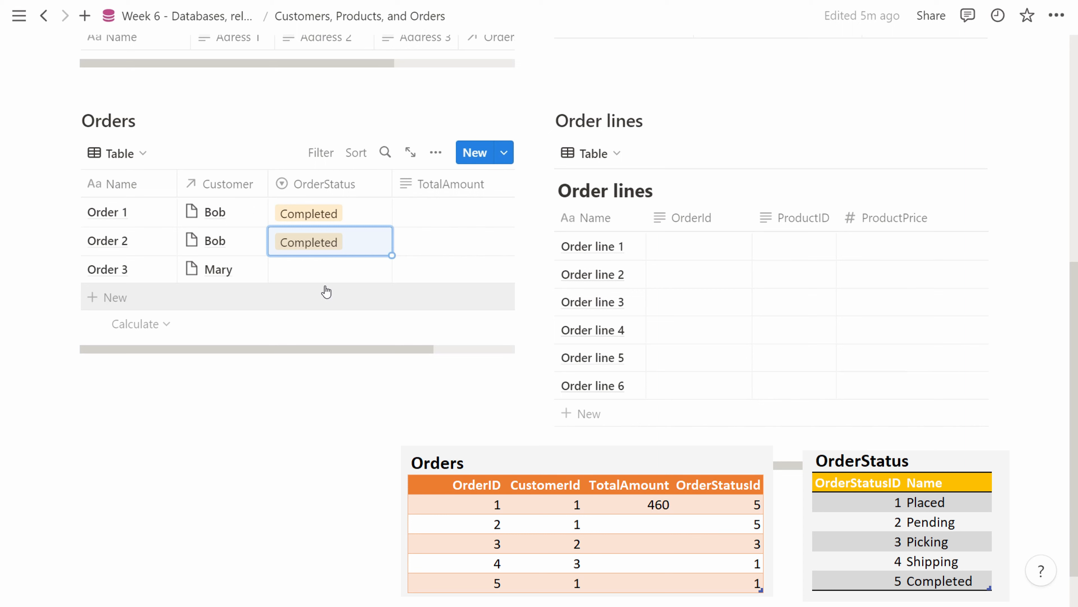
pyautogui.click(326, 271)
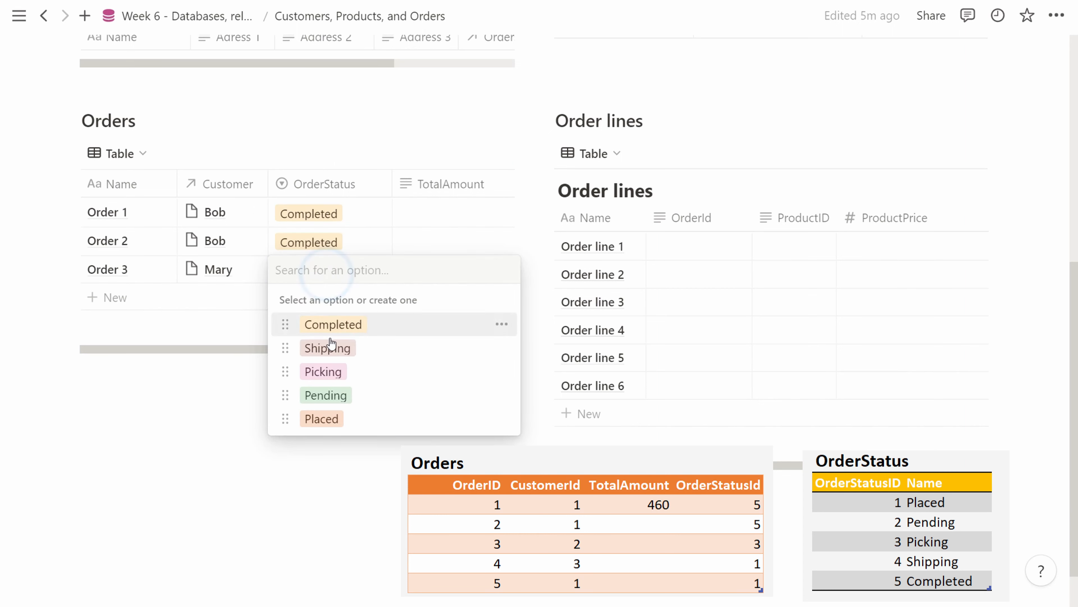
pyautogui.click(328, 371)
pyautogui.click(312, 450)
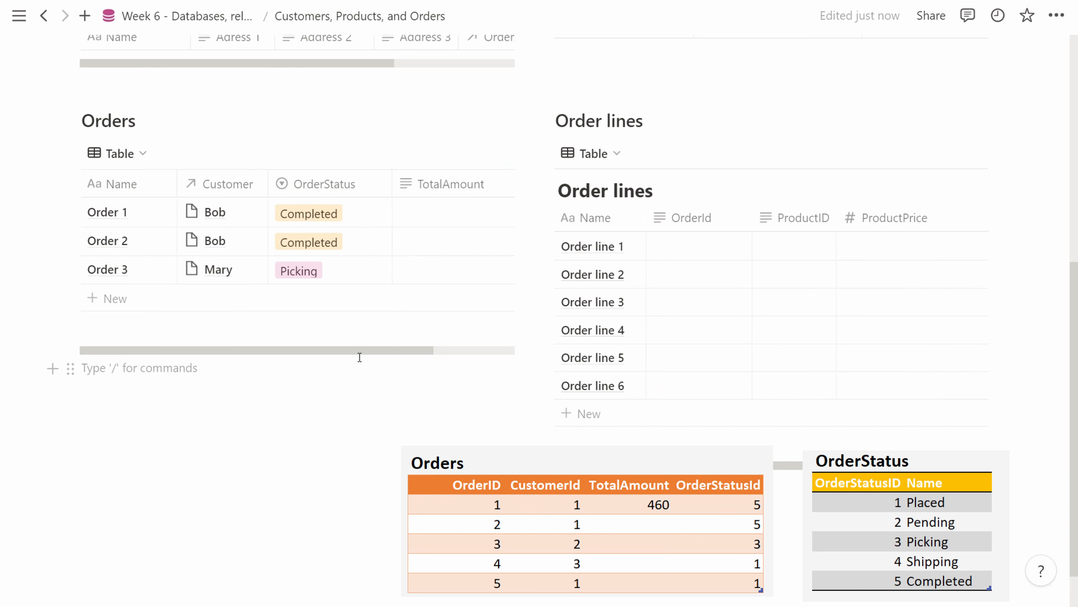
# - Examine the OrderStatus property's list of options and the name and color settings of the Completed option
pyautogui.click(318, 214)
pyautogui.click(313, 188)
pyautogui.click(326, 185)
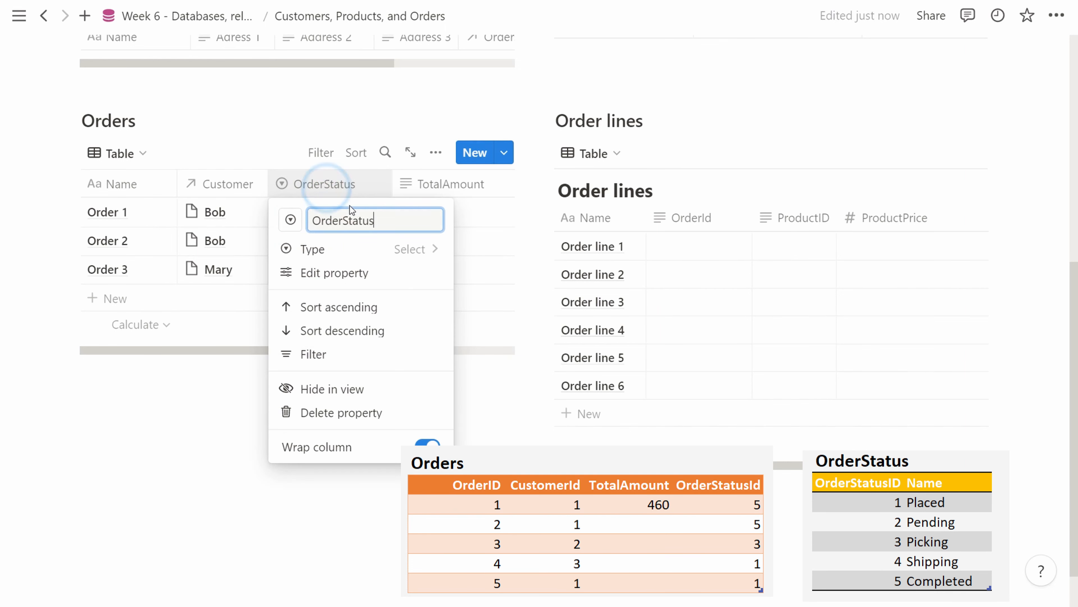
pyautogui.click(333, 272)
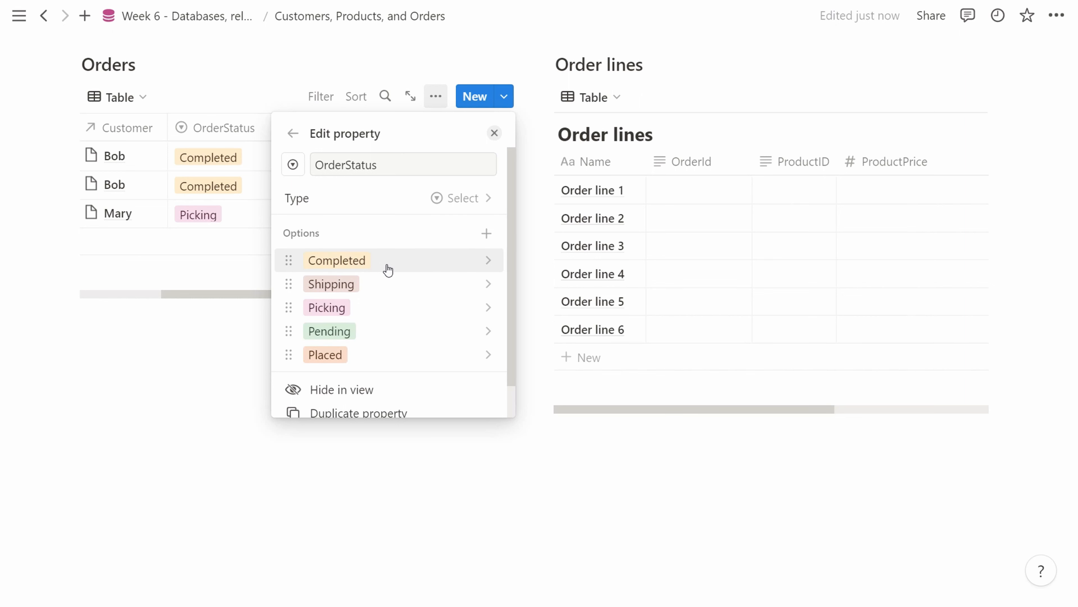
pyautogui.click(387, 268)
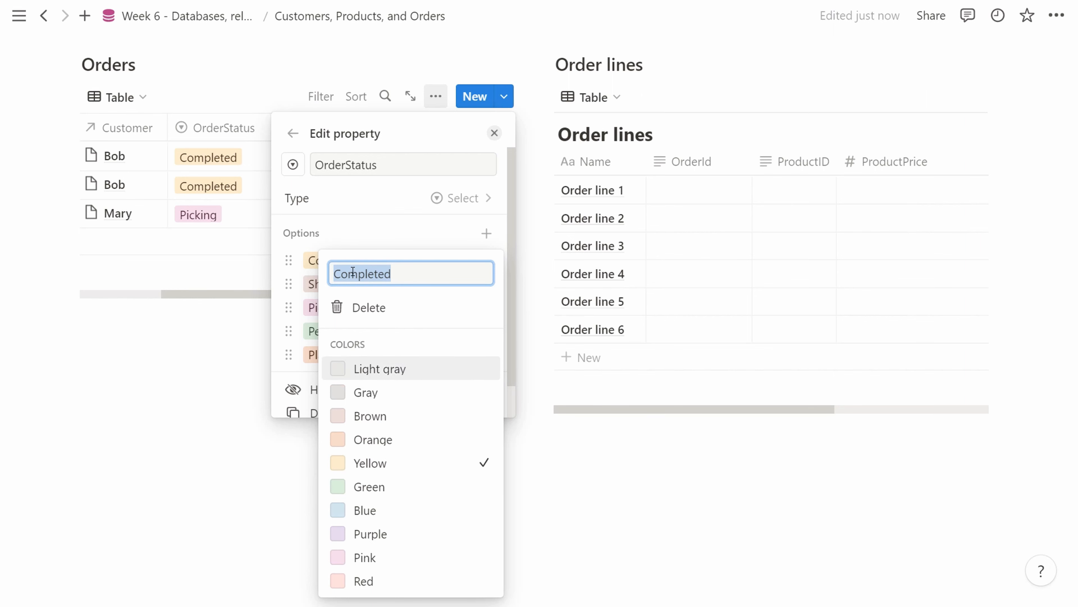
pyautogui.click(343, 232)
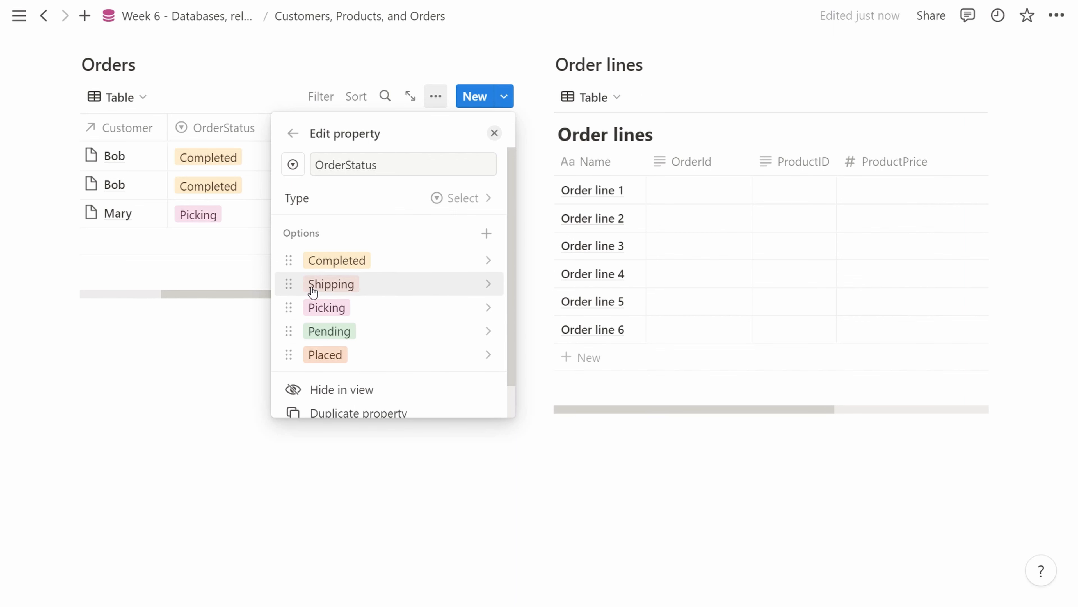
pyautogui.click(213, 377)
# - Open the first customer's page from the Customers database and move the Adress 1 property above Address 2
pyautogui.scroll(8, 375, 231)
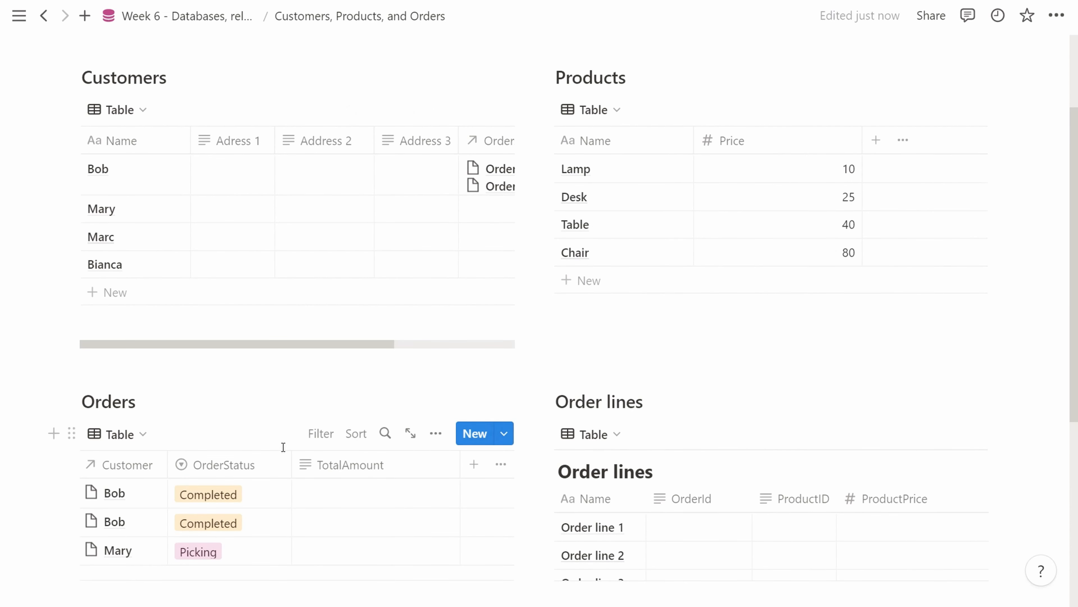
pyautogui.scroll(-2, 237, 477)
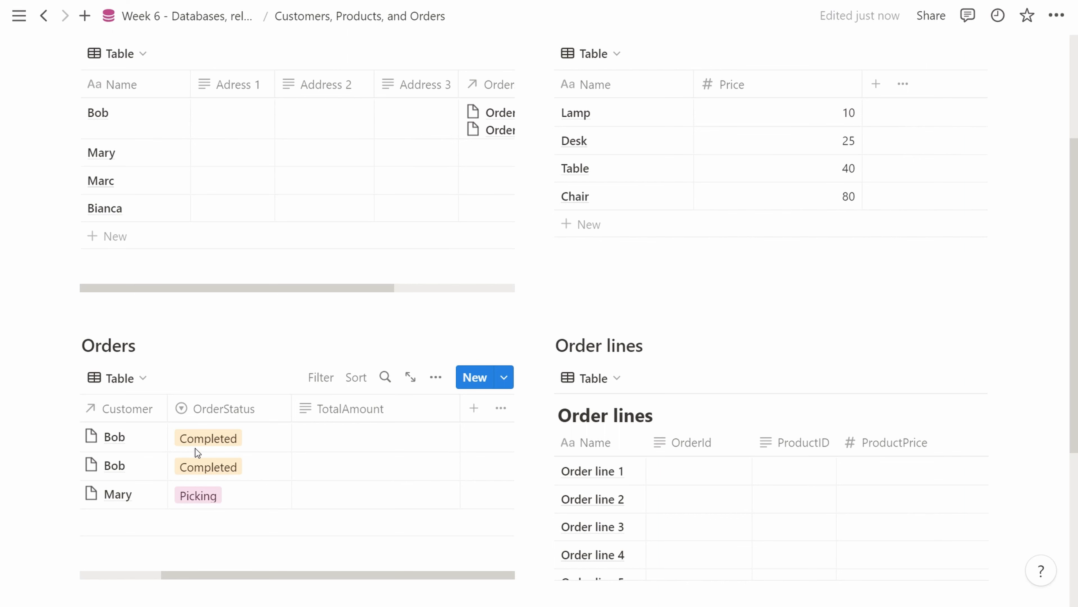
pyautogui.click(134, 437)
pyautogui.click(109, 294)
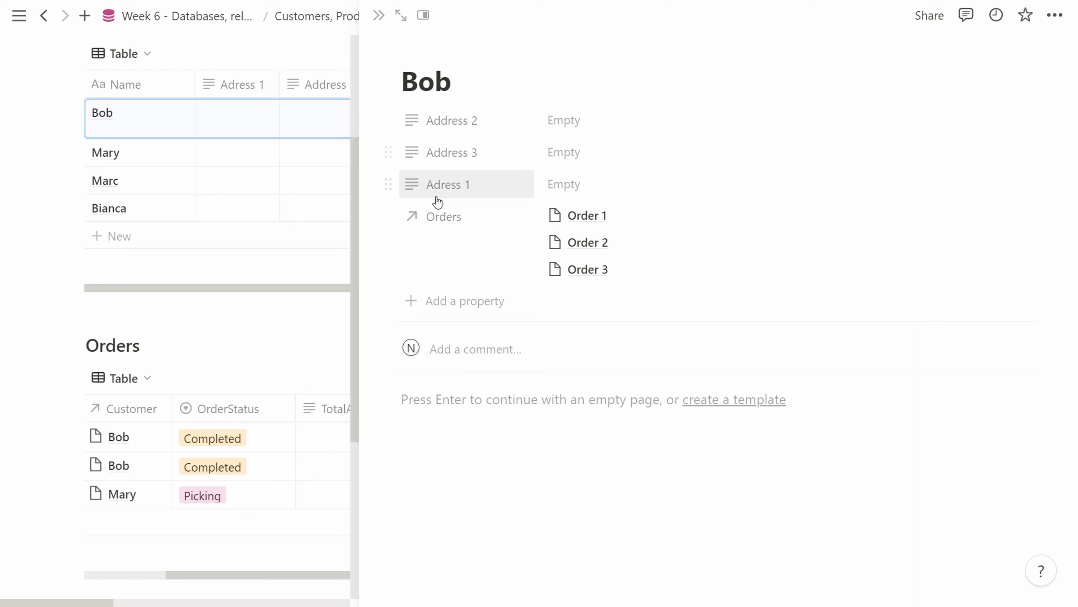
pyautogui.moveTo(389, 183); pyautogui.dragTo(390, 126)
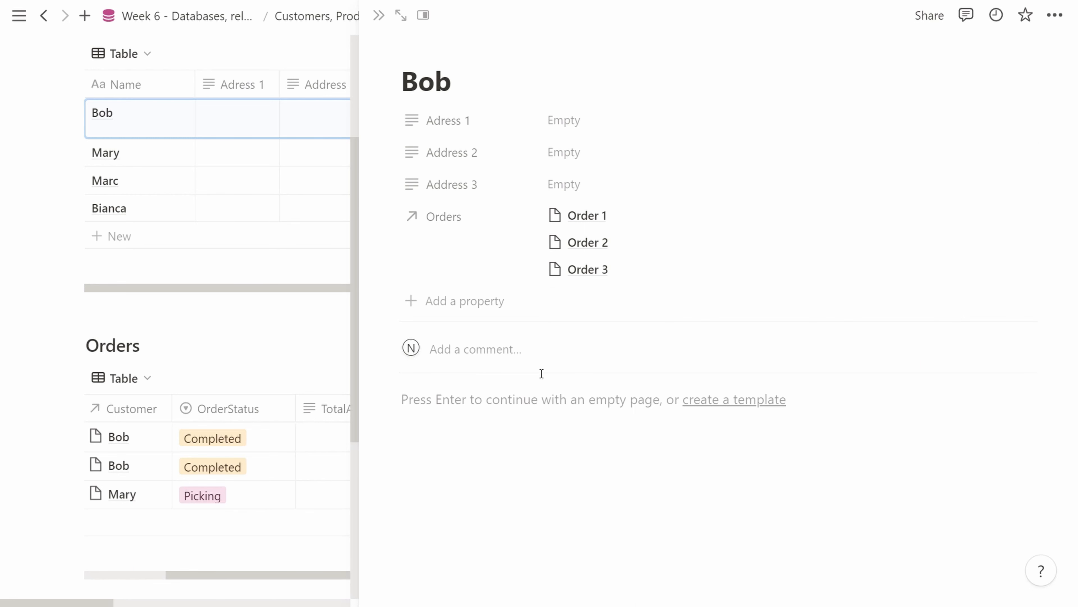
pyautogui.click(166, 322)
# - Narrow the Name column of the Orders table slightly
pyautogui.scroll(-4, 326, 393)
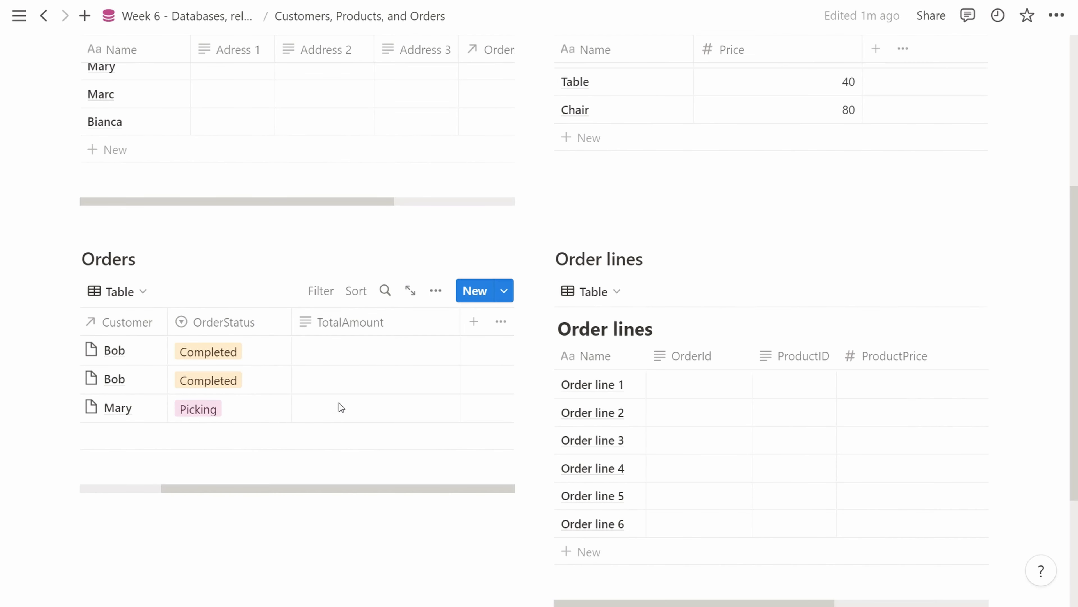
pyautogui.moveTo(244, 489); pyautogui.dragTo(128, 483)
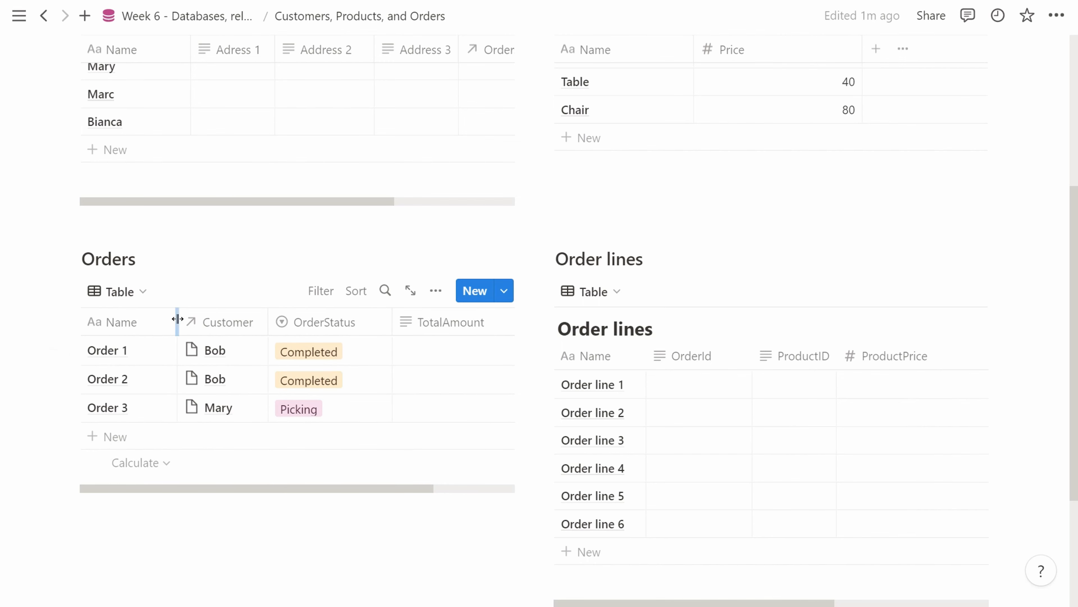
pyautogui.moveTo(176, 322); pyautogui.dragTo(164, 321)
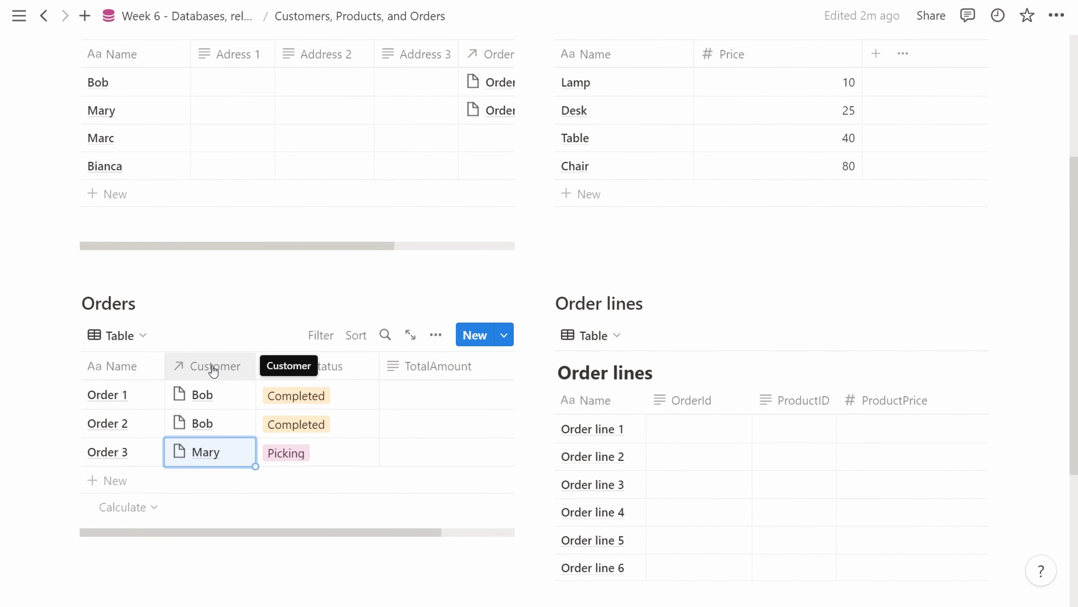
# - Open Order 3 from the second customer's linked orders in the Customers table and follow its Customer relation back to the customer's page
pyautogui.scroll(4, 214, 365)
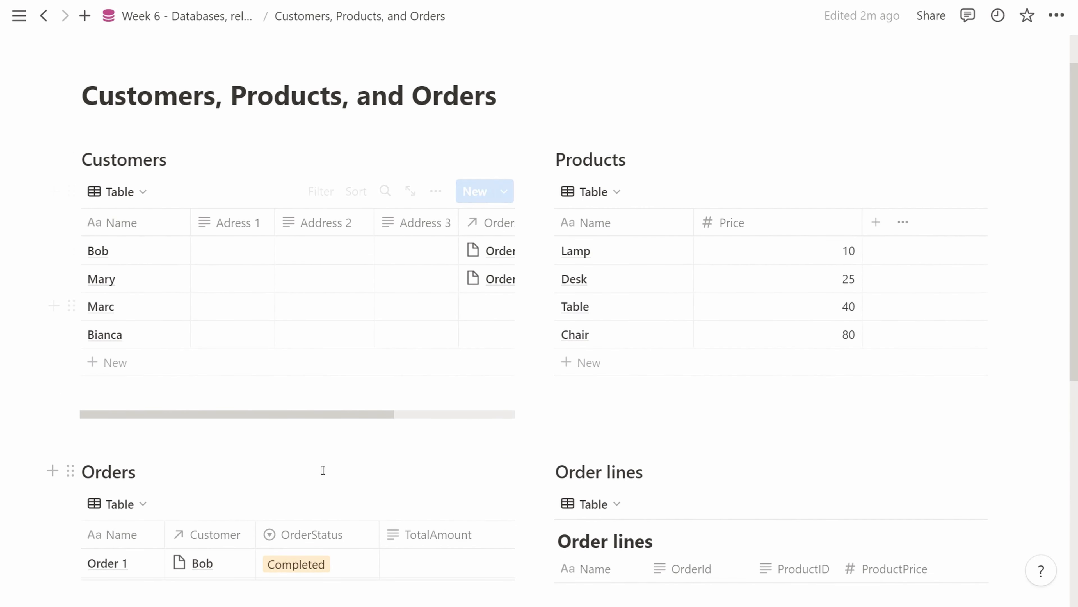
pyautogui.moveTo(312, 415); pyautogui.dragTo(427, 415)
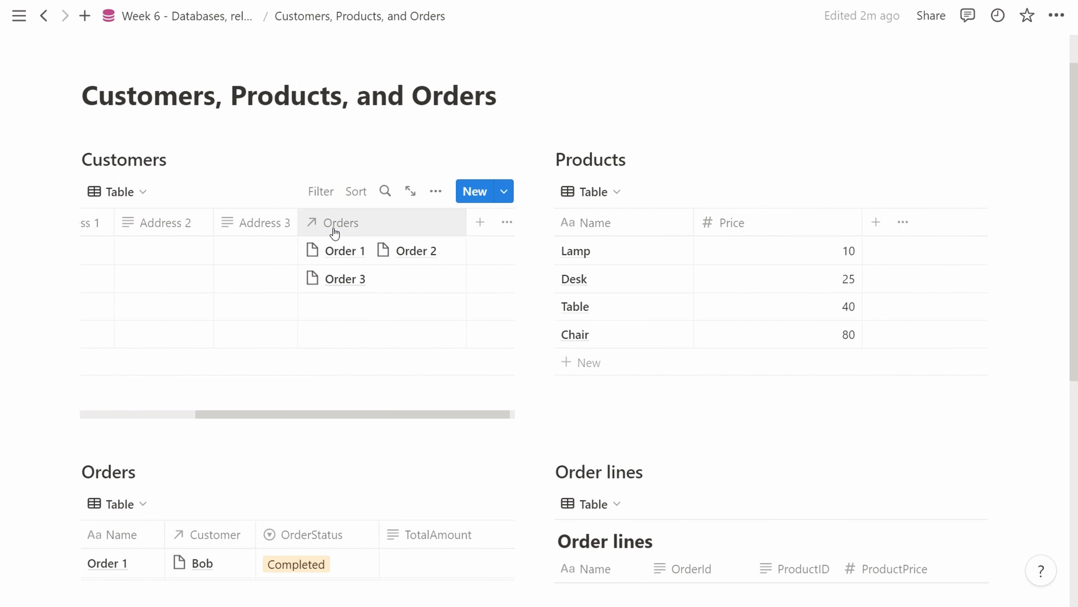
pyautogui.hscroll(-5, 380, 414)
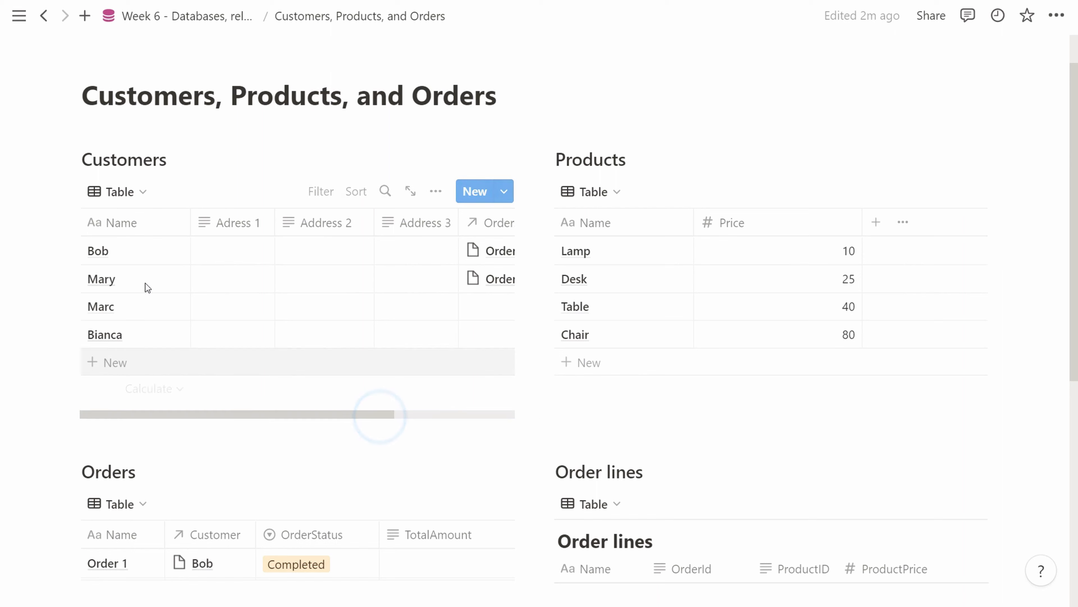
pyautogui.hscroll(5, 385, 415)
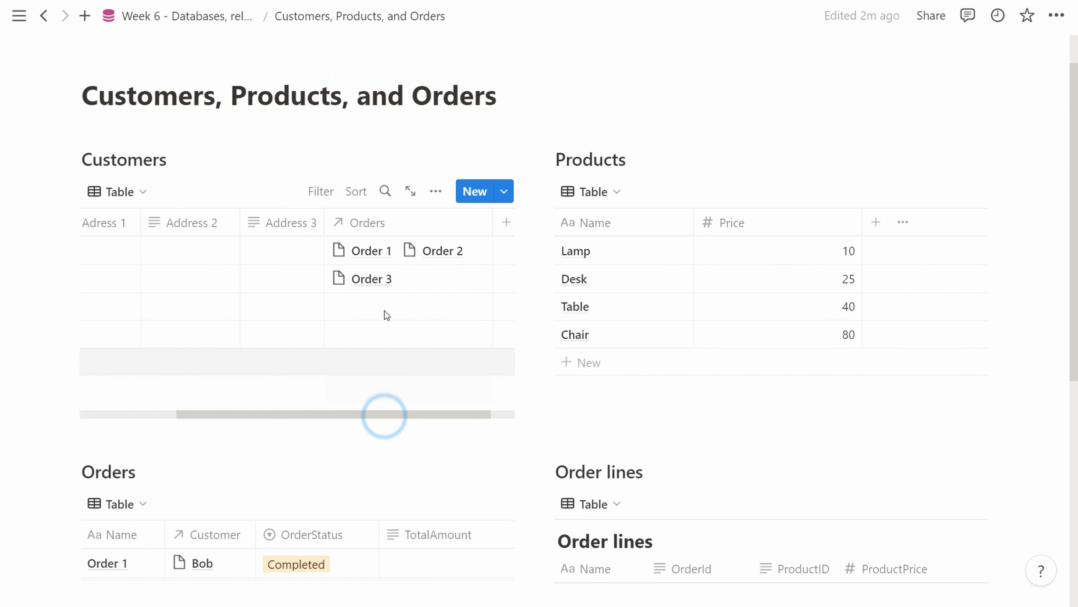
pyautogui.moveTo(376, 413); pyautogui.dragTo(173, 430)
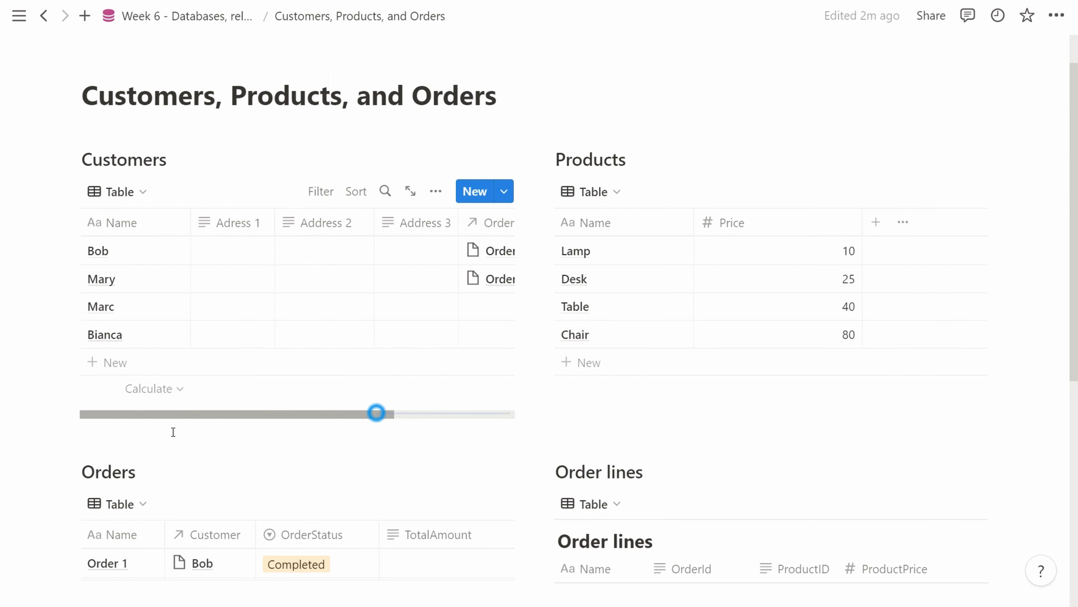
pyautogui.moveTo(288, 415); pyautogui.dragTo(416, 411)
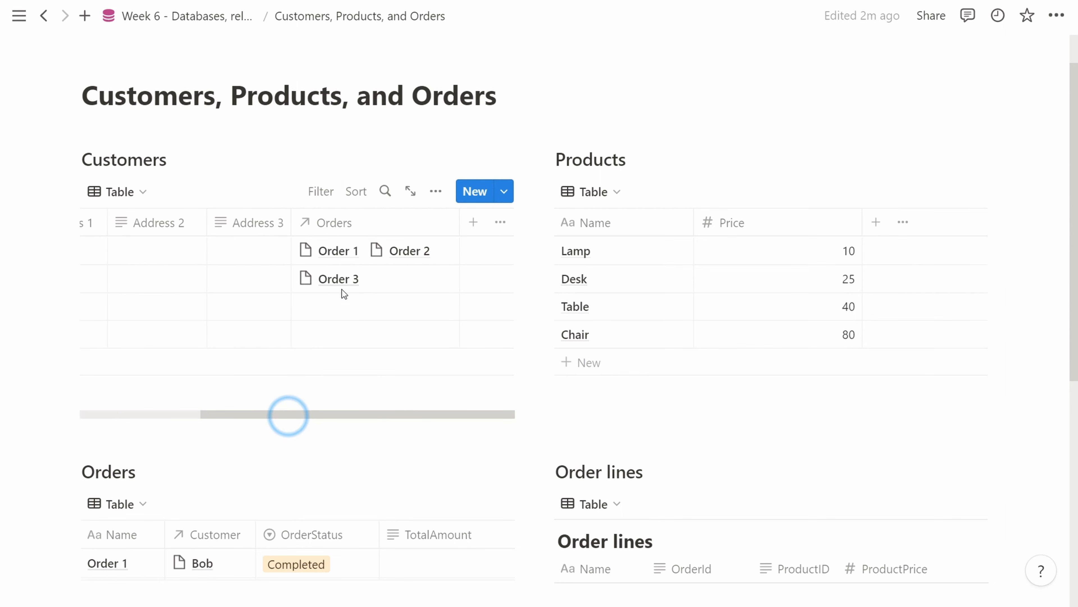
pyautogui.click(338, 279)
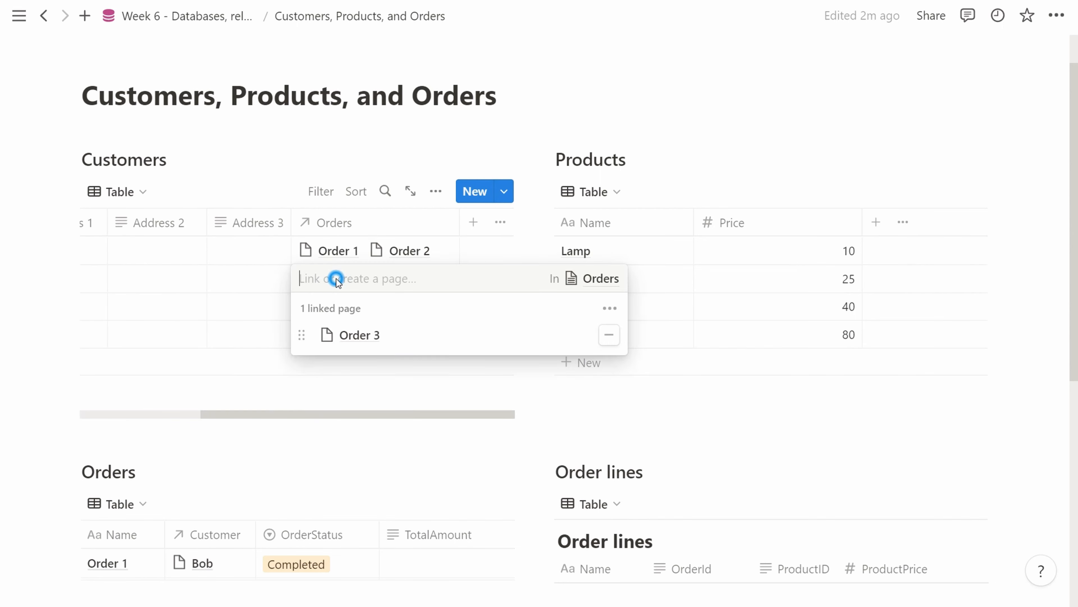
pyautogui.click(353, 335)
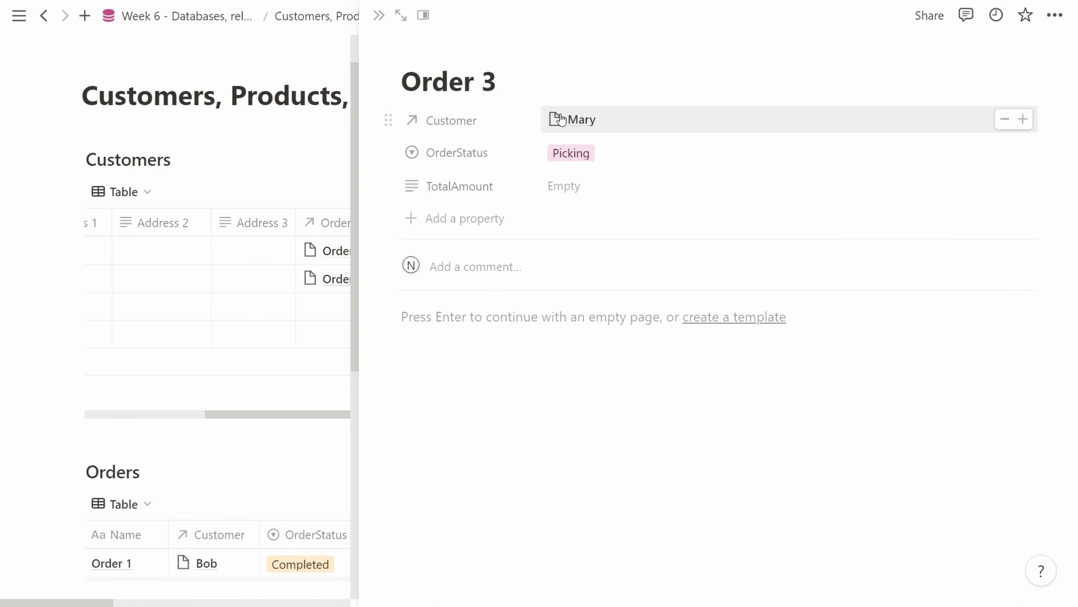
pyautogui.click(580, 120)
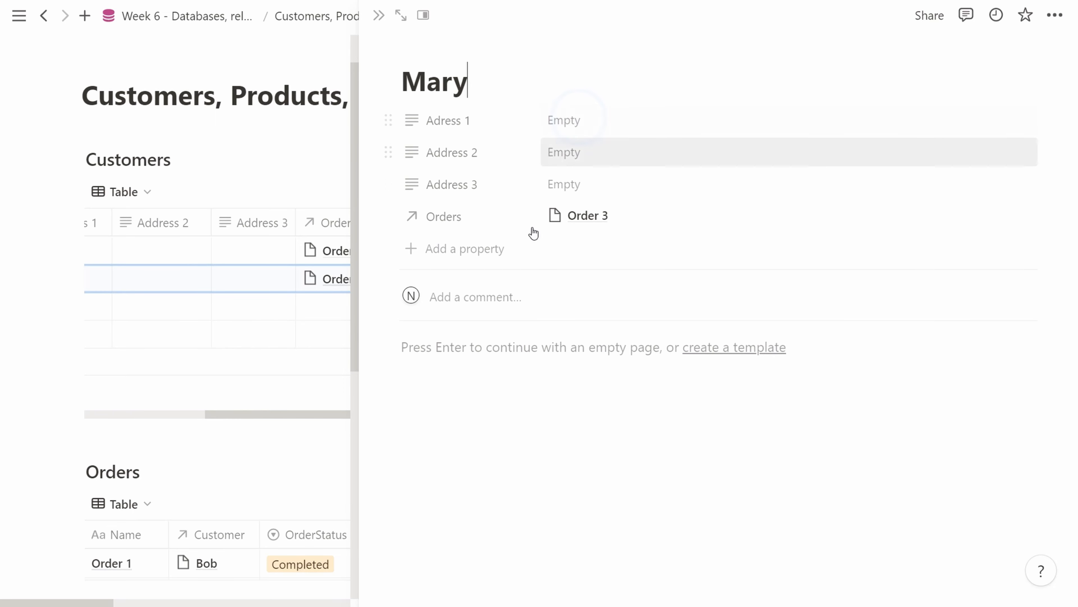
pyautogui.click(243, 441)
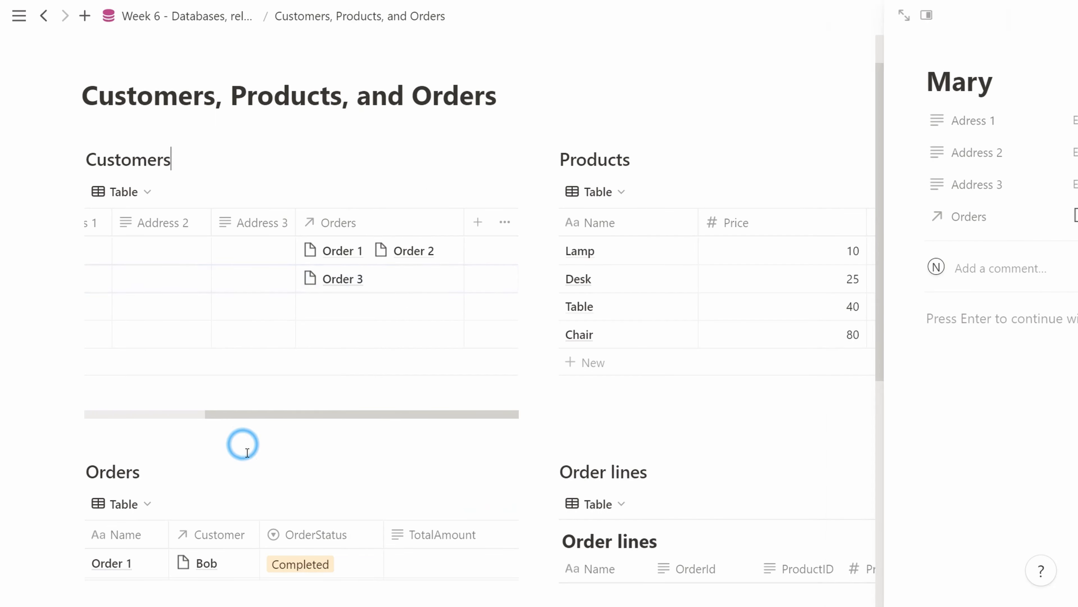
# - Rename the OrderId property of the Order lines database "Order" and change its type to Relation
pyautogui.scroll(-10, 346, 444)
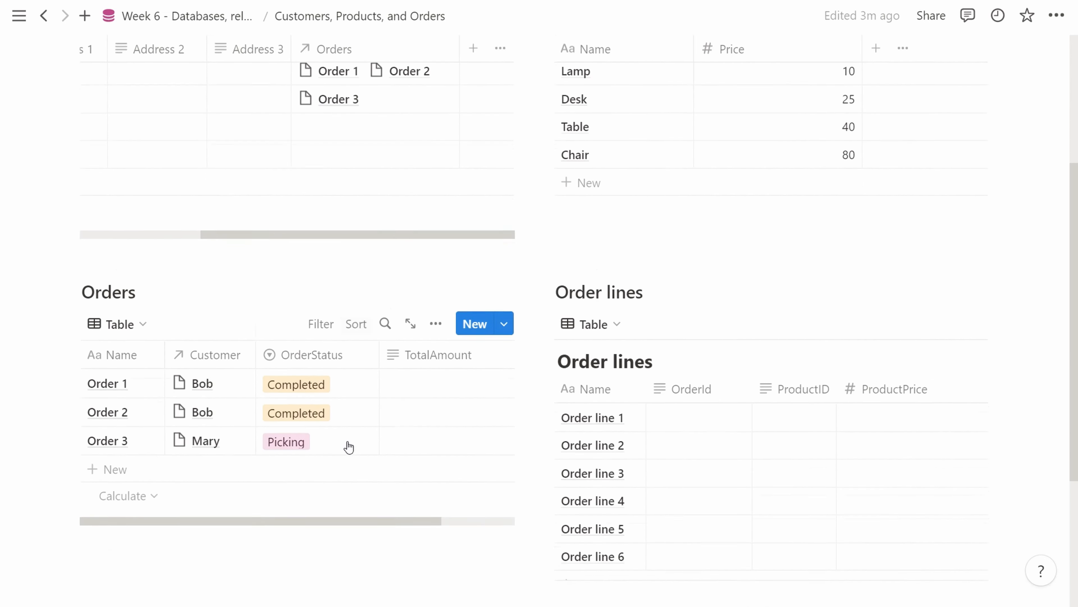
pyautogui.scroll(1, 397, 417)
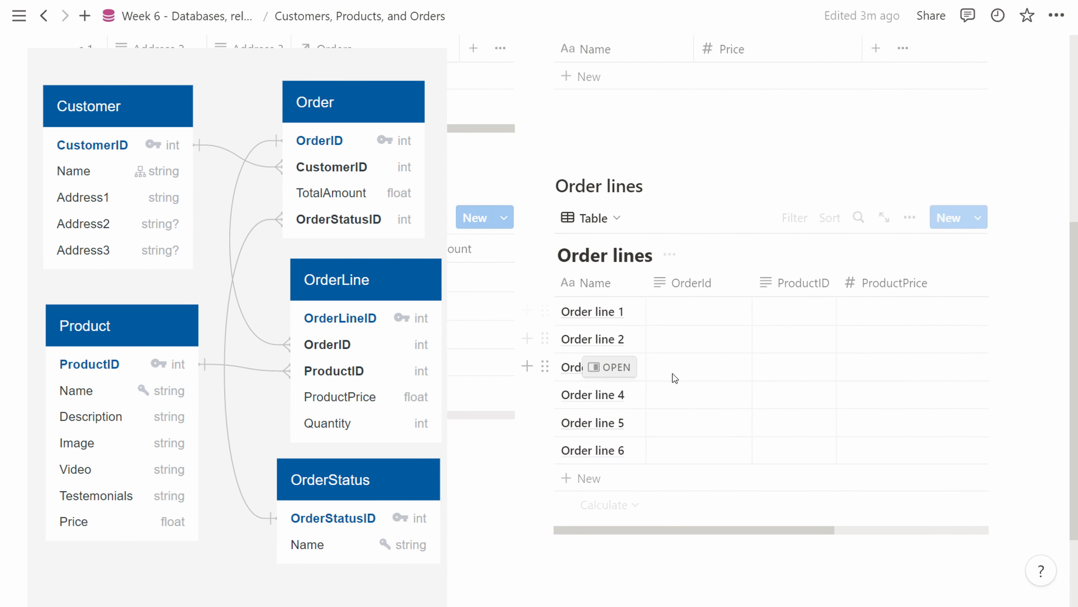
pyautogui.scroll(1, 694, 344)
pyautogui.scroll(-1, 694, 343)
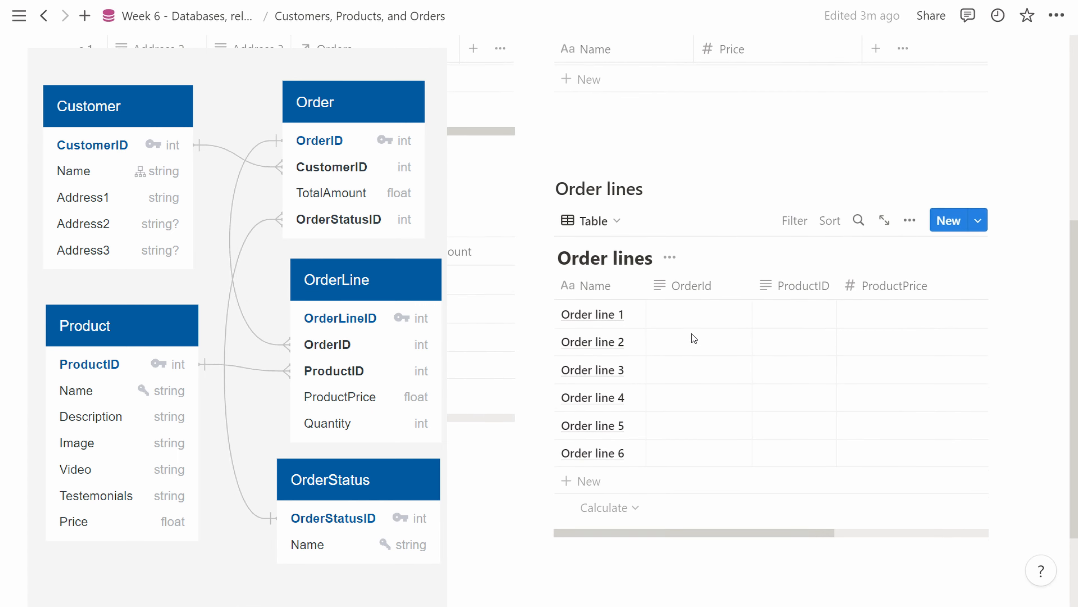
pyautogui.click(672, 284)
pyautogui.press('BackSpace')
pyautogui.press('BackSpace')
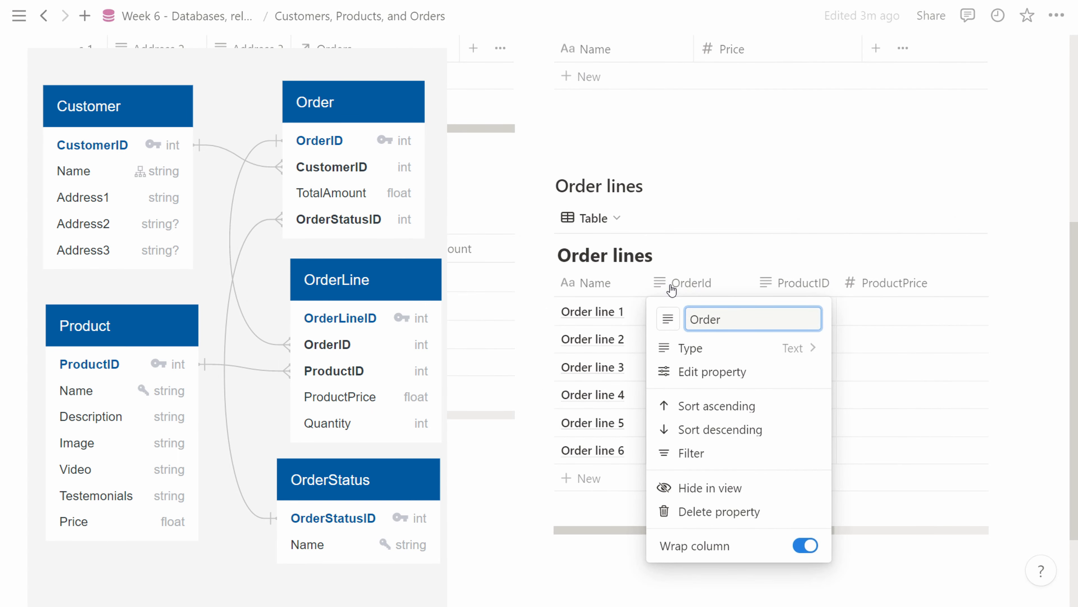
pyautogui.click(741, 348)
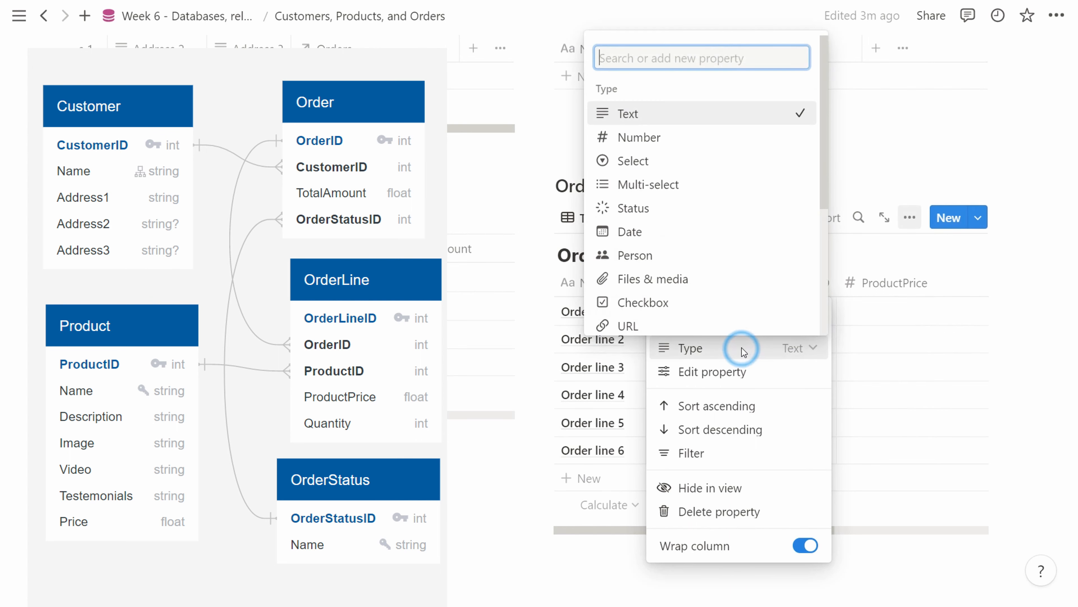
pyautogui.write('rde')
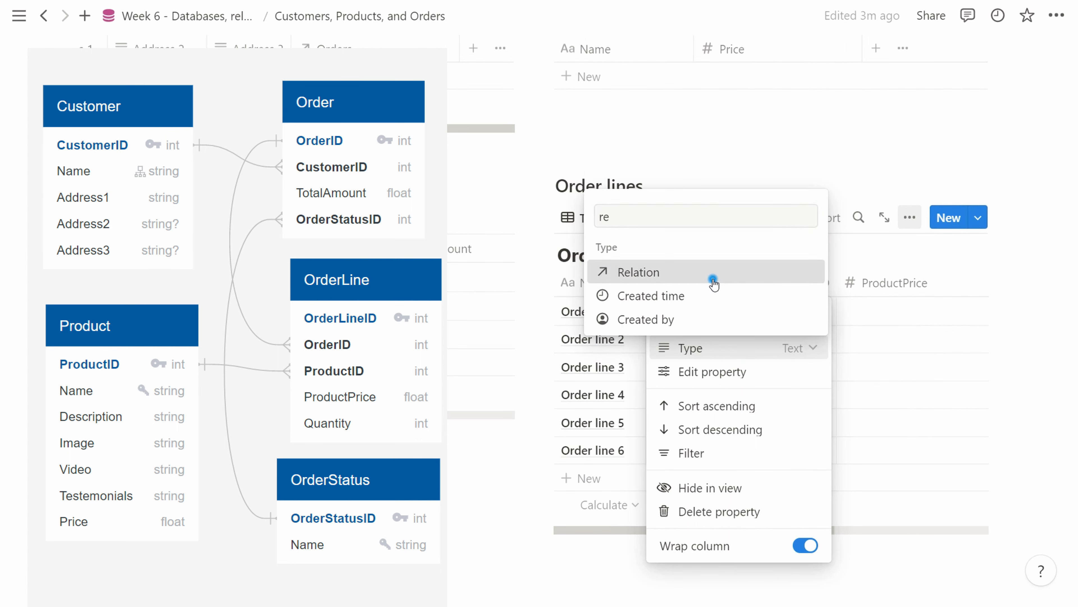
pyautogui.click(716, 279)
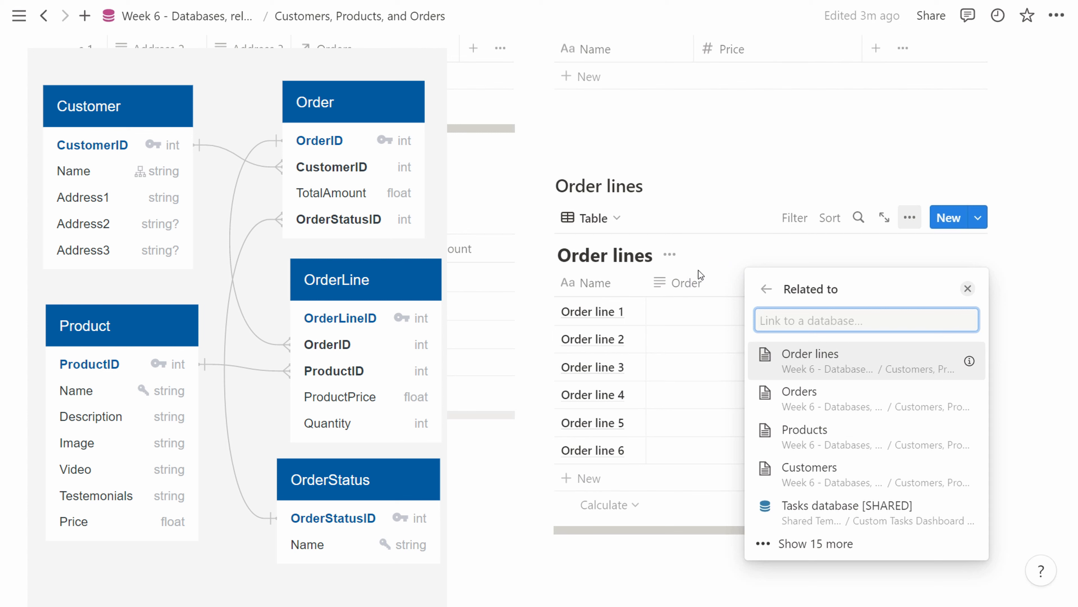
# - Relate the Order property to the Orders database with a limit of 1 page, show it on Orders and add the relation
pyautogui.click(804, 389)
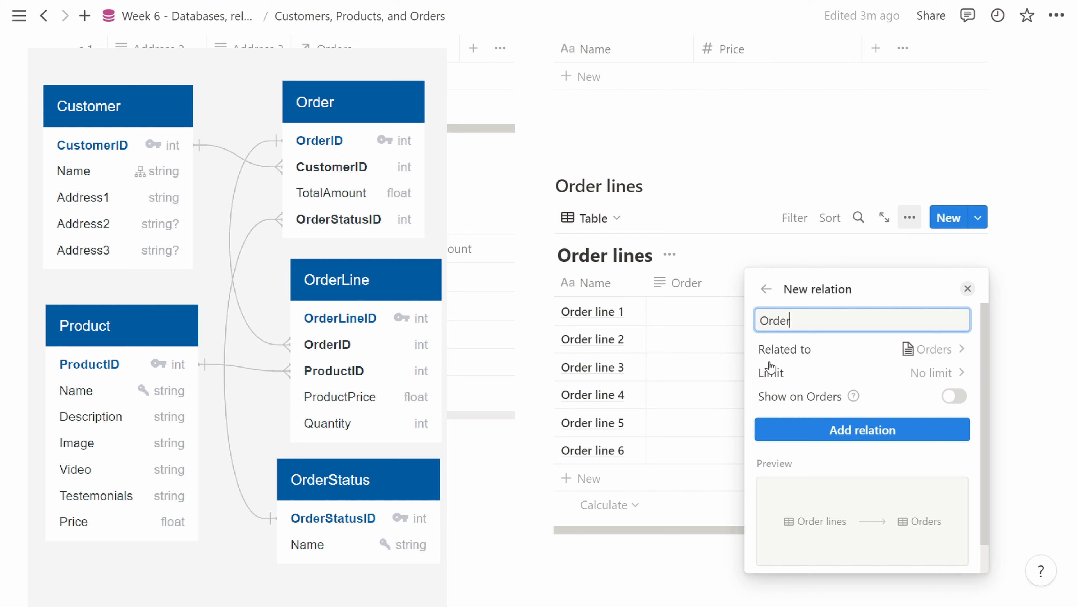
pyautogui.click(930, 373)
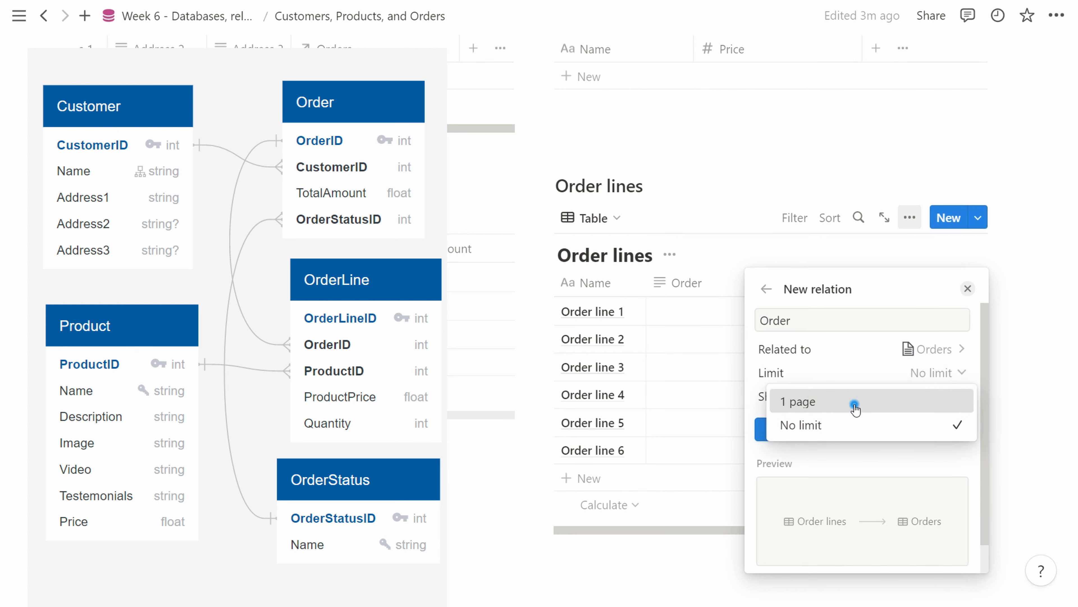
pyautogui.click(855, 406)
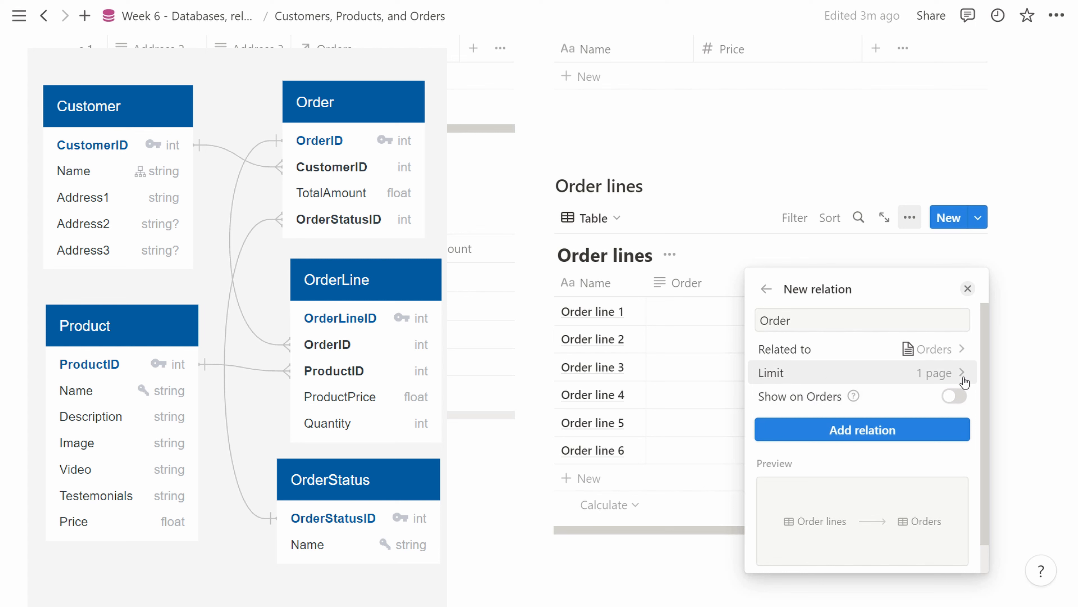
pyautogui.click(955, 396)
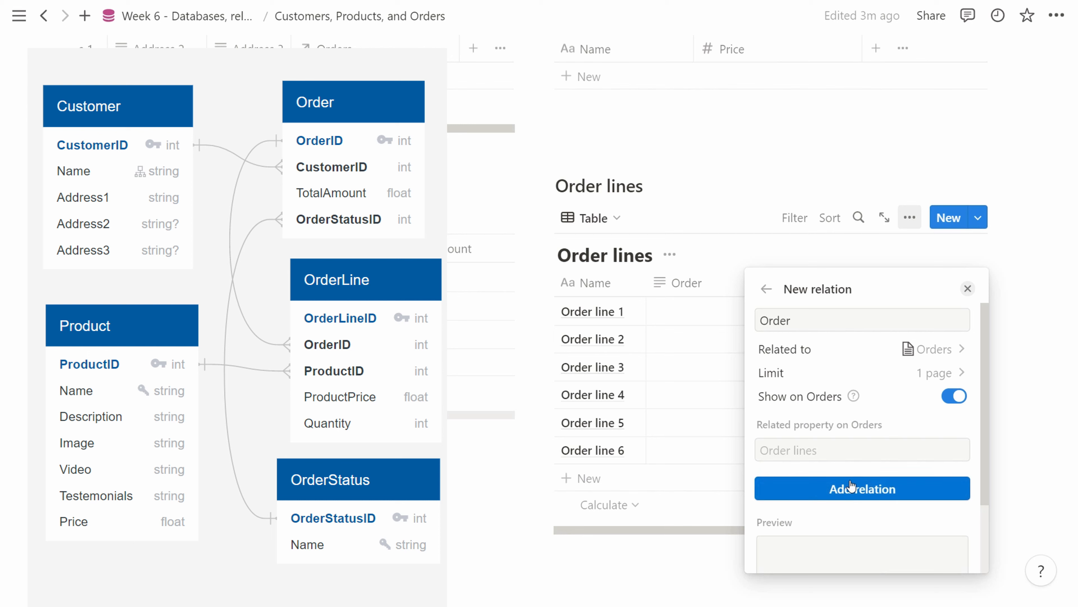
pyautogui.scroll(-2, 851, 485)
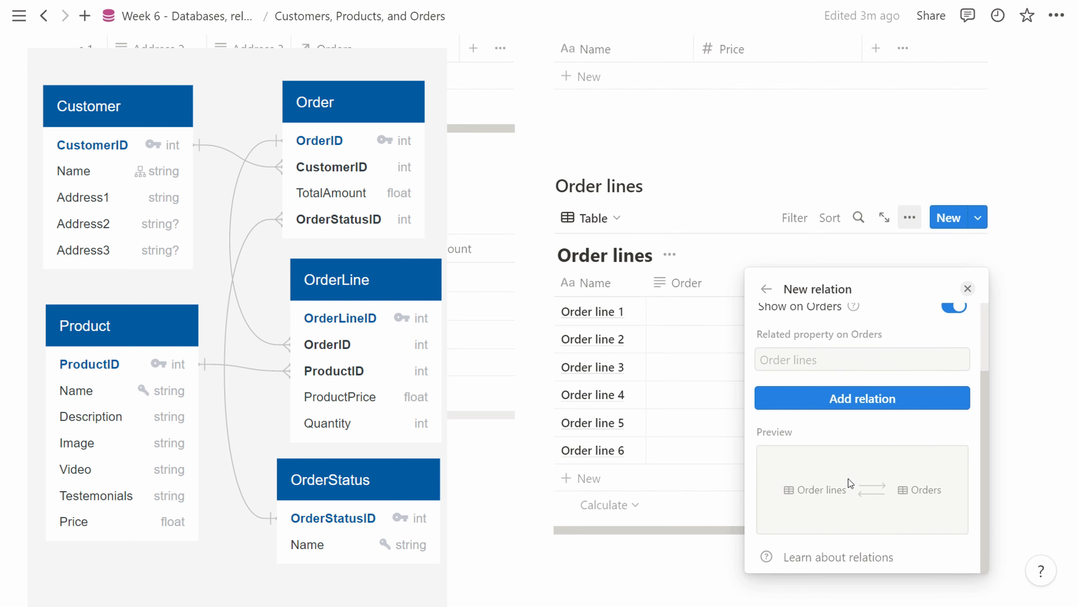
pyautogui.click(862, 399)
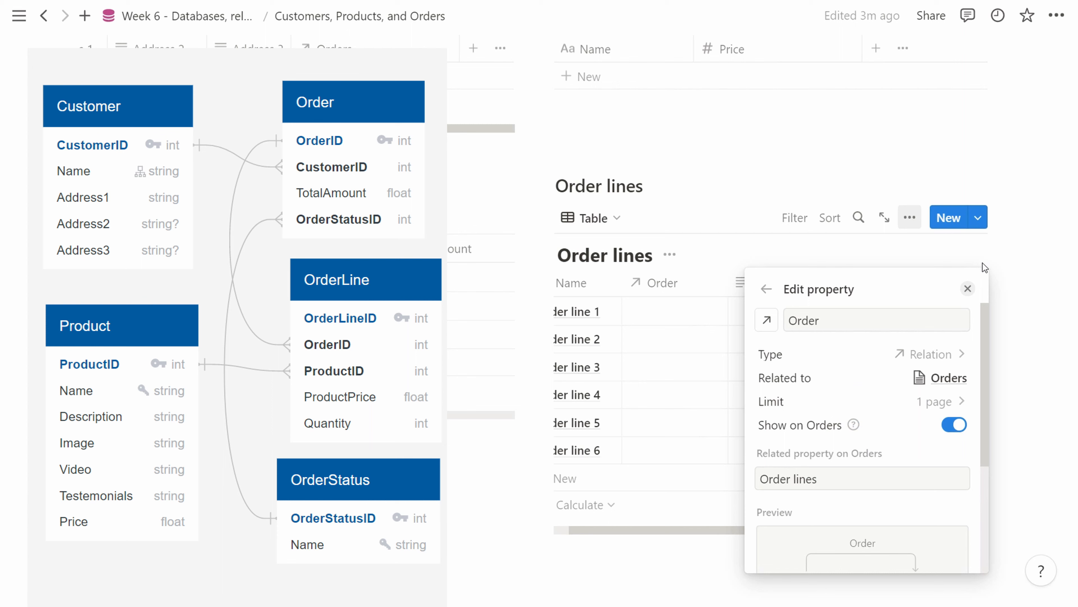
pyautogui.click(970, 287)
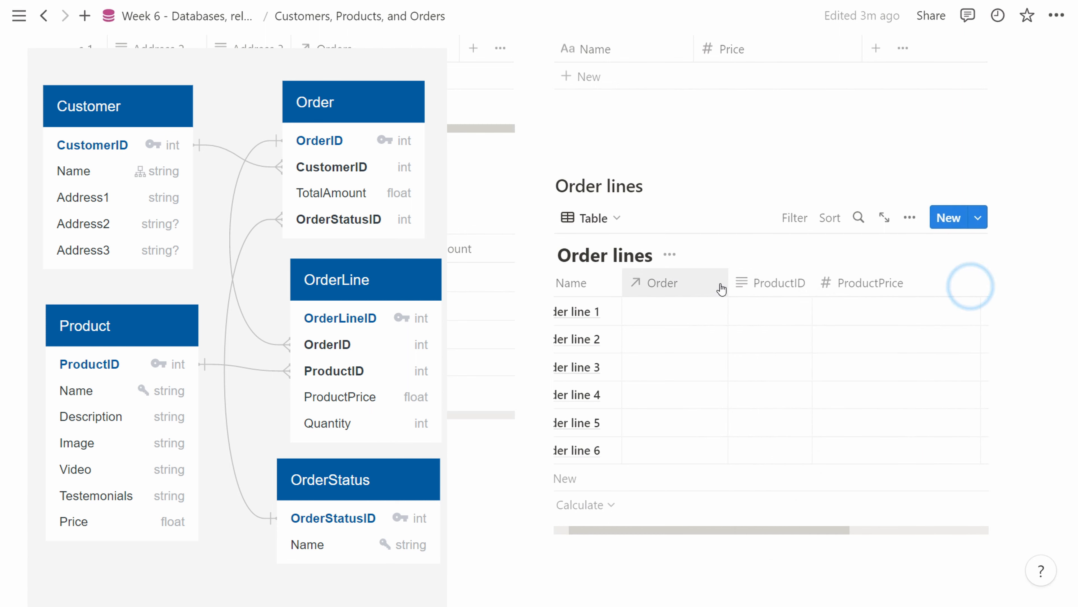
# - Rename the ProductID property of the Order lines database "Product" and change its type to Relation
pyautogui.click(765, 292)
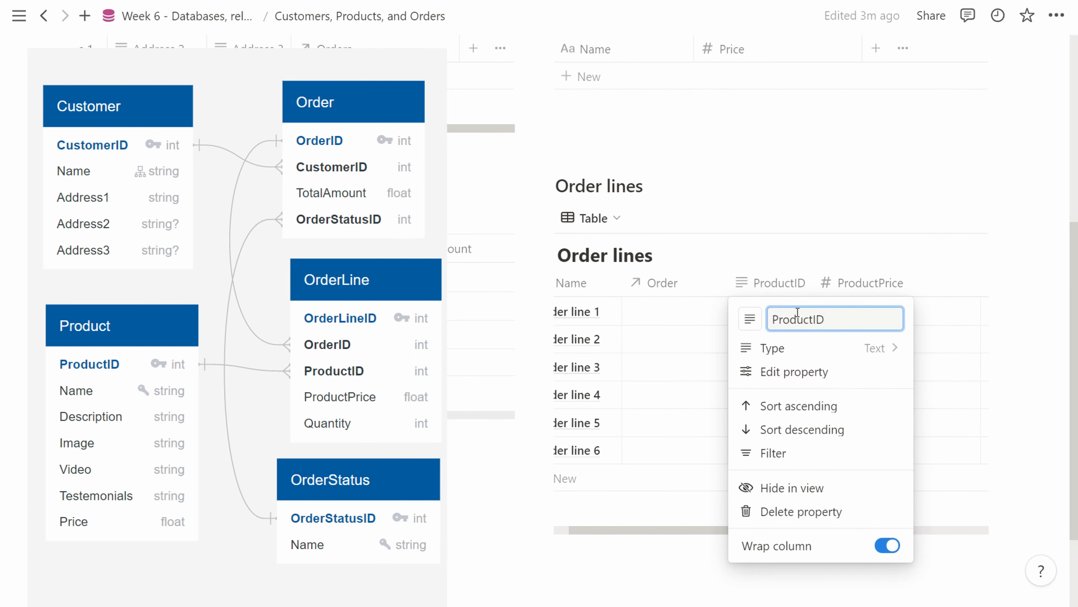
pyautogui.press('BackSpace')
pyautogui.press('BackSpace')
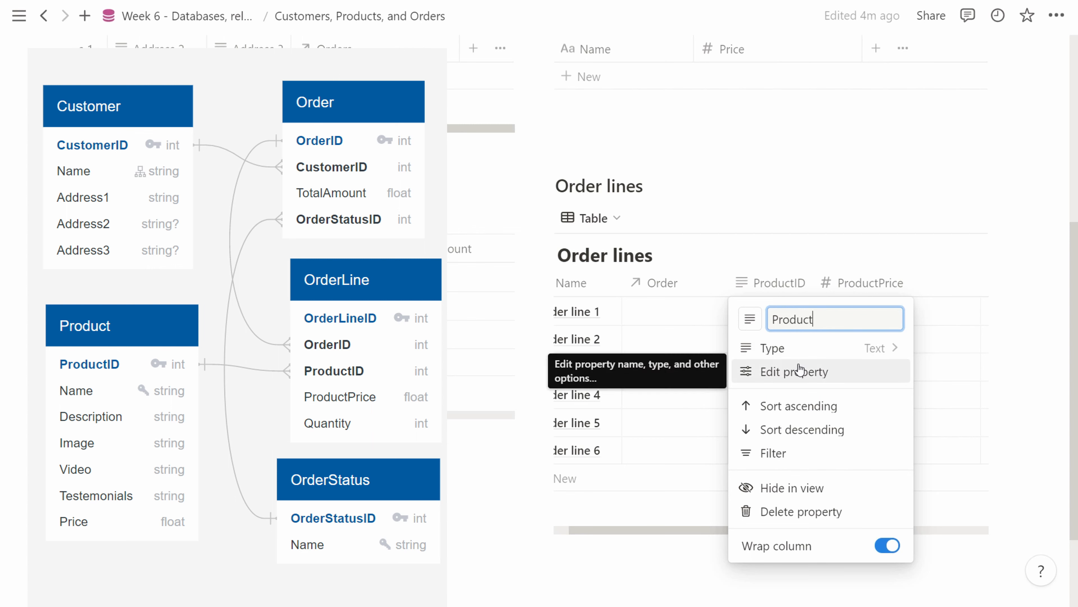
pyautogui.click(820, 370)
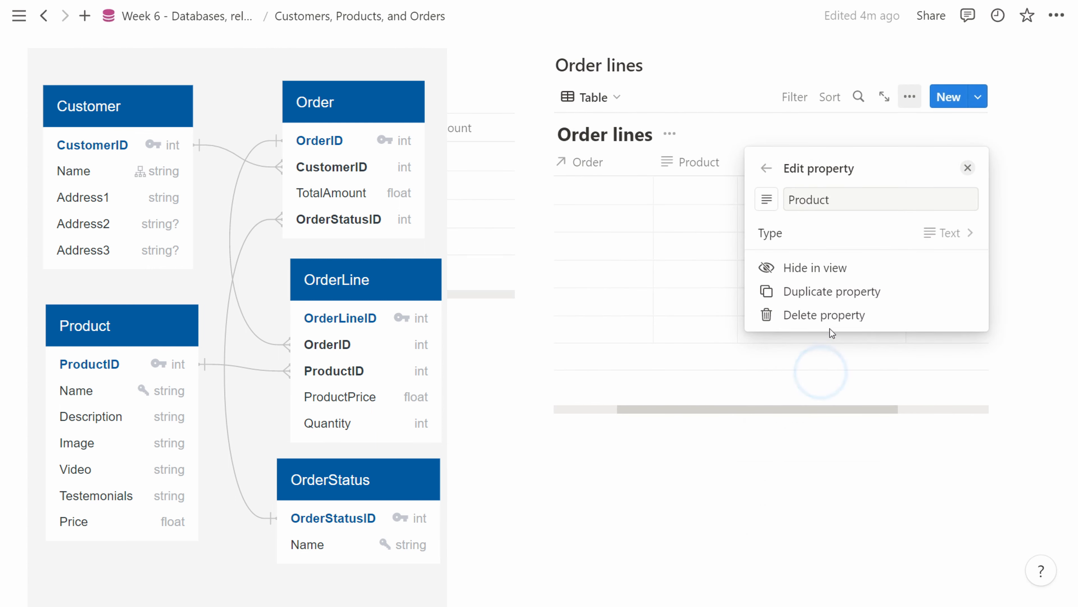
pyautogui.click(832, 230)
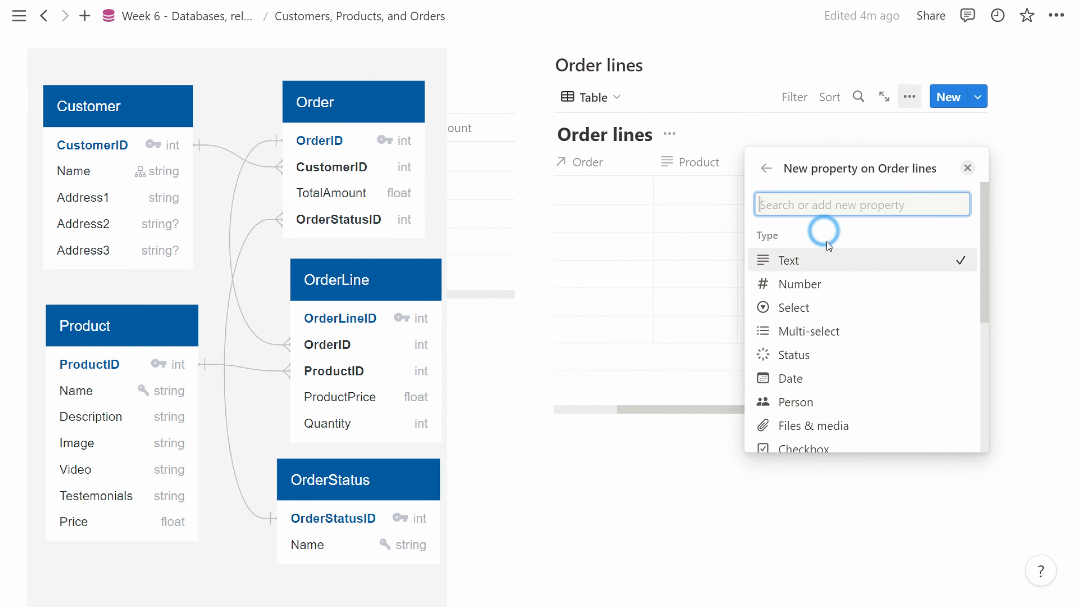
pyautogui.scroll(-4, 835, 325)
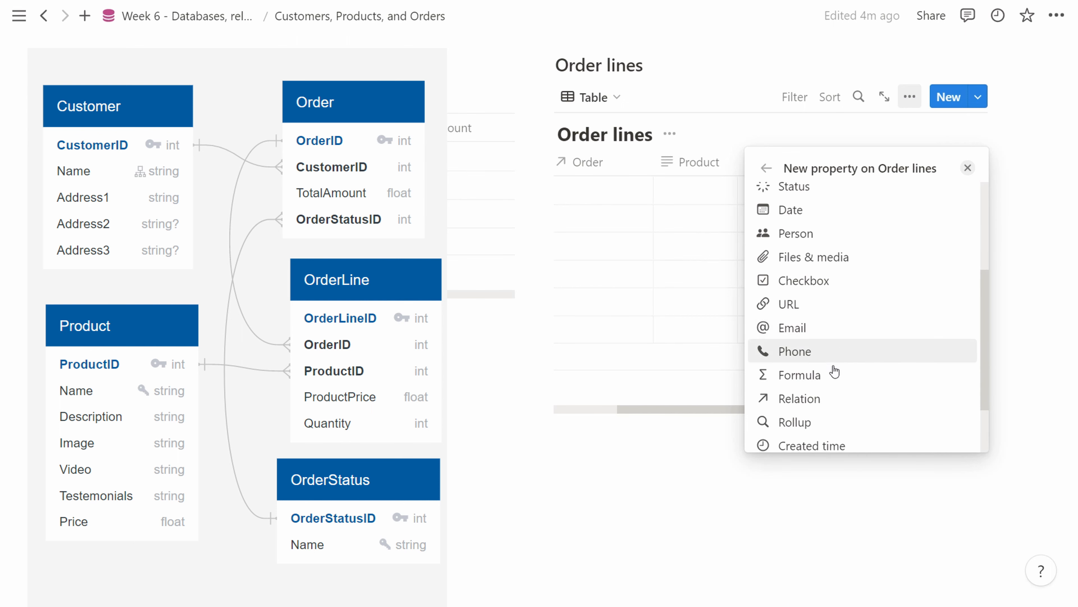
pyautogui.click(826, 397)
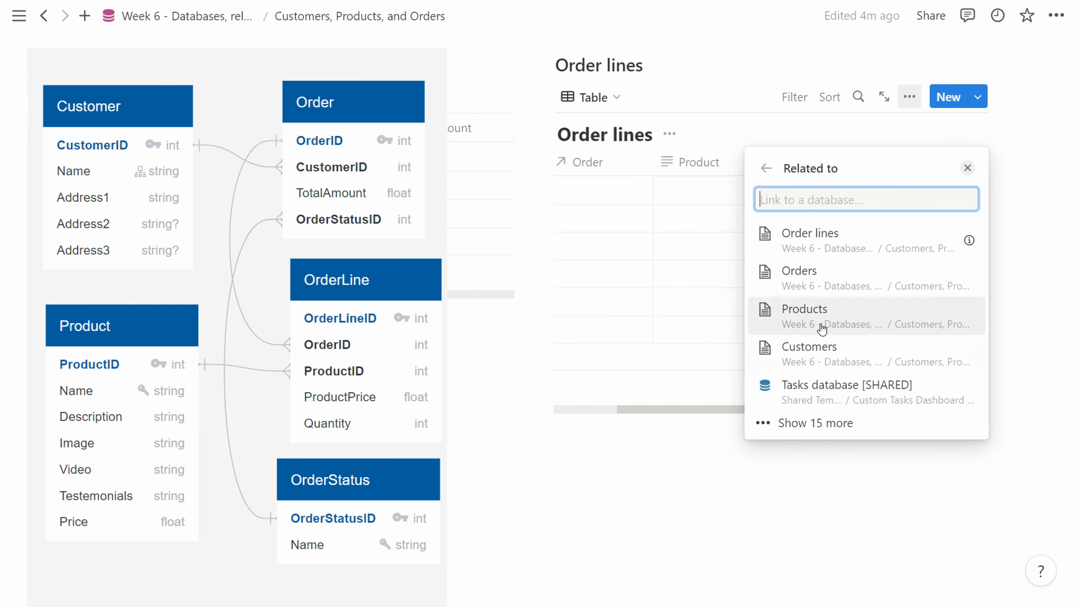
# - Relate the Product property to the Products database with a limit of 1 page and add the relation without showing it on Products
pyautogui.click(822, 326)
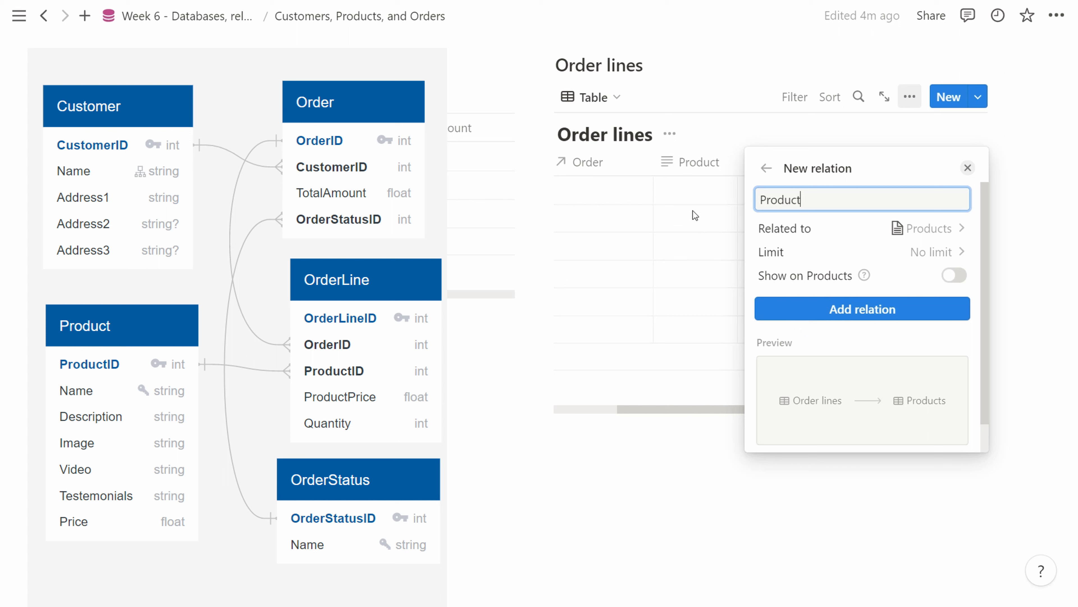
pyautogui.click(920, 252)
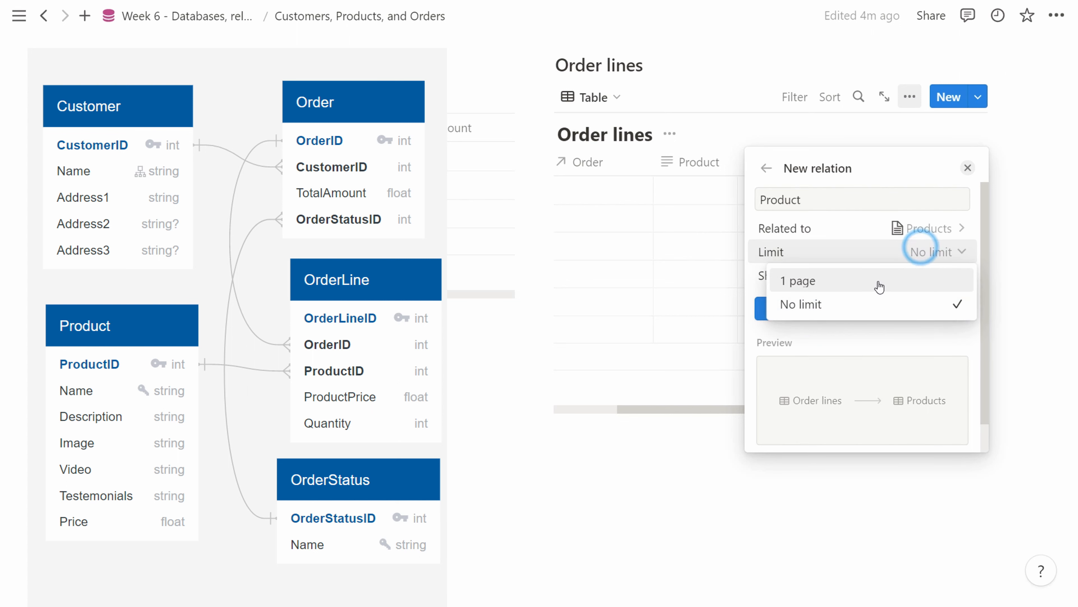
pyautogui.click(874, 280)
pyautogui.click(866, 309)
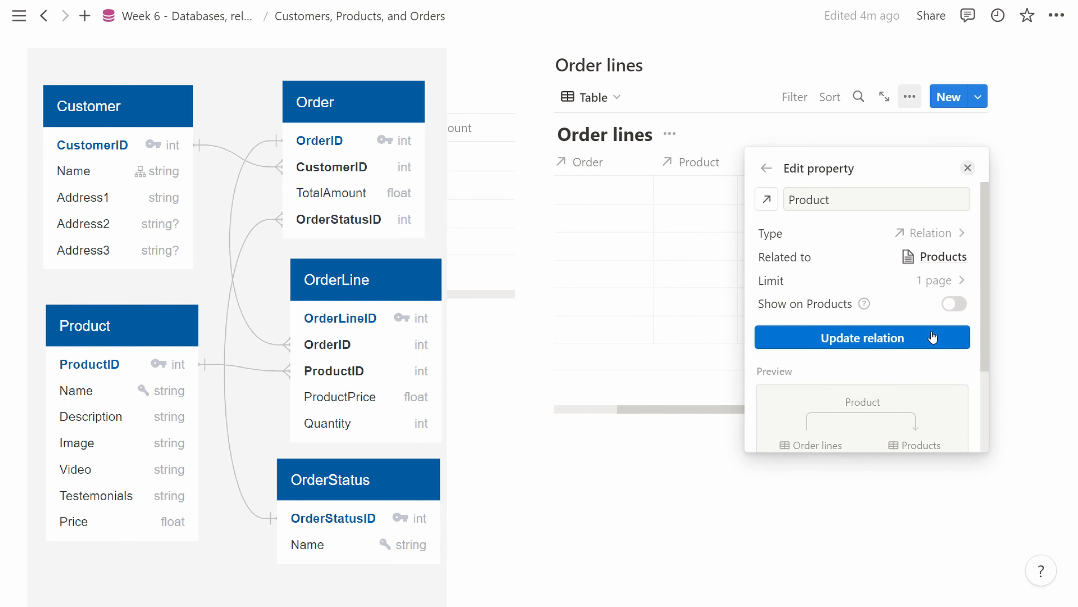
pyautogui.click(898, 338)
# - Link Order line 1, Order line 2 and Order line 3 to Order 1 in the Order lines table
pyautogui.scroll(4, 740, 419)
pyautogui.scroll(-3, 739, 425)
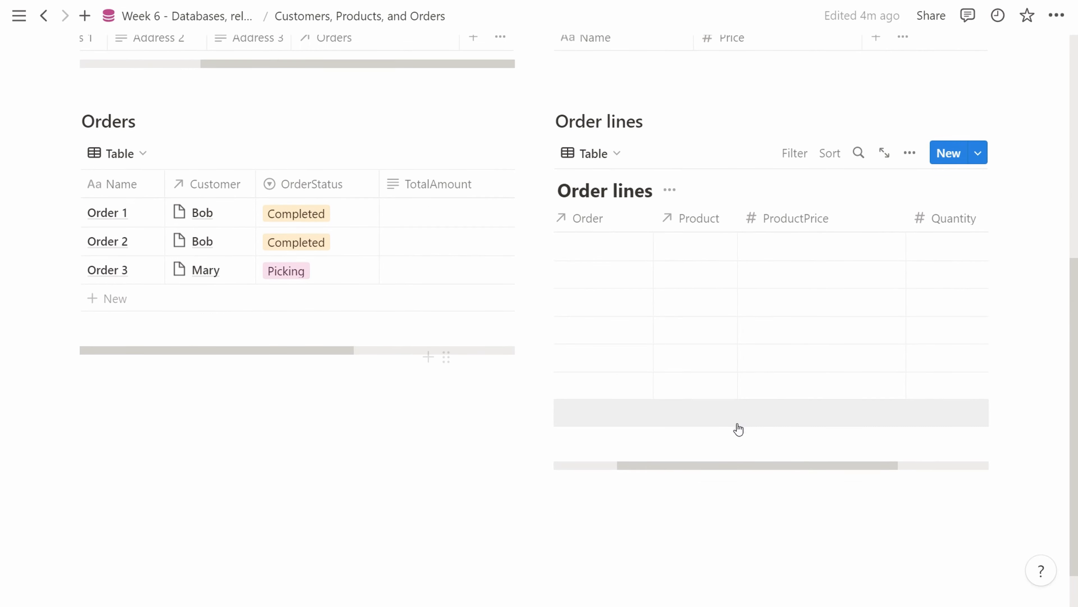
pyautogui.moveTo(747, 463); pyautogui.dragTo(684, 462)
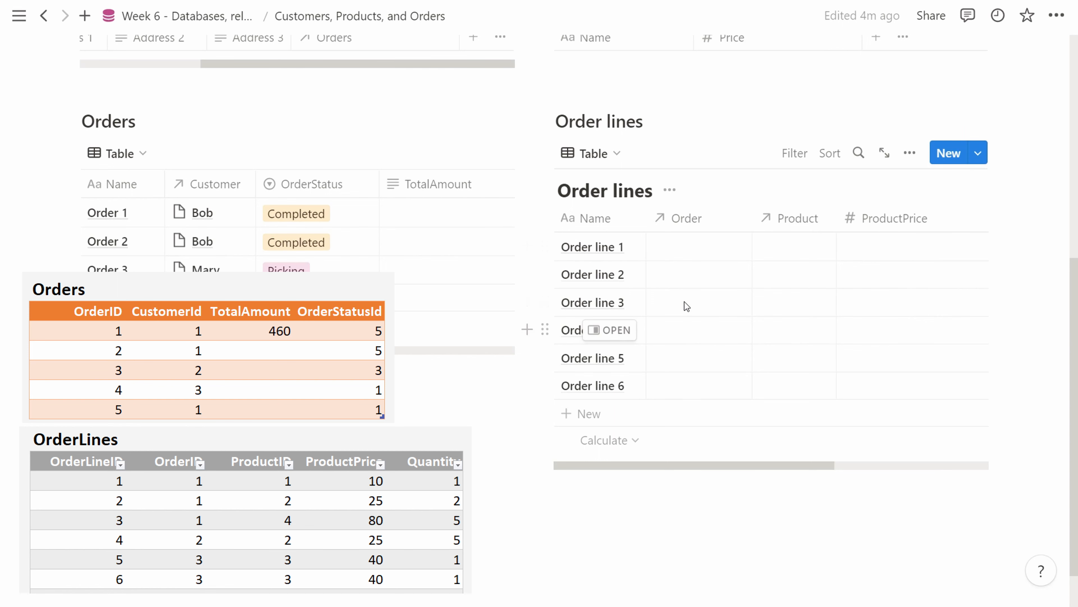
pyautogui.scroll(1, 684, 304)
pyautogui.scroll(1, 687, 306)
pyautogui.click(691, 354)
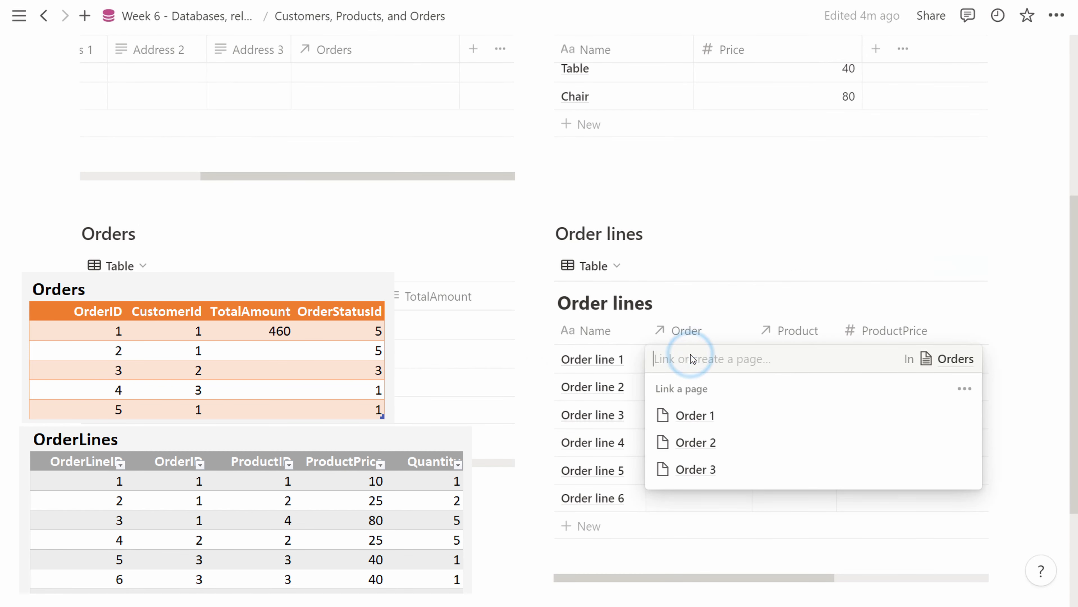
pyautogui.click(698, 414)
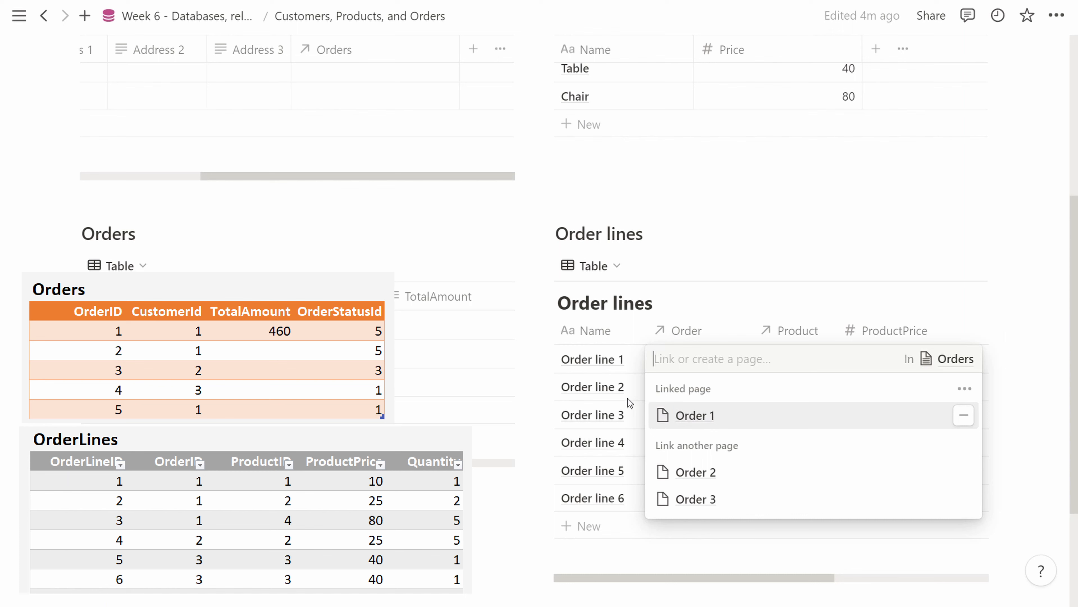
pyautogui.click(632, 393)
pyautogui.click(684, 385)
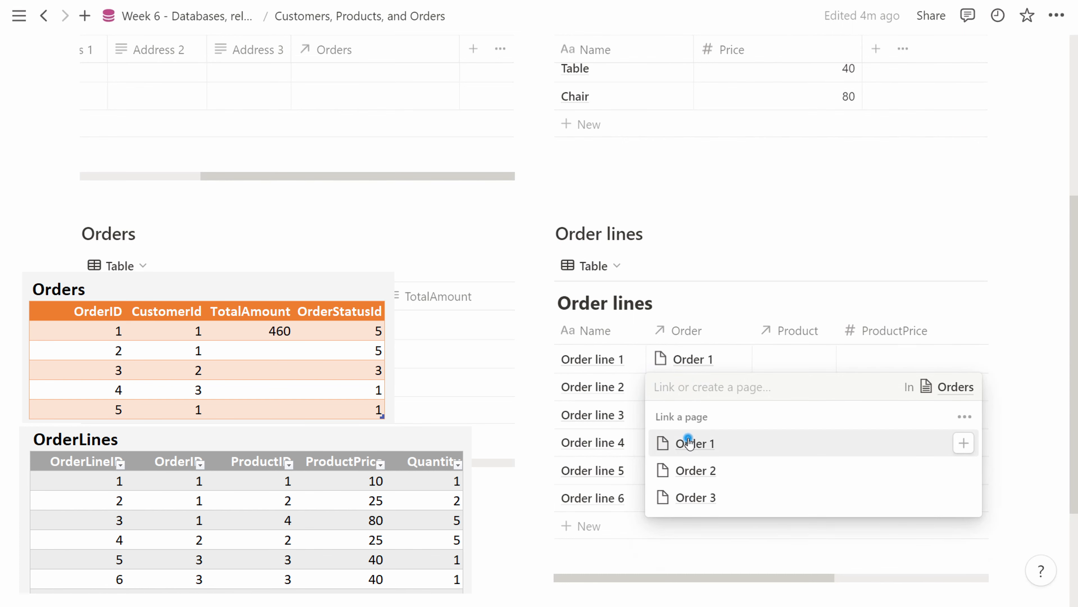
pyautogui.click(688, 443)
pyautogui.click(676, 411)
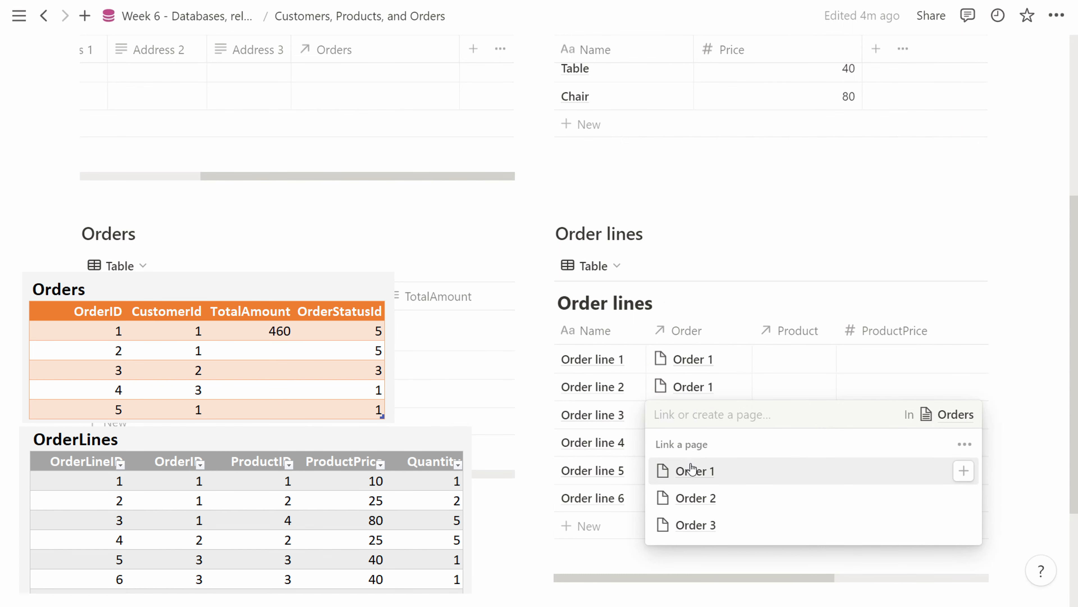
pyautogui.click(692, 470)
pyautogui.click(635, 427)
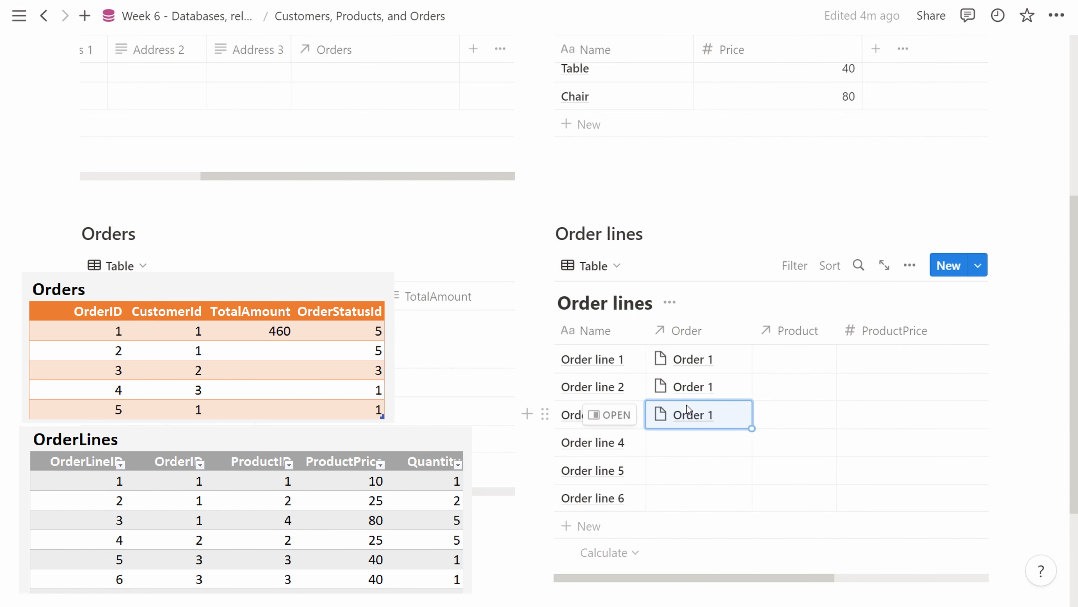
# - Link Order line 4 to Order 2, and Order line 5 and Order line 6 to Order 3
pyautogui.click(718, 440)
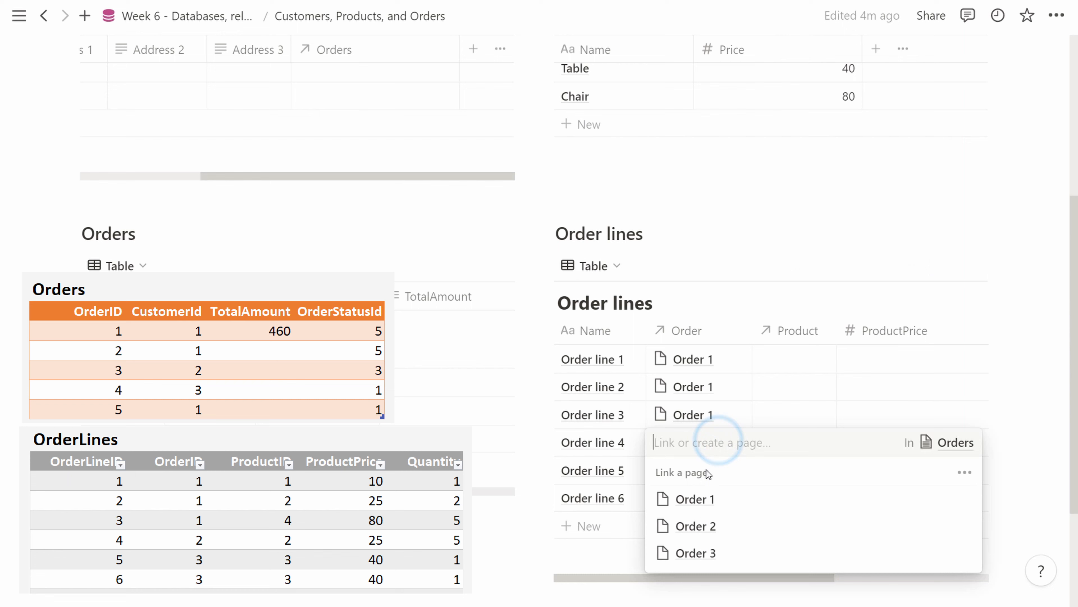
pyautogui.click(697, 524)
pyautogui.click(686, 475)
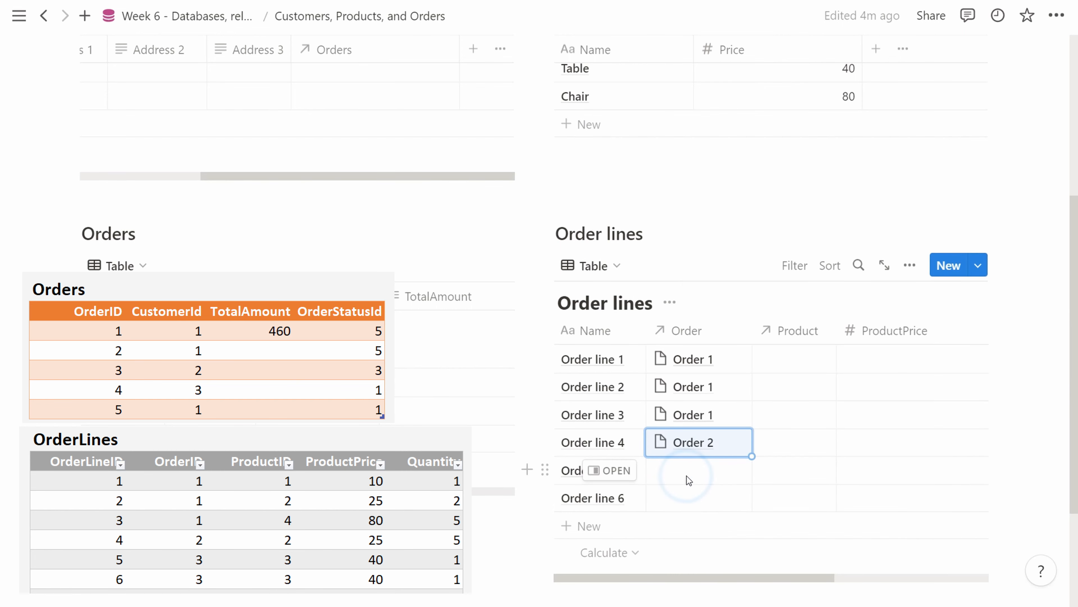
pyautogui.click(686, 477)
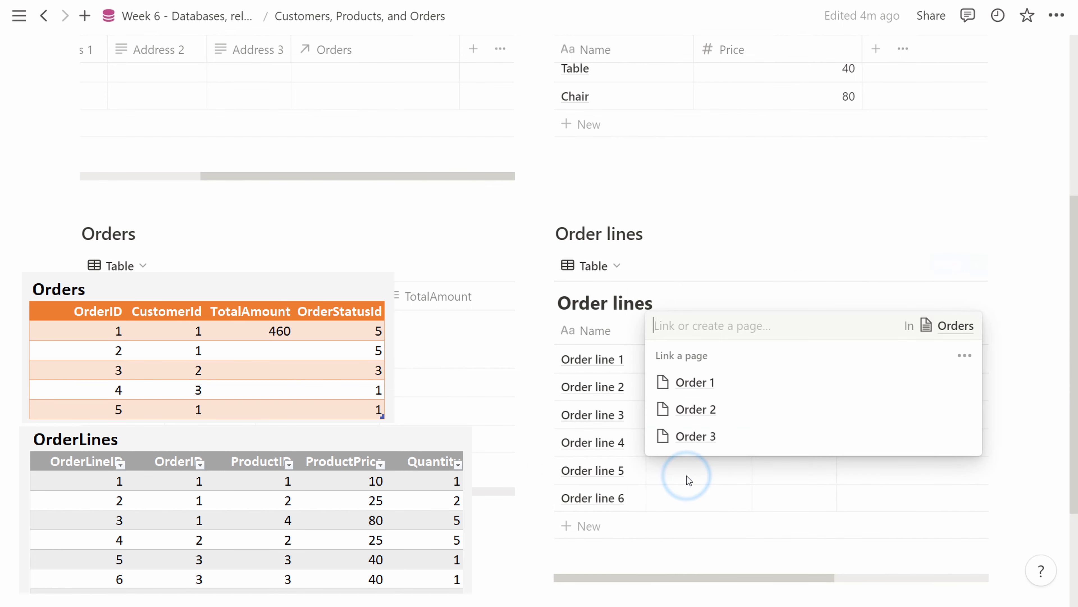
pyautogui.click(718, 438)
pyautogui.click(703, 494)
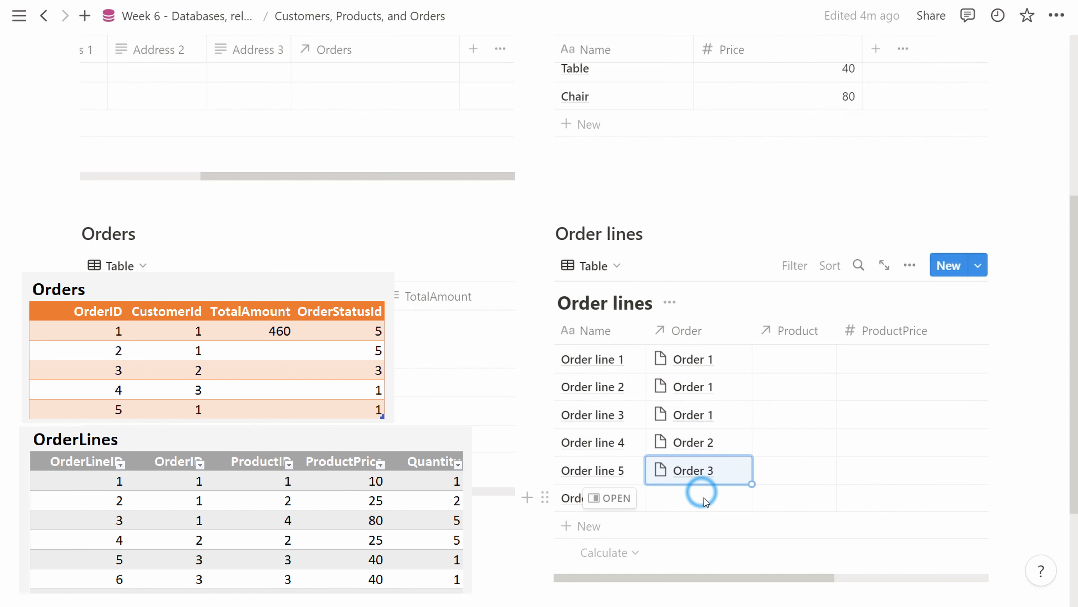
pyautogui.click(703, 497)
pyautogui.click(705, 465)
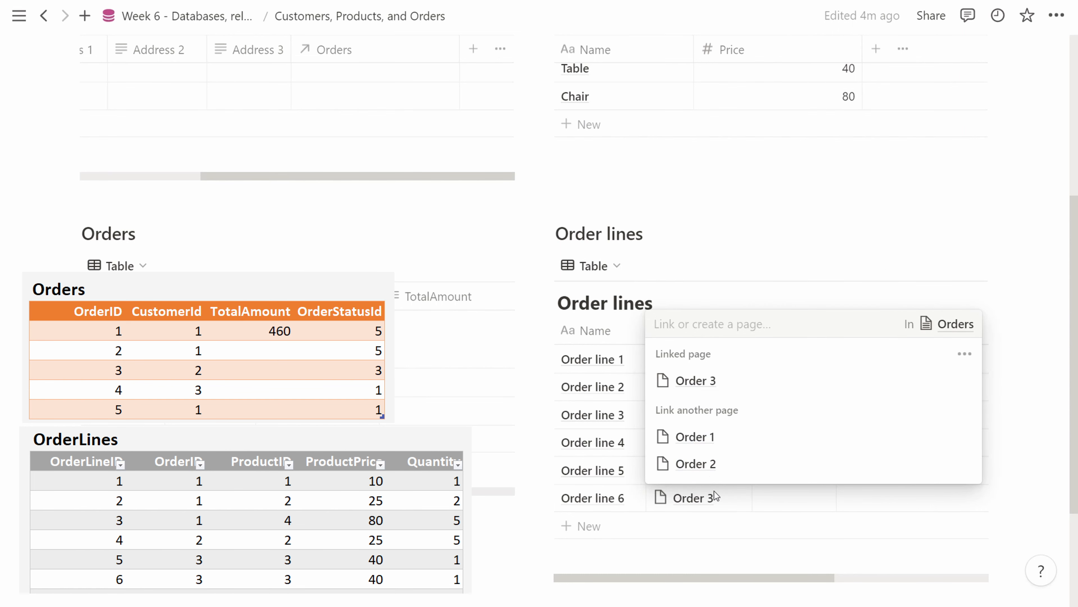
pyautogui.click(732, 521)
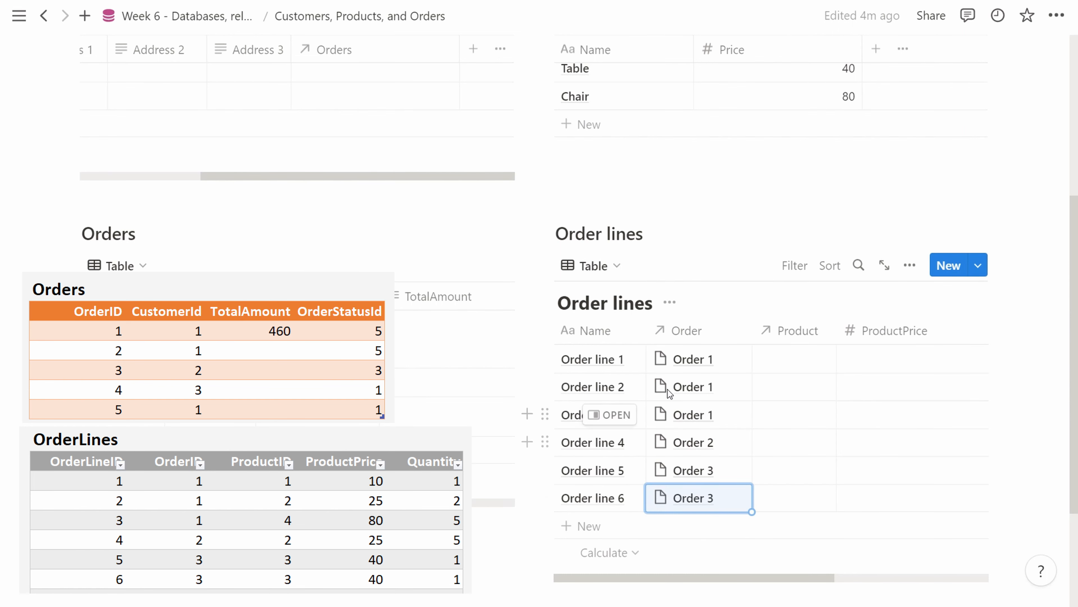
# - Set the Product of Order line 1 to Chair, Order line 2 to Table and Order line 3 to Desk
pyautogui.moveTo(312, 502); pyautogui.dragTo(451, 496)
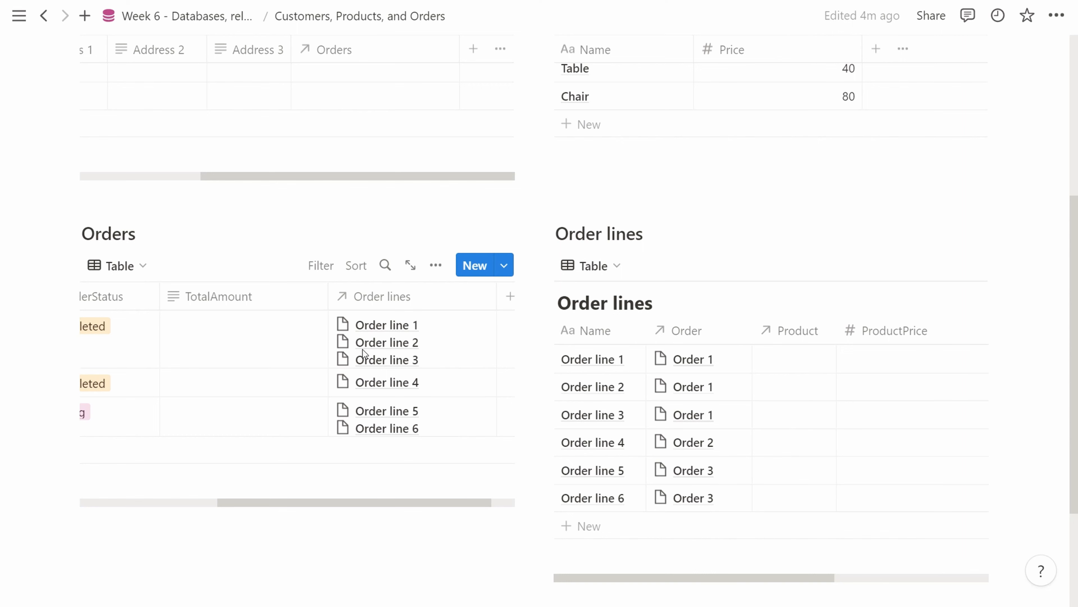
pyautogui.hscroll(2, 373, 452)
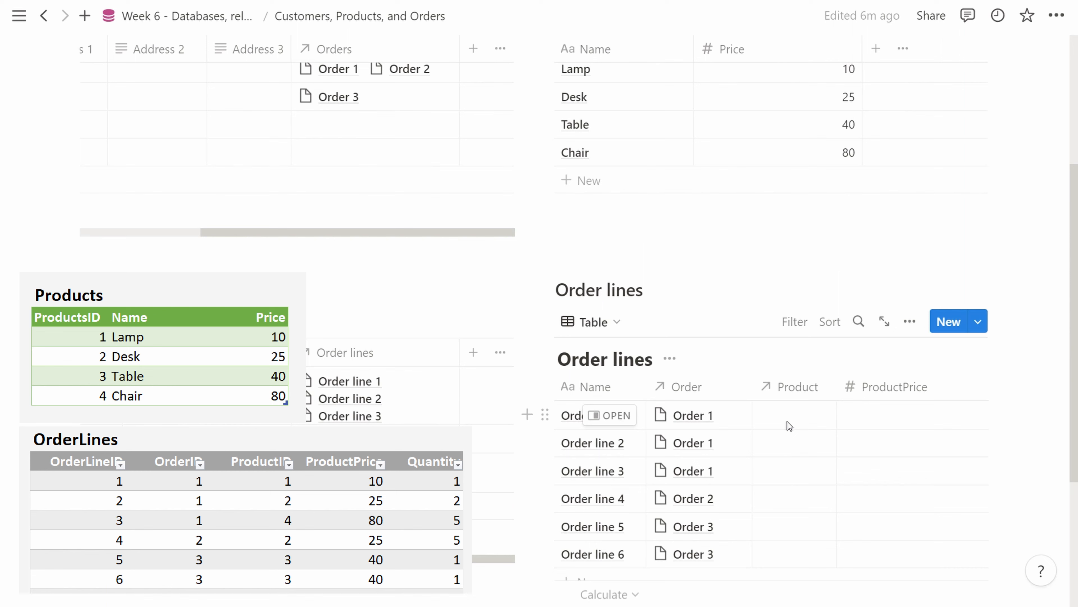
pyautogui.click(786, 421)
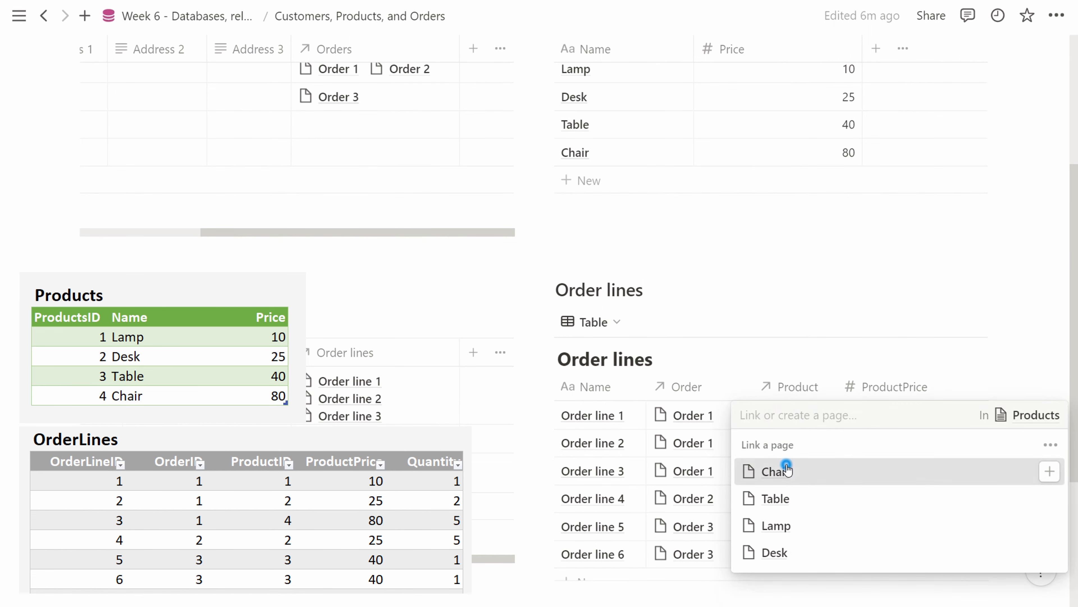
pyautogui.click(776, 470)
pyautogui.click(784, 521)
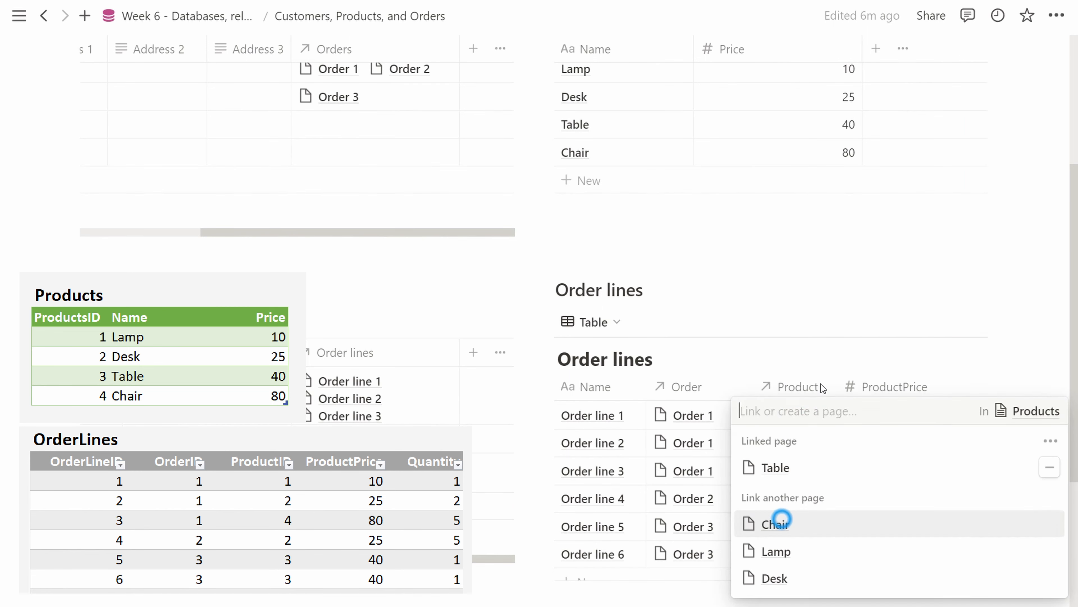
pyautogui.press('Escape')
pyautogui.click(781, 479)
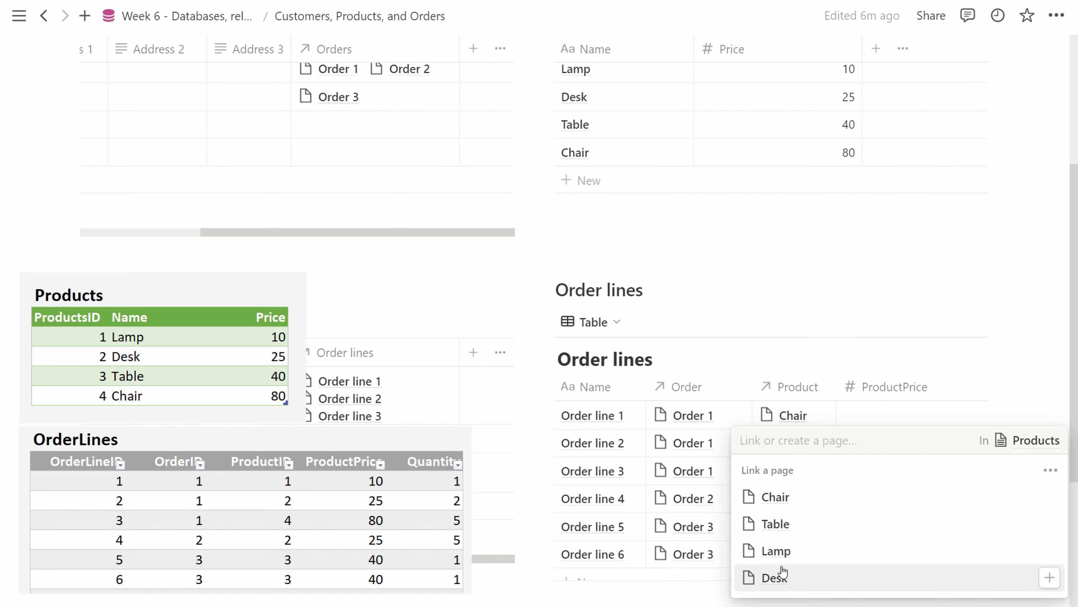
pyautogui.click(775, 577)
pyautogui.press('Escape')
# - Set the Product of Order line 4 to Table, and of Order line 5 and Order line 6 to Lamp
pyautogui.scroll(-3, 790, 393)
pyautogui.click(791, 392)
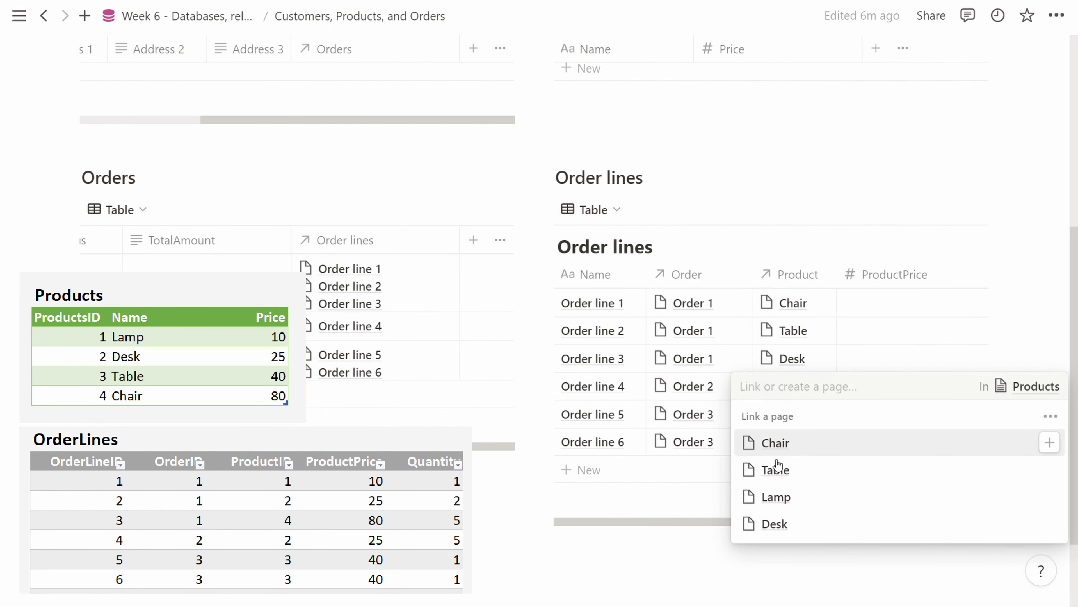
pyautogui.click(776, 469)
pyautogui.press('Escape')
pyautogui.click(816, 424)
pyautogui.click(776, 524)
pyautogui.press('Escape')
pyautogui.click(804, 446)
pyautogui.click(772, 554)
pyautogui.press('Escape')
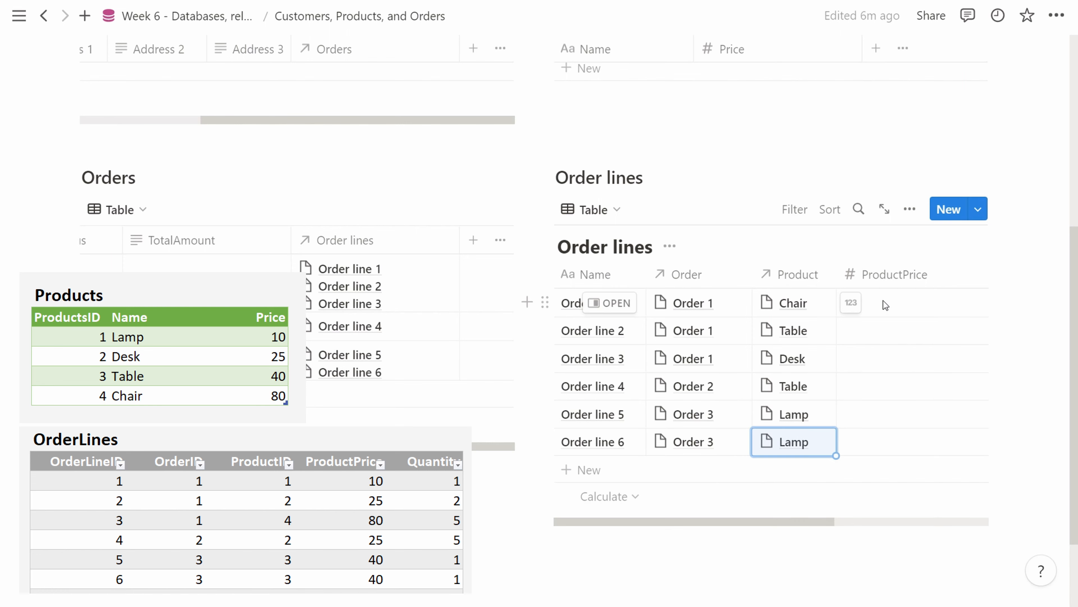
# - Rename the ProductPrice property of Order lines "Price at the time of purchase" and sort the table by it in descending order
pyautogui.scroll(4, 882, 296)
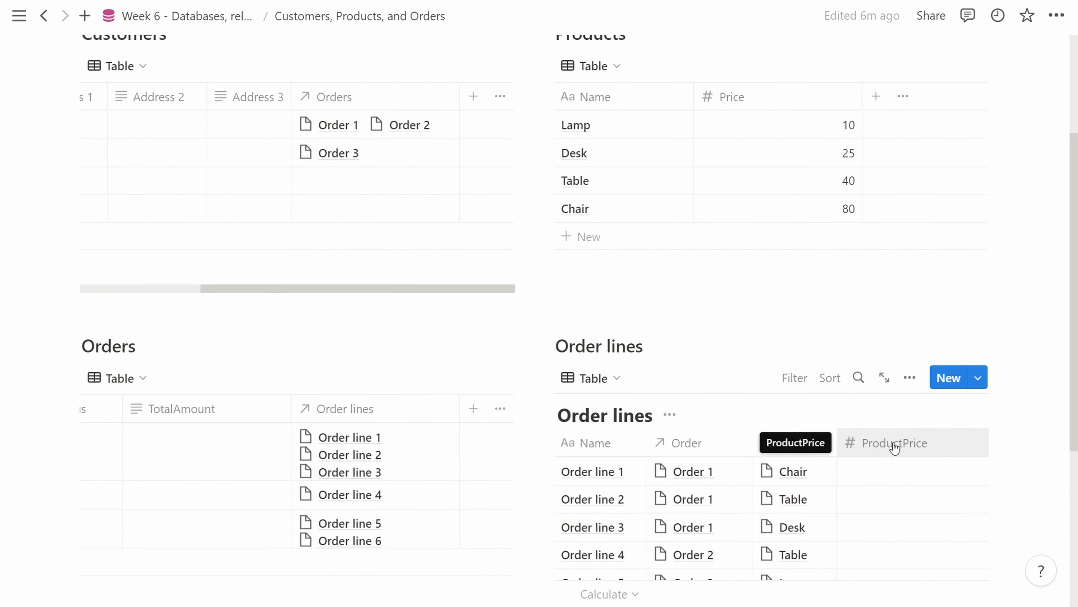
pyautogui.click(893, 444)
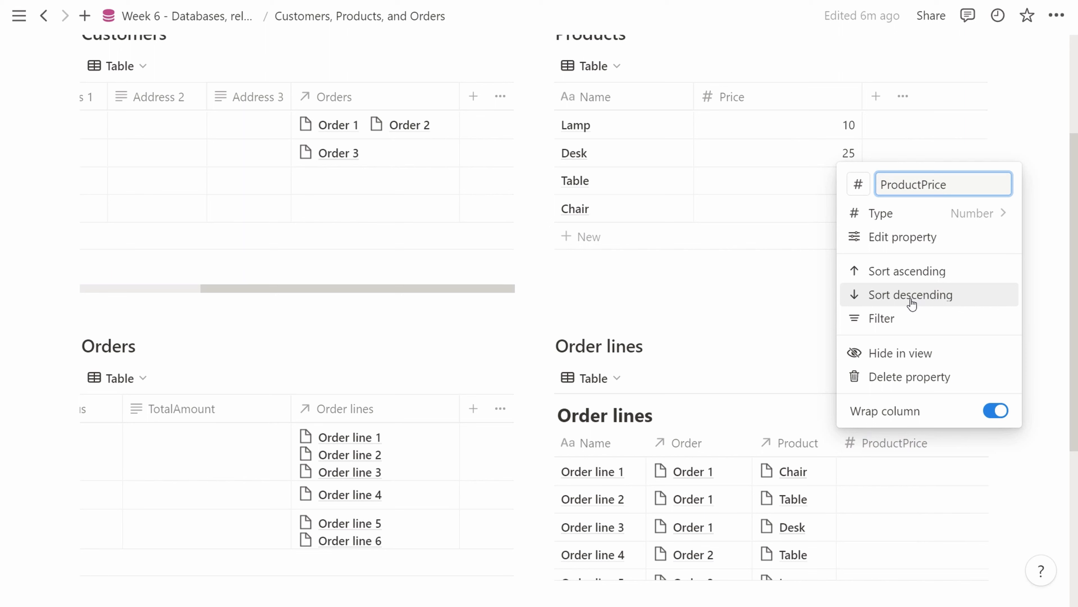
pyautogui.press('BackSpace')
pyautogui.press('BackSpace')
pyautogui.press('BackSpace')
pyautogui.press('BackSpace')
pyautogui.press('BackSpace')
pyautogui.hotkey('ctrl', 'a')
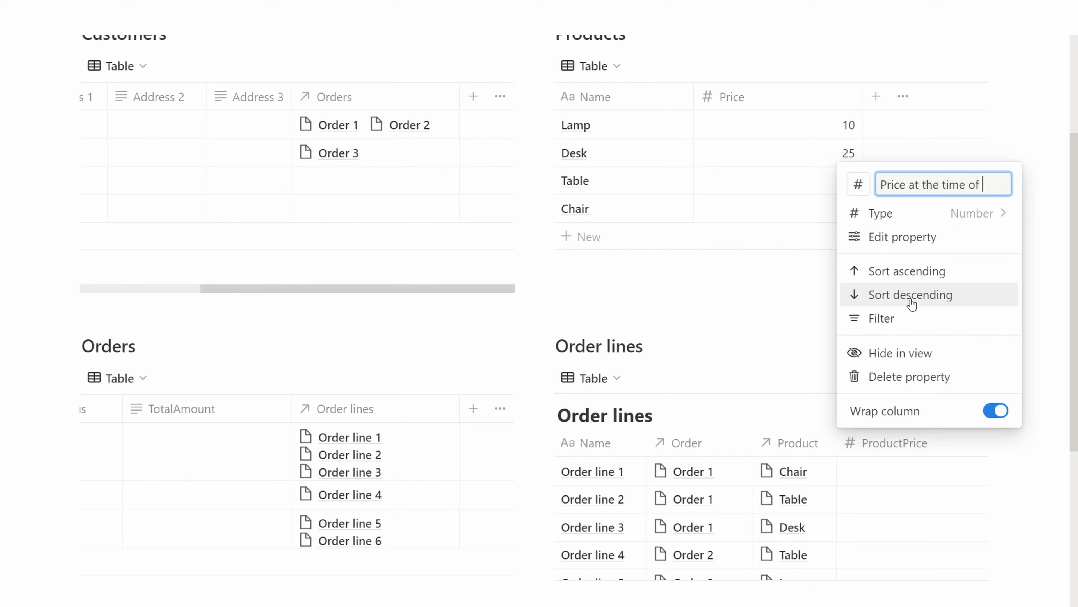
pyautogui.click(911, 294)
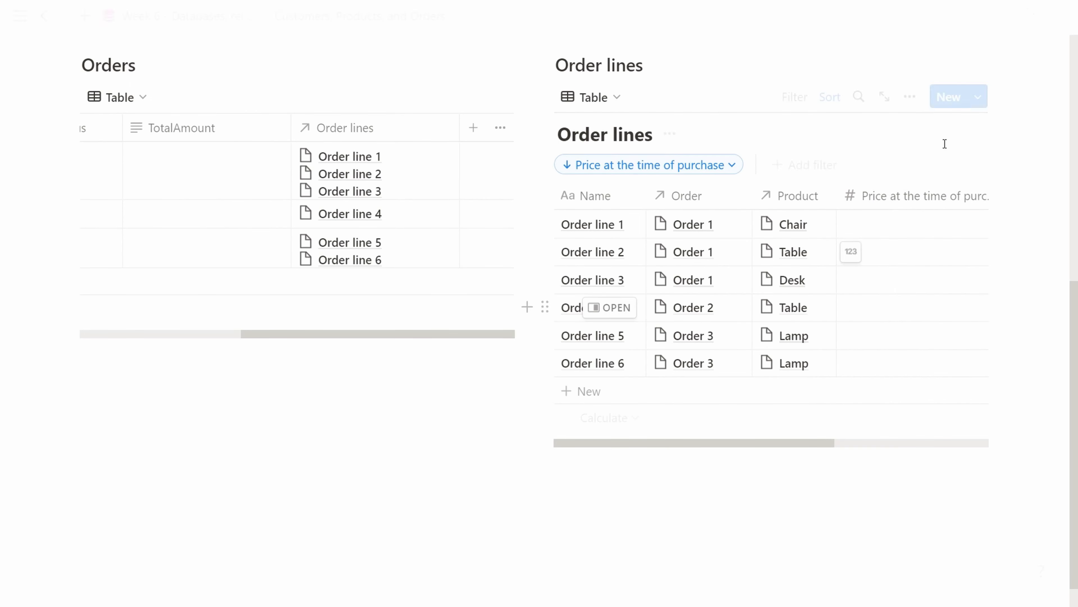
# - Move the Order lines heading out of its column to below the Orders table
pyautogui.scroll(4, 528, 193)
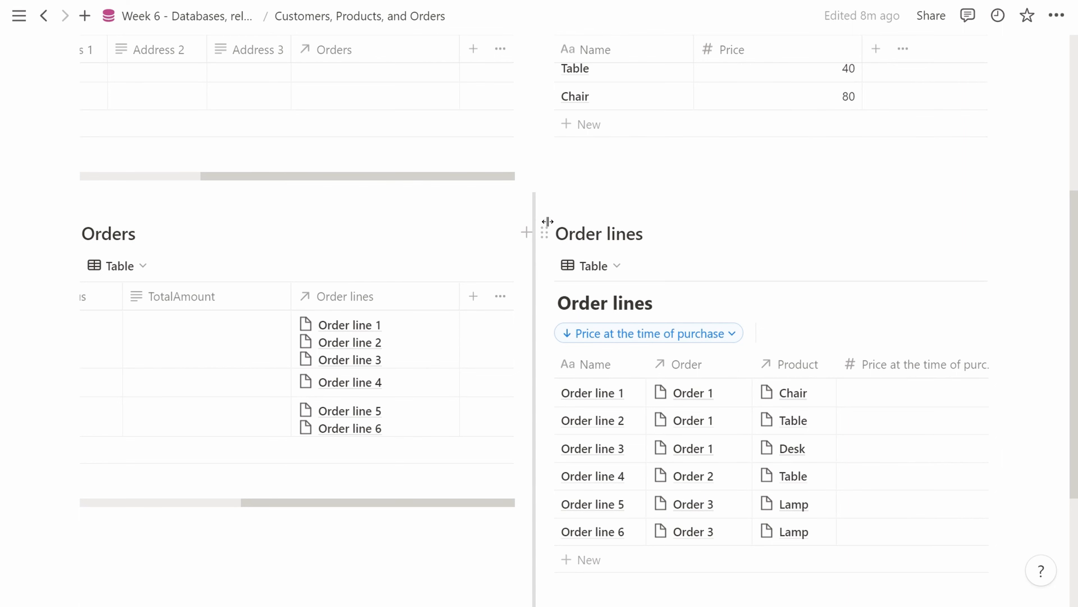
pyautogui.moveTo(549, 226); pyautogui.dragTo(133, 450)
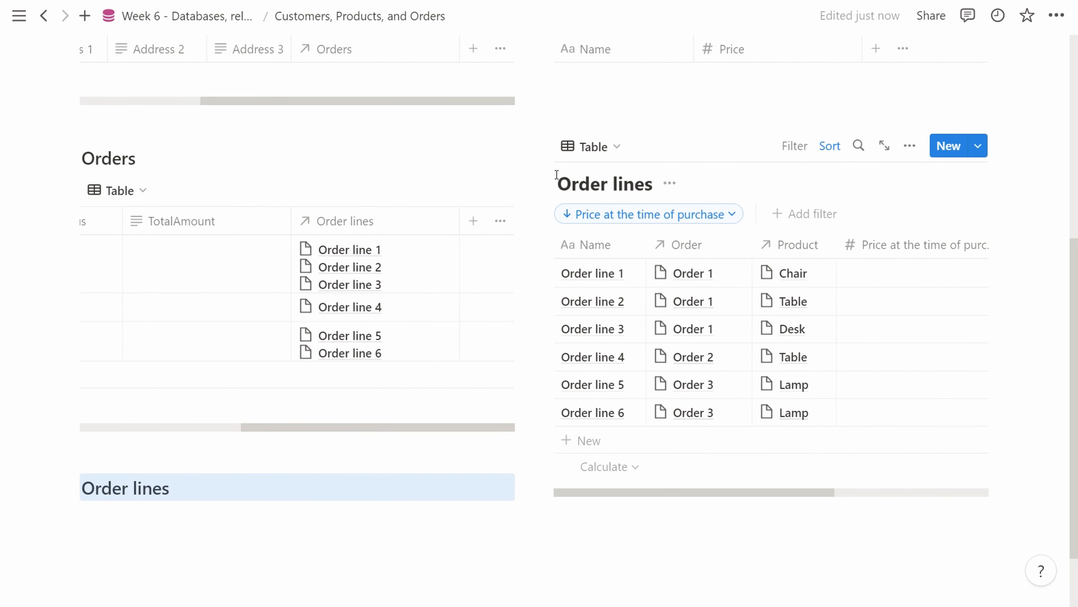
# - Move the Order lines table below the Order lines heading and add a text property named "Product price" to it
pyautogui.moveTo(548, 141); pyautogui.dragTo(108, 514)
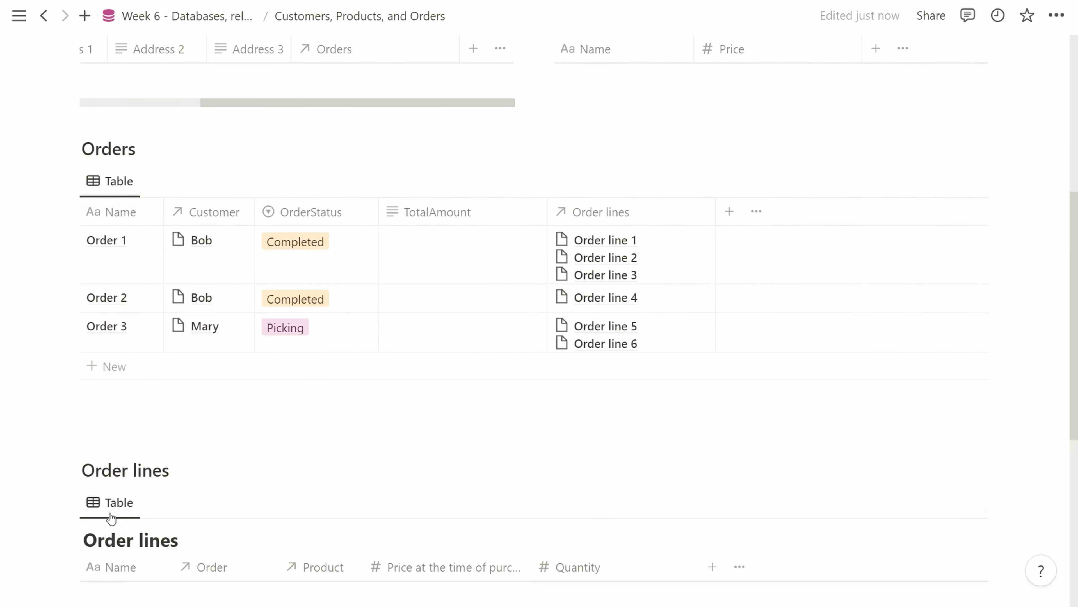
pyautogui.scroll(-5, 452, 374)
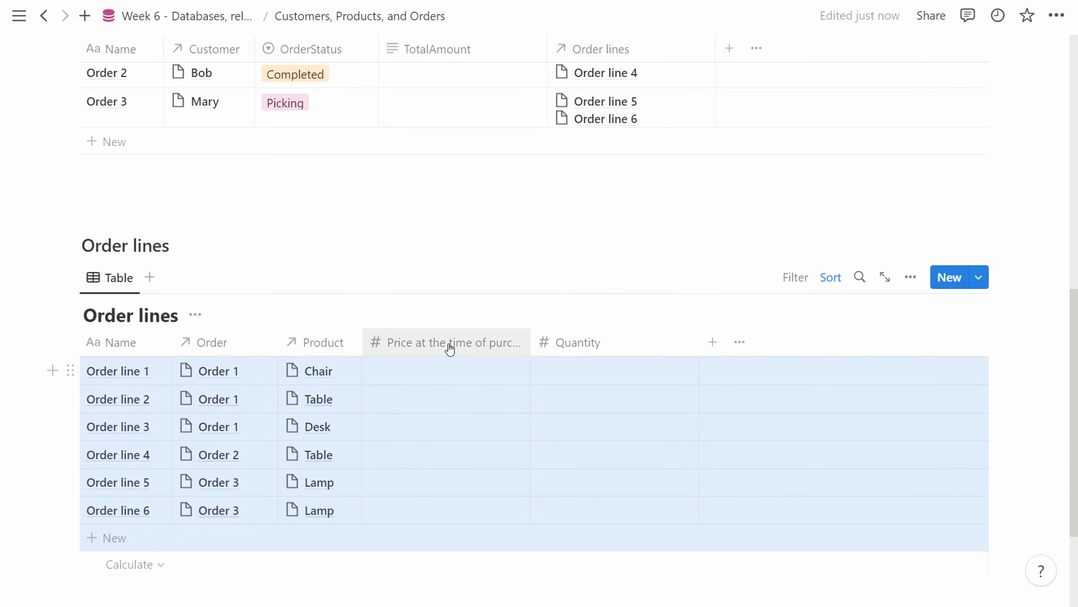
pyautogui.click(712, 342)
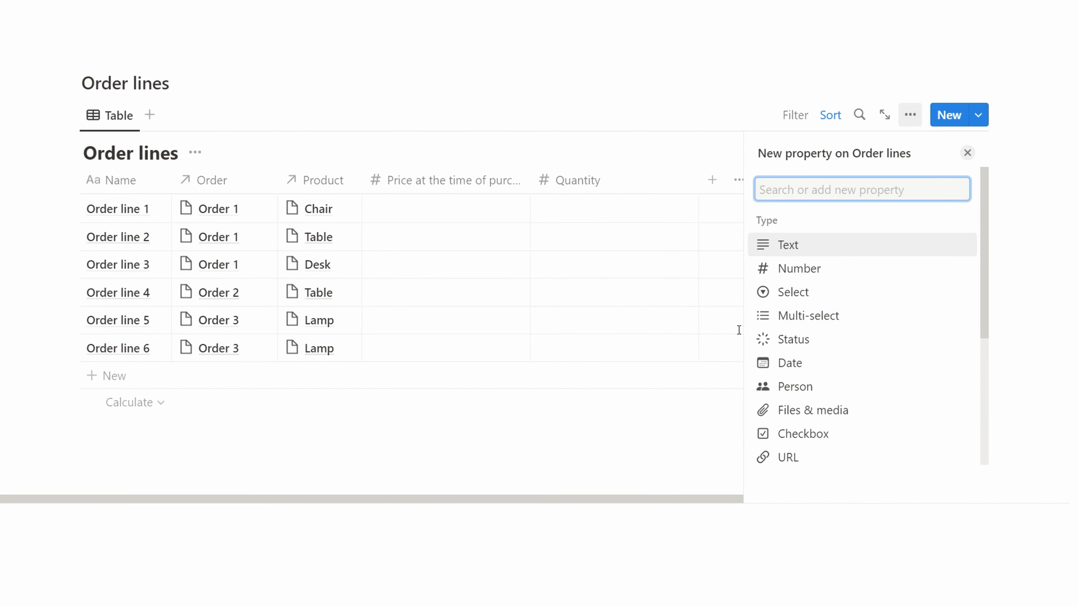
pyautogui.write('Product pri')
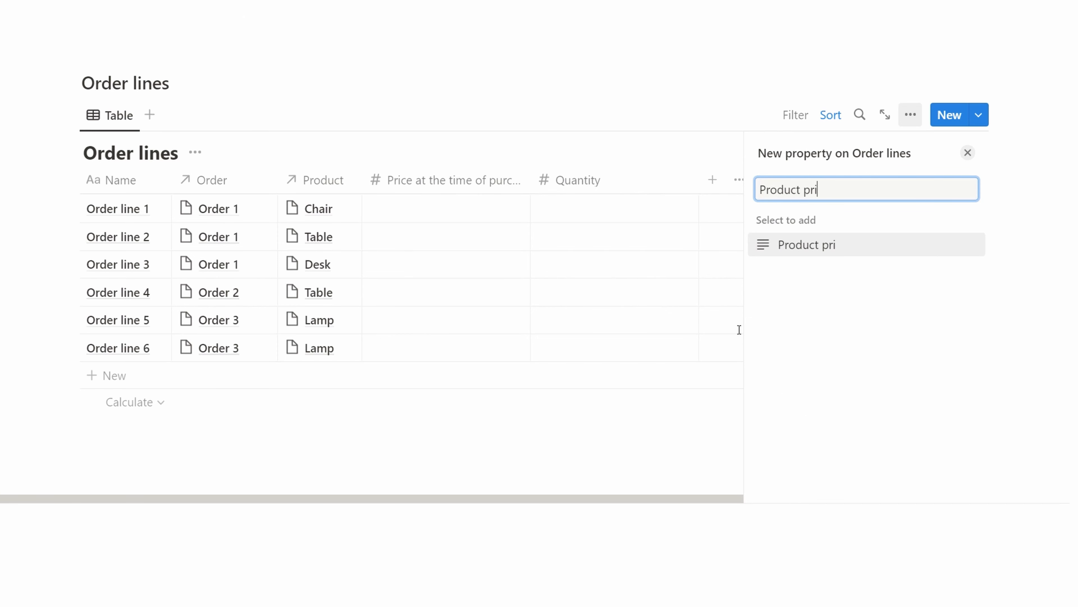
pyautogui.write('ce')
pyautogui.press('Return')
pyautogui.scroll(-4, 588, 394)
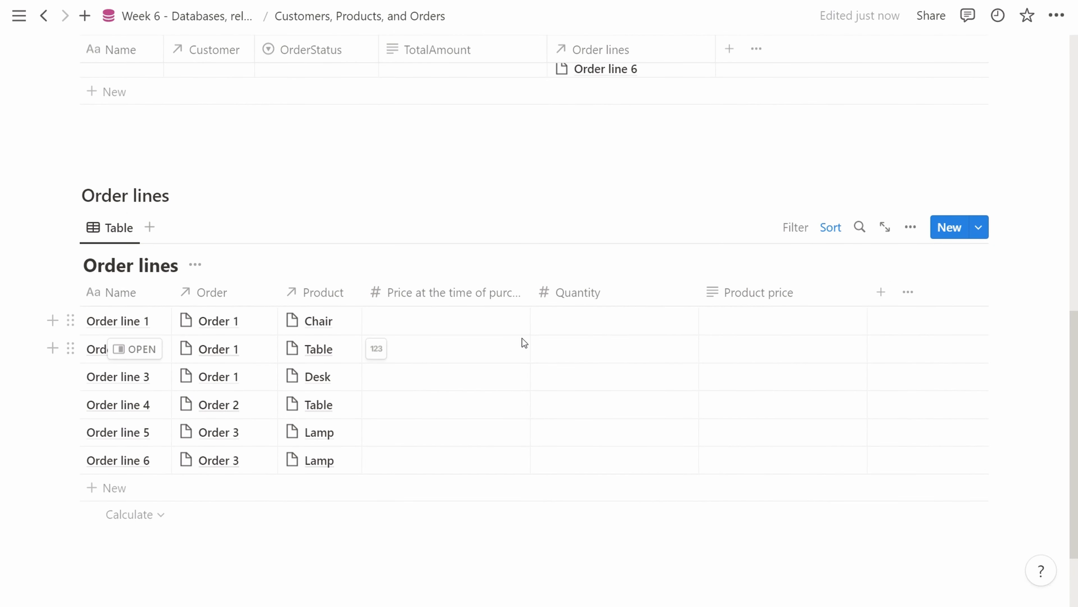
# - Place the Product price column before Quantity in Order lines and change its type to Rollup
pyautogui.moveTo(732, 293); pyautogui.dragTo(552, 293)
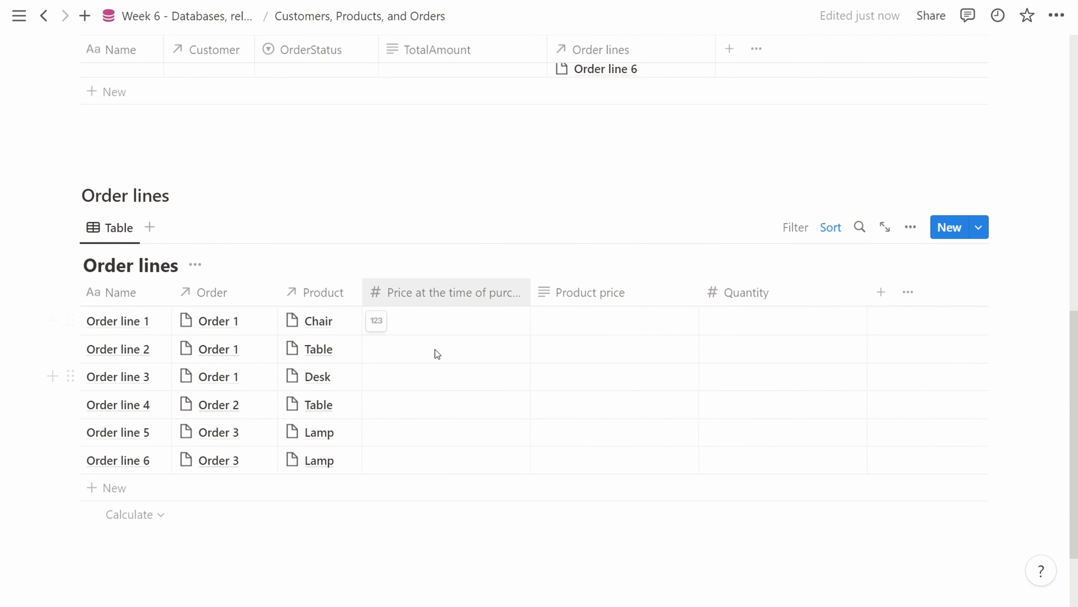
pyautogui.scroll(1, 442, 329)
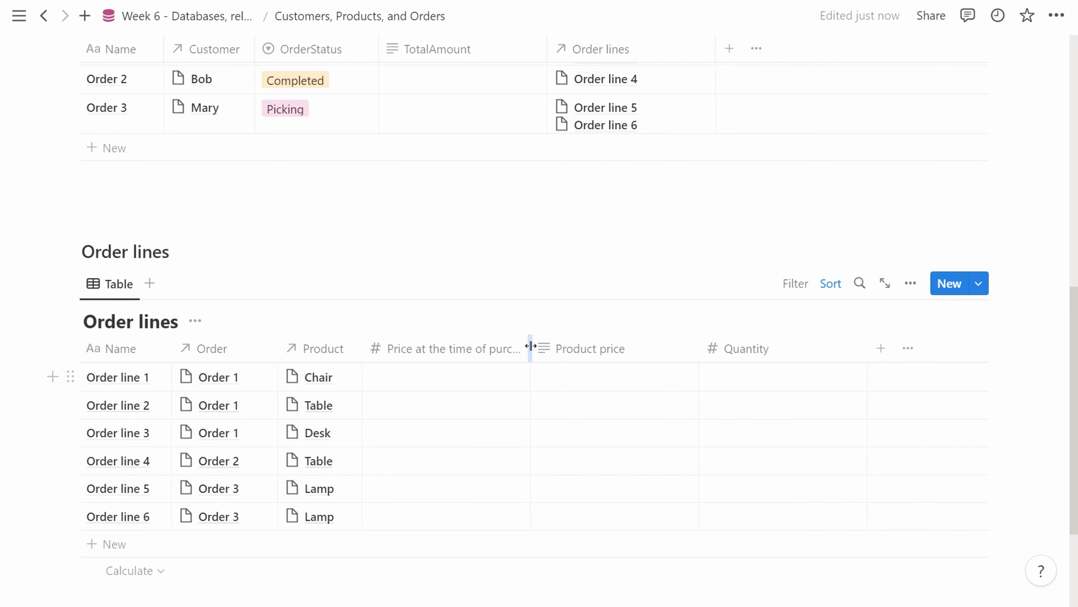
pyautogui.click(588, 358)
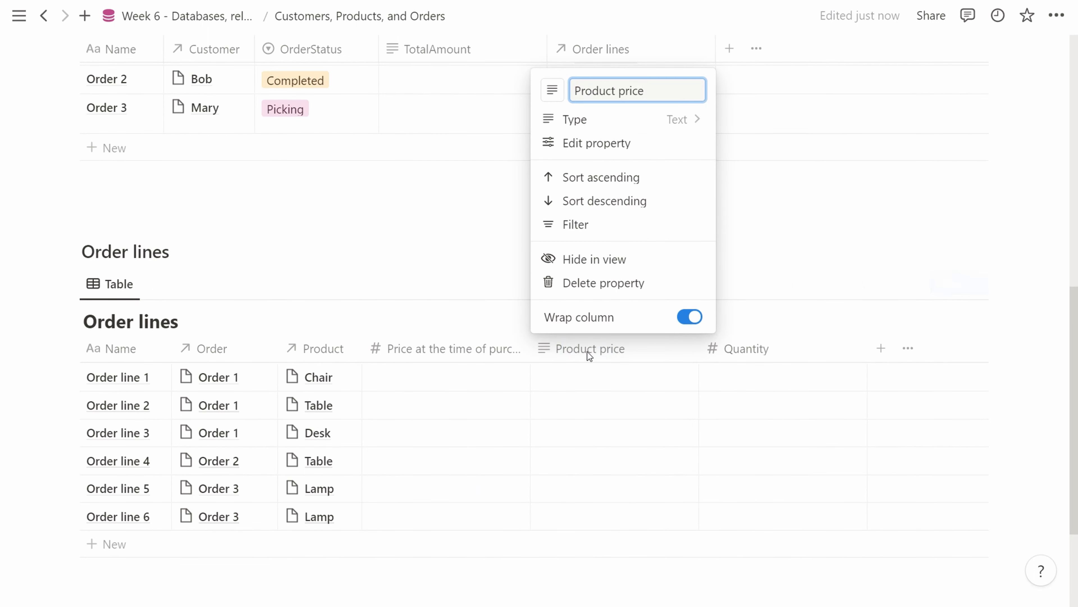
pyautogui.scroll(-2, 590, 159)
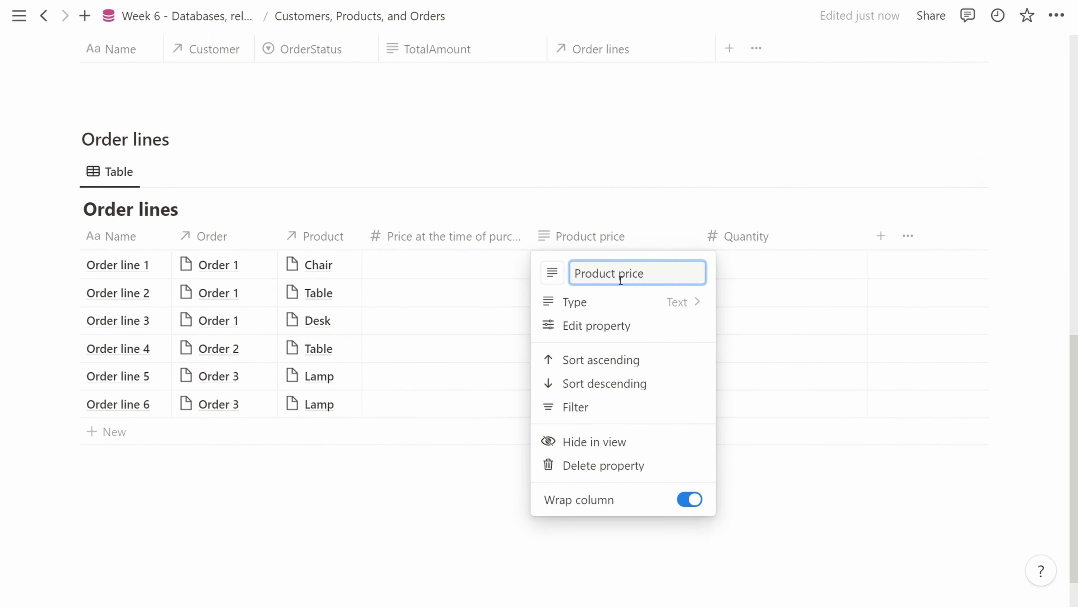
pyautogui.click(628, 302)
pyautogui.scroll(-3, 616, 369)
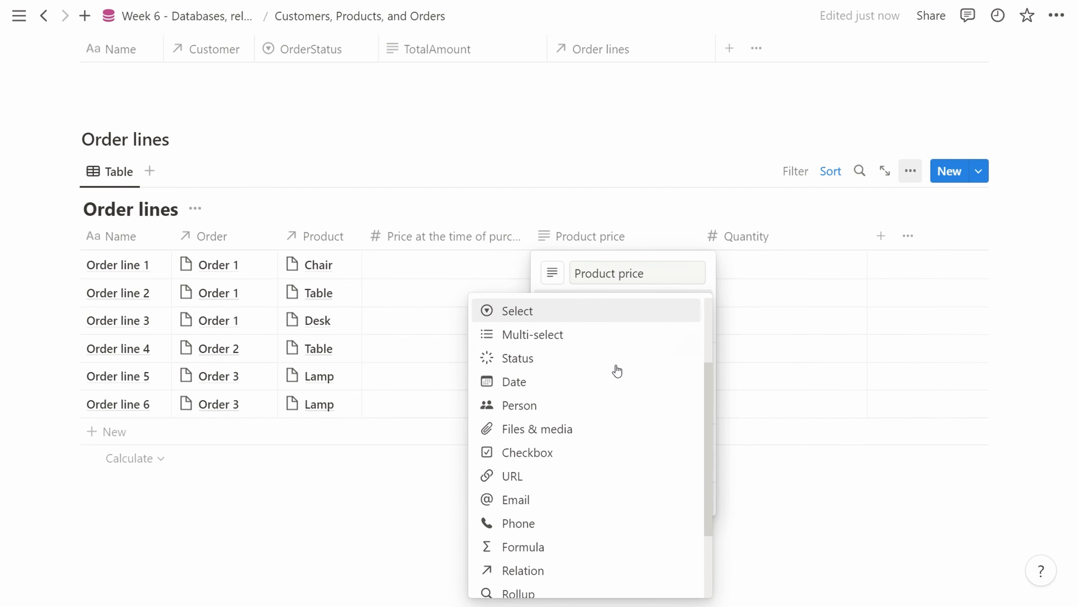
pyautogui.scroll(-3, 617, 371)
pyautogui.click(576, 488)
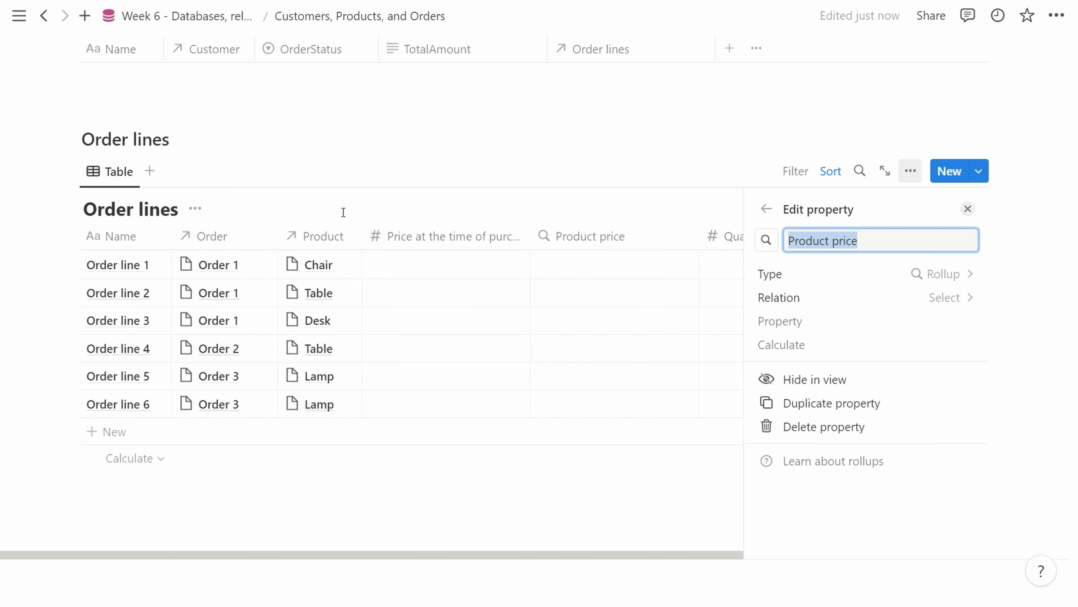
# - Configure the Product price rollup to use the Product relation and its Price property, keeping the calculation at Show original
pyautogui.click(831, 298)
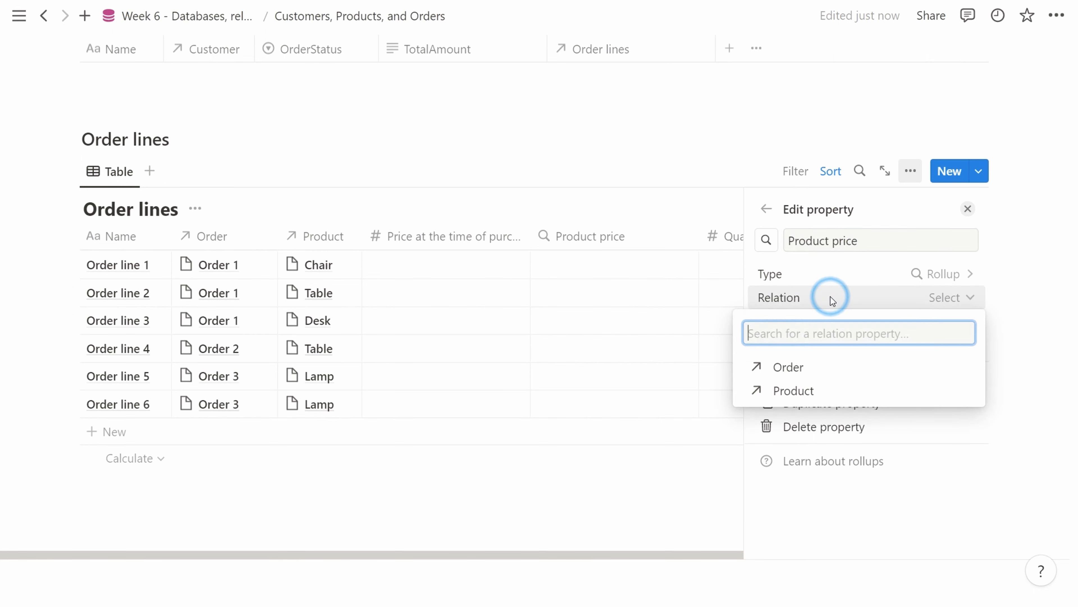
pyautogui.click(800, 392)
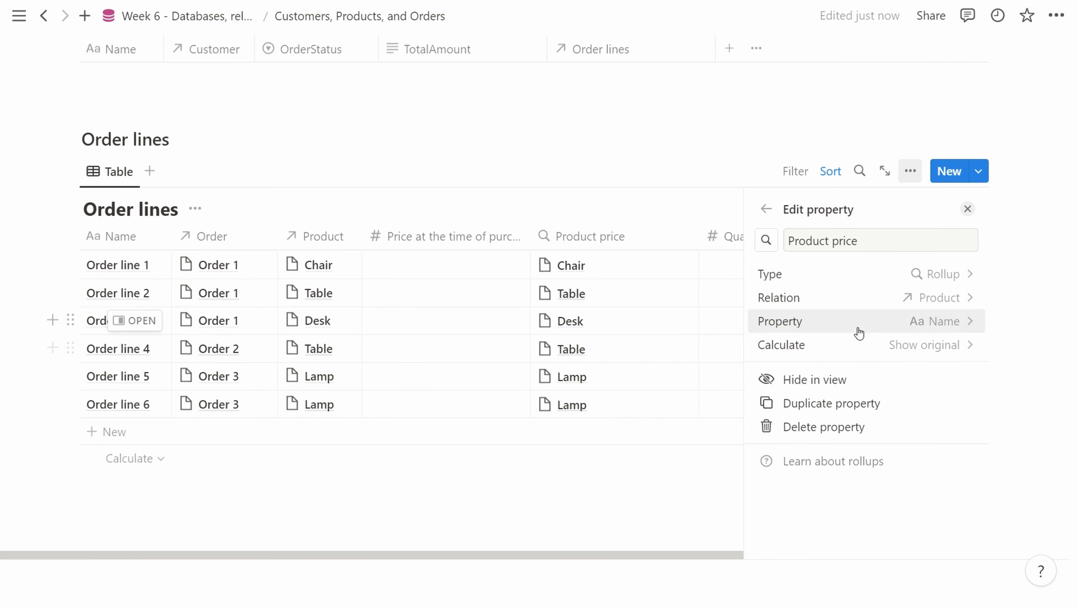
pyautogui.click(954, 324)
pyautogui.click(805, 416)
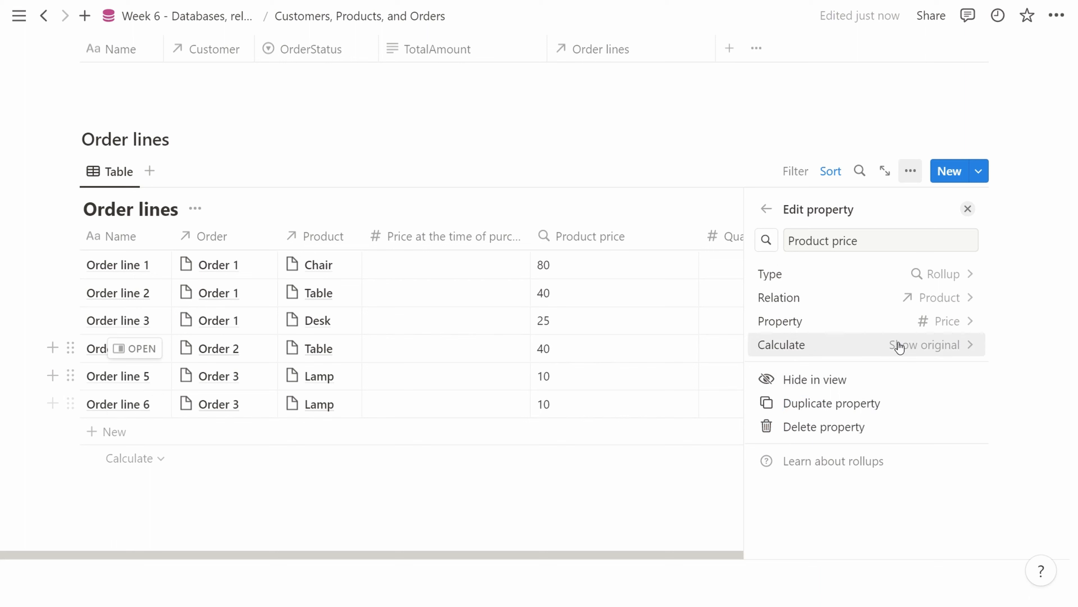
pyautogui.click(878, 352)
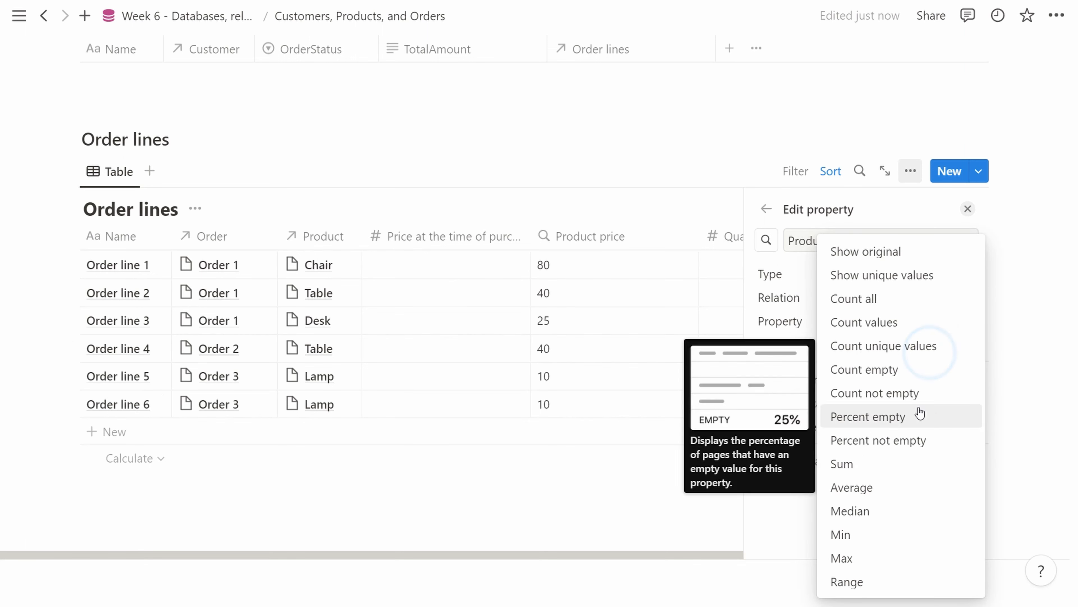
pyautogui.click(1031, 517)
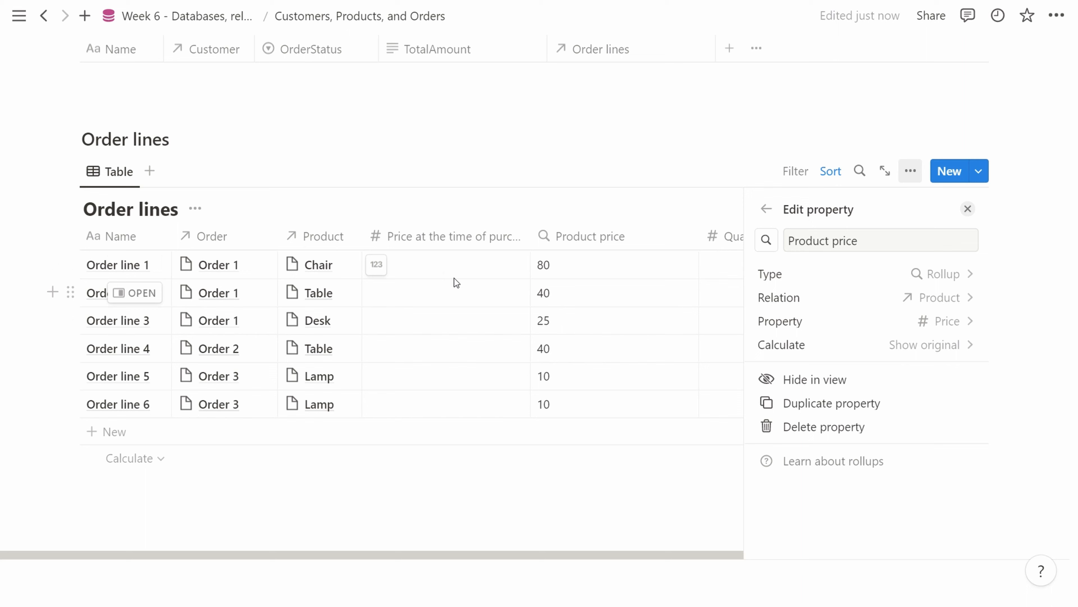
# - Set the price at the time of purchase for Order lines 1 to 6 to 80, 40, 25, 40, 10 and 10
pyautogui.click(440, 265)
pyautogui.write('8')
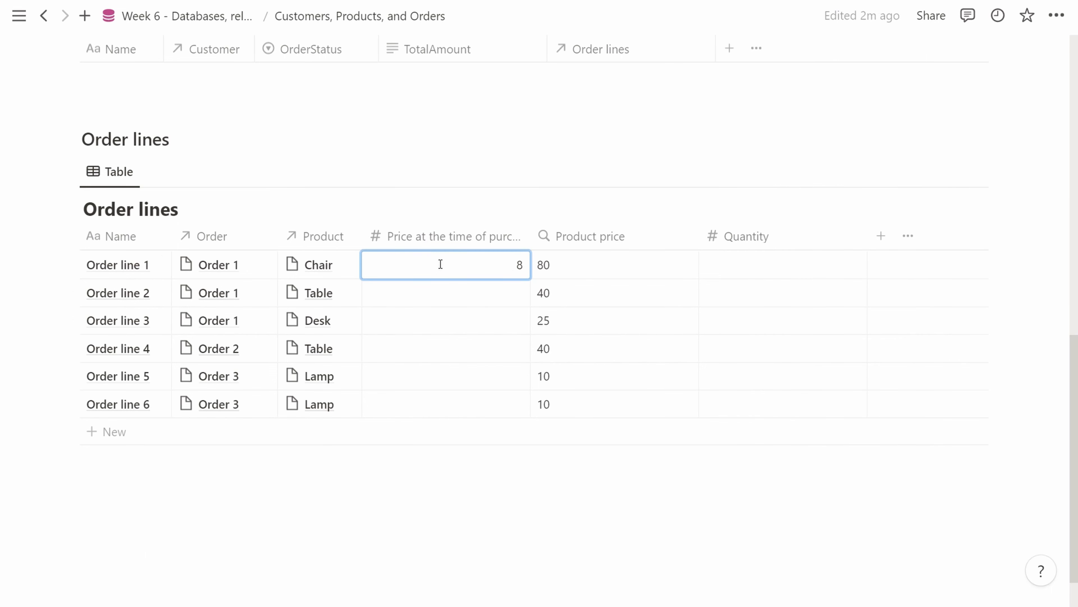
pyautogui.write('0')
pyautogui.press('Return')
pyautogui.write('40')
pyautogui.press('Return')
pyautogui.write('25')
pyautogui.press('Return')
pyautogui.write('40')
pyautogui.press('Return')
pyautogui.press('Down')
pyautogui.write('10')
pyautogui.press('Return')
pyautogui.press('Down')
pyautogui.write('10')
pyautogui.press('Return')
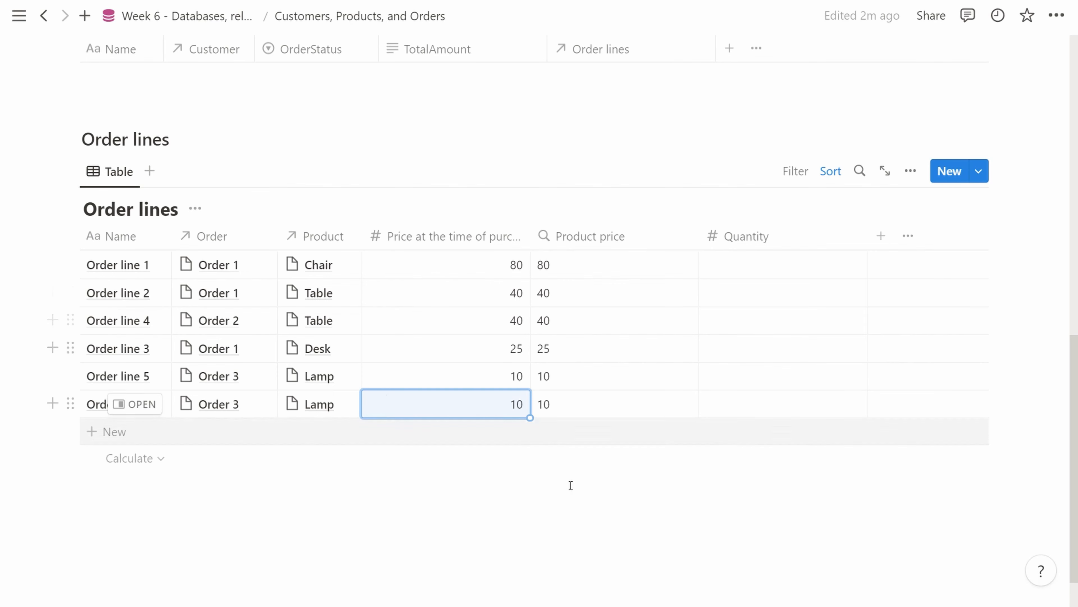
# - Delete the sort from the Order lines table and narrow the "Price at the time of purchase" column
pyautogui.click(840, 174)
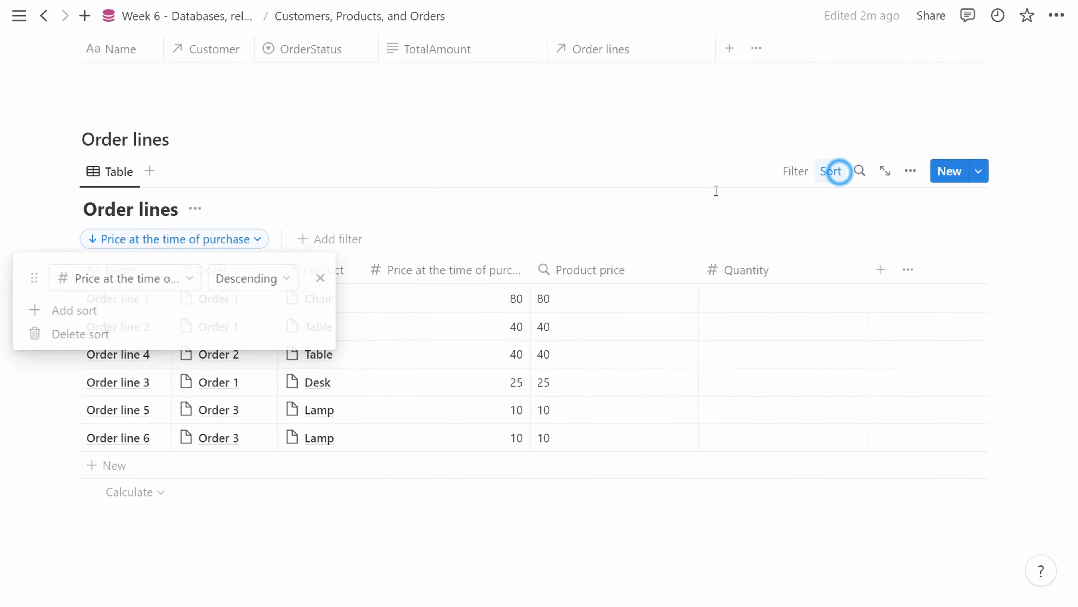
pyautogui.click(96, 333)
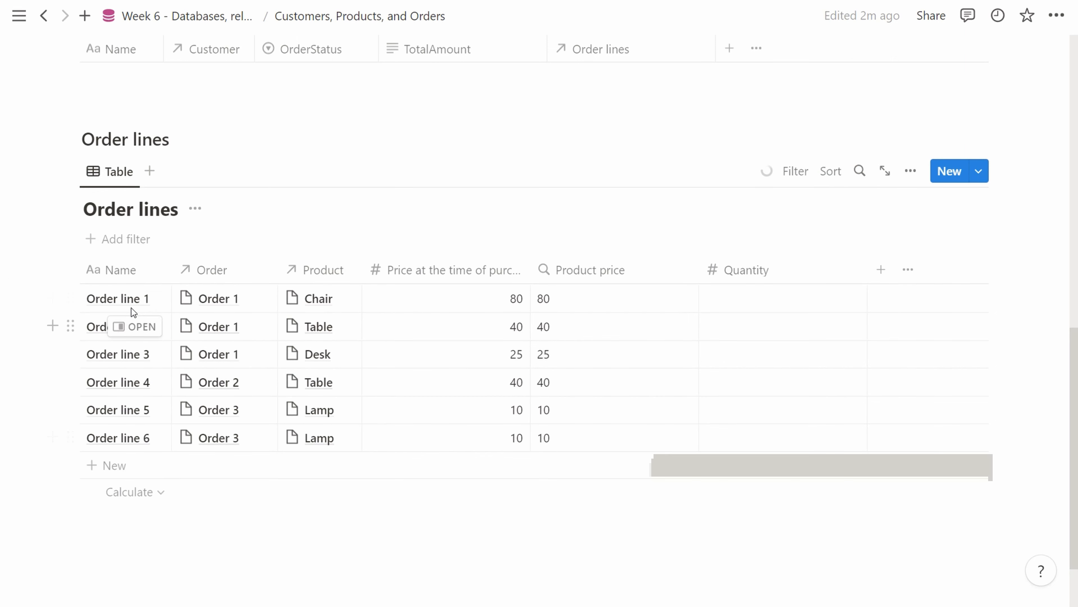
pyautogui.moveTo(532, 268); pyautogui.dragTo(493, 268)
pyautogui.click(536, 512)
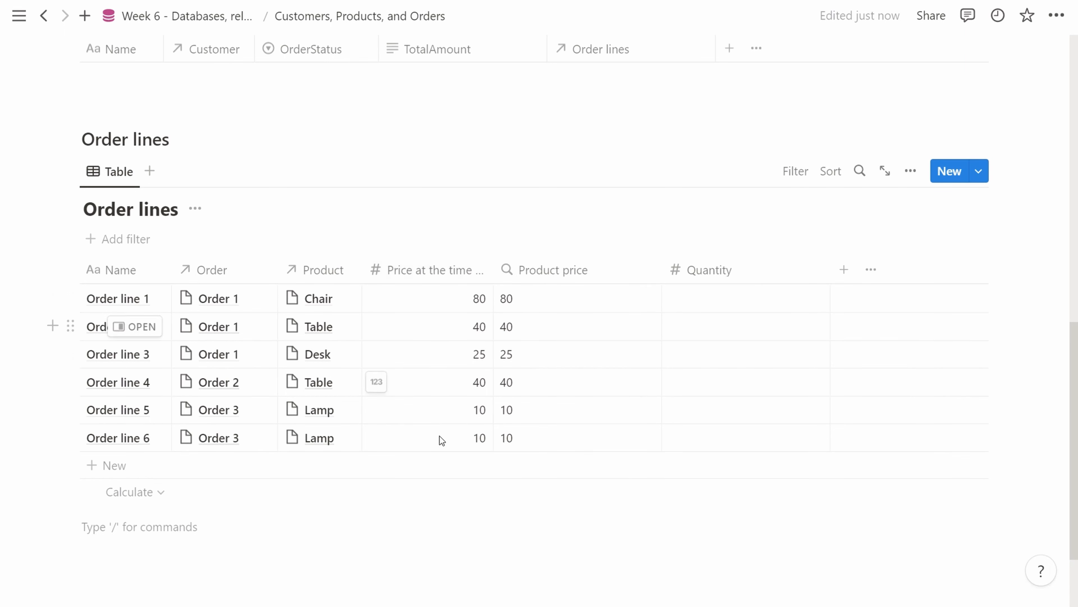
# - Set the price at the time of purchase for Order line 5 and Order line 6 to 5
pyautogui.click(468, 408)
pyautogui.write('5')
pyautogui.press('Return')
pyautogui.write('5')
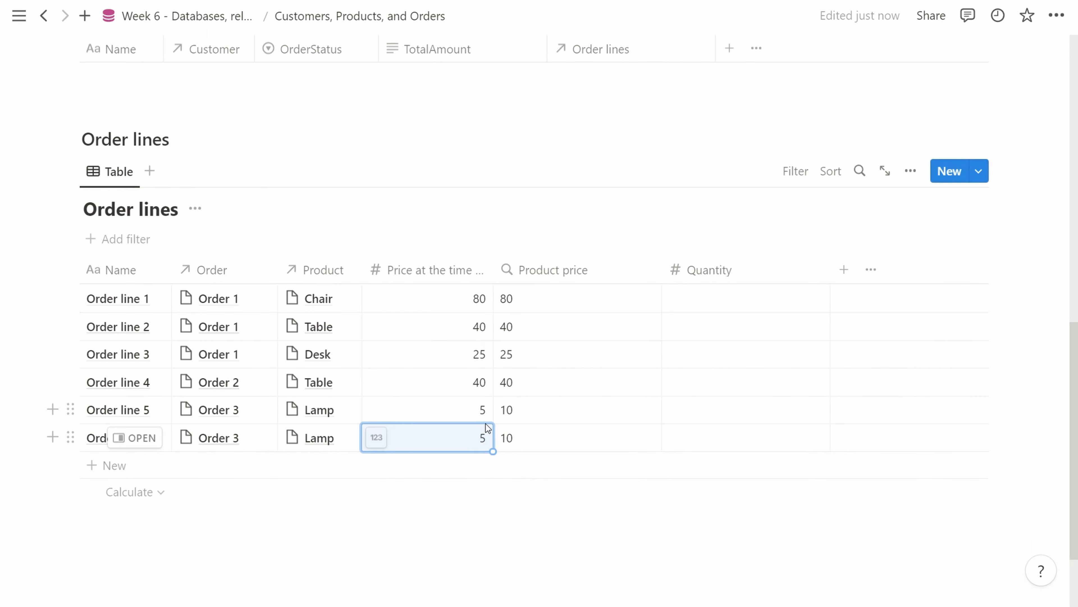
# - Set the Lamp's price in the Products table to 100 and check the Product price column in Order lines
pyautogui.scroll(3, 489, 428)
pyautogui.scroll(-1, 531, 438)
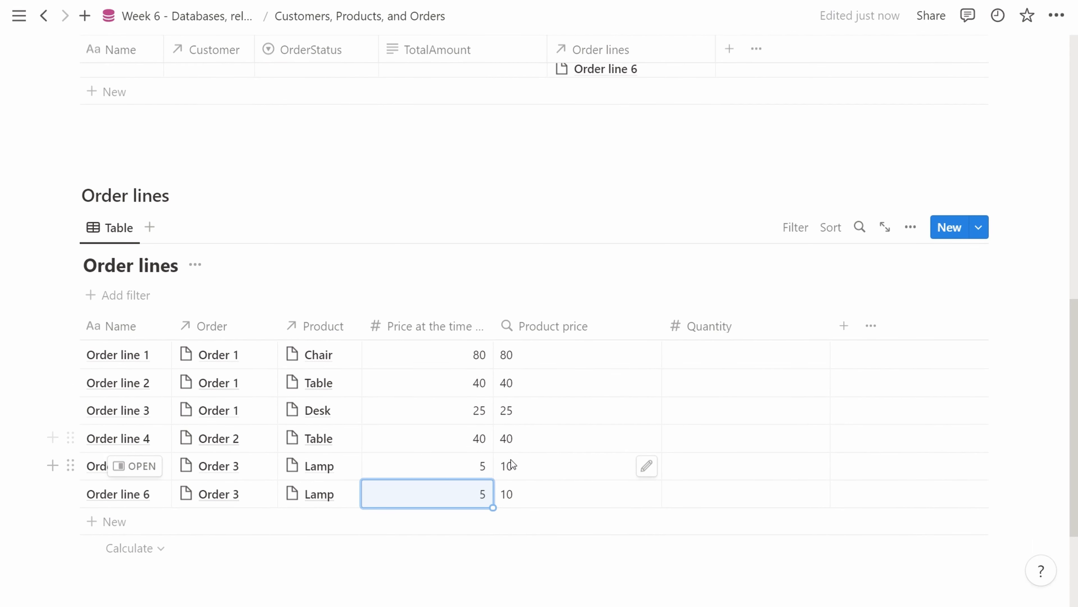
pyautogui.scroll(10, 451, 464)
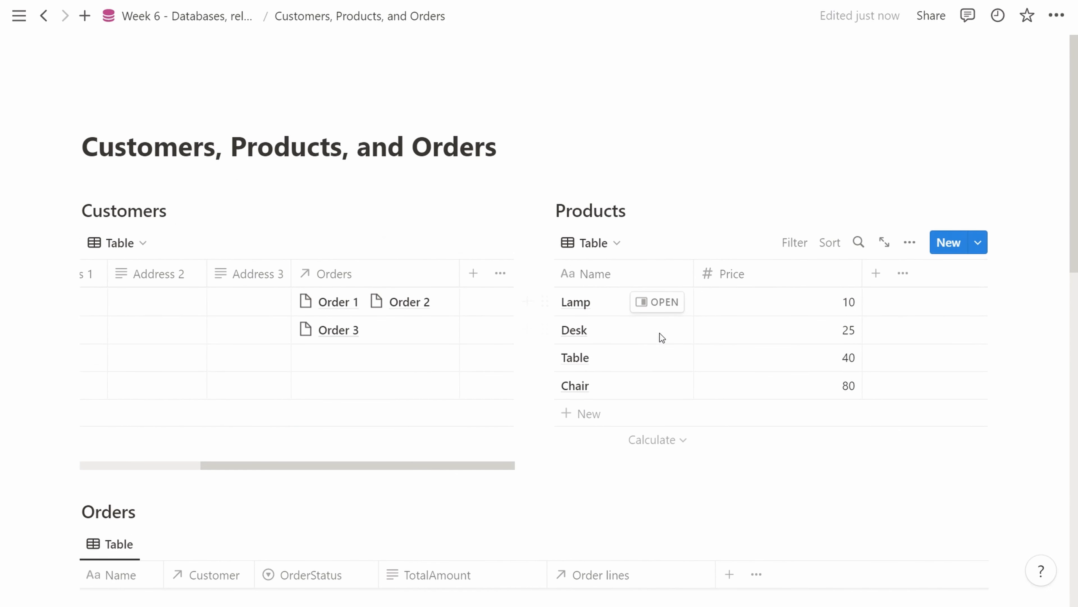
pyautogui.click(843, 304)
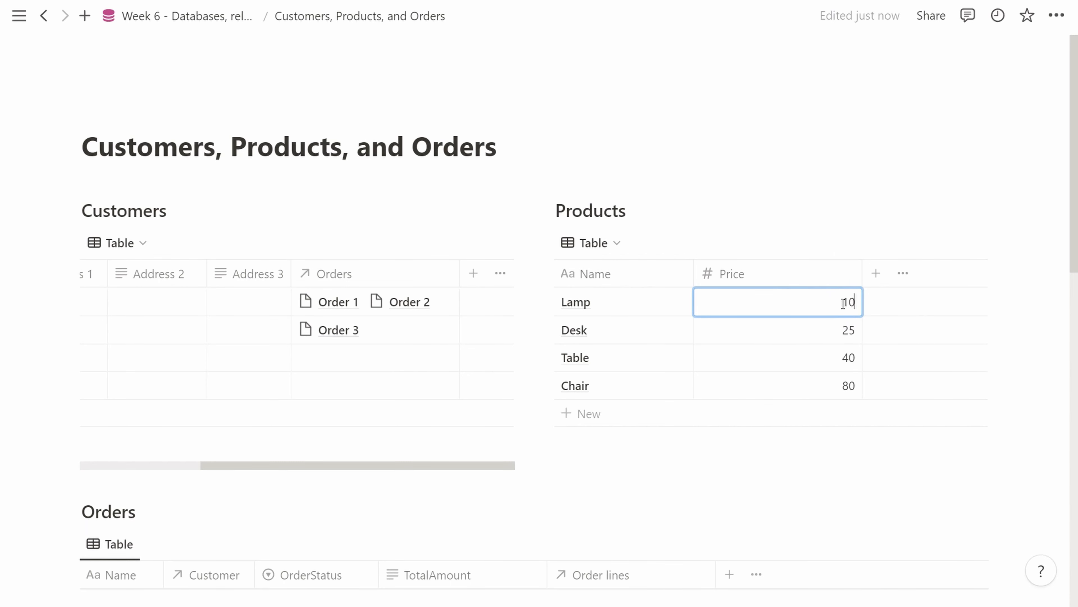
pyautogui.write('0')
pyautogui.press('Return')
pyautogui.scroll(-10, 589, 420)
pyautogui.scroll(-3, 588, 421)
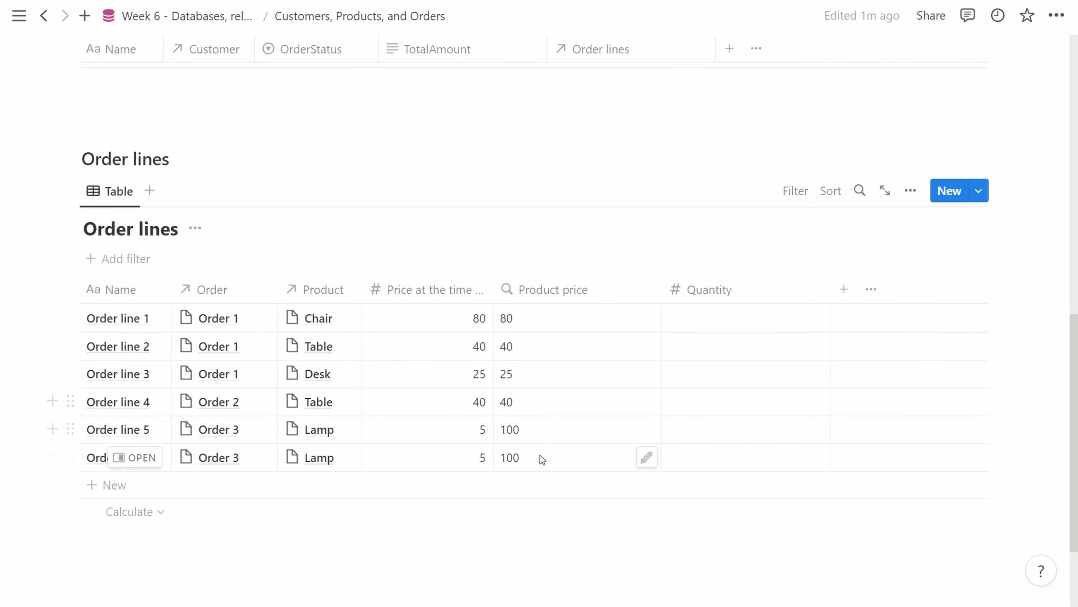
# - Restore the Lamp's price in the Products table to 10 and check the Order lines table
pyautogui.scroll(13, 519, 459)
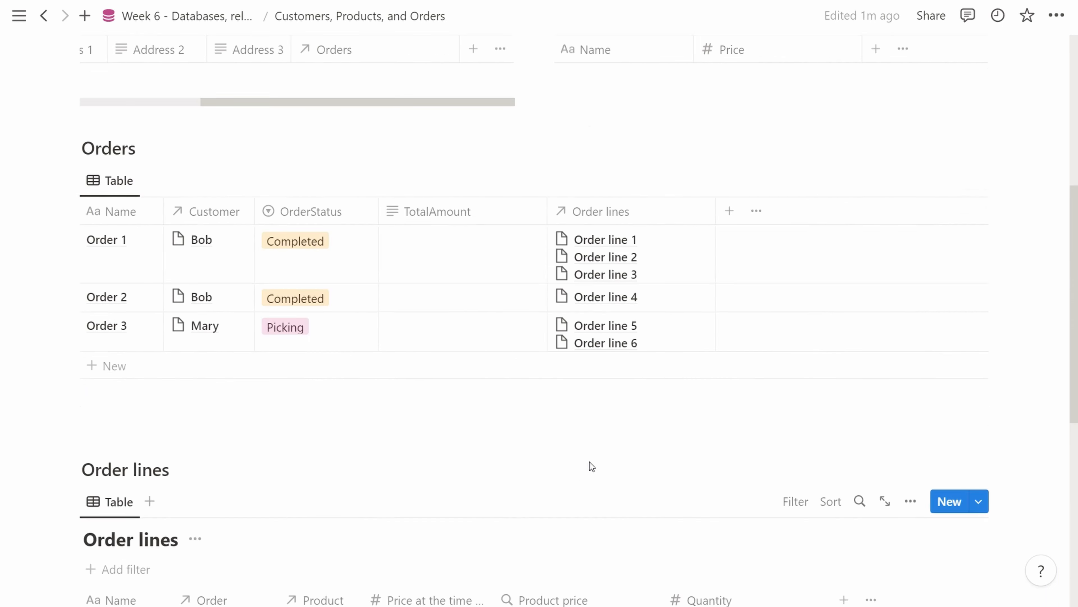
pyautogui.click(844, 246)
pyautogui.press('BackSpace')
pyautogui.scroll(-13, 747, 301)
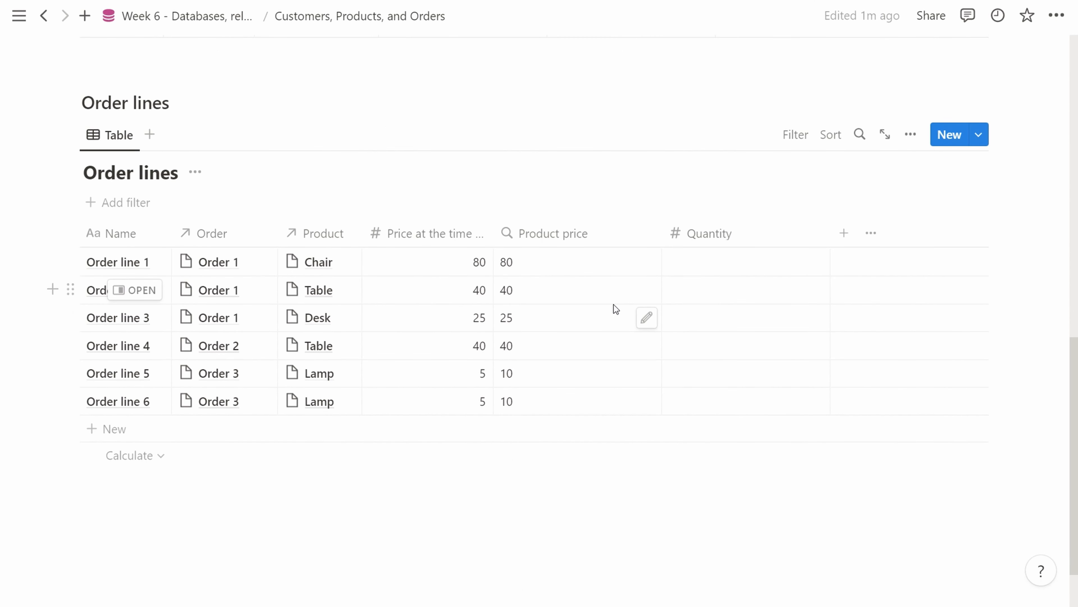
# - Narrow the Product price column and set the Quantity of Order lines 1 to 6 to 1, 2, 5, 5, 1 and 1
pyautogui.moveTo(659, 238); pyautogui.dragTo(609, 241)
pyautogui.click(711, 263)
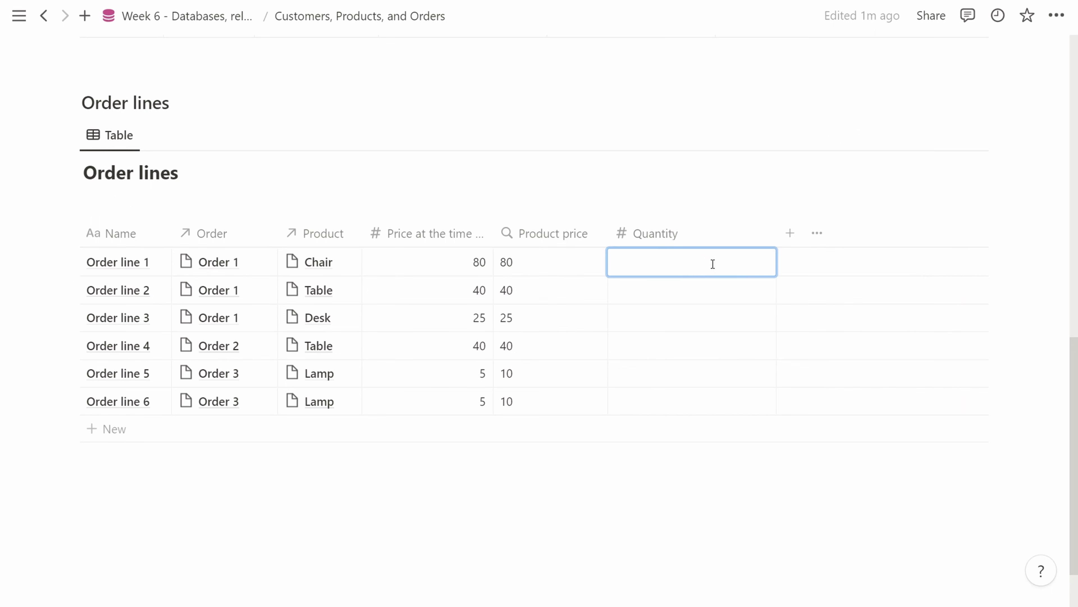
pyautogui.write('1')
pyautogui.press('Return')
pyautogui.write('2')
pyautogui.press('Return')
pyautogui.write('5')
pyautogui.press('Return')
pyautogui.write('5')
pyautogui.press('Return')
pyautogui.write('1')
pyautogui.press('Return')
pyautogui.write('1')
pyautogui.press('Return')
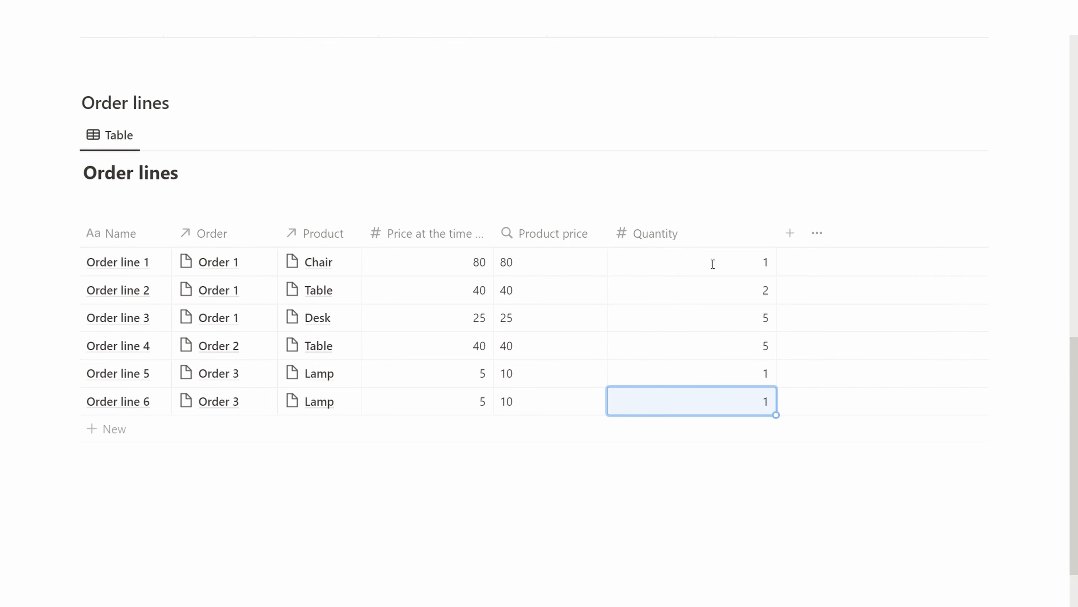
# - Narrow the Quantity column of the Order lines table to about the width of its header
pyautogui.moveTo(777, 231); pyautogui.dragTo(713, 230)
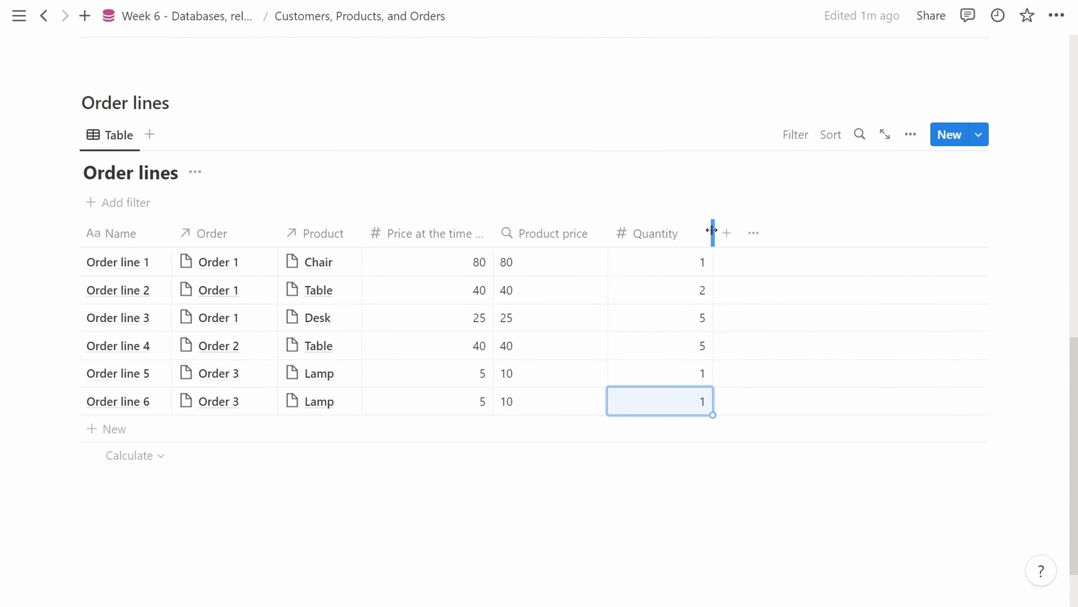
pyautogui.click(631, 503)
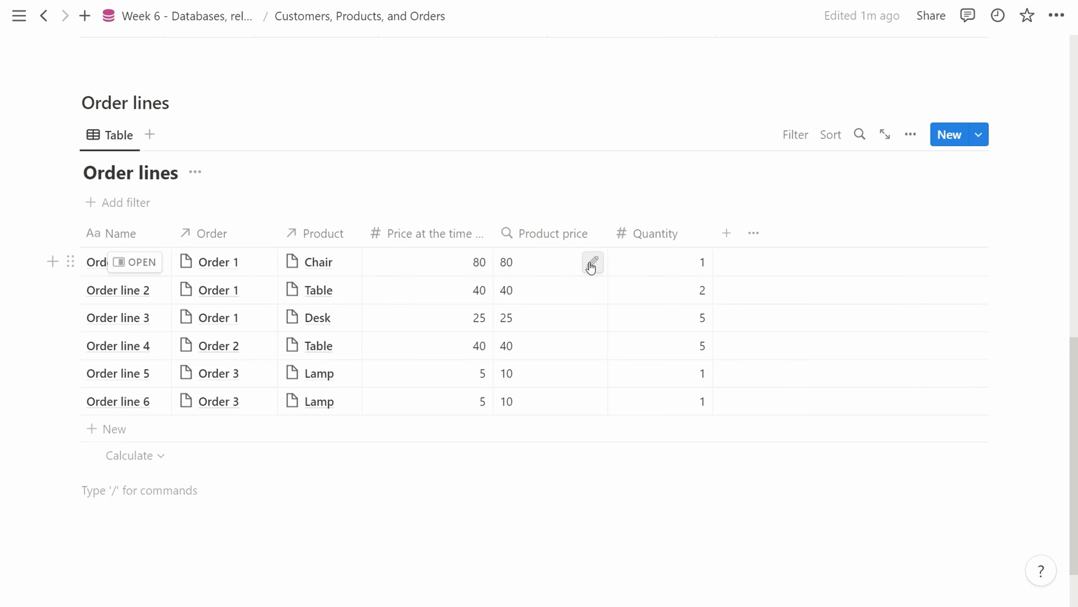
pyautogui.moveTo(713, 233); pyautogui.dragTo(691, 233)
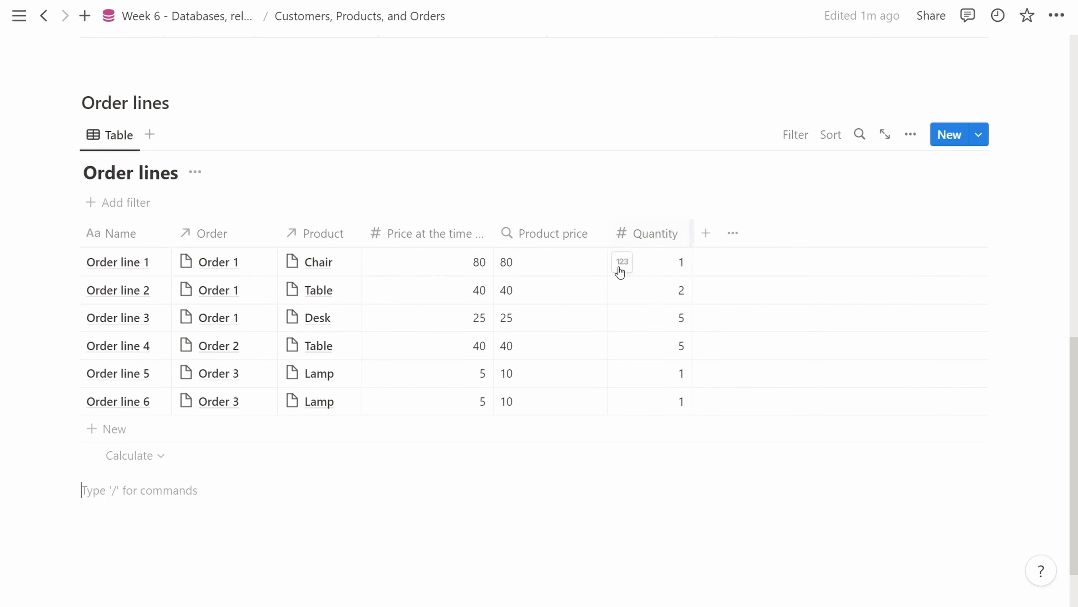
# - Add a formula property named Total to the Order lines table
pyautogui.click(707, 236)
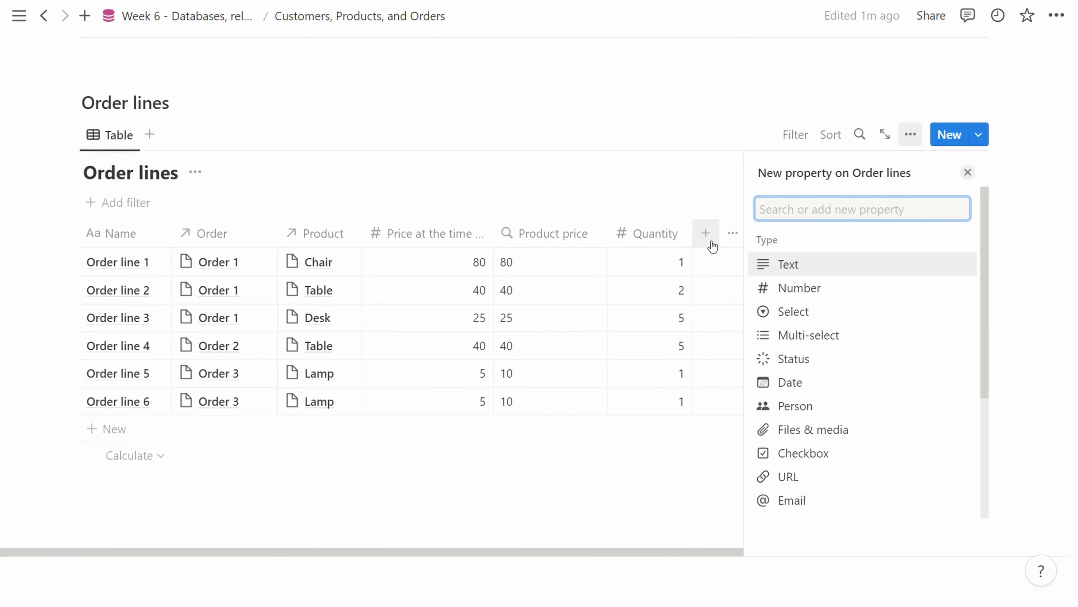
pyautogui.scroll(-3, 885, 306)
pyautogui.click(831, 435)
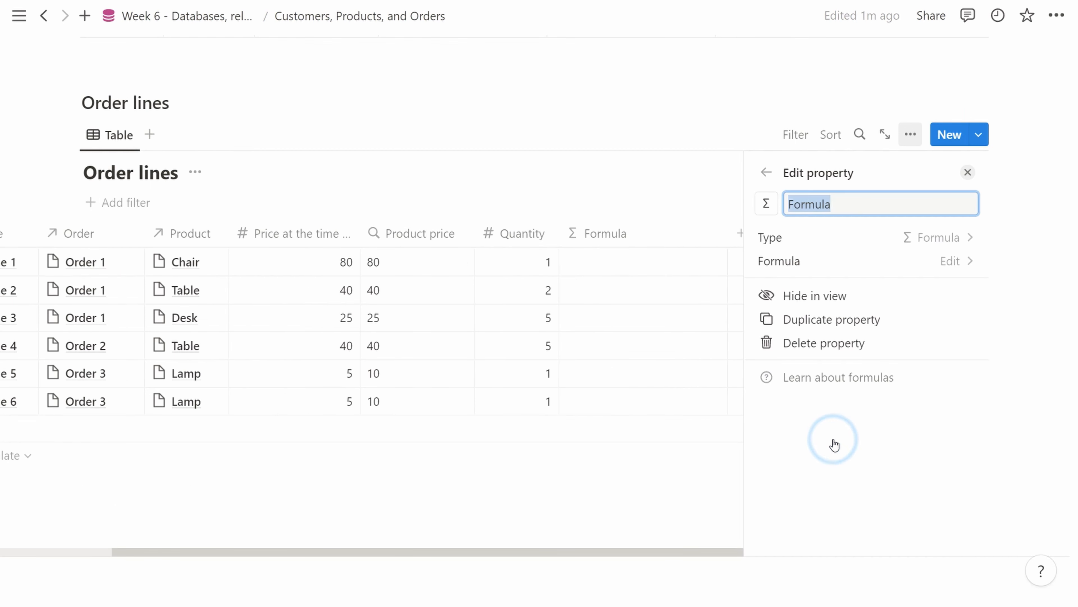
pyautogui.press('BackSpace')
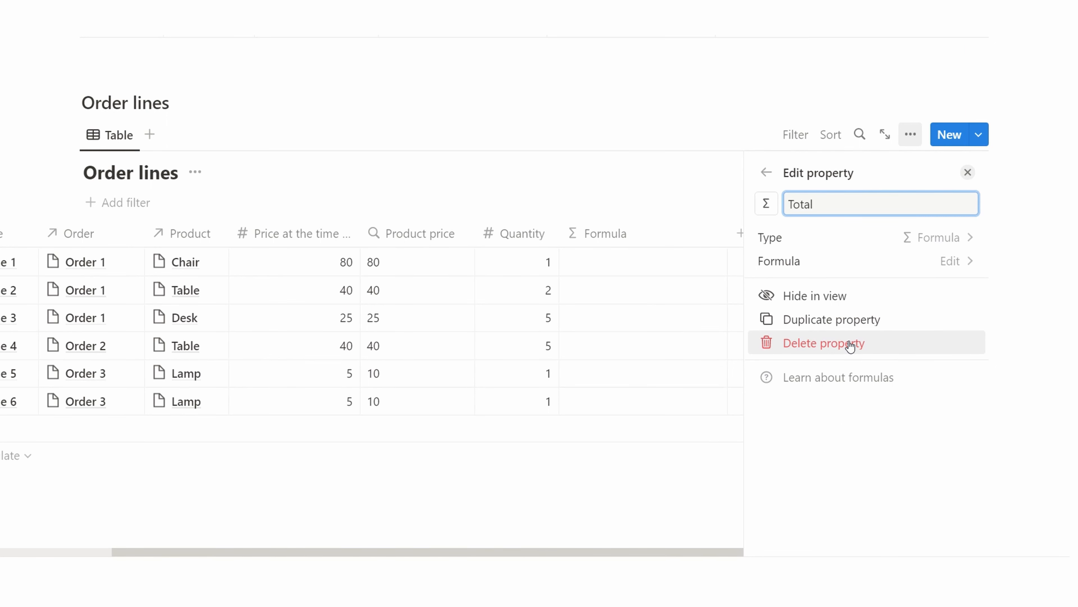
# - Set the Total formula to Price at the time of purchase multiplied by Quantity and narrow the Total column
pyautogui.click(890, 271)
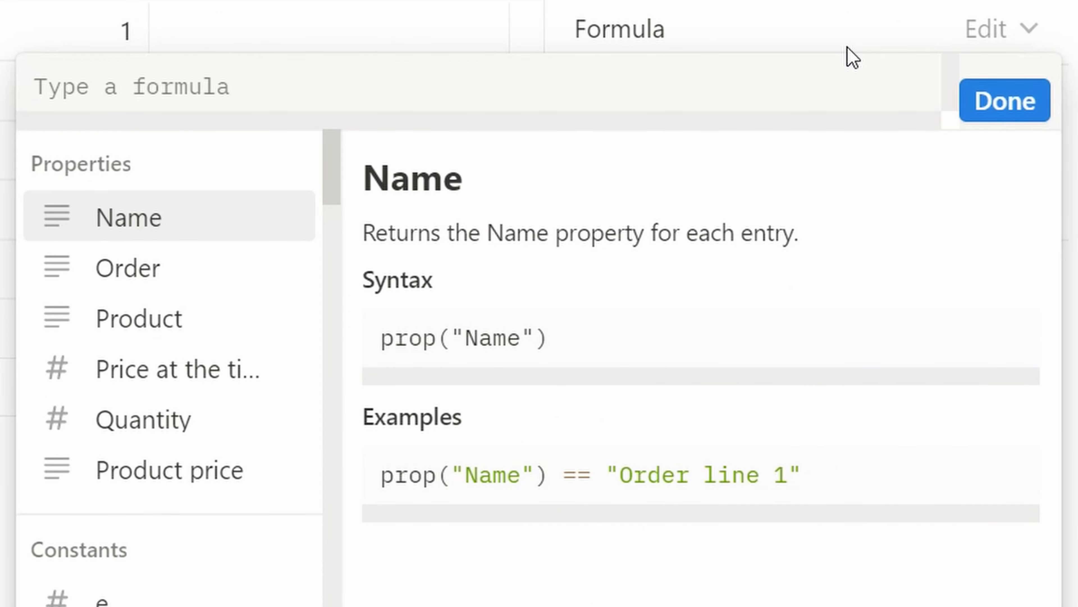
pyautogui.click(171, 378)
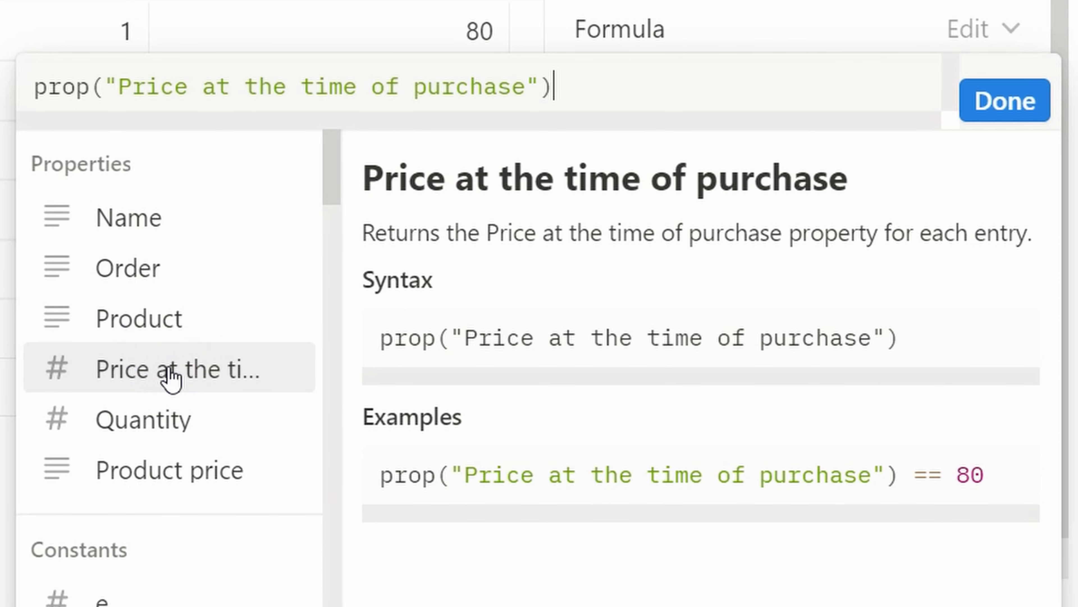
pyautogui.write('*')
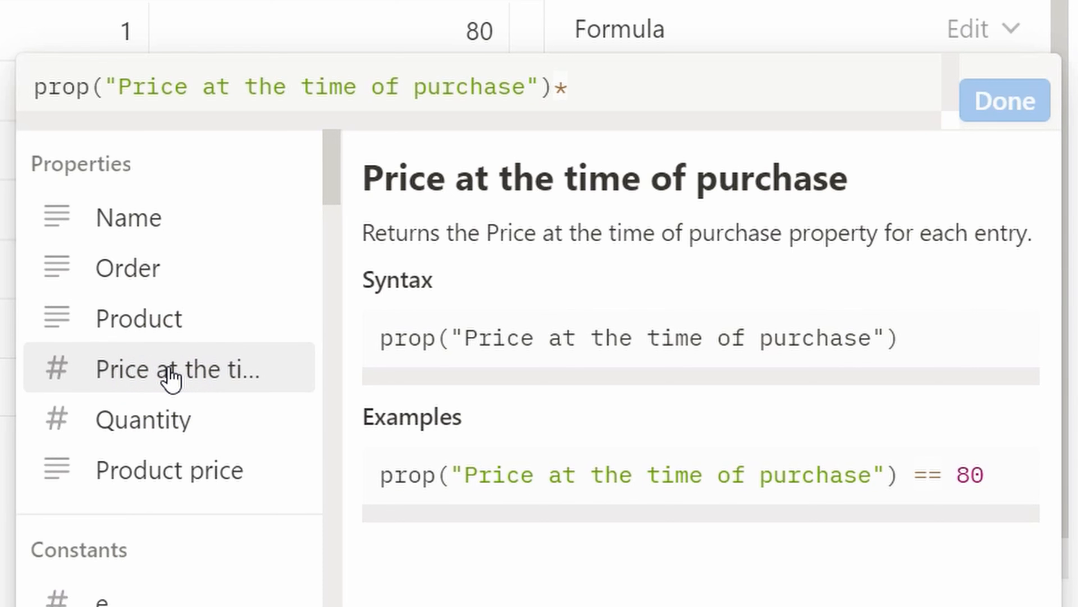
pyautogui.click(182, 424)
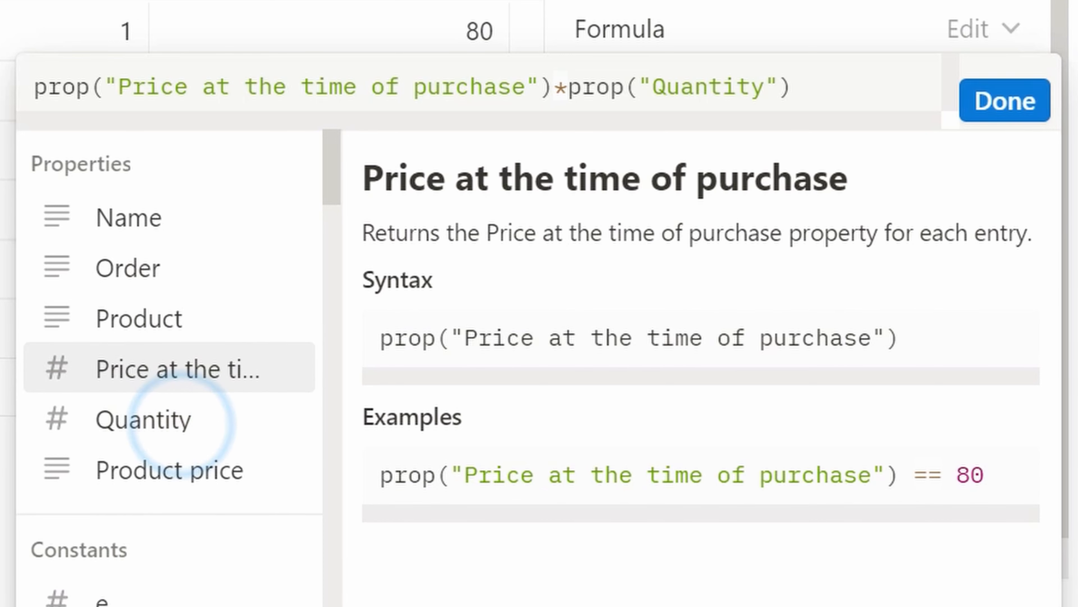
pyautogui.click(960, 295)
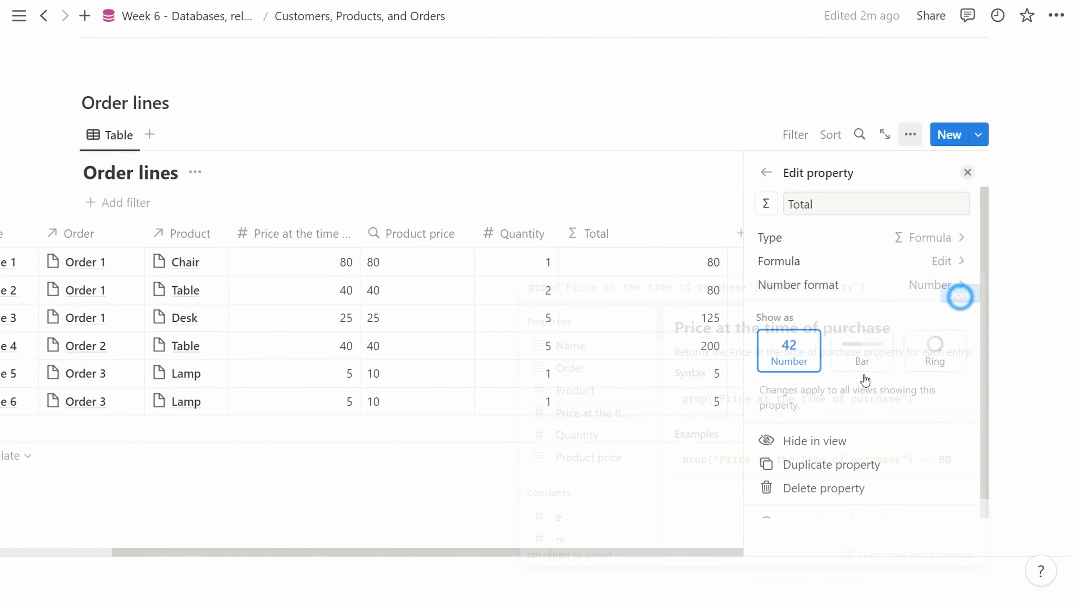
pyautogui.click(726, 240)
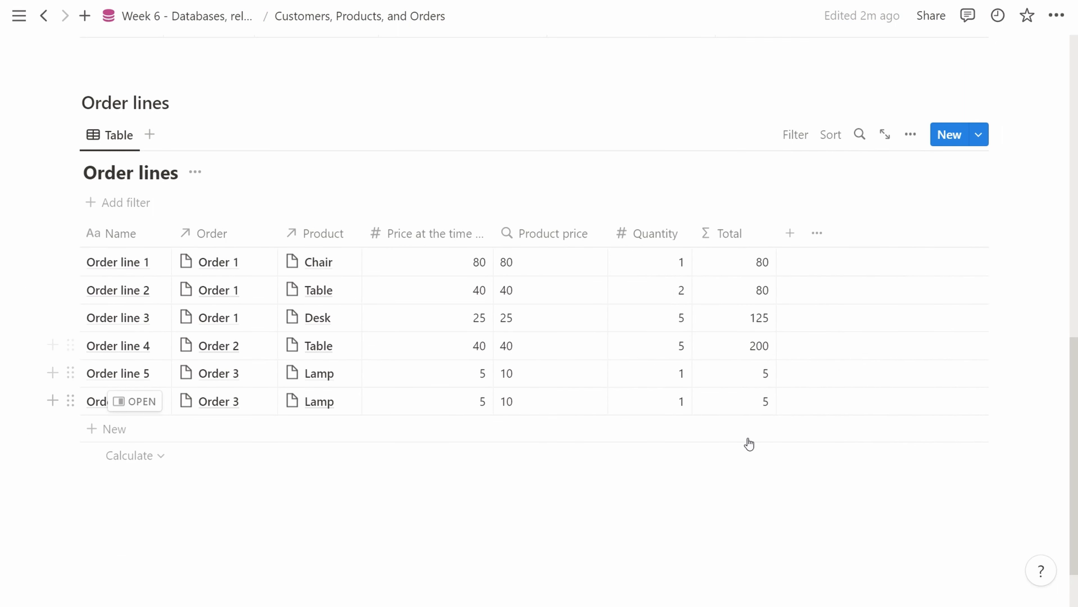
# - Change the TotalAmount property of the Orders table from text to a rollup
pyautogui.scroll(5, 757, 484)
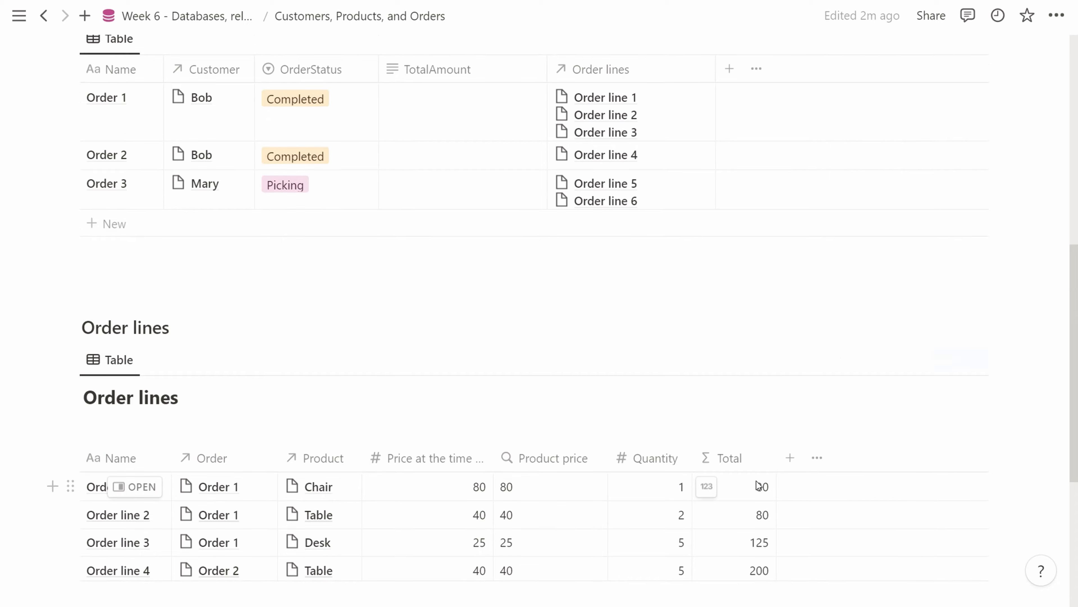
pyautogui.scroll(5, 758, 484)
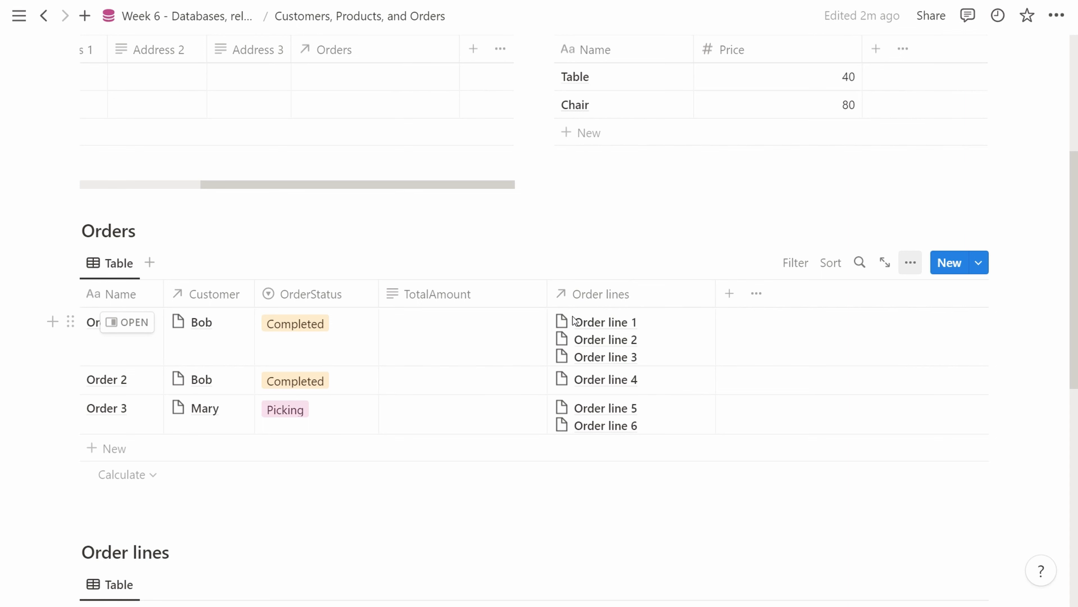
pyautogui.click(495, 306)
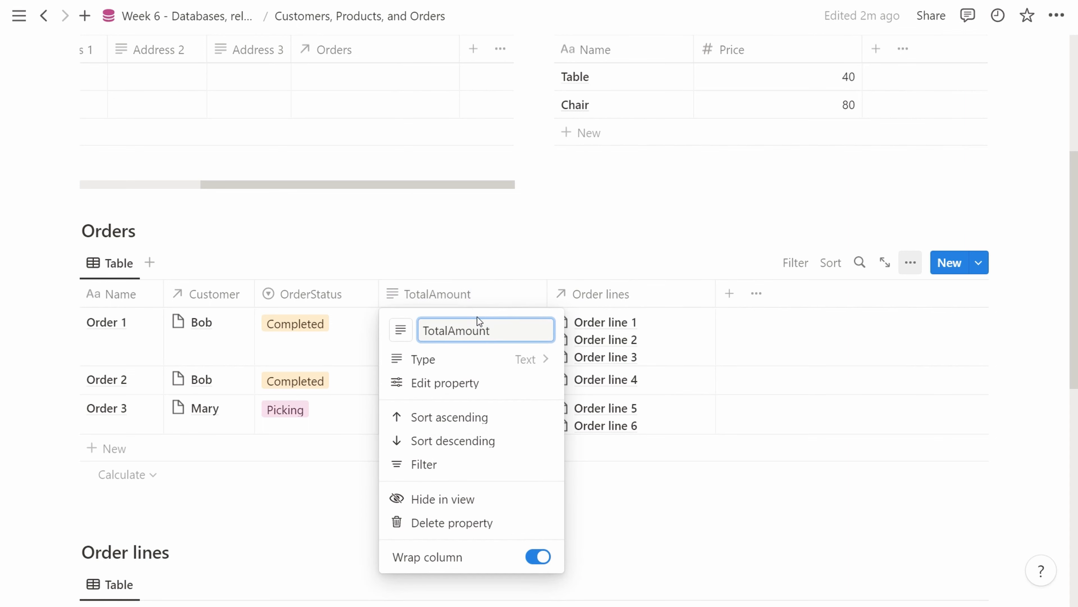
pyautogui.click(461, 351)
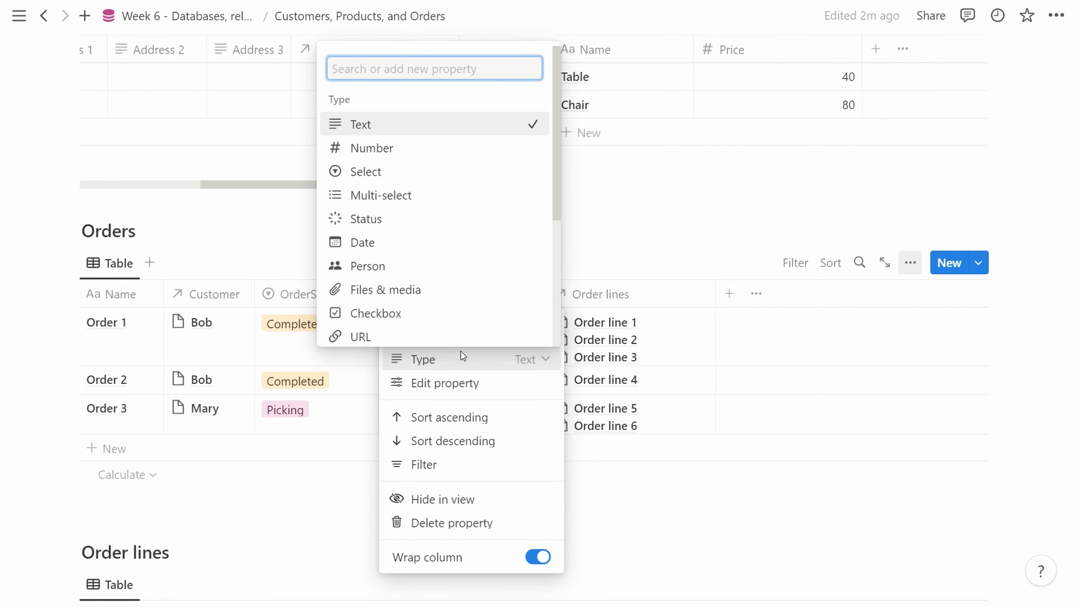
pyautogui.scroll(-5, 426, 261)
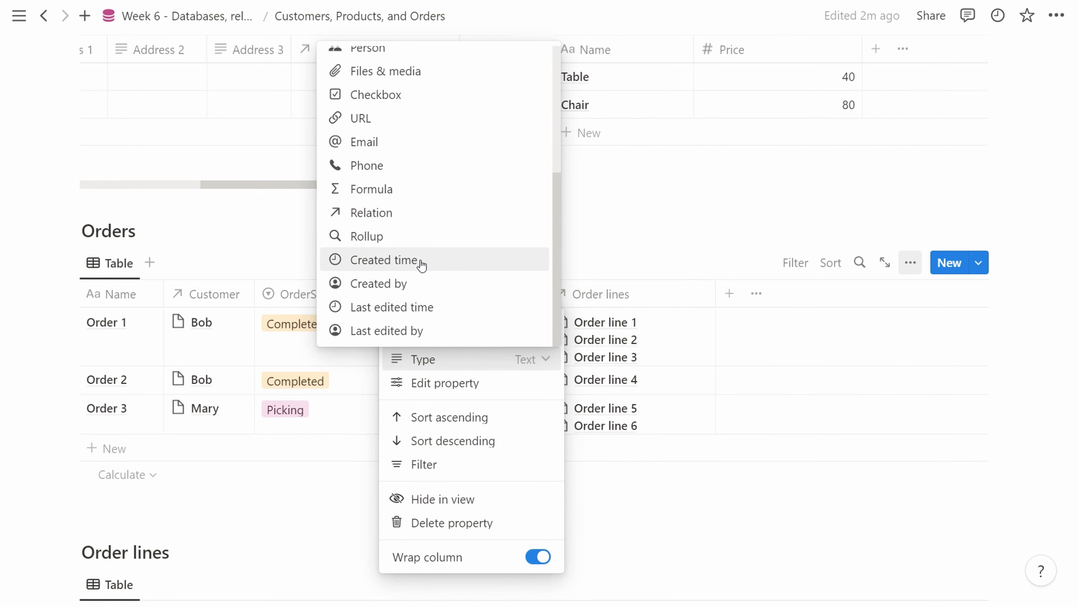
pyautogui.click(409, 235)
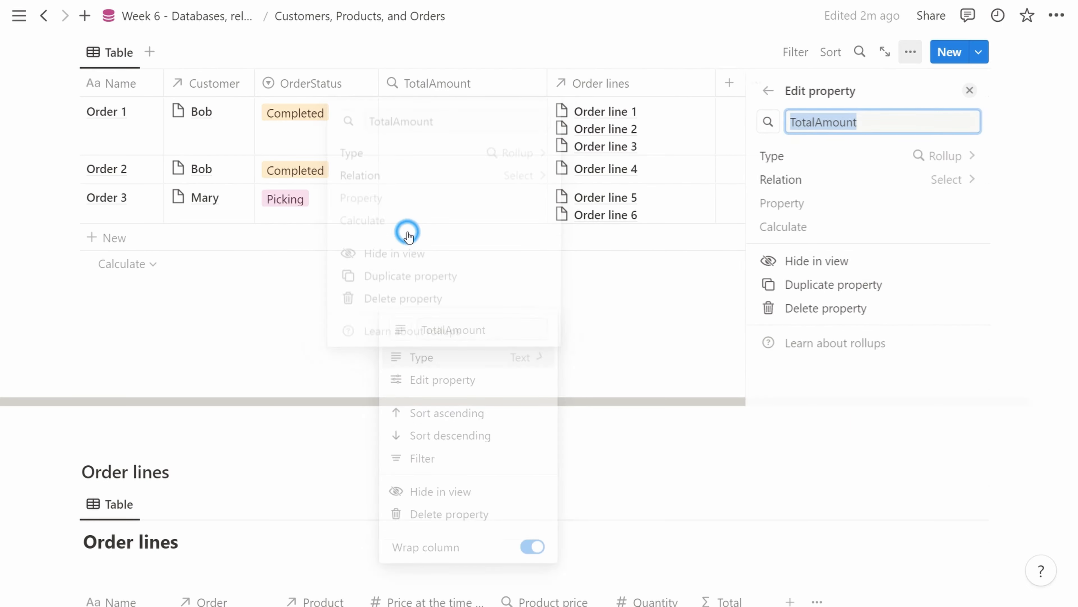
# - Configure the TotalAmount rollup to use the Order lines relation and its Total property, calculated as Sum
pyautogui.click(821, 181)
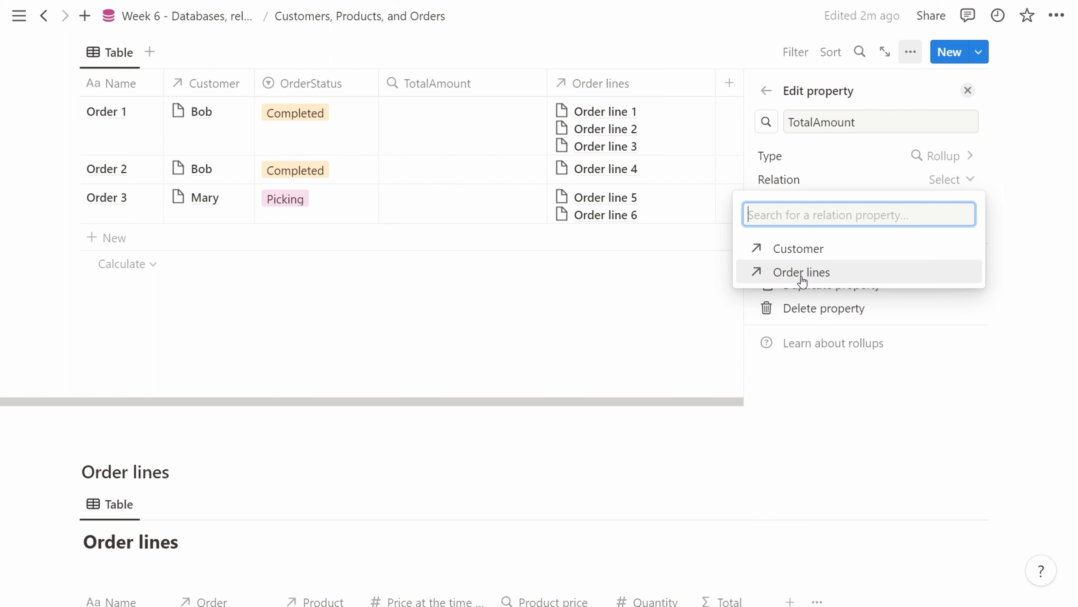
pyautogui.click(849, 276)
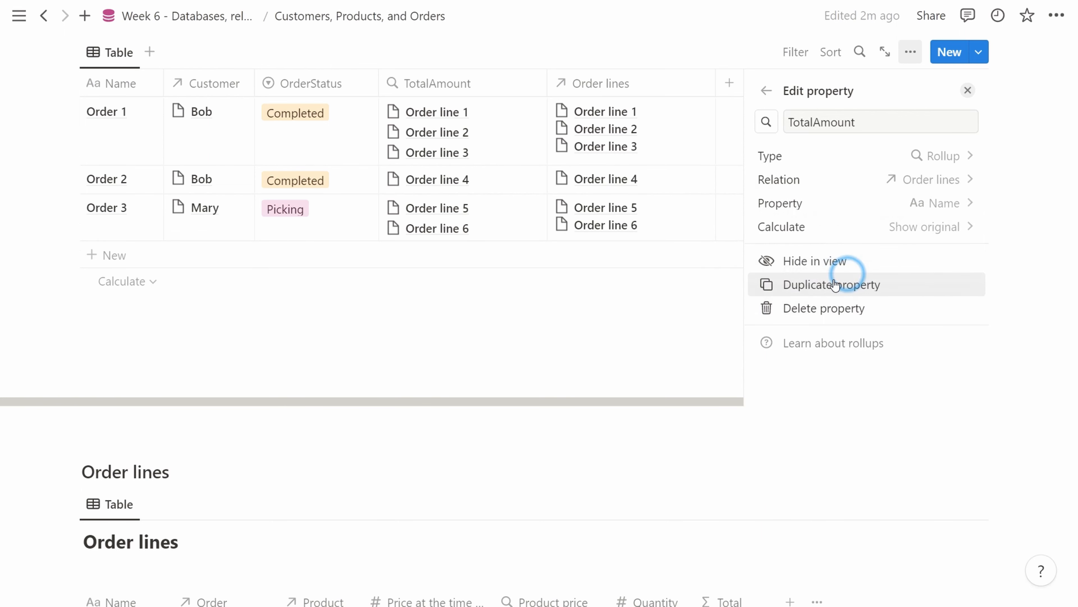
pyautogui.click(919, 205)
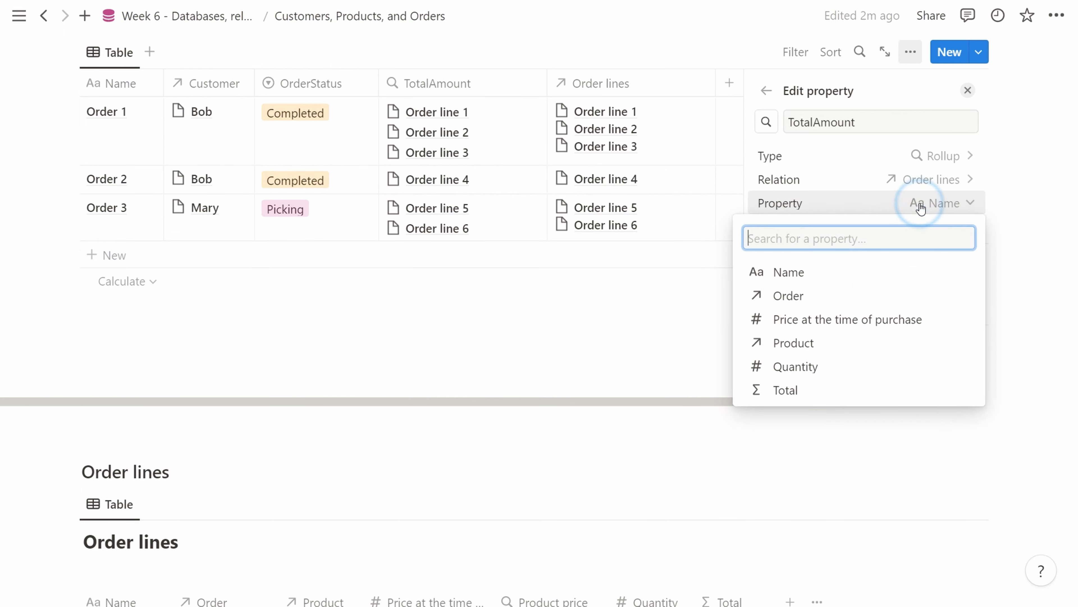
pyautogui.click(804, 393)
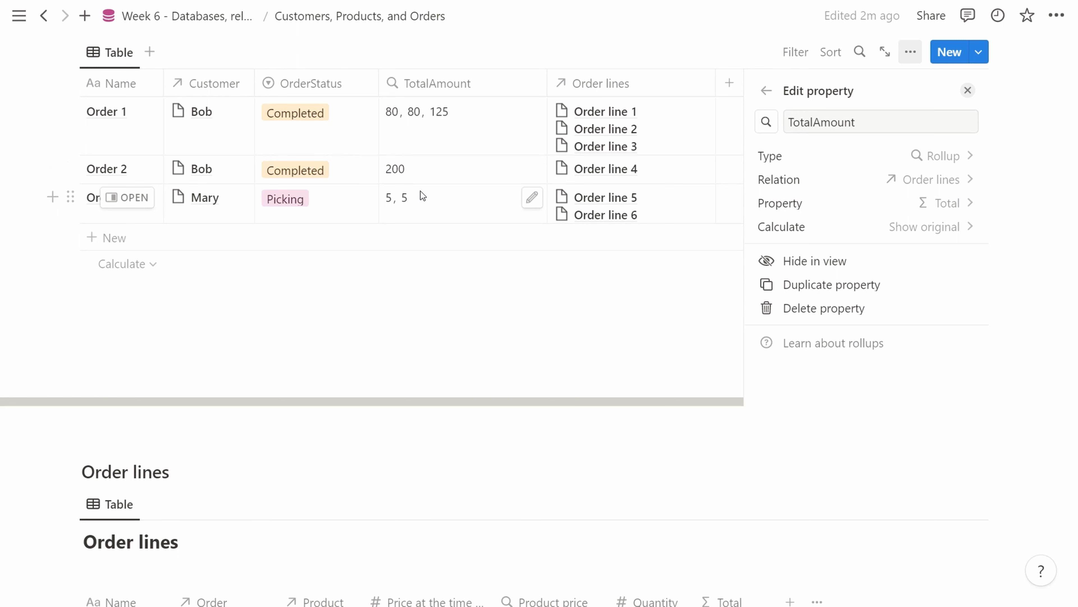
pyautogui.click(920, 228)
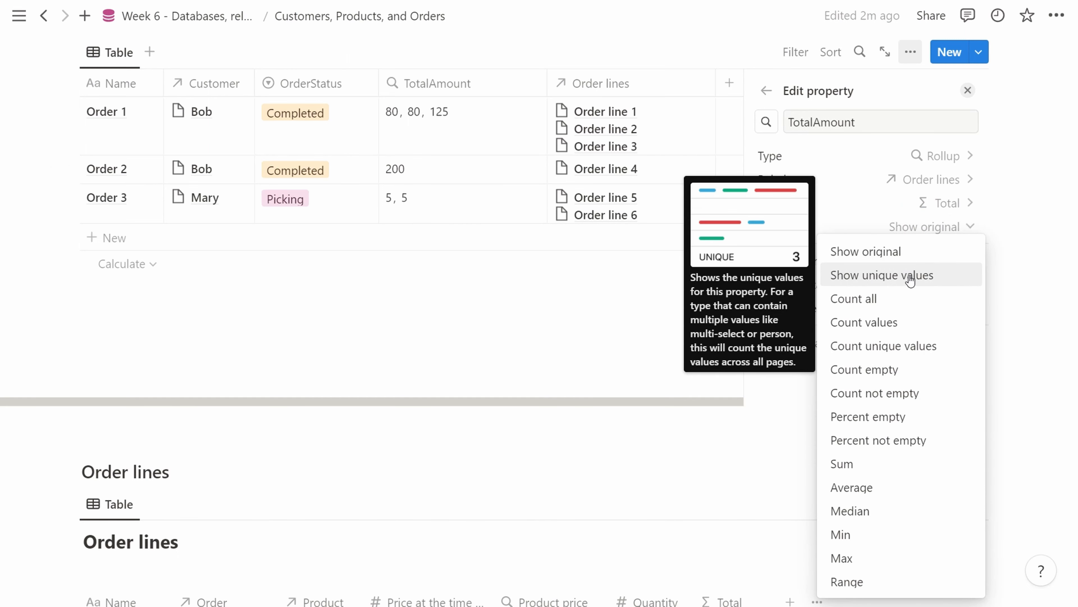
pyautogui.click(881, 463)
# - Narrow the TotalAmount and Order lines columns of the Orders table to about the width of their headers
pyautogui.moveTo(548, 83); pyautogui.dragTo(488, 83)
pyautogui.press('Escape')
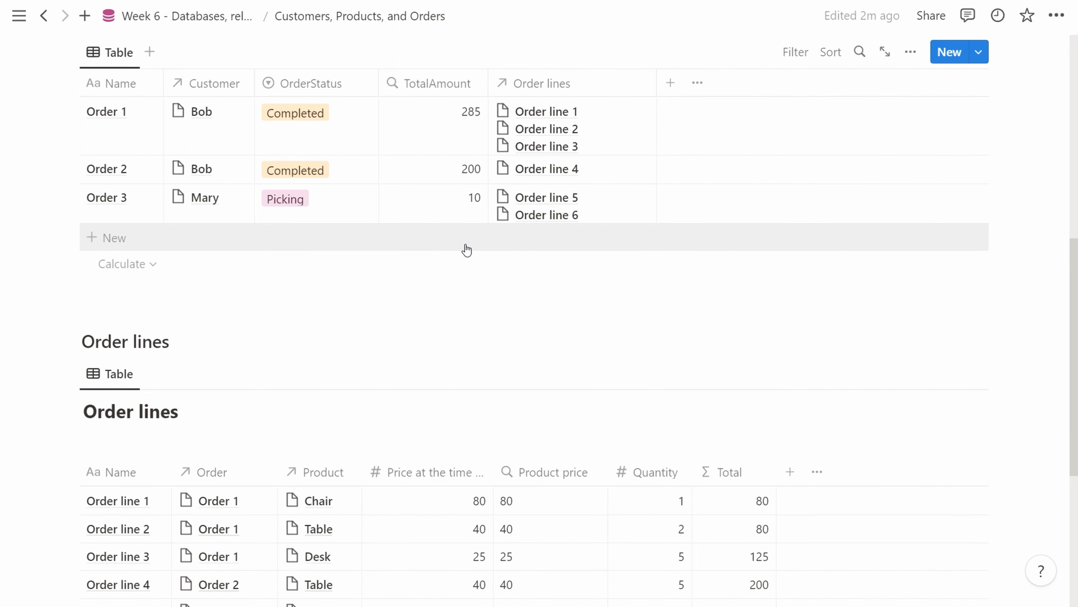
pyautogui.moveTo(657, 87); pyautogui.dragTo(603, 90)
# - Add a rollup property to the Orders table showing the Product of its Order lines, and narrow its column to one product per line
pyautogui.click(616, 83)
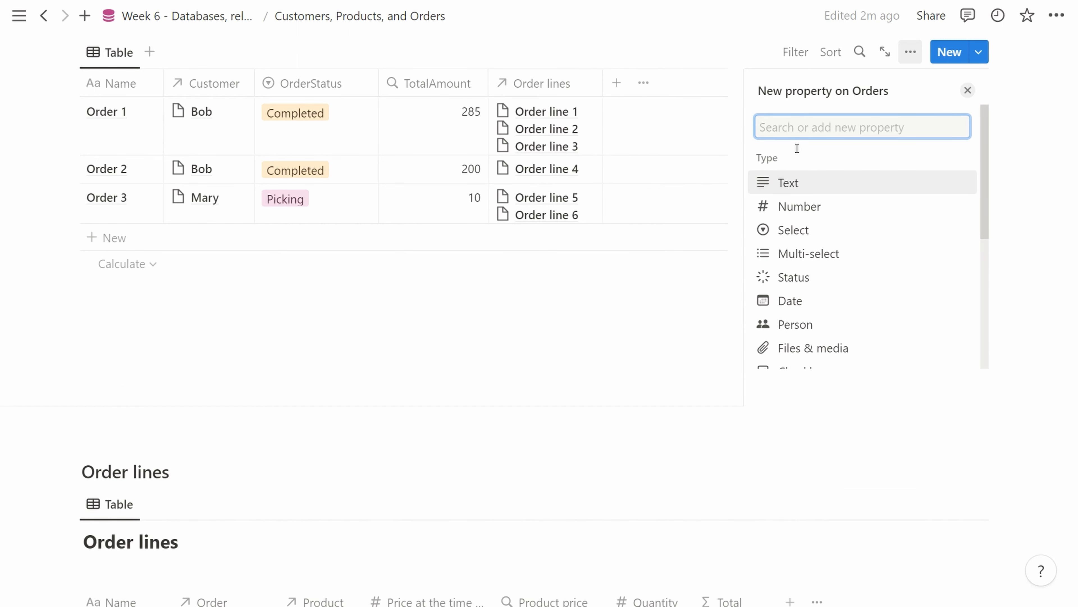
pyautogui.scroll(-5, 831, 239)
pyautogui.click(832, 249)
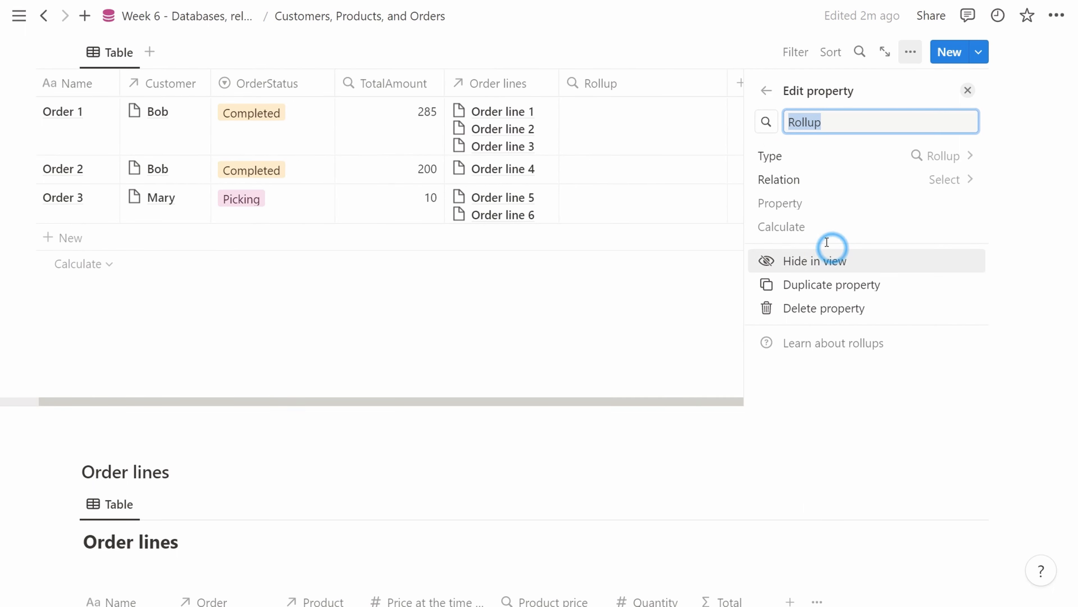
pyautogui.click(921, 180)
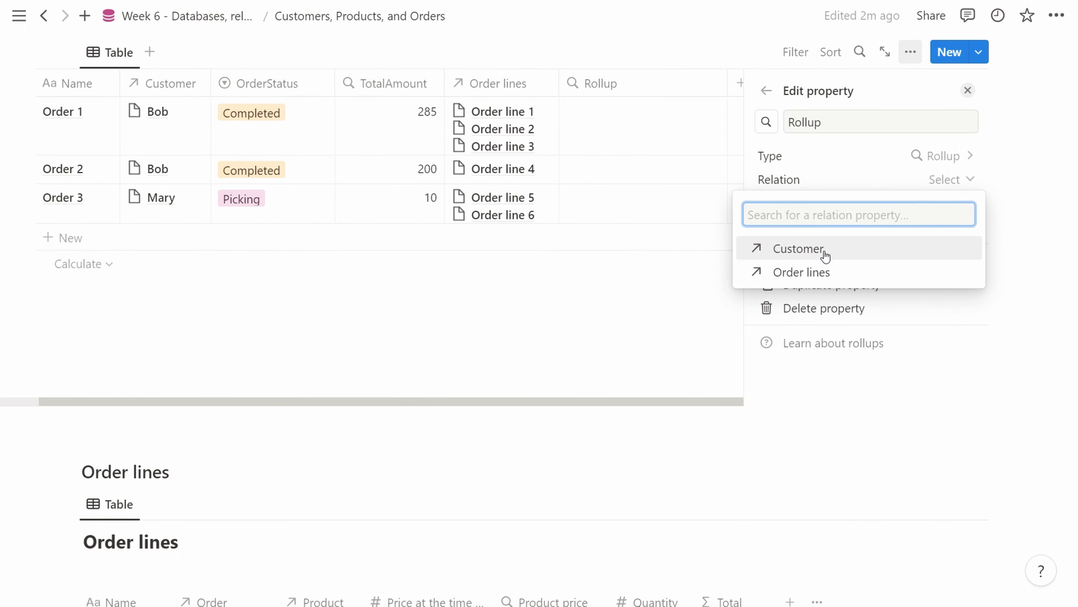
pyautogui.click(802, 271)
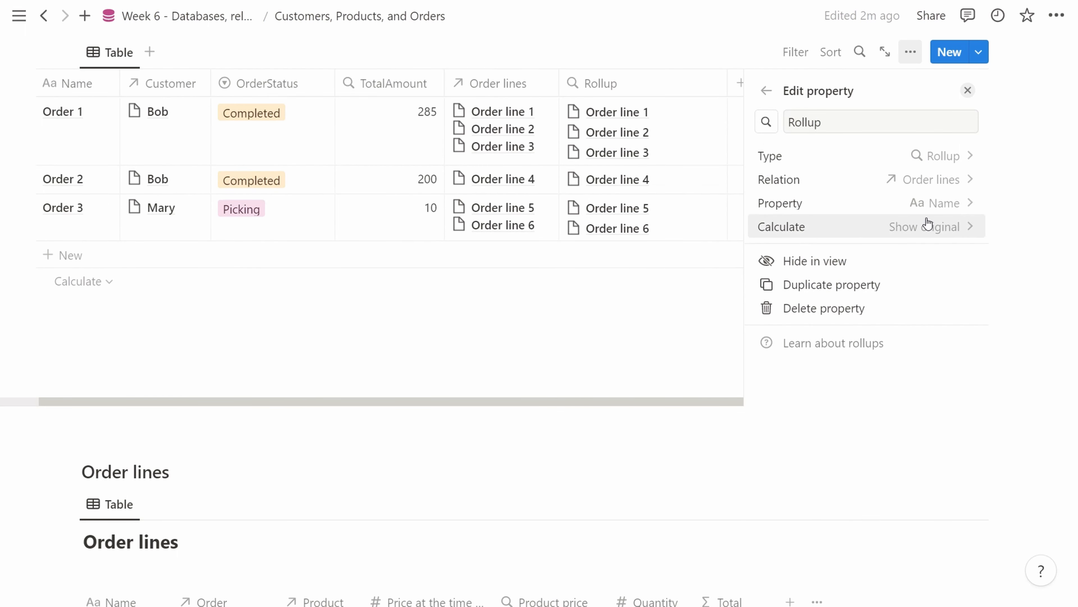
pyautogui.click(935, 204)
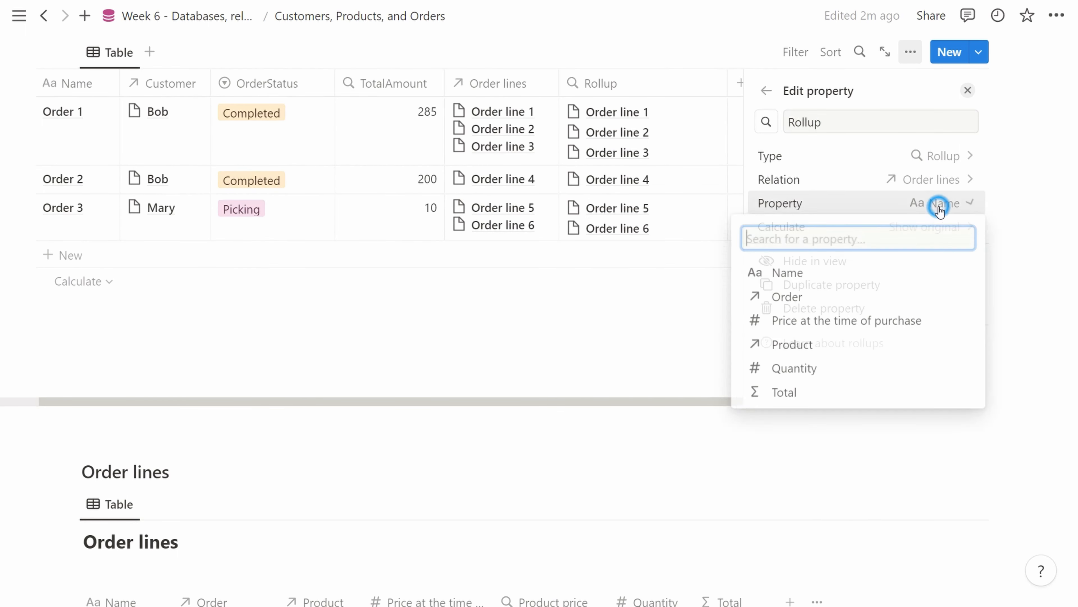
pyautogui.click(828, 343)
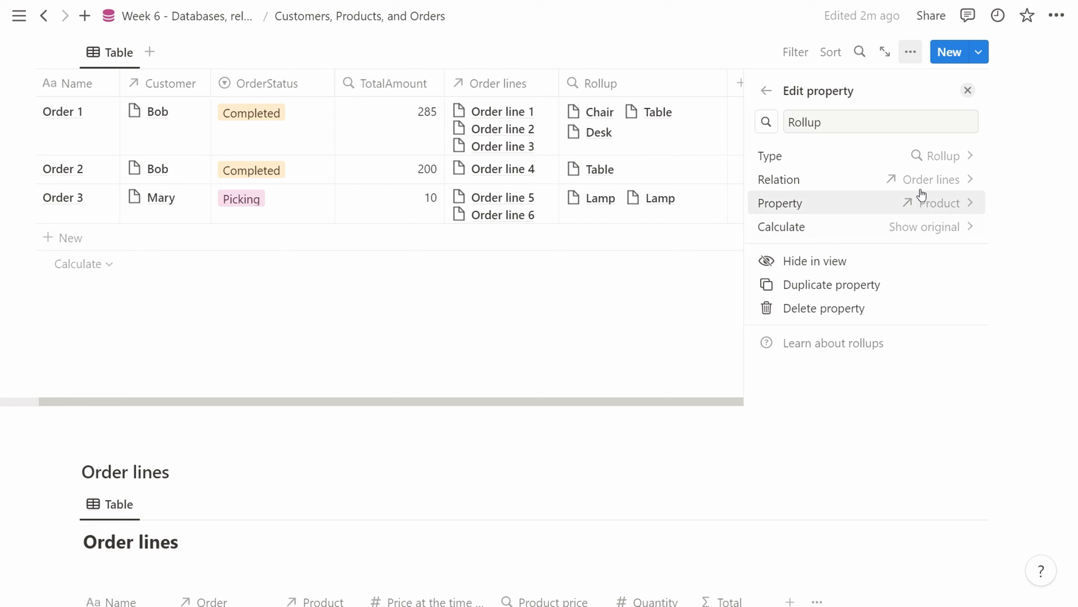
pyautogui.click(976, 79)
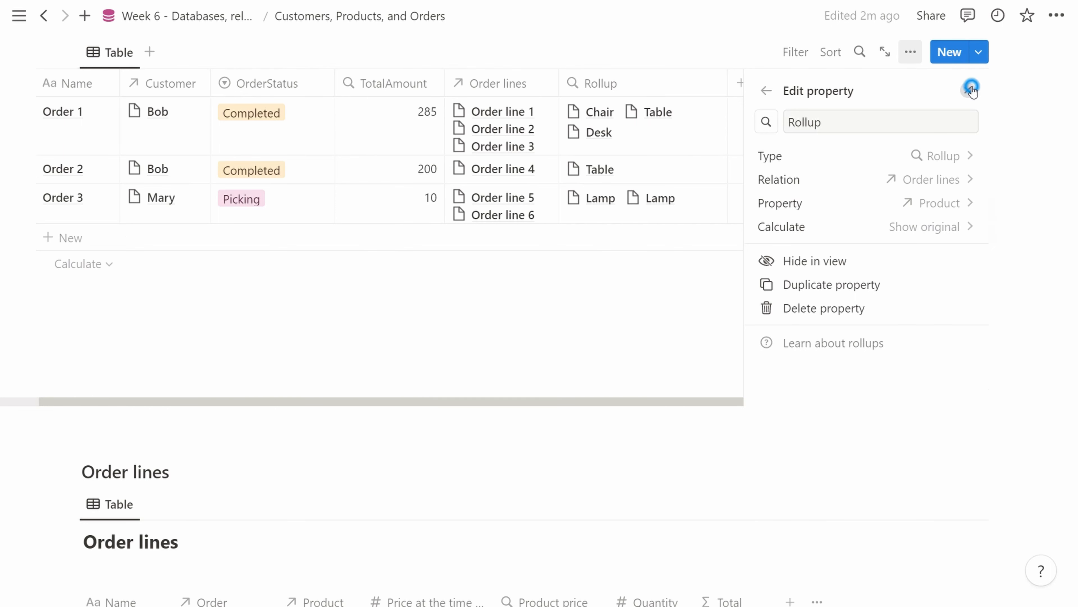
pyautogui.moveTo(770, 86); pyautogui.dragTo(716, 83)
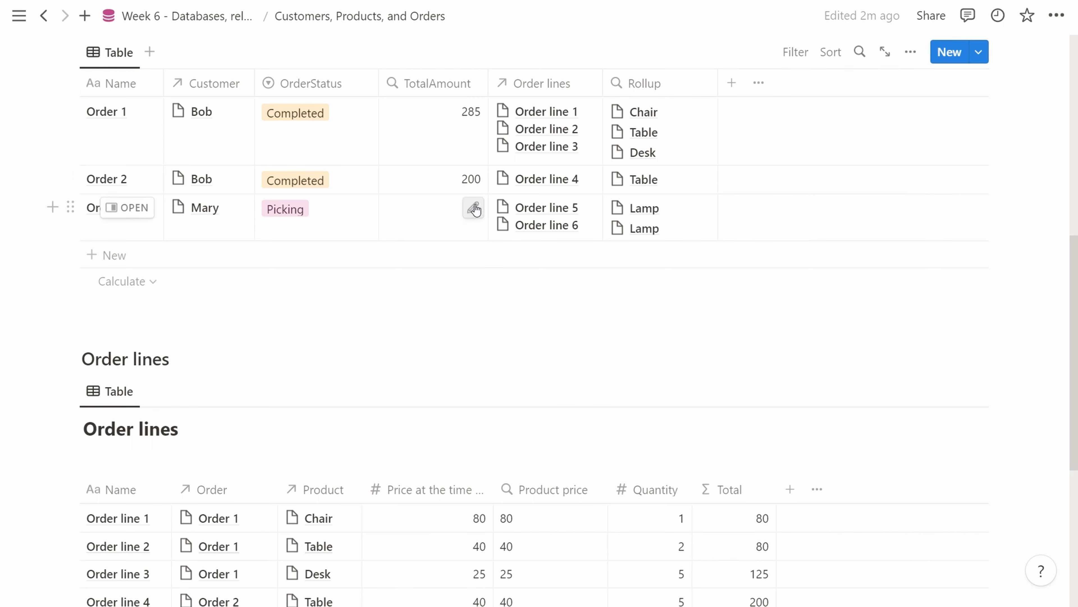
# - Review the Customers, Products, Orders and Order lines tables on the page and how their records relate
pyautogui.scroll(5, 1053, 257)
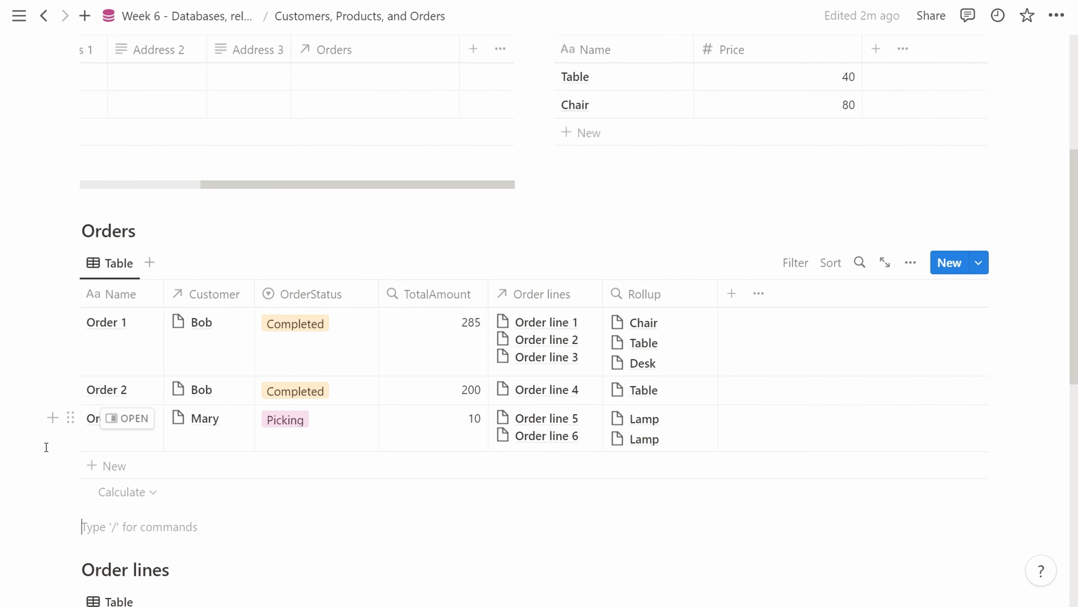
pyautogui.scroll(5, 924, 495)
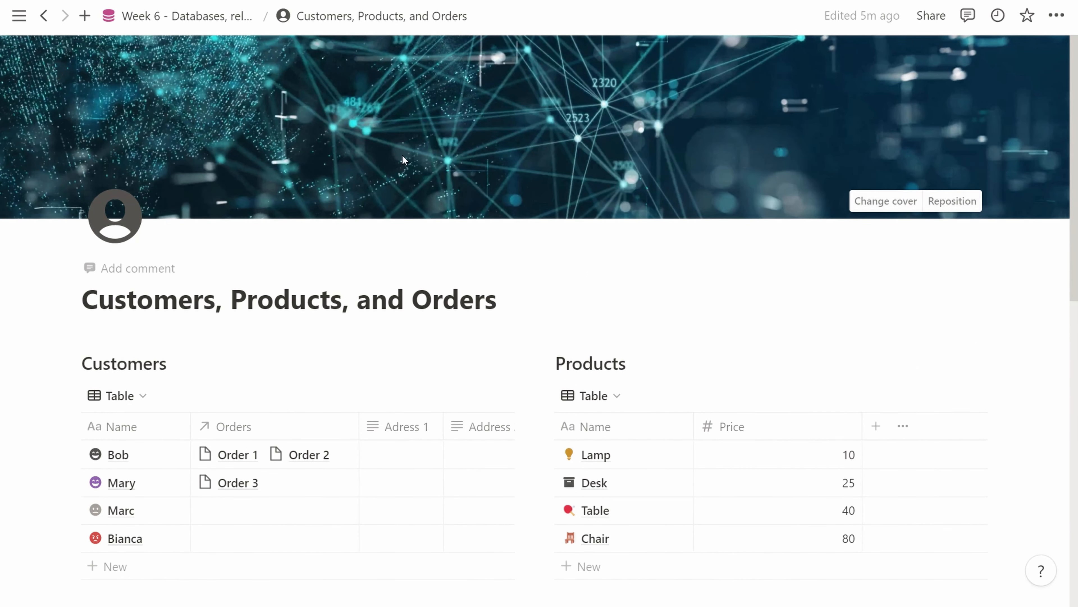
pyautogui.scroll(-4, 770, 340)
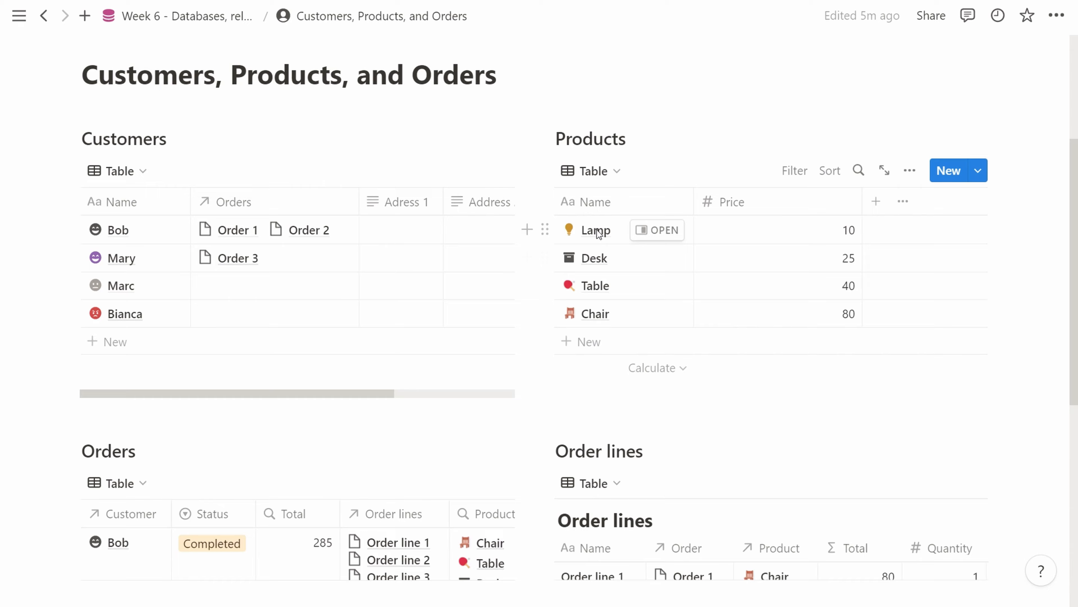
pyautogui.scroll(-3, 597, 238)
pyautogui.scroll(-2, 613, 230)
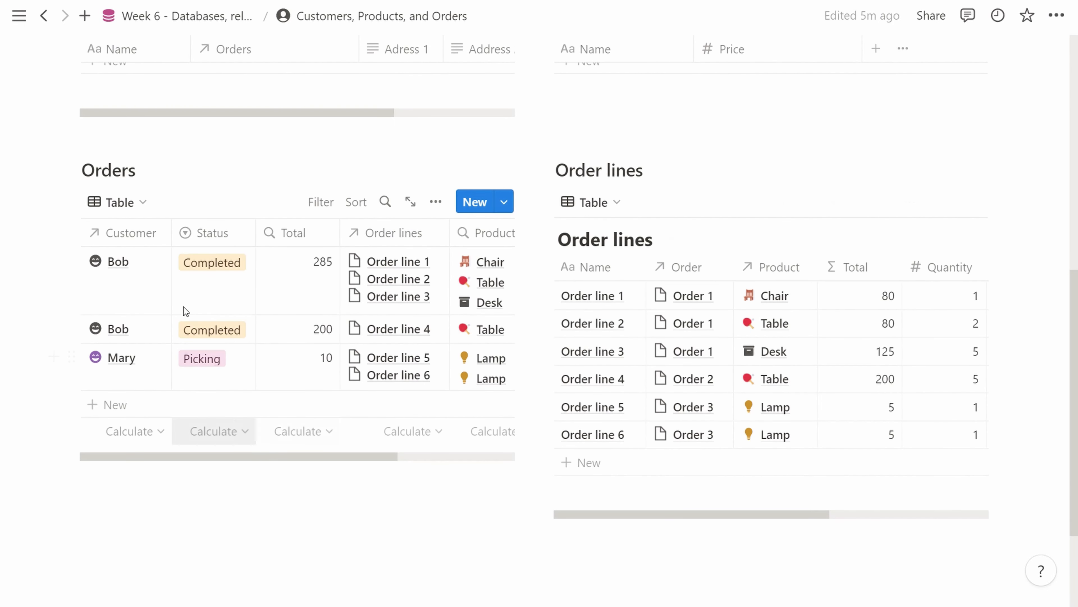
pyautogui.click(354, 462)
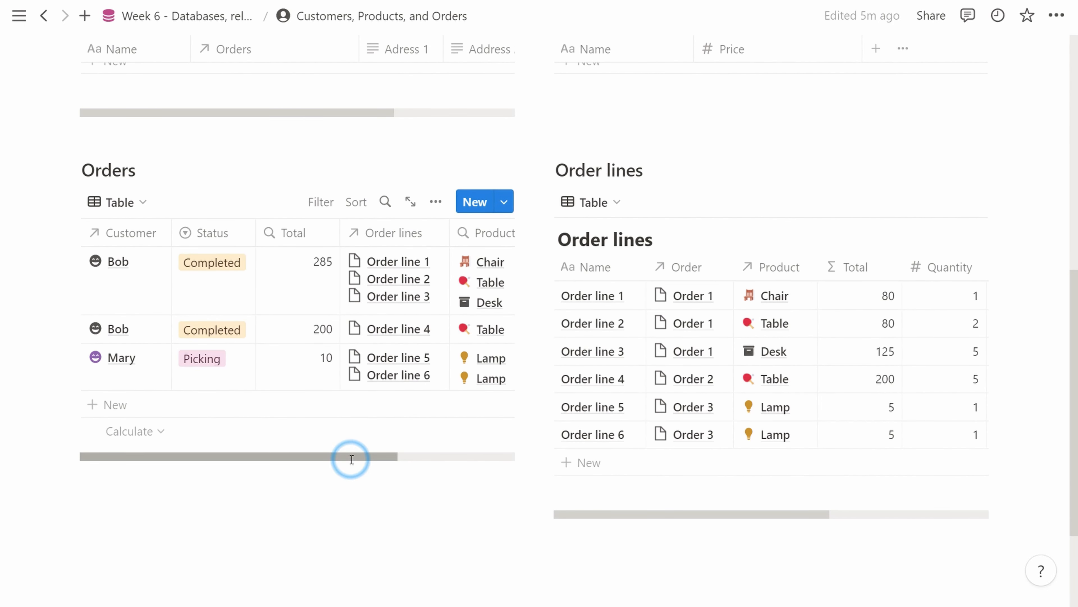
pyautogui.scroll(4, 354, 462)
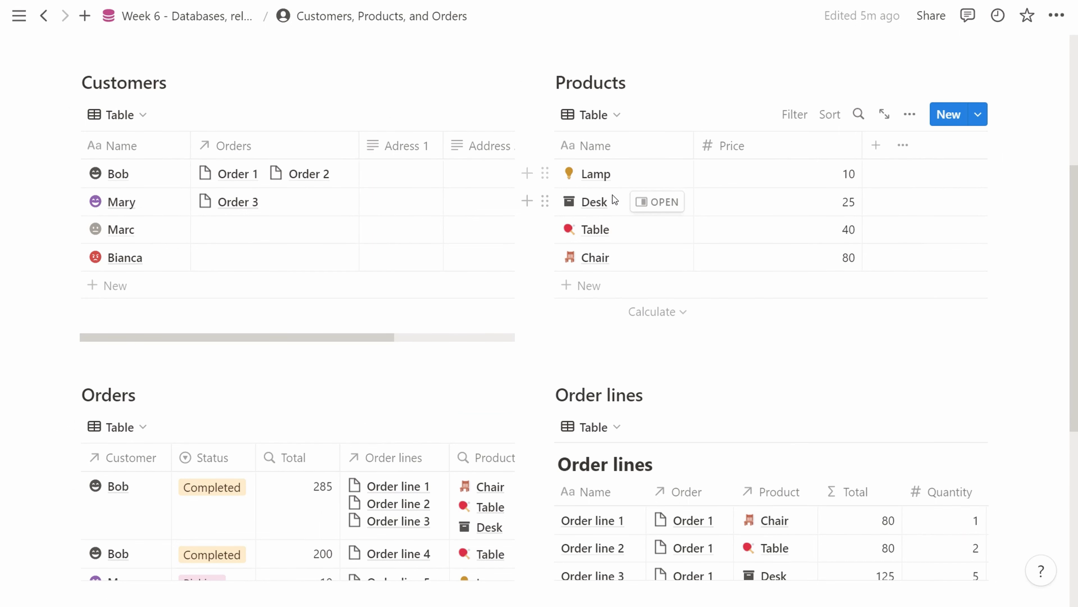
pyautogui.scroll(-3, 451, 288)
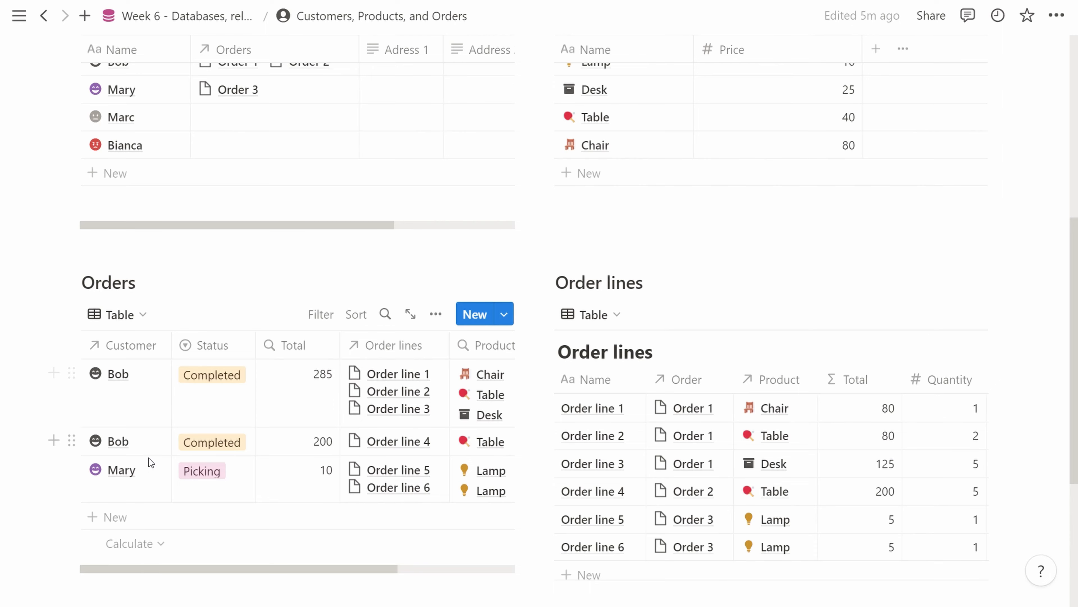
pyautogui.scroll(-2, 571, 438)
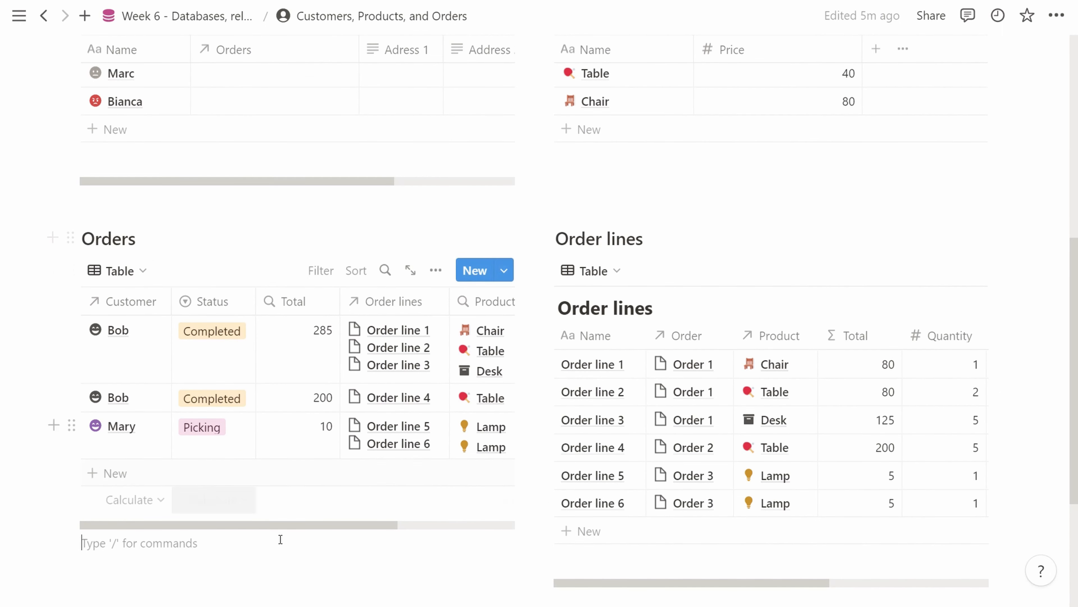
pyautogui.click(276, 528)
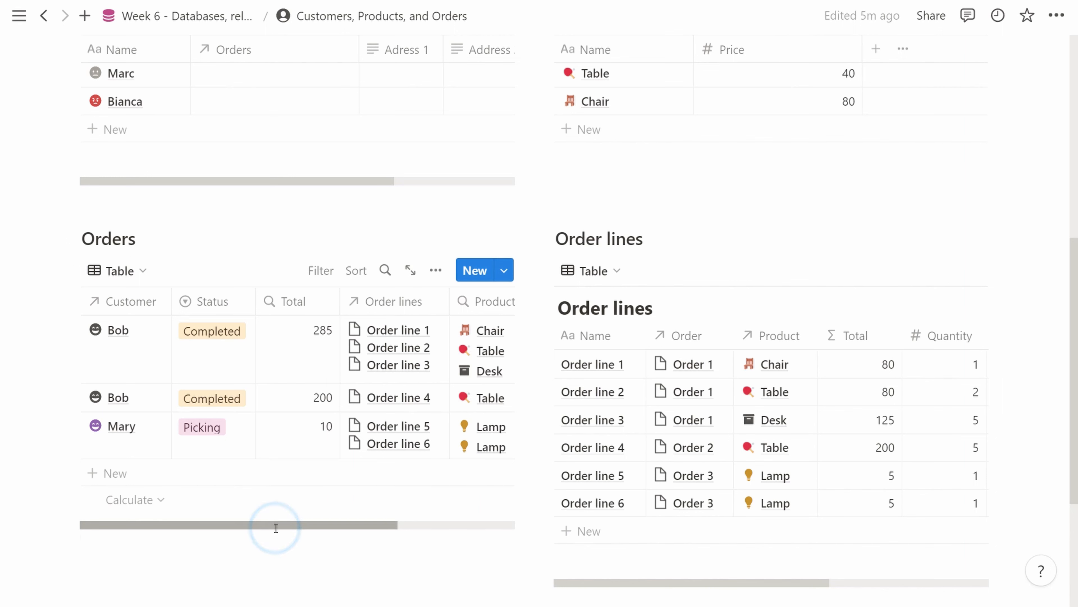
pyautogui.moveTo(348, 525); pyautogui.dragTo(322, 524)
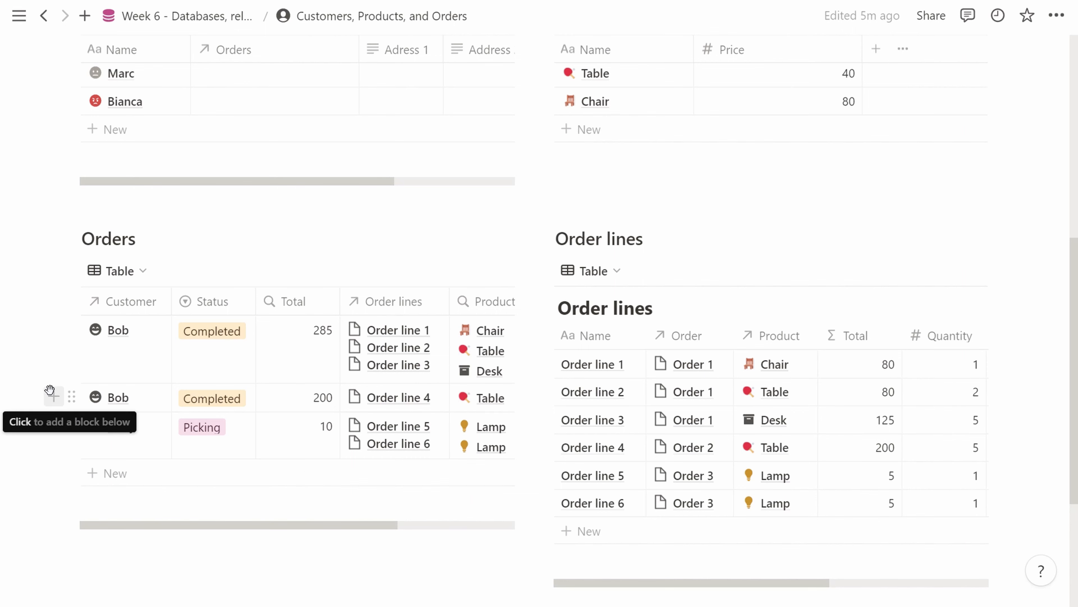
pyautogui.scroll(5, 222, 355)
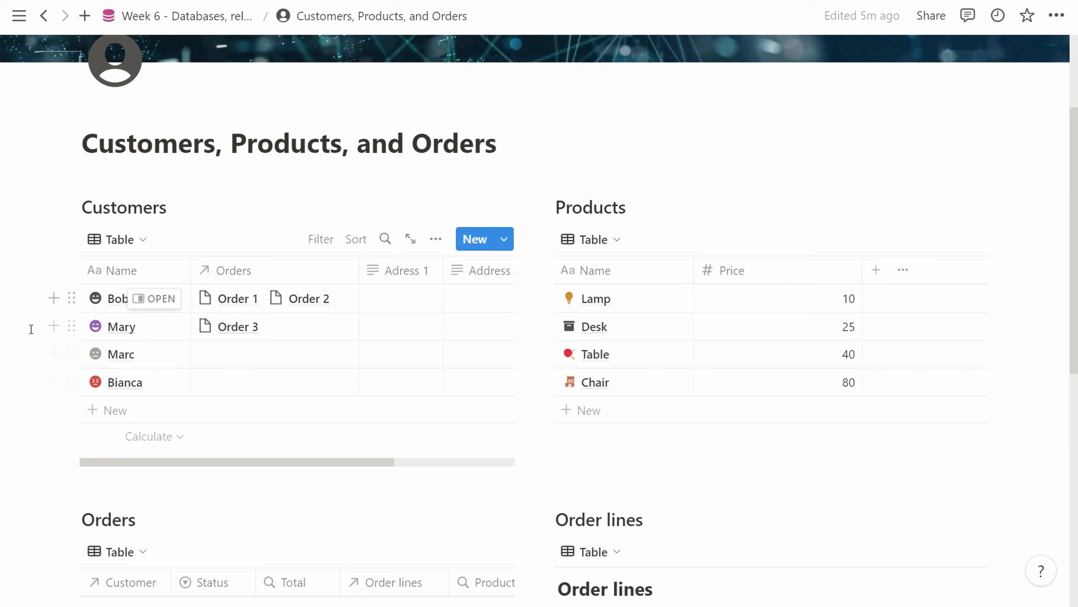